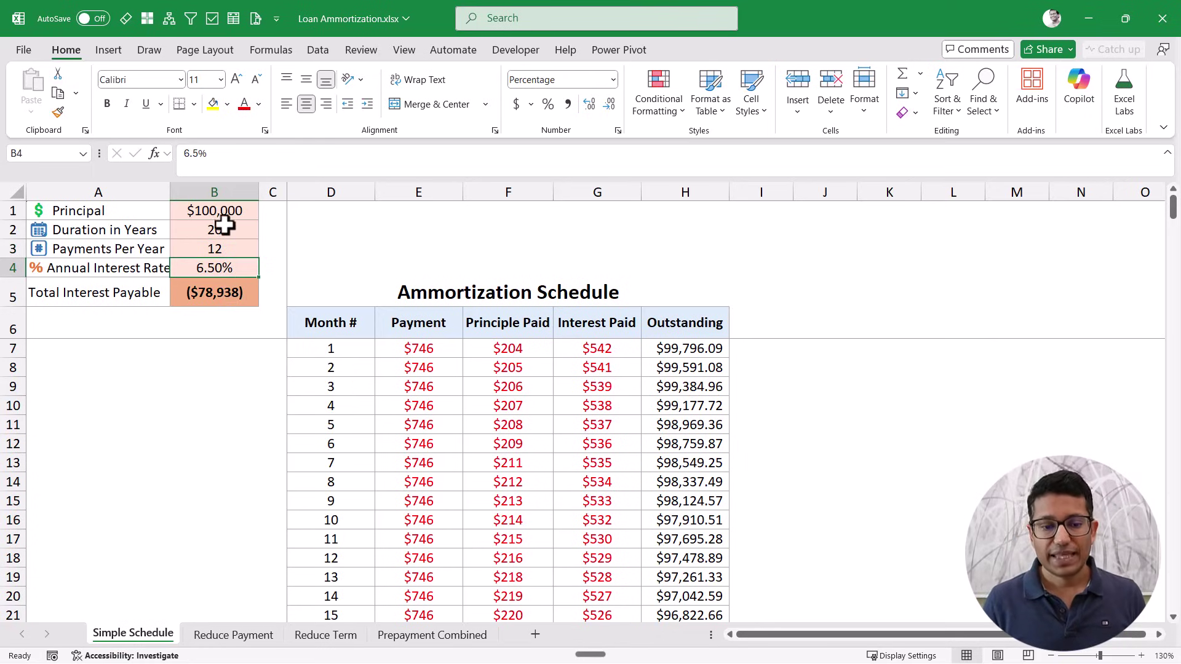
Step: Review the loan inputs, the amortization schedule through its final month, and the Total Interest Payable formula on the Simple Schedule sheet
{"action": "left_click_drag", "start_coordinate": [227, 212], "coordinate": [225, 267]}
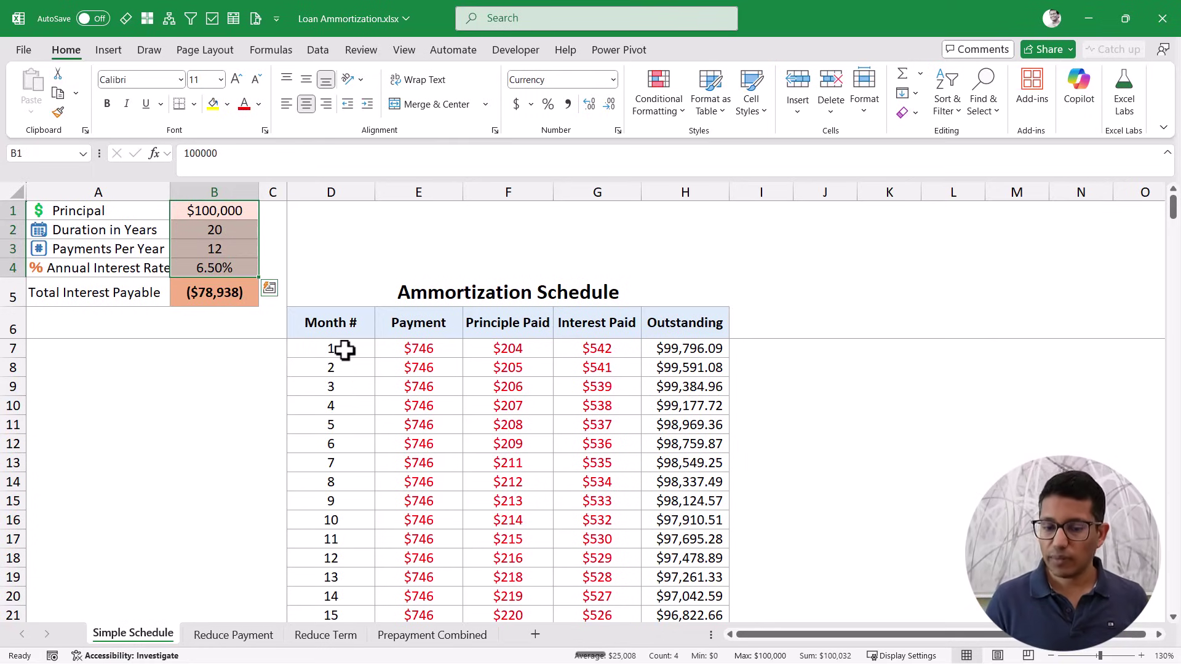
{"action": "scroll", "coordinate": [414, 403], "scroll_direction": "down", "scroll_amount": 9}
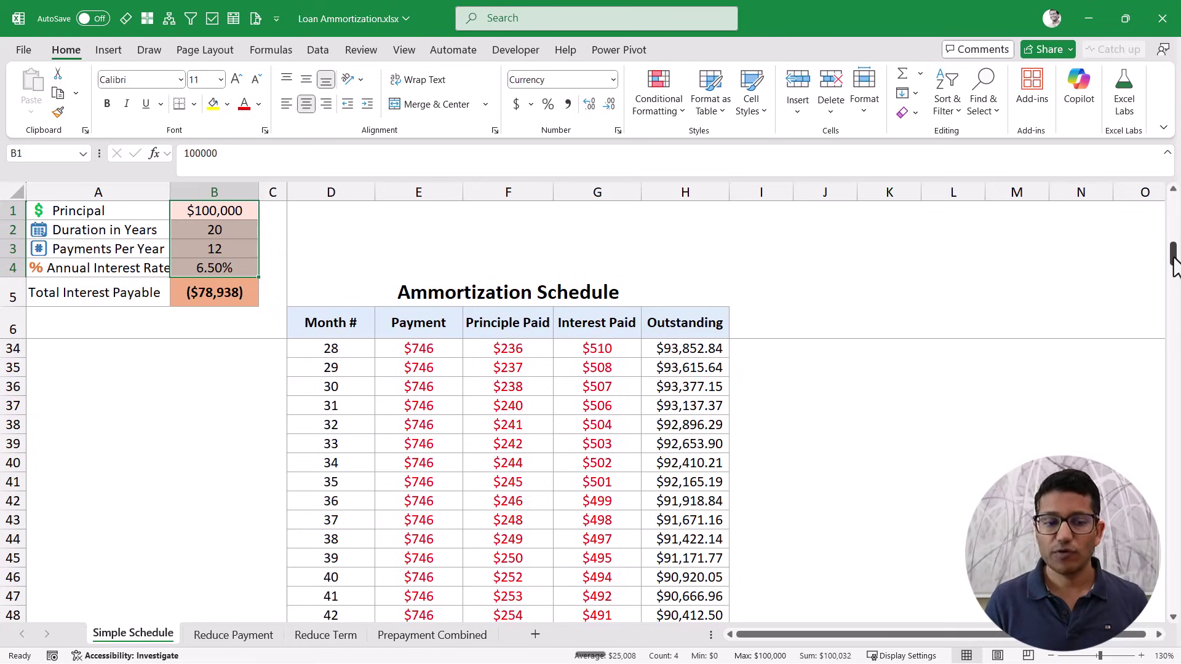
{"action": "left_click_drag", "start_coordinate": [1174, 265], "coordinate": [1174, 597]}
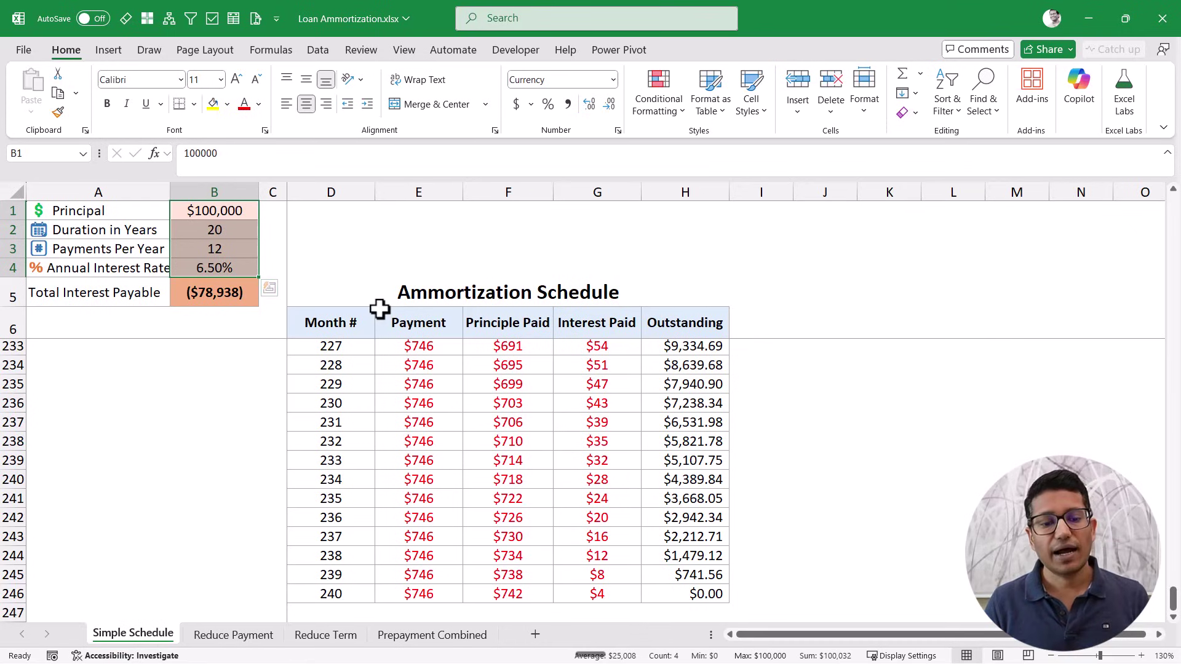
{"action": "left_click", "coordinate": [224, 294]}
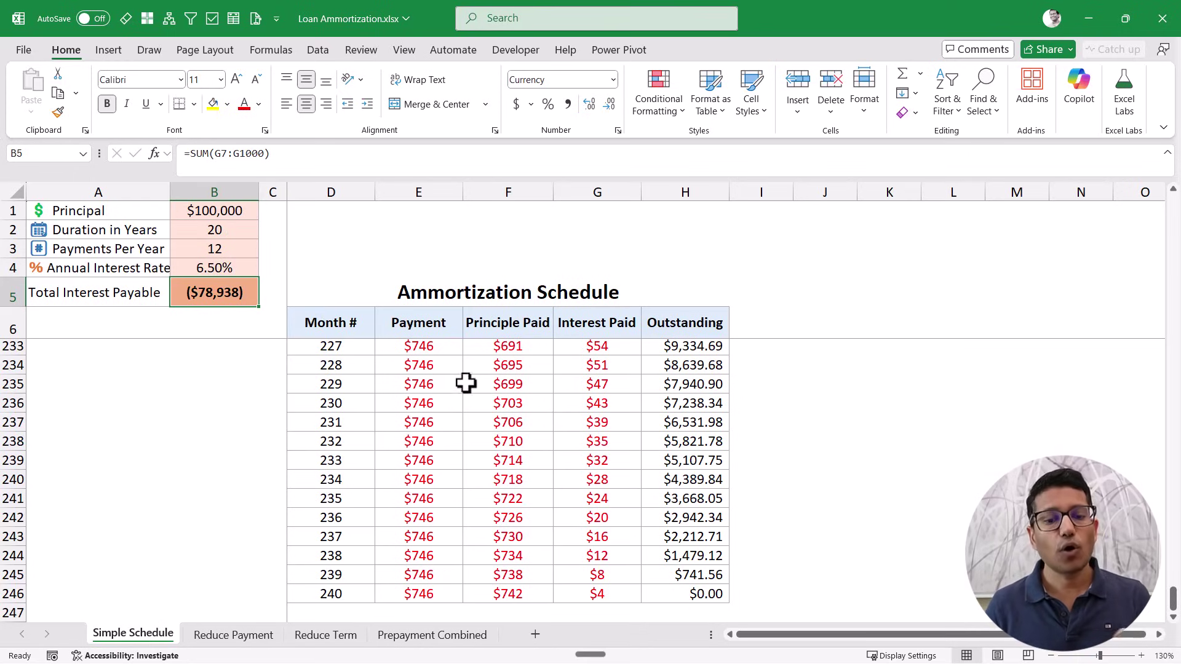
{"action": "left_click", "coordinate": [223, 211]}
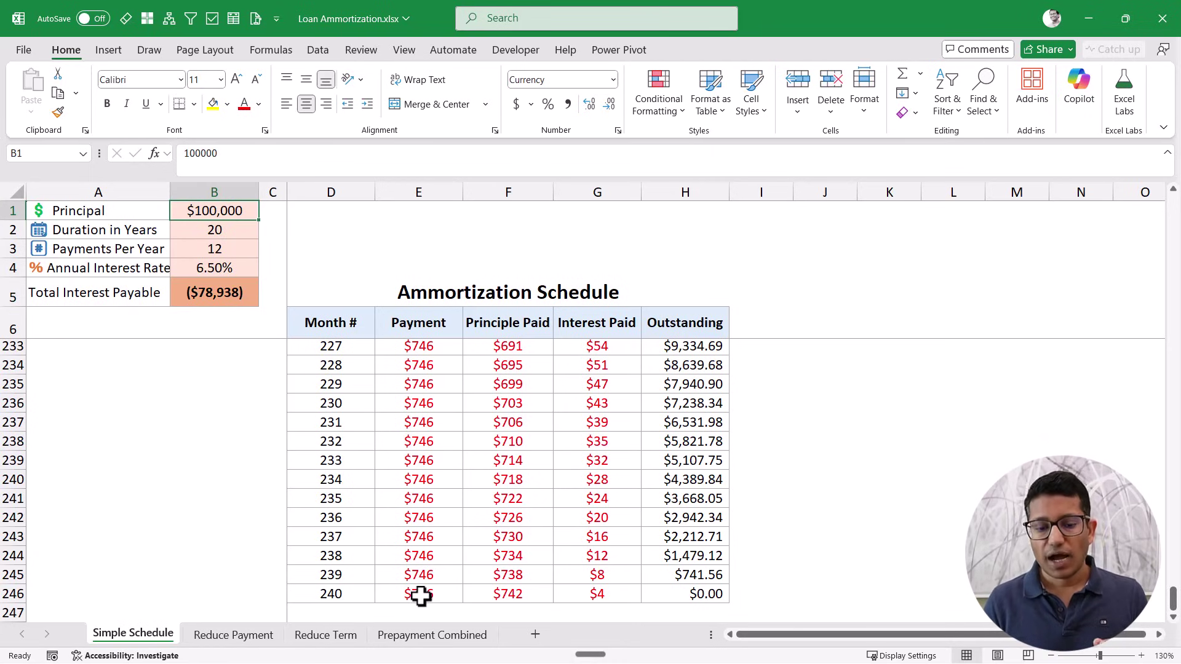
Step: On the Prepayment Combined sheet, enter an extra payment of 5000 for month 4
{"action": "left_click", "coordinate": [434, 634]}
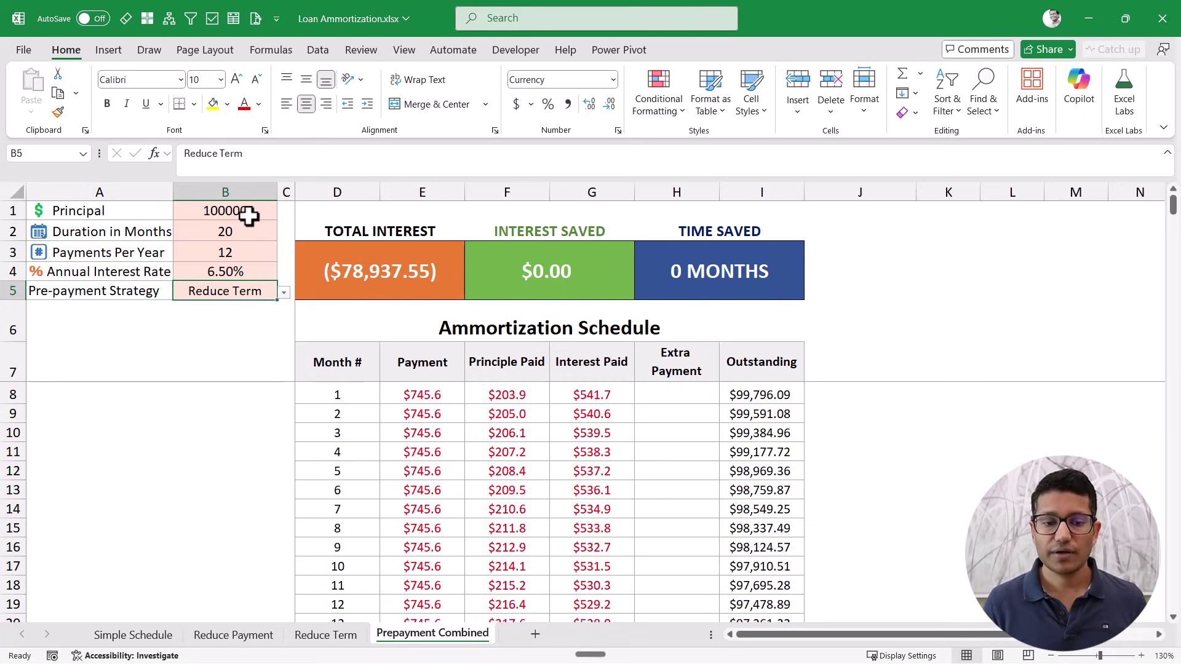
{"action": "left_click_drag", "start_coordinate": [246, 211], "coordinate": [240, 263]}
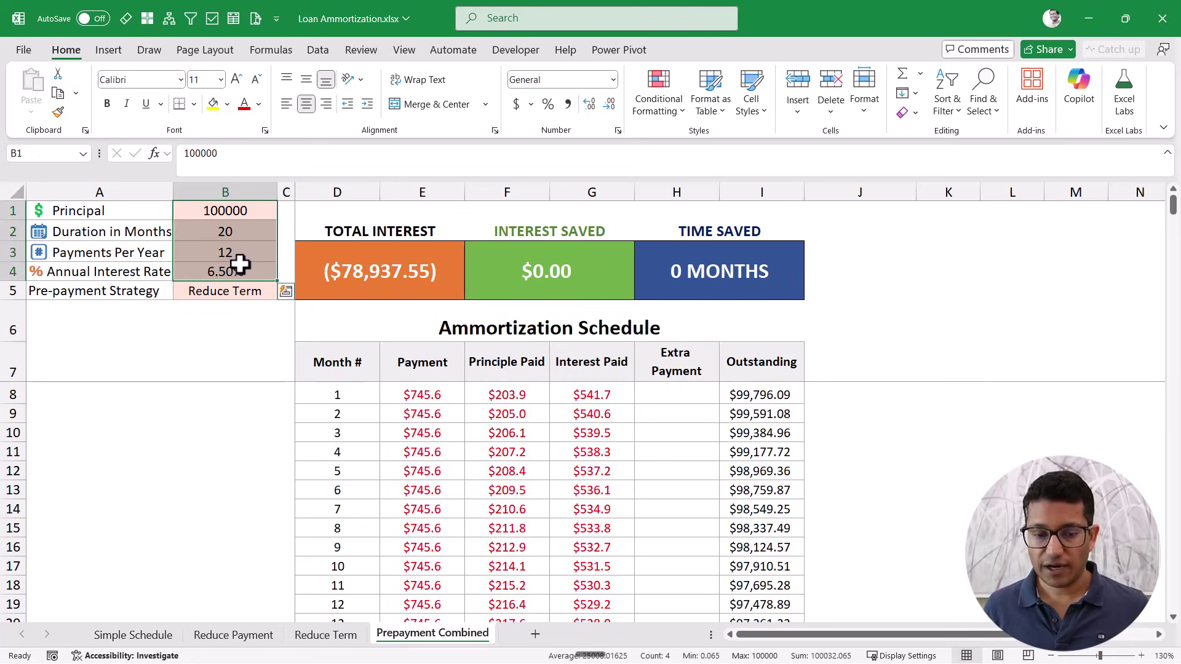
{"action": "left_click", "coordinate": [655, 193]}
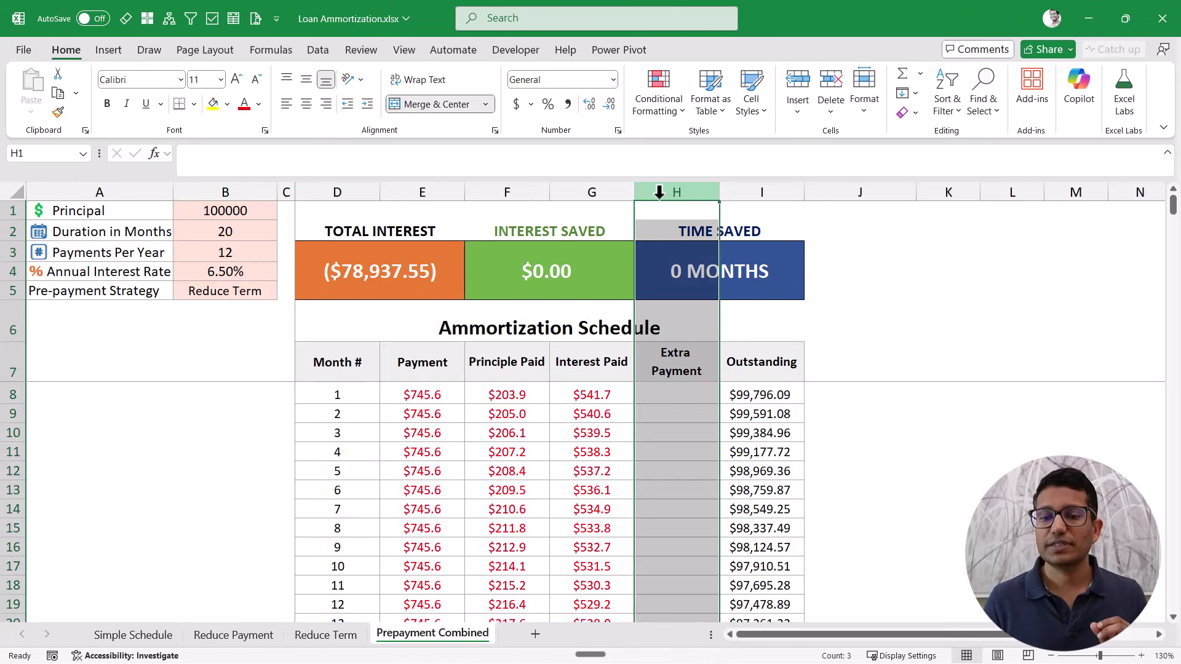
{"action": "left_click", "coordinate": [675, 395]}
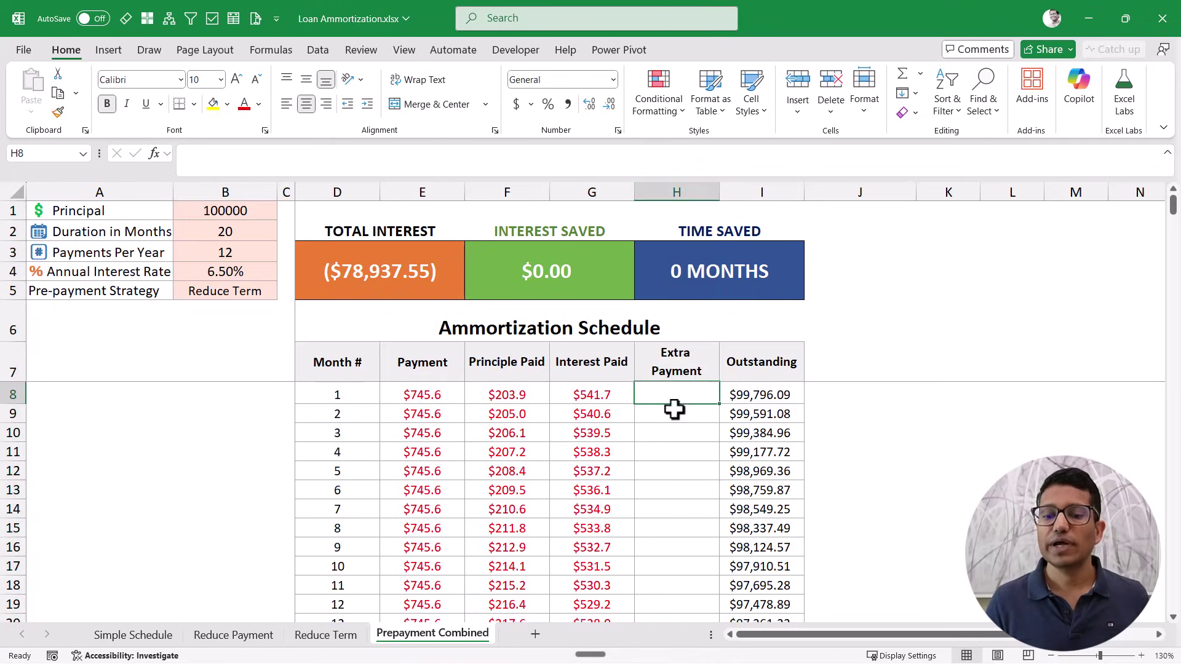
{"action": "left_click", "coordinate": [669, 452]}
{"action": "type", "text": "5000"}
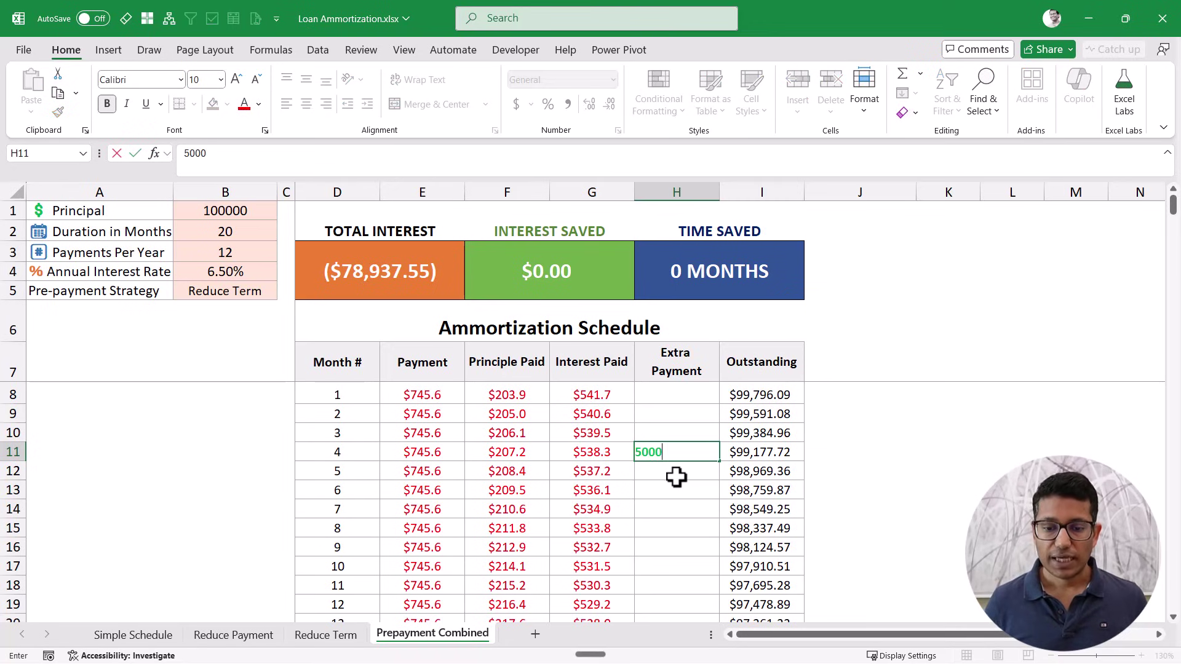
{"action": "key", "text": "Return"}
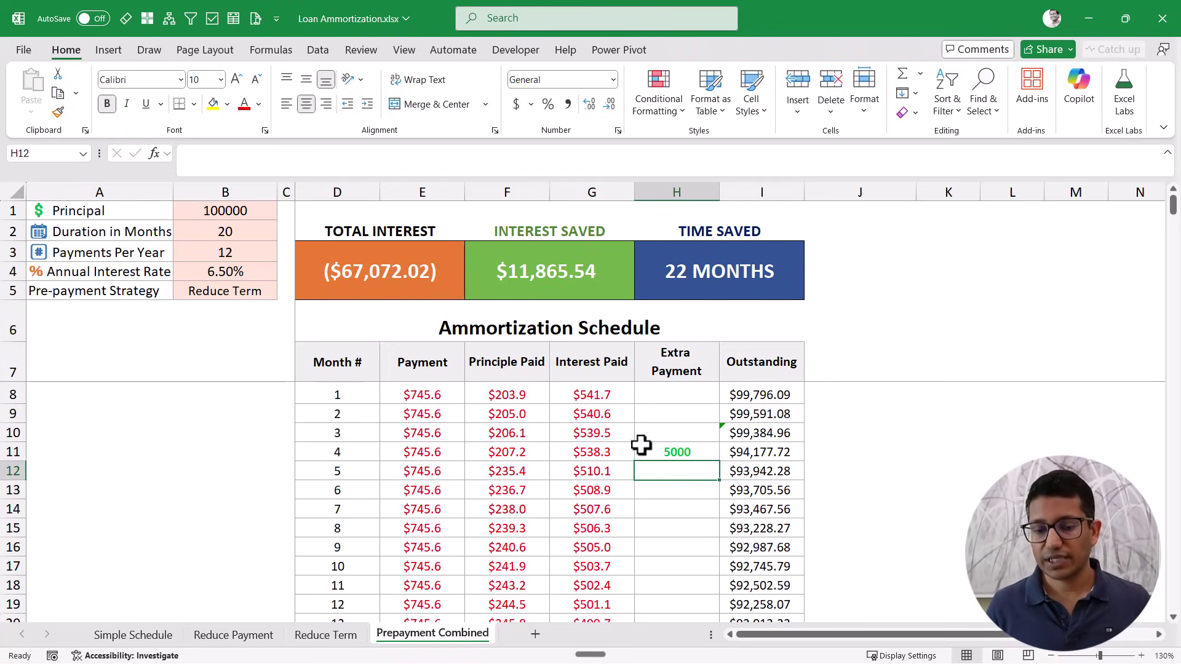
Step: Set the pre-payment strategy to Reduce Payment and inspect the monthly payments following the month 4 extra payment
{"action": "left_click", "coordinate": [245, 290]}
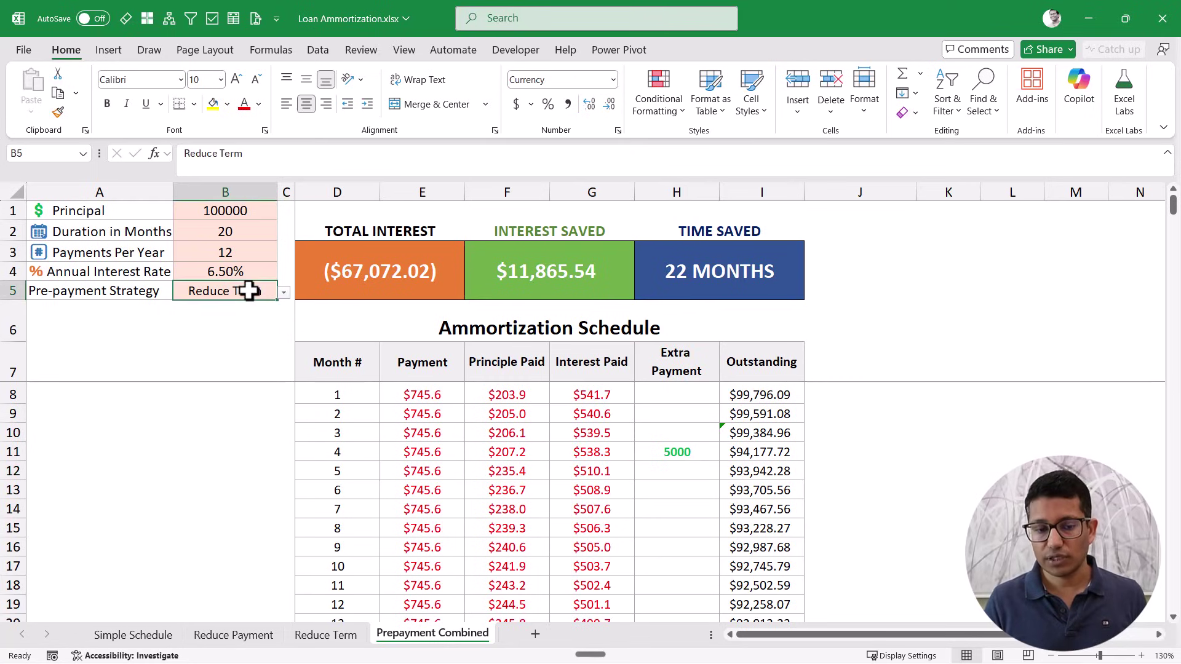
{"action": "left_click", "coordinate": [284, 294]}
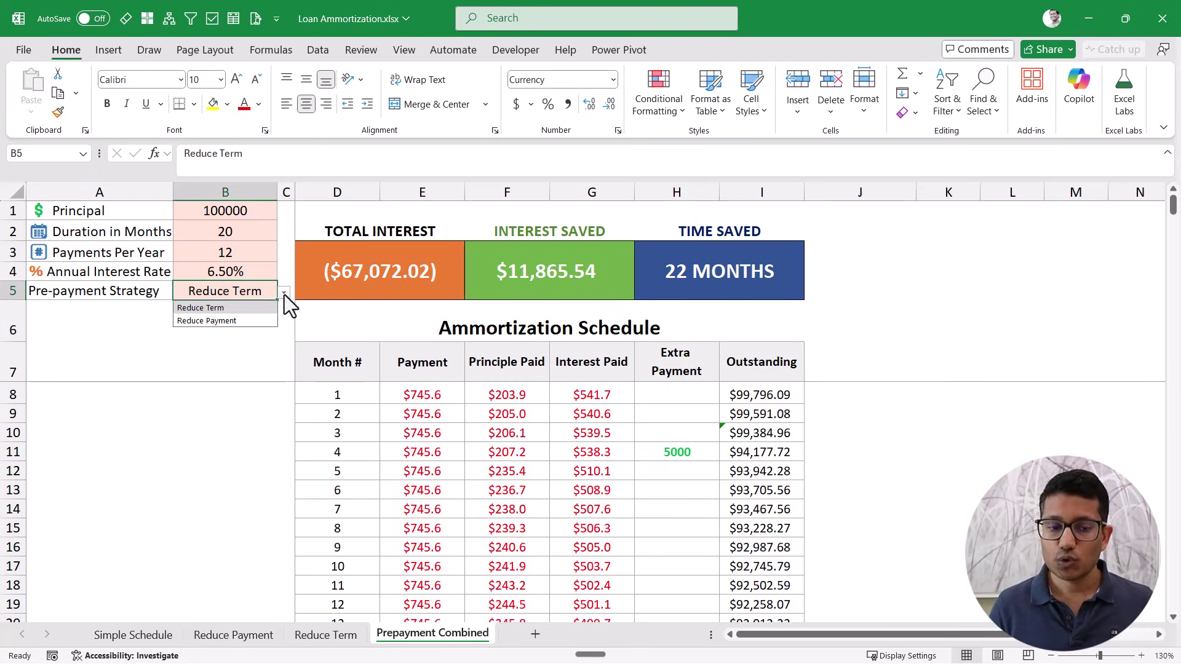
{"action": "left_click", "coordinate": [246, 321]}
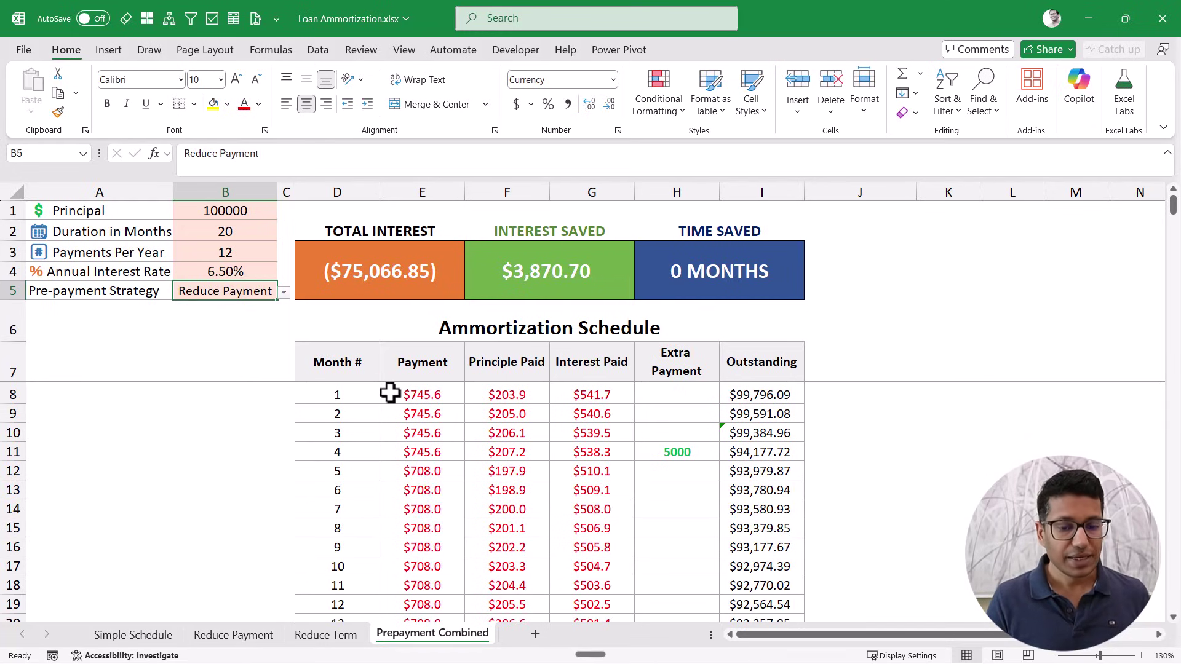
{"action": "left_click", "coordinate": [662, 452]}
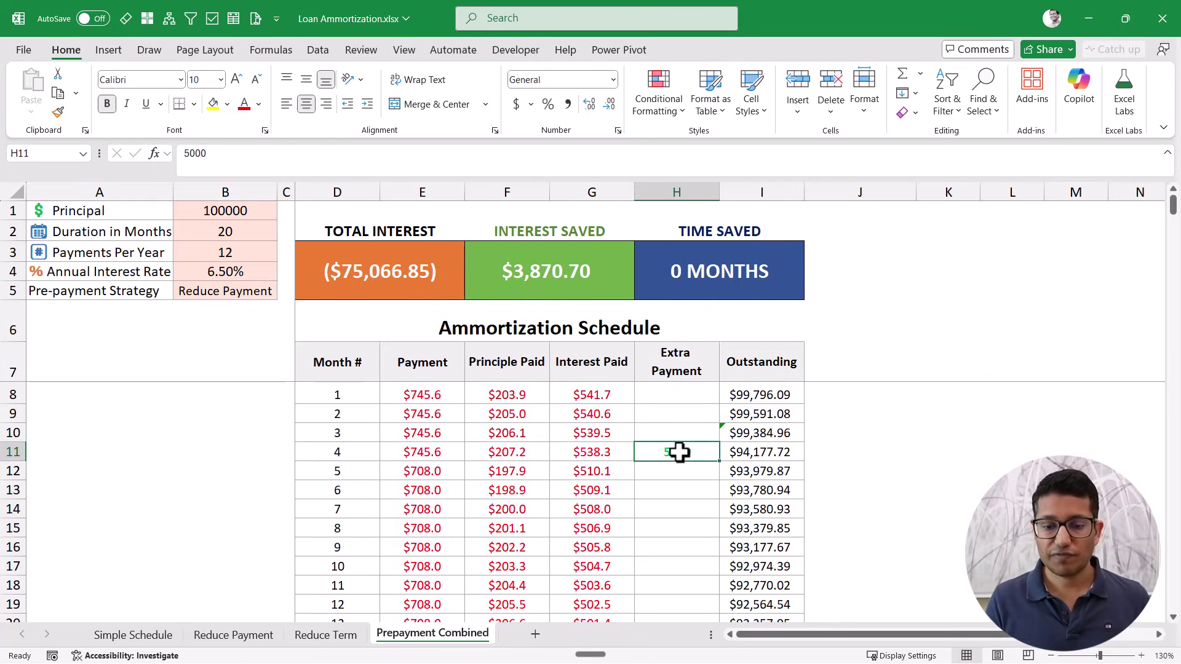
{"action": "left_click", "coordinate": [436, 470]}
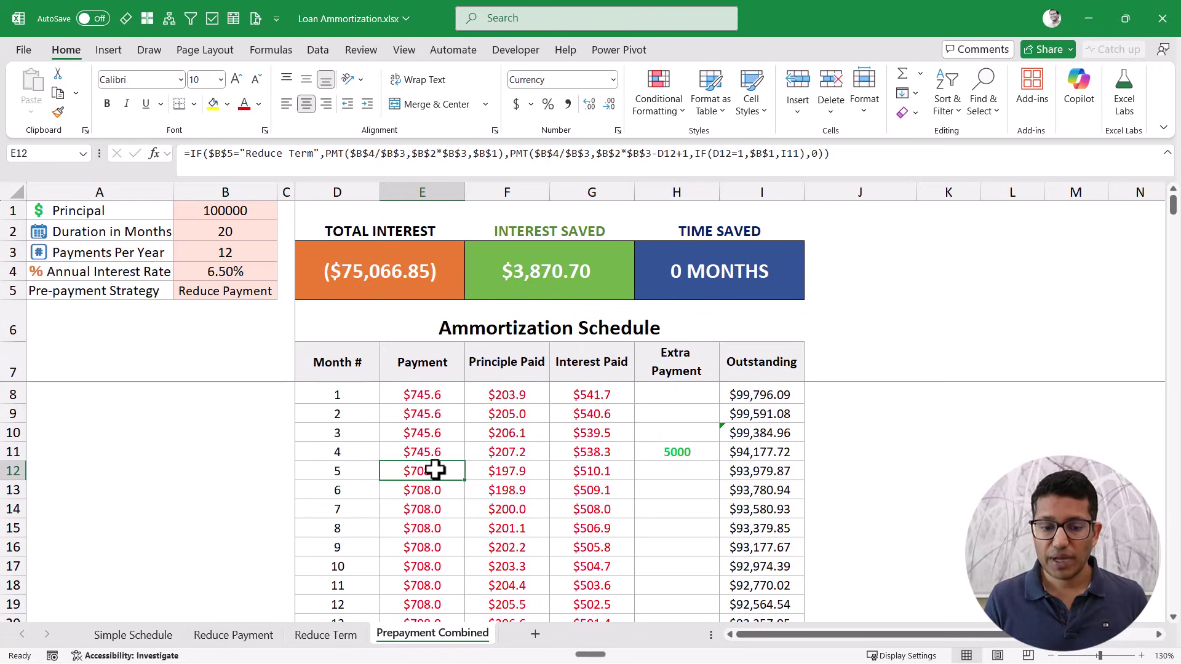
{"action": "left_click_drag", "start_coordinate": [432, 474], "coordinate": [431, 553]}
Step: Enter an extra payment of 1000 for month 8 and inspect the monthly payments from month 9 onward
{"action": "left_click", "coordinate": [678, 529]}
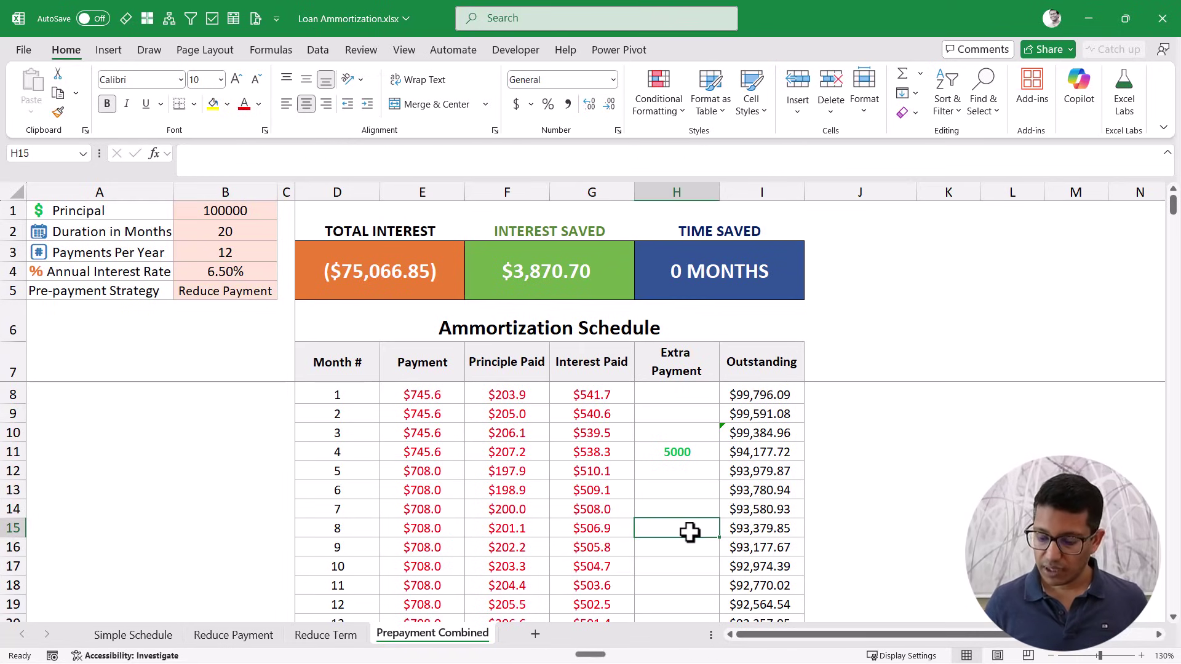
{"action": "type", "text": "1000"}
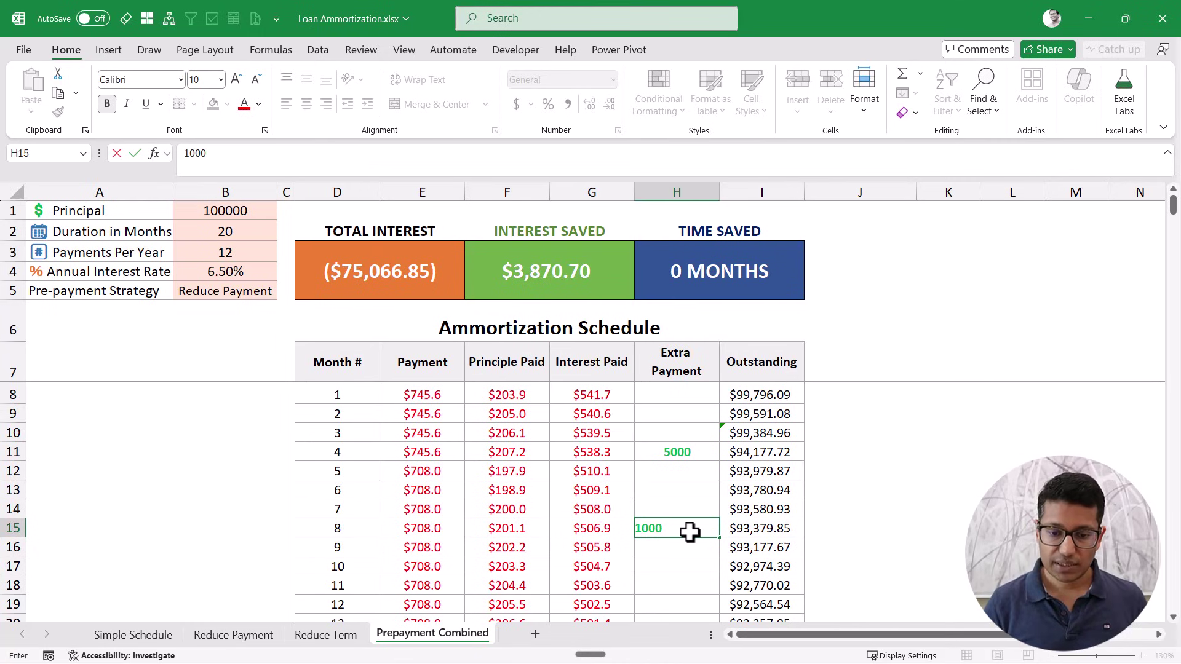
{"action": "key", "text": "Return"}
{"action": "left_click", "coordinate": [399, 552]}
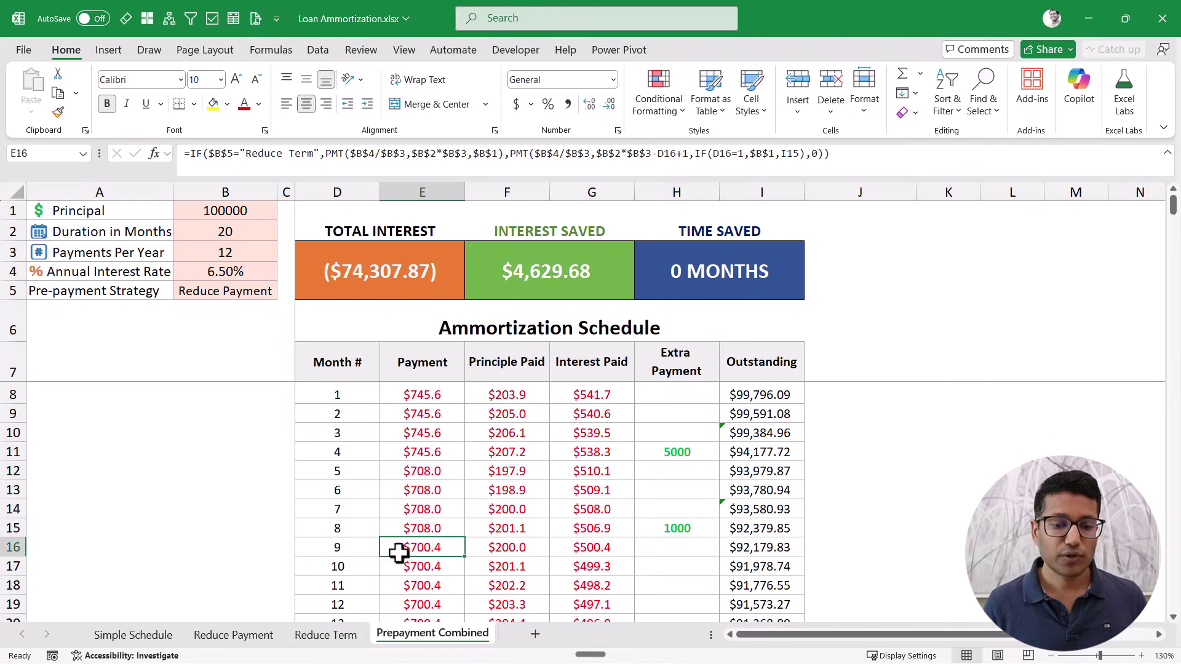
{"action": "left_click_drag", "start_coordinate": [398, 552], "coordinate": [395, 585]}
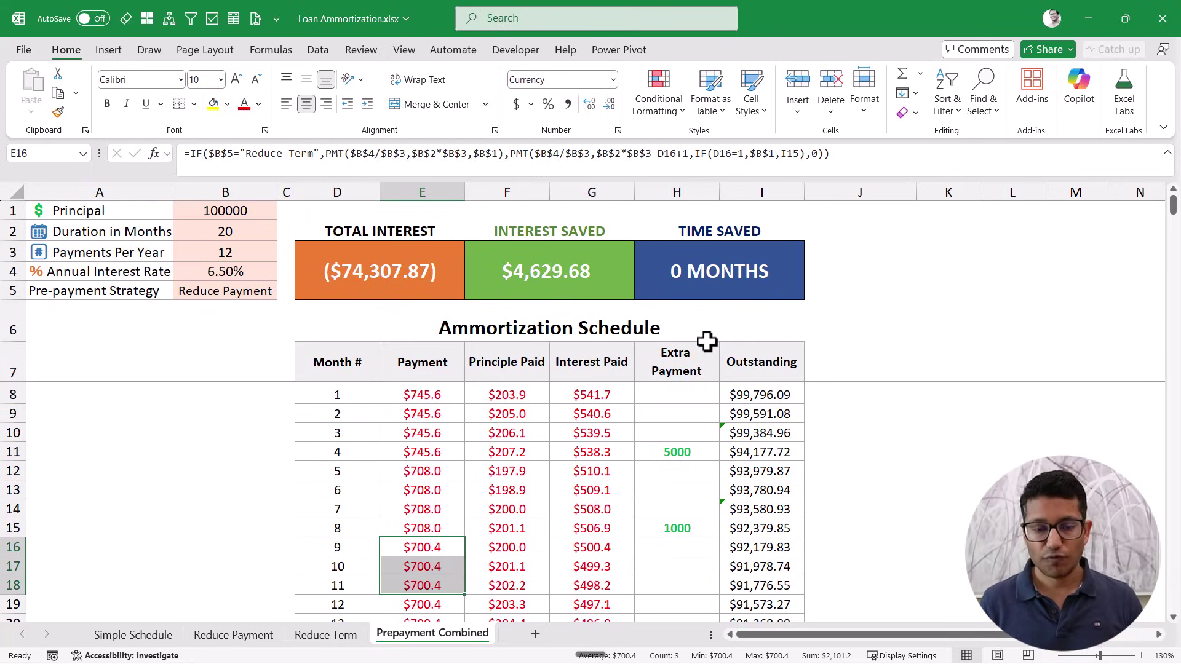
Step: Set the pre-payment strategy to Reduce Term
{"action": "left_click", "coordinate": [258, 294]}
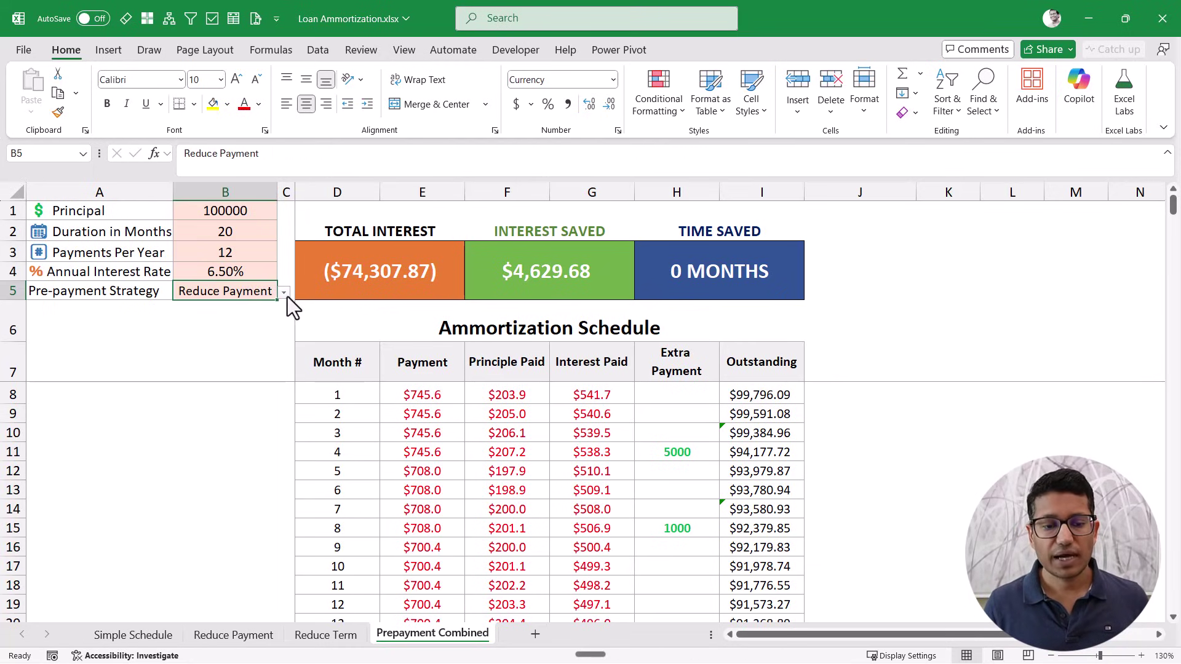
{"action": "left_click", "coordinate": [284, 294]}
{"action": "left_click", "coordinate": [262, 313]}
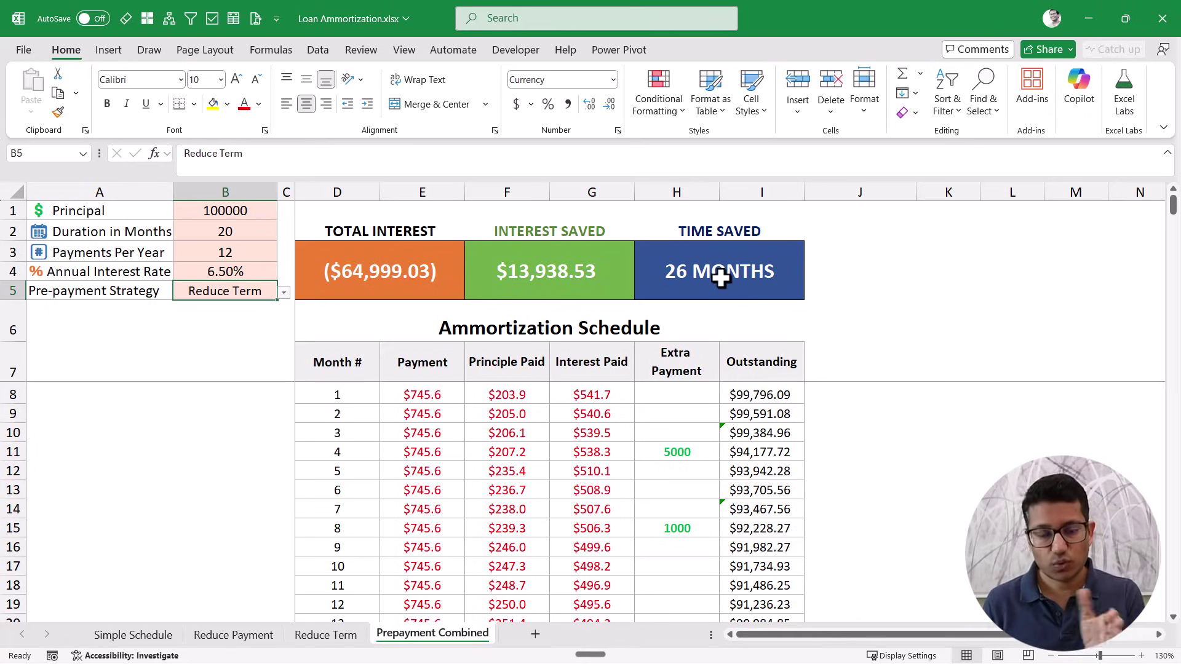
Step: Examine the end of the schedule for the month when the loan is paid off, and return to the total interest summary
{"action": "left_click_drag", "start_coordinate": [1173, 203], "coordinate": [1170, 563]}
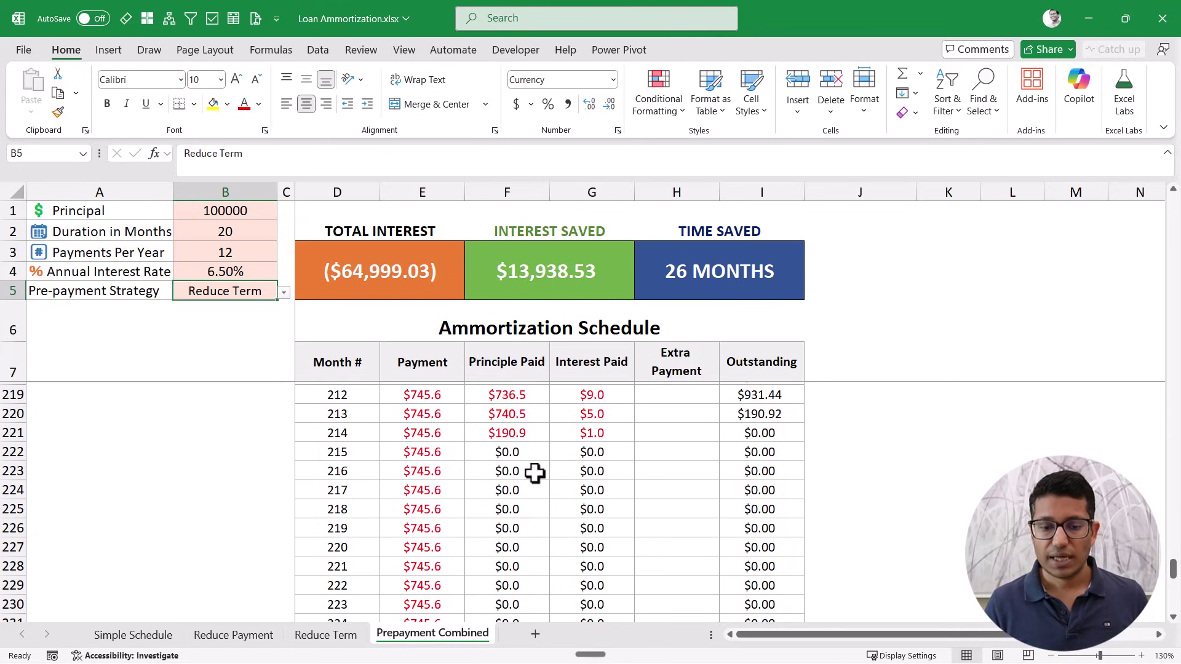
{"action": "left_click_drag", "start_coordinate": [719, 433], "coordinate": [350, 442]}
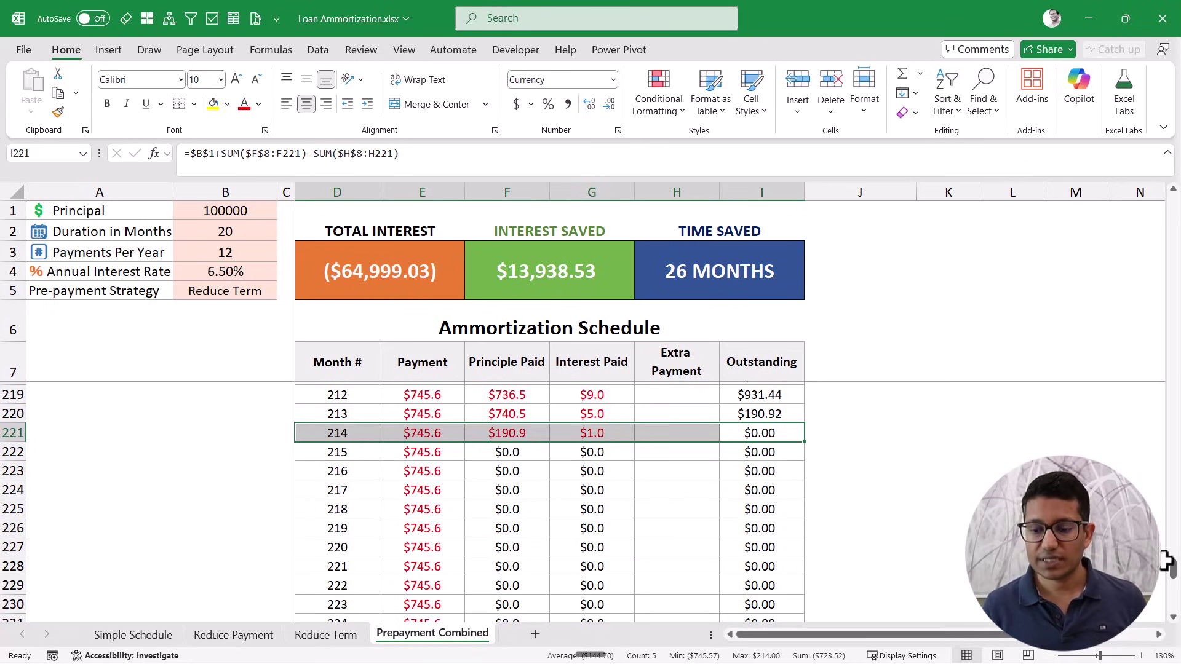
{"action": "left_click_drag", "start_coordinate": [1168, 563], "coordinate": [1176, 174]}
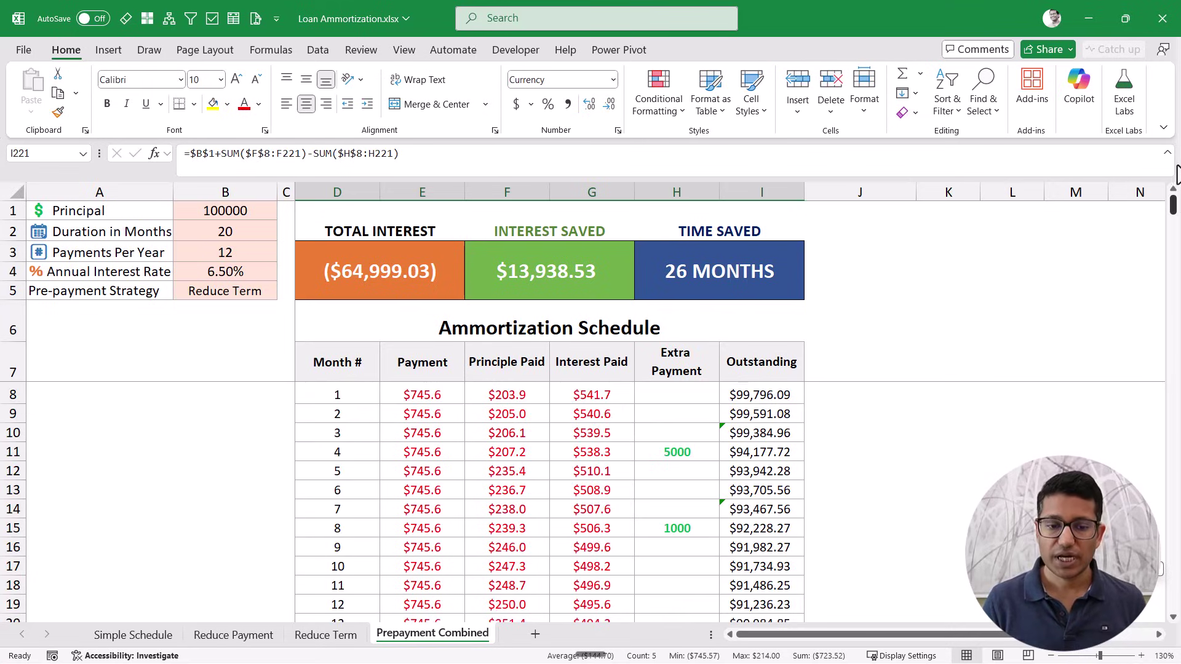
{"action": "left_click", "coordinate": [374, 261]}
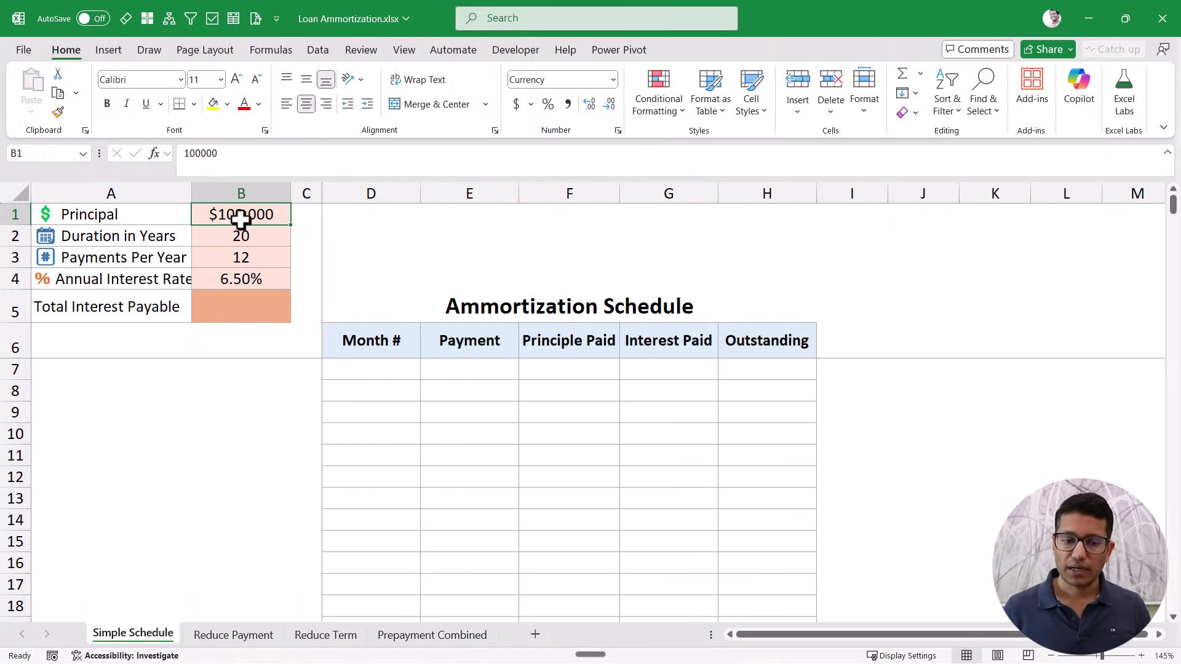
Step: On the blank Simple Schedule, fill the Month # column from D7 with =SEQUENCE(B2*B3) and check the resulting month list
{"action": "left_click_drag", "start_coordinate": [235, 212], "coordinate": [240, 266]}
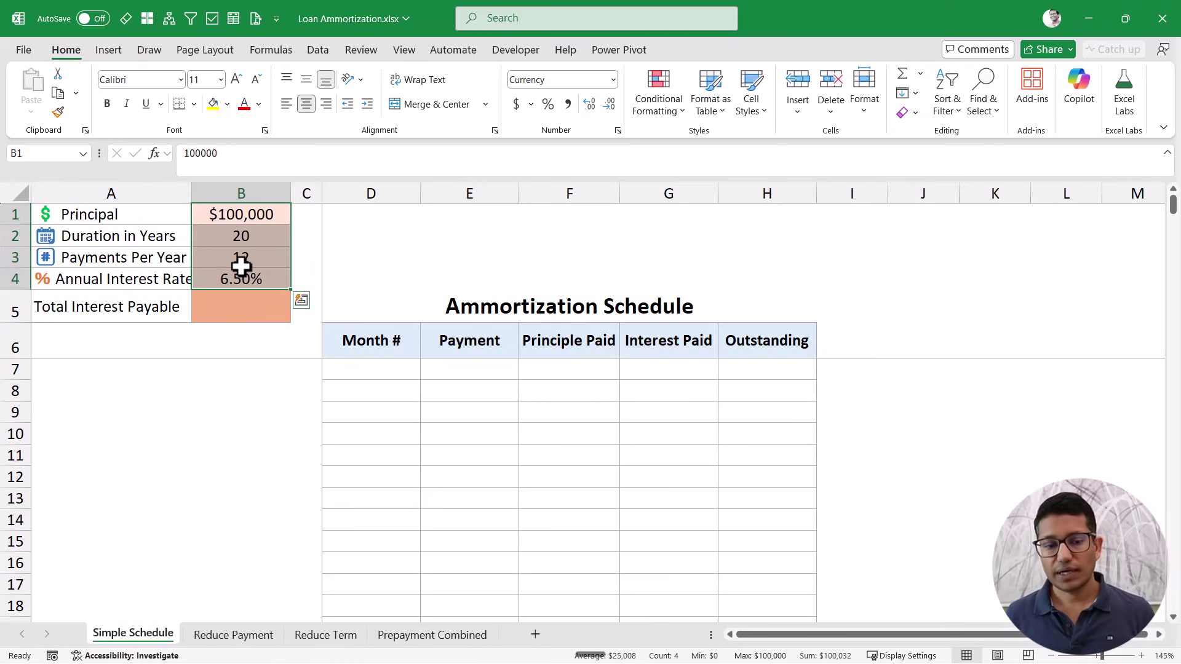
{"action": "left_click", "coordinate": [363, 372]}
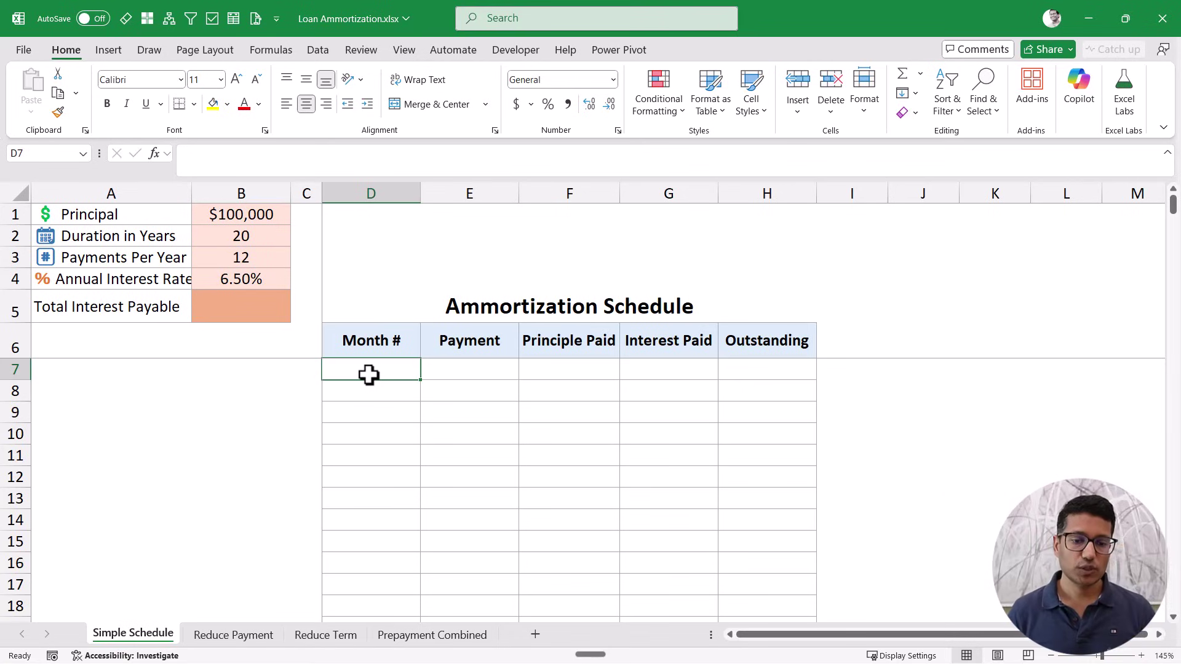
{"action": "type", "text": "=seq"}
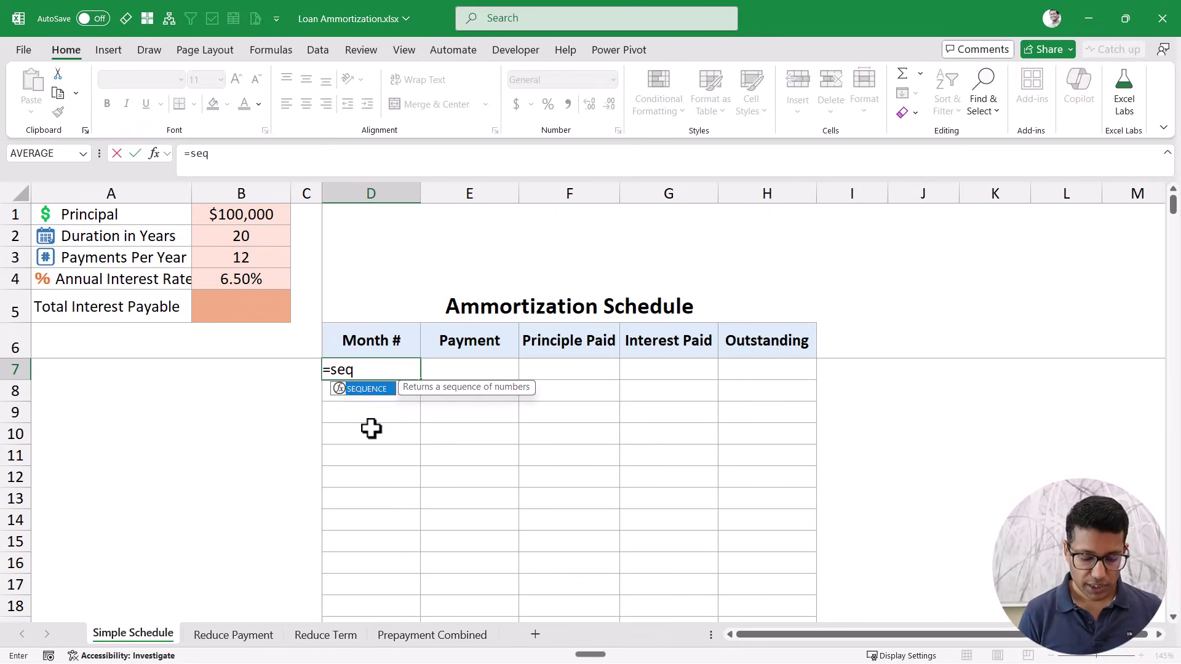
{"action": "key", "text": "Tab"}
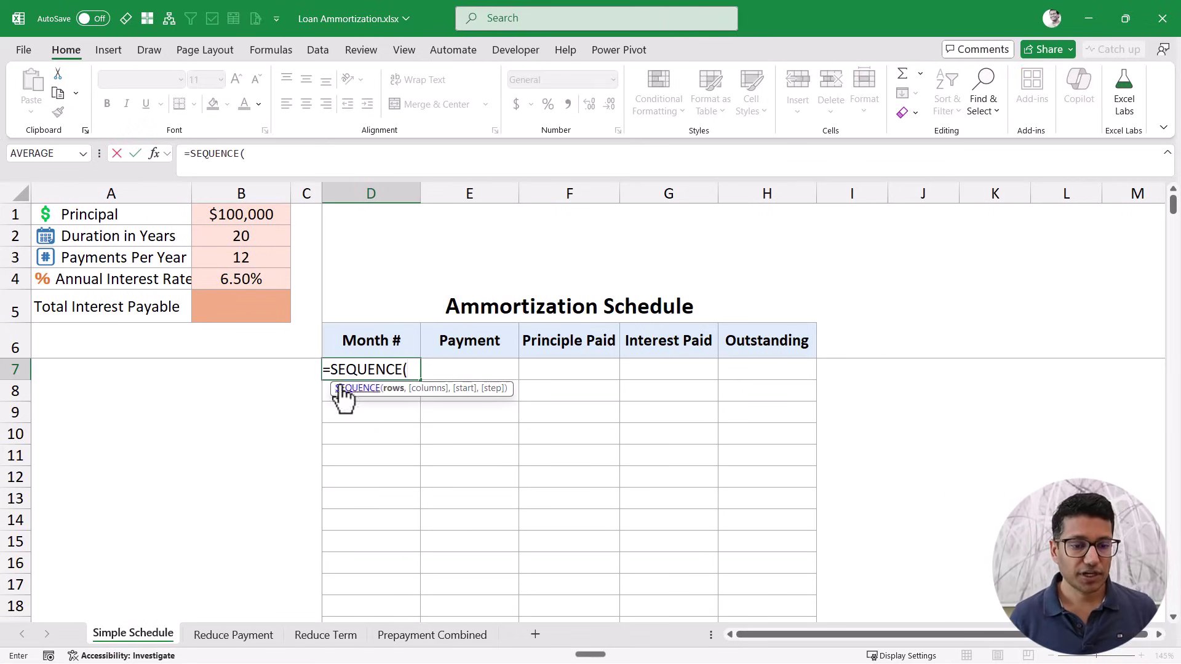
{"action": "left_click", "coordinate": [262, 238]}
{"action": "type", "text": "*"}
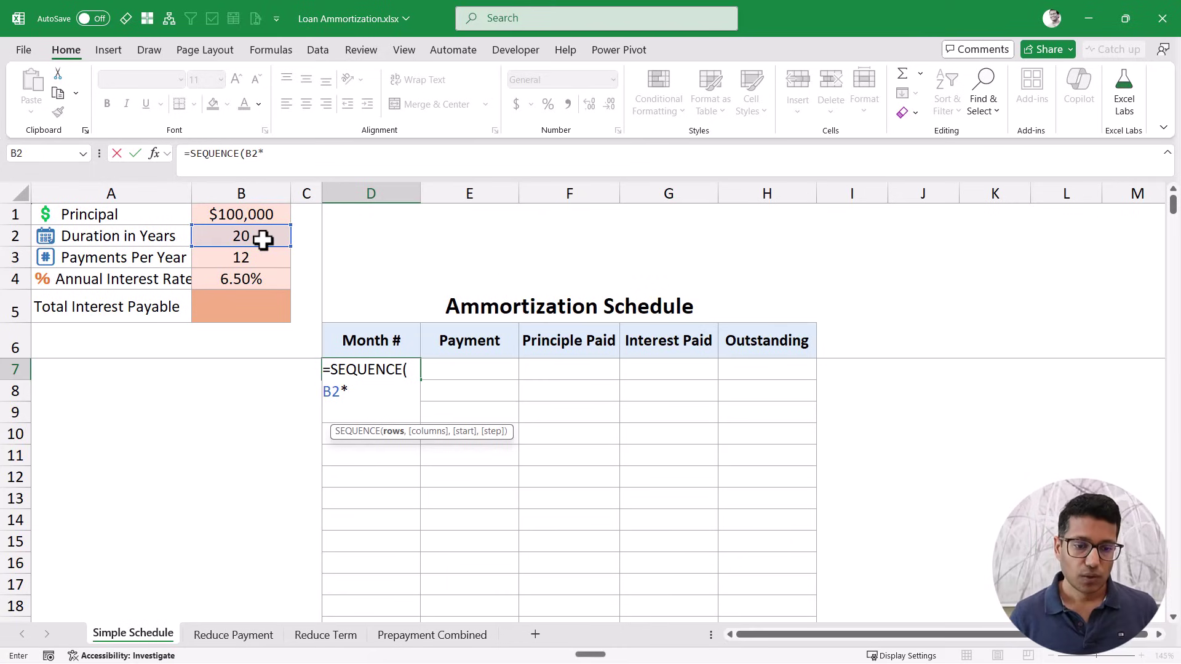
{"action": "left_click", "coordinate": [248, 260]}
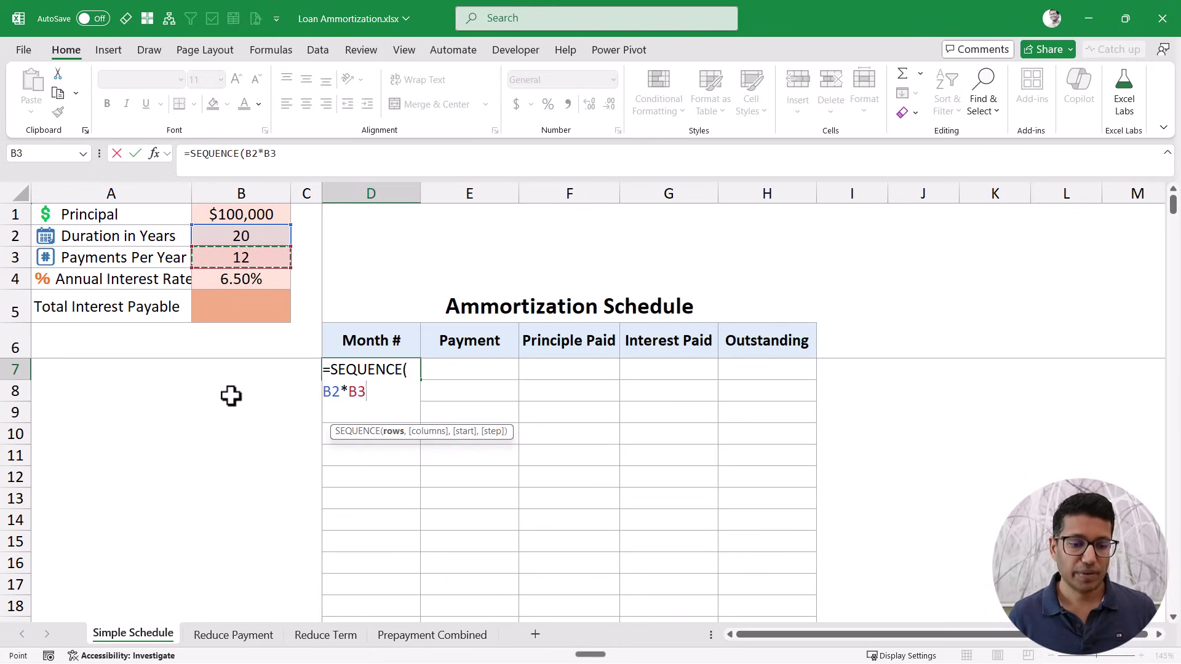
{"action": "key", "text": "Return"}
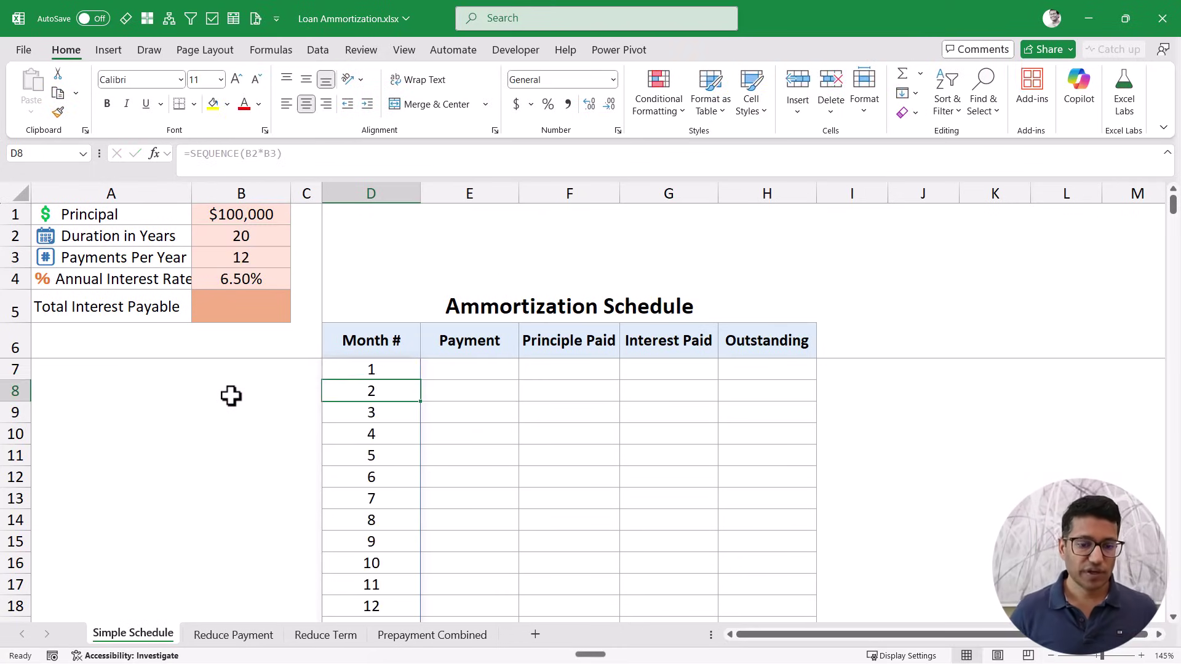
{"action": "key", "text": "Up"}
{"action": "mouse_move", "coordinate": [1173, 211]}
{"action": "left_mouse_down"}
{"action": "mouse_move", "coordinate": [1174, 301]}
{"action": "mouse_move", "coordinate": [1176, 208]}
{"action": "left_mouse_up"}
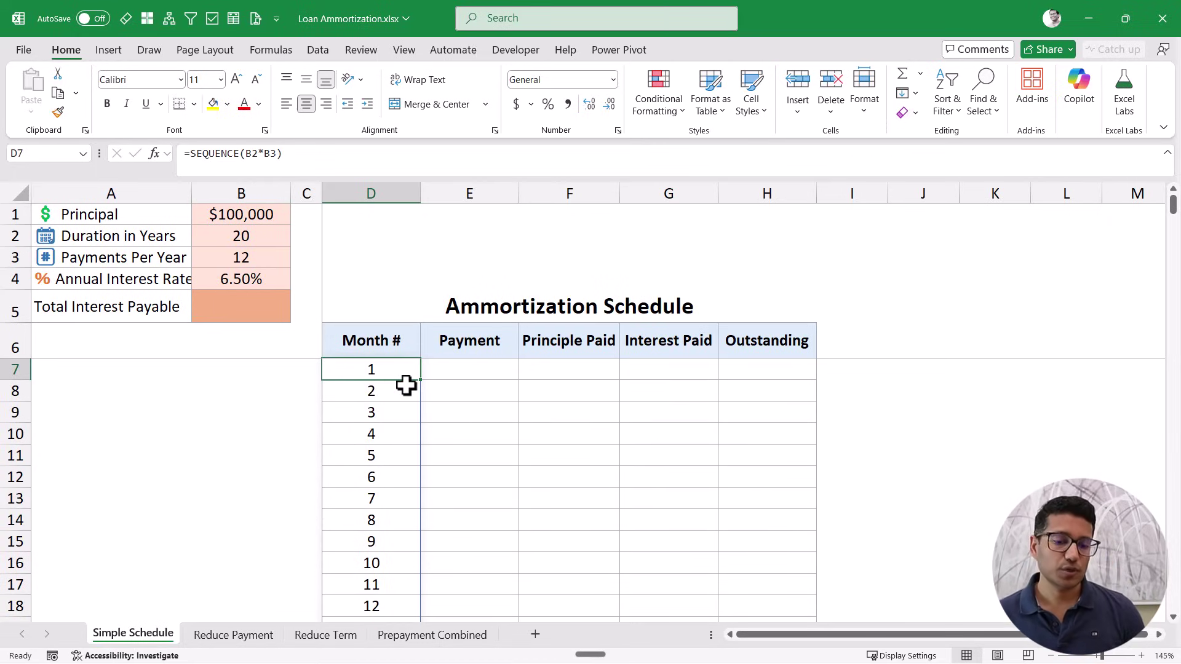
Step: Start a PMT formula in E7 with the rate argument $B$4/$B$3 as absolute references
{"action": "left_click", "coordinate": [464, 372]}
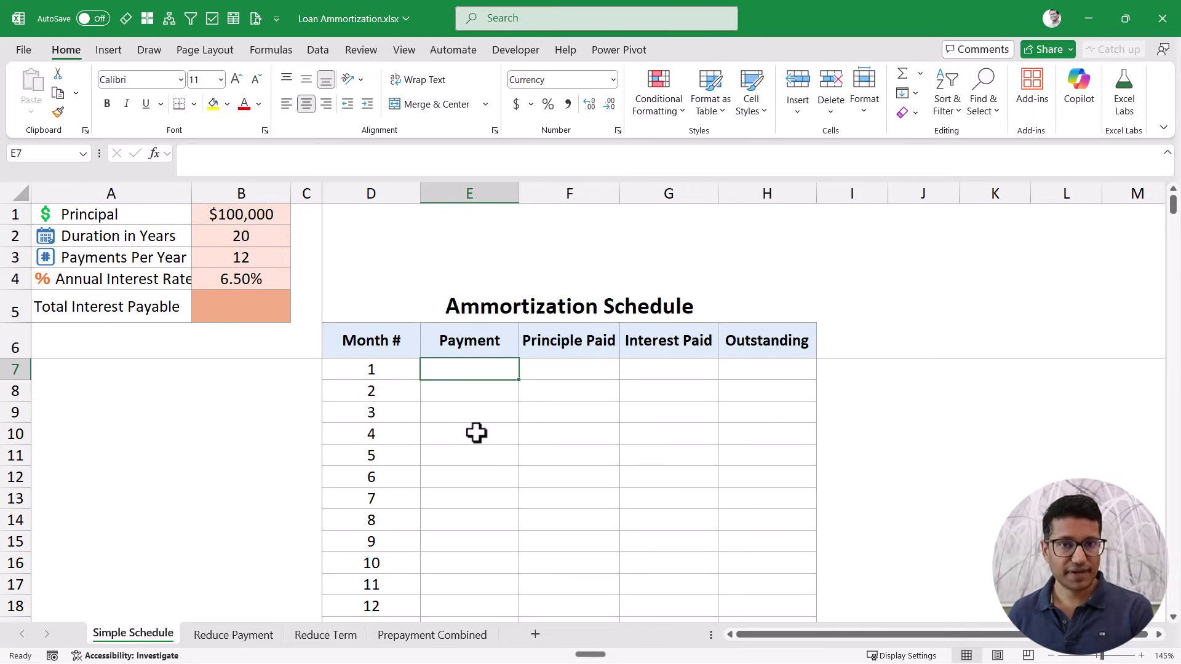
{"action": "type", "text": "=PMT("}
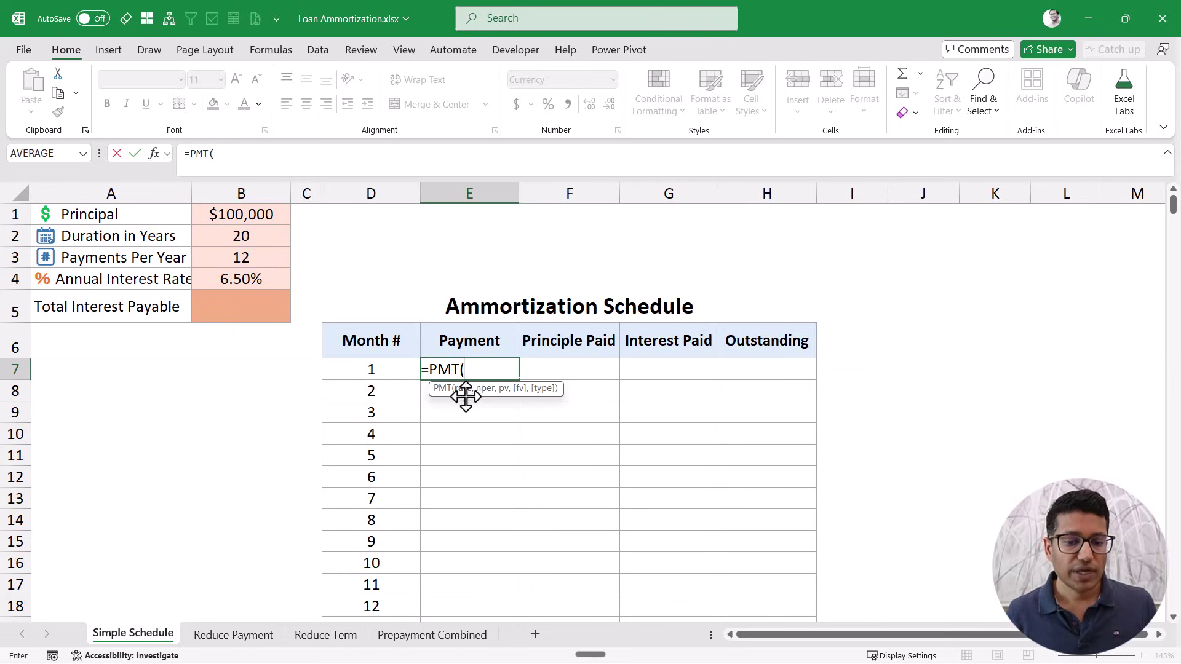
{"action": "left_click", "coordinate": [232, 278]}
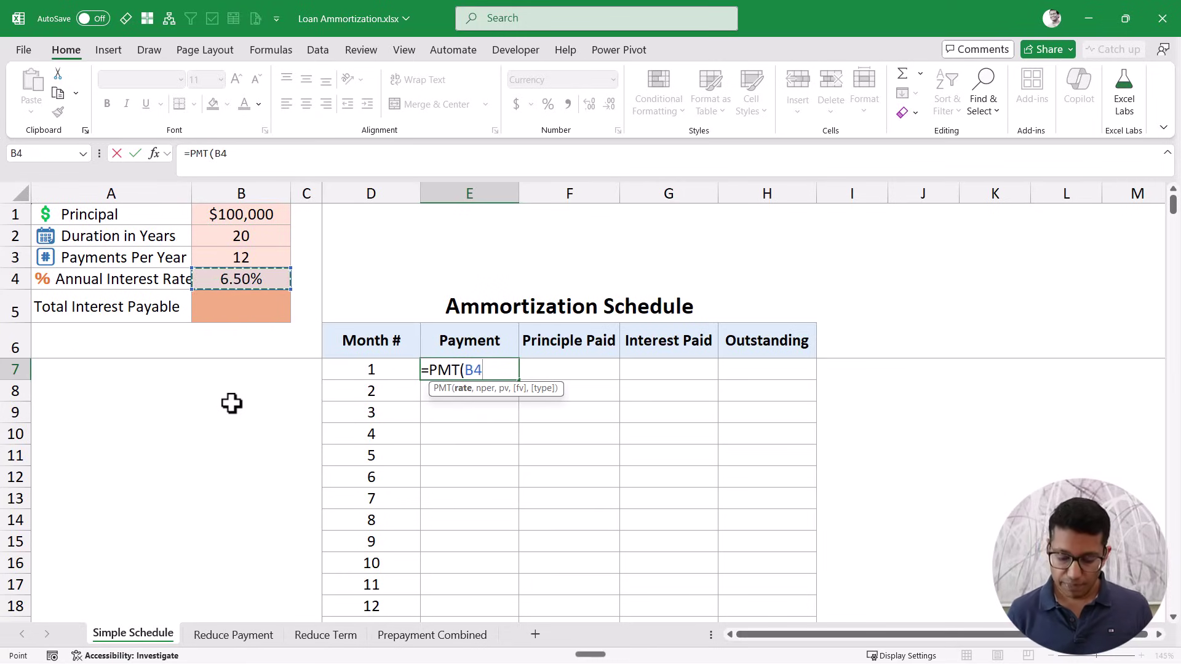
{"action": "type", "text": "/"}
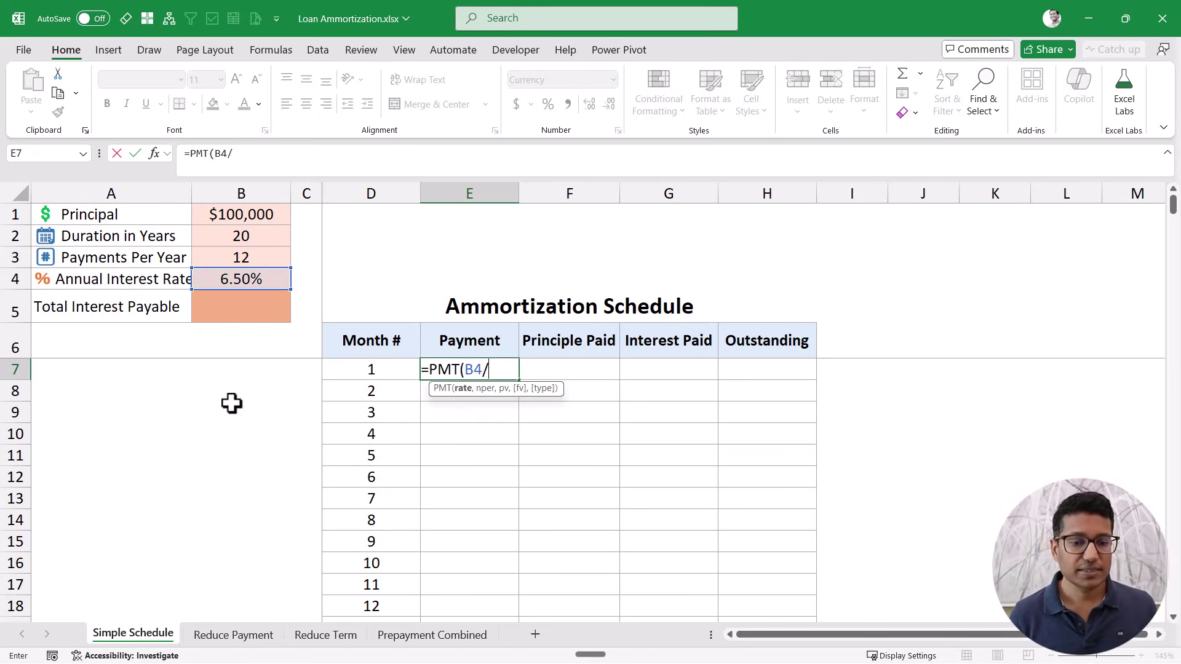
{"action": "left_click", "coordinate": [231, 257]}
{"action": "left_click", "coordinate": [473, 369]}
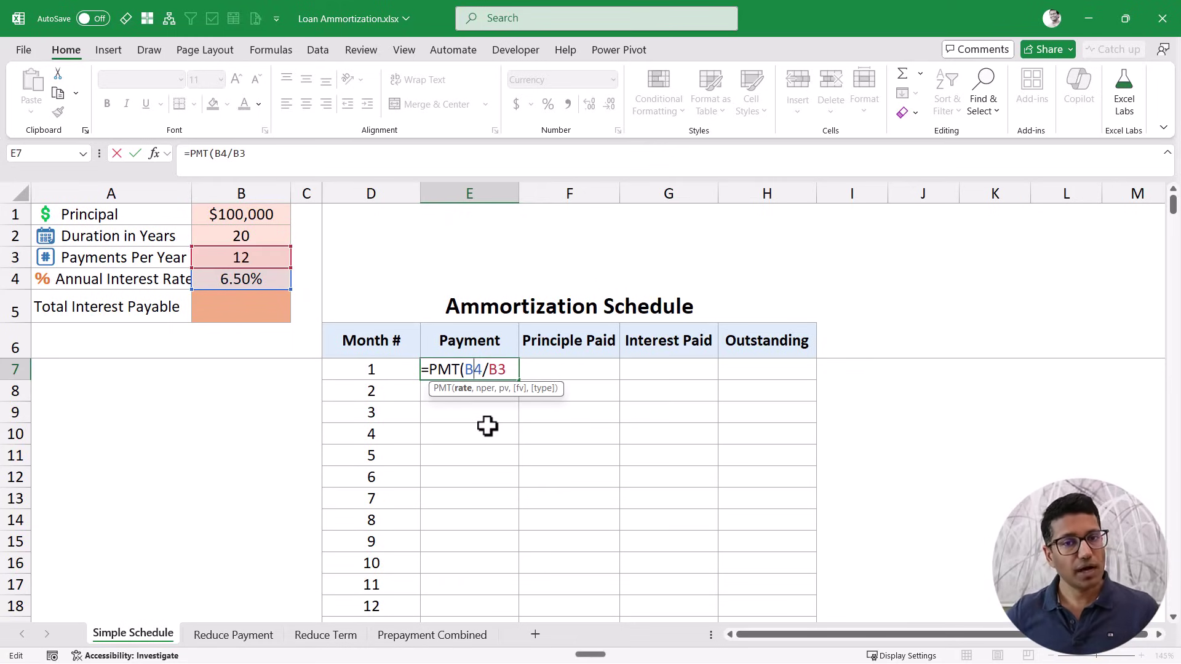
{"action": "key", "text": "F4"}
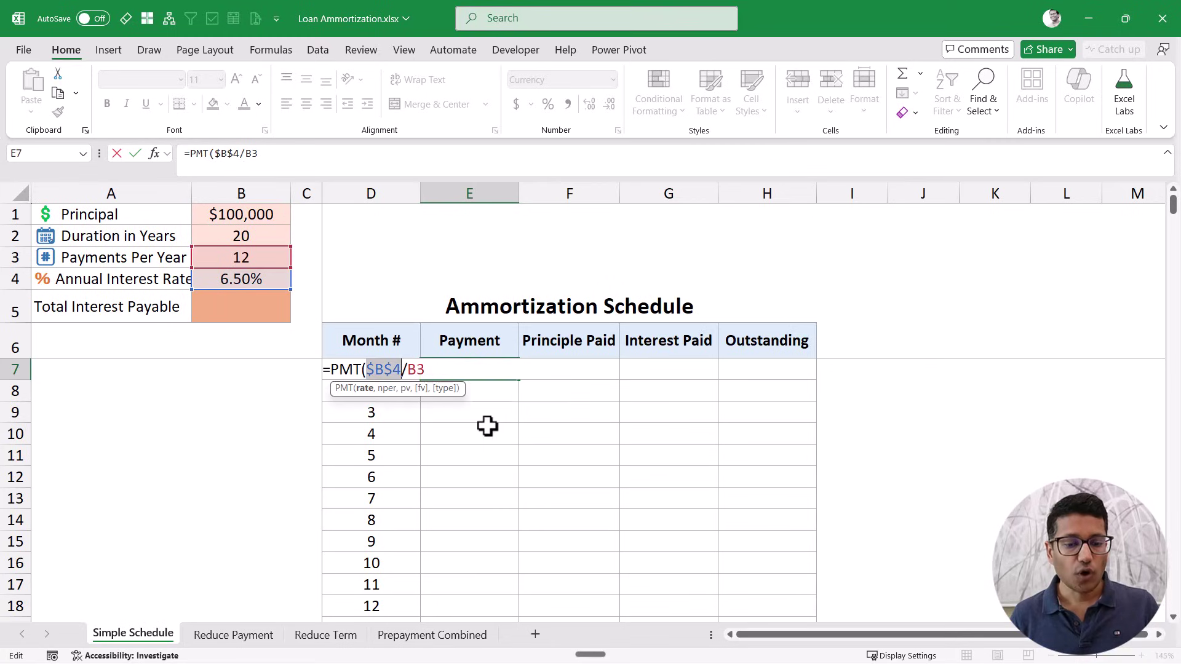
{"action": "left_click", "coordinate": [415, 369]}
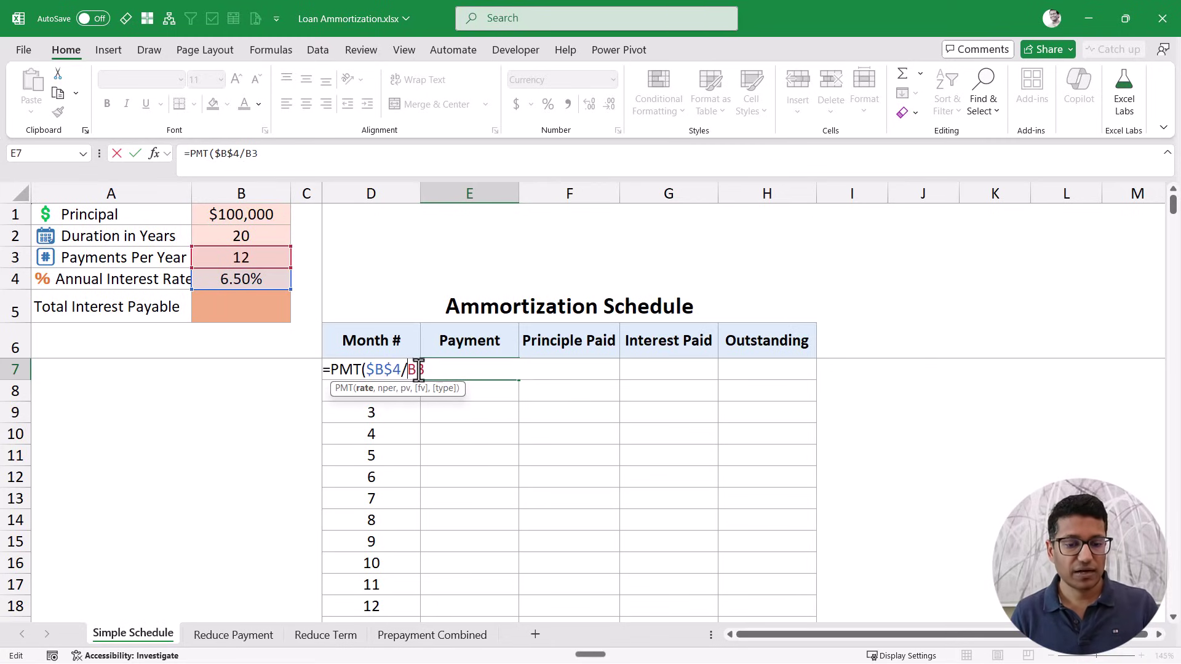
{"action": "key", "text": "F4"}
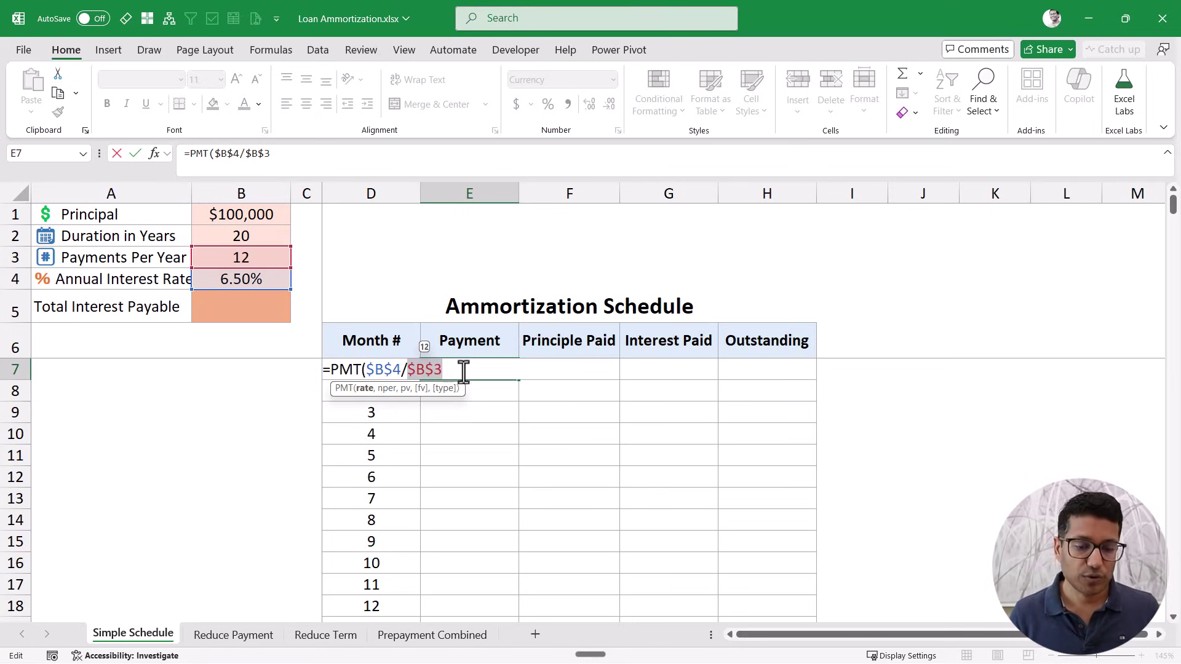
{"action": "key", "text": "Right"}
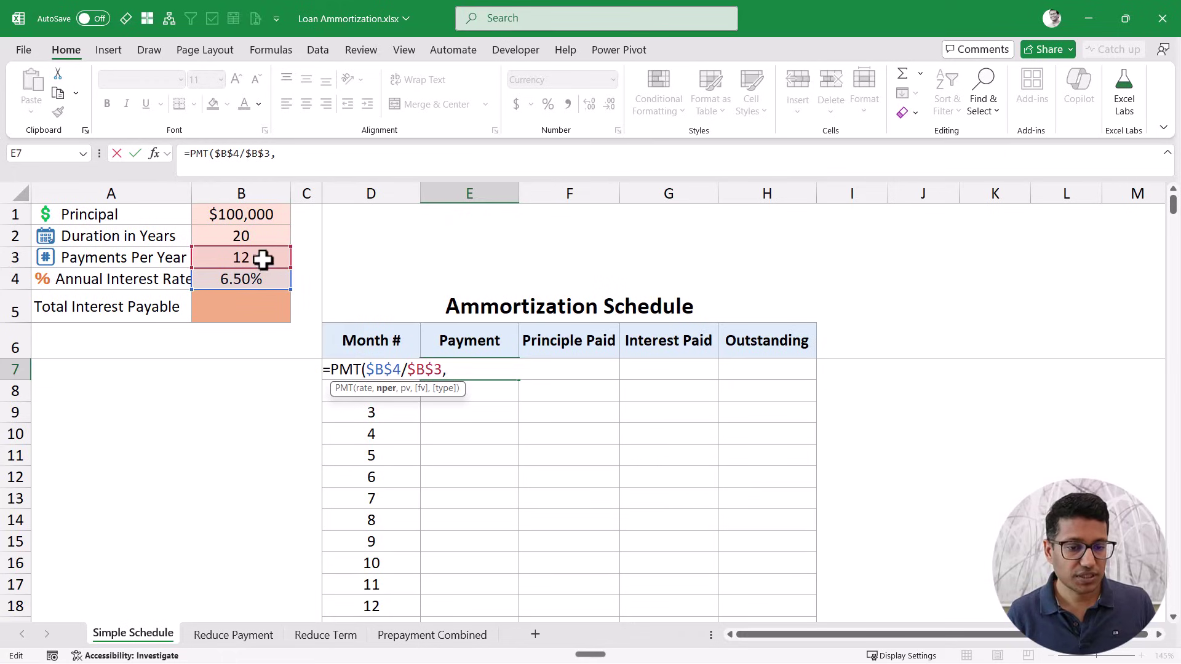
Step: Add the number of periods $B$2*$B$3 to the PMT formula, with both references absolute
{"action": "left_click", "coordinate": [251, 240]}
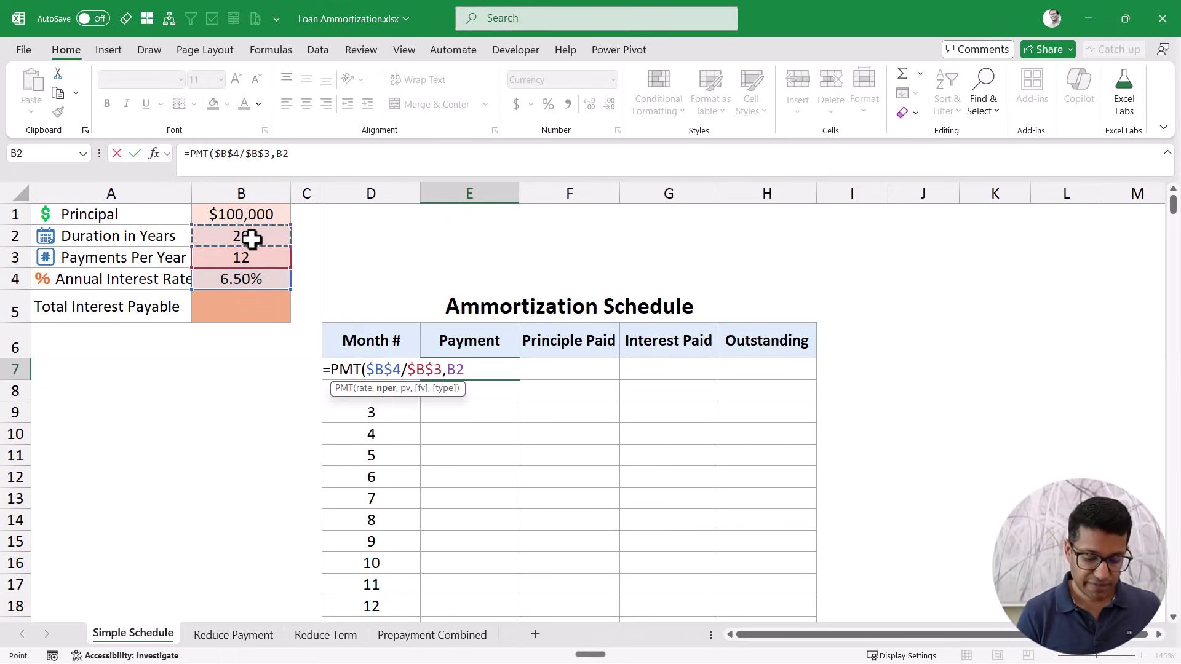
{"action": "type", "text": "*"}
{"action": "left_click", "coordinate": [243, 258]}
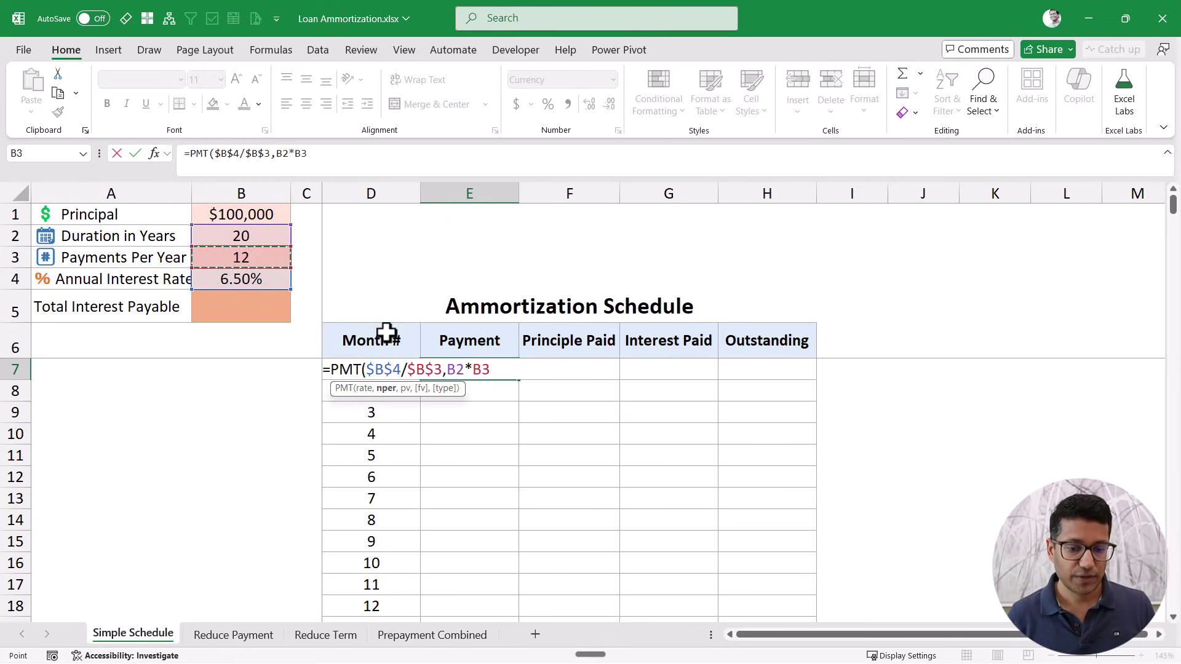
{"action": "left_click", "coordinate": [454, 371]}
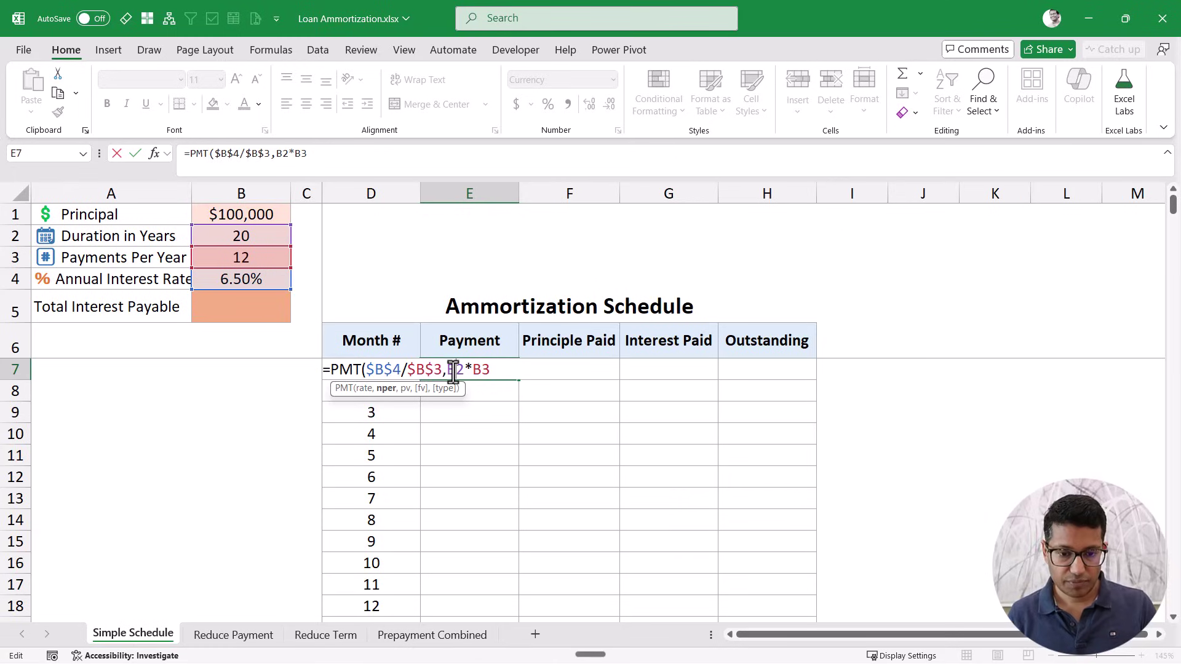
{"action": "key", "text": "F4"}
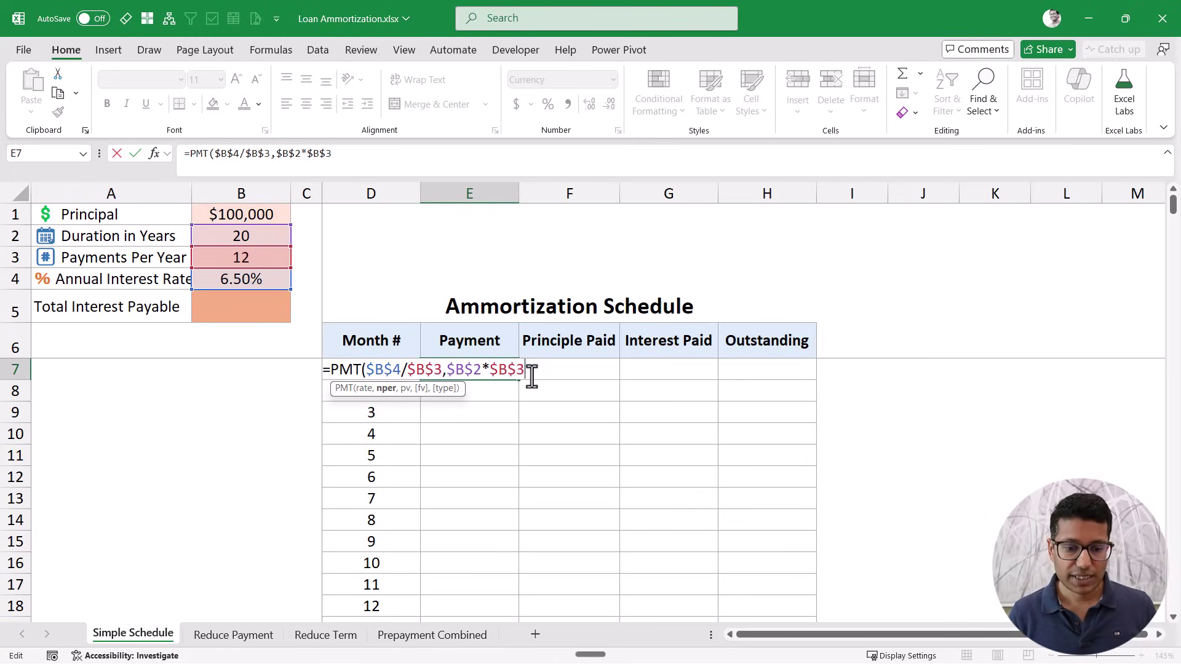
{"action": "type", "text": ","}
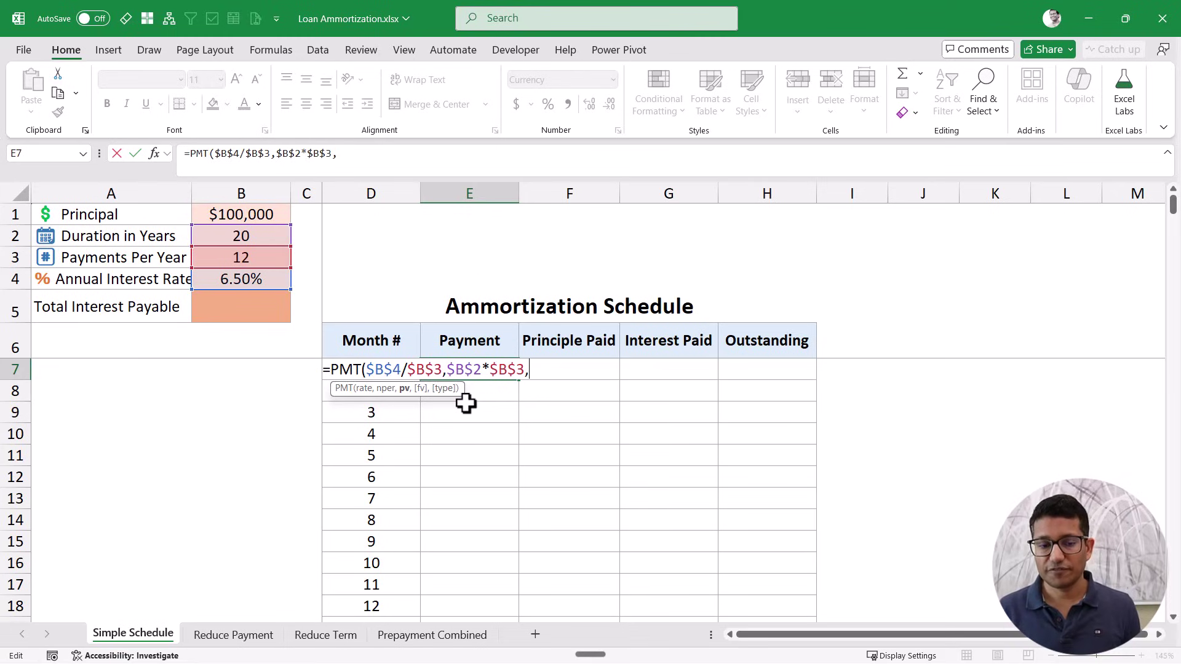
Step: Complete the PMT formula in E7 with present value $B$1 and fill it down the Payment column
{"action": "left_click", "coordinate": [263, 217]}
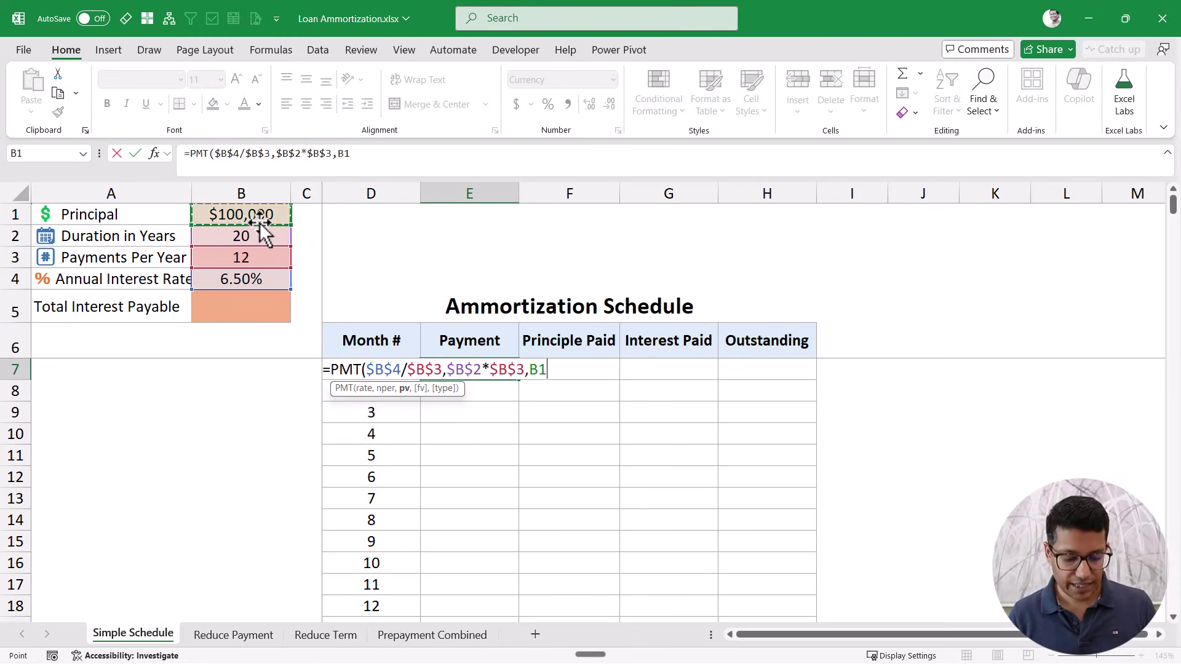
{"action": "key", "text": "F4"}
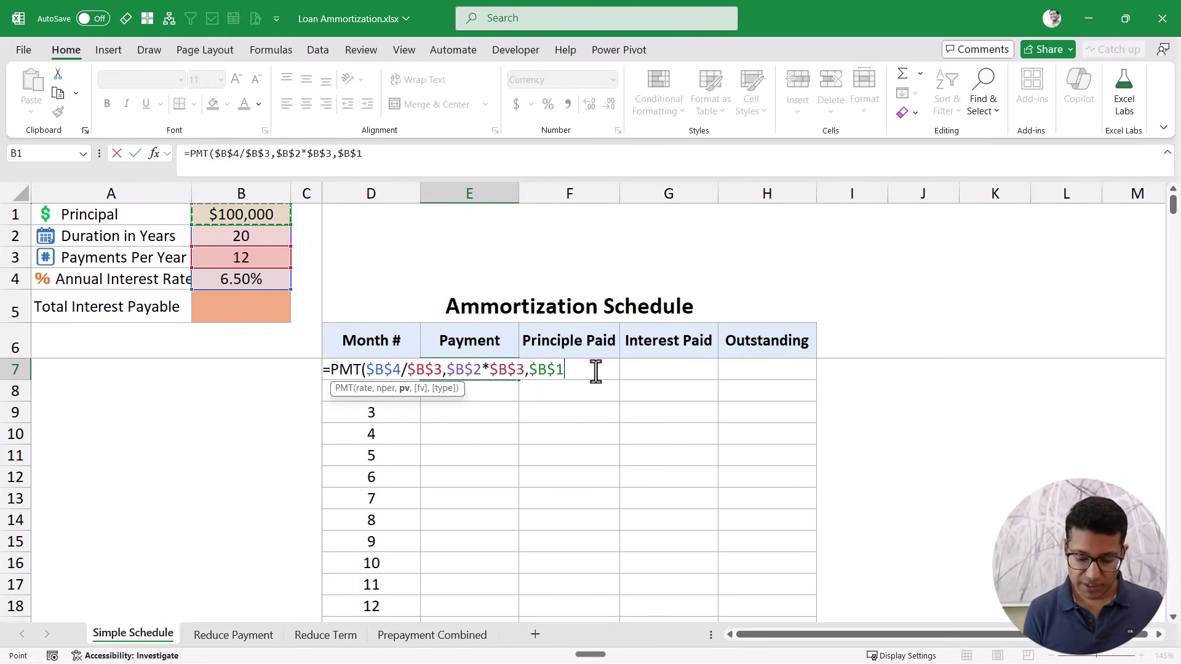
{"action": "type", "text": ")"}
{"action": "key", "text": "ctrl+Return"}
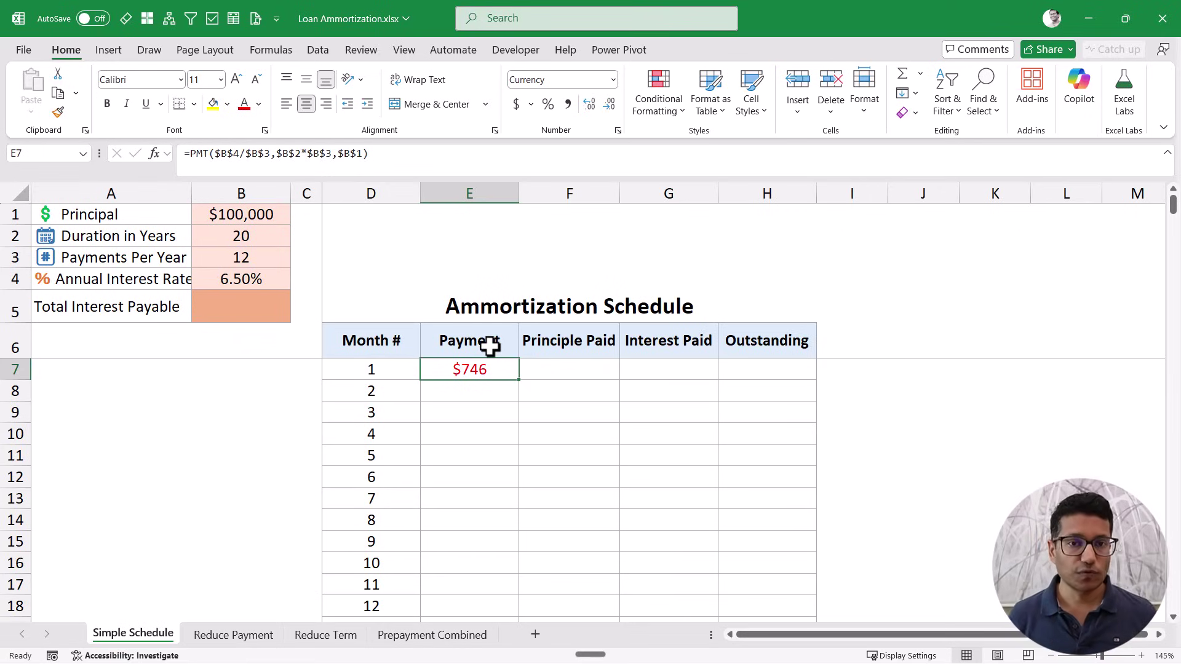
{"action": "double_click", "coordinate": [519, 381]}
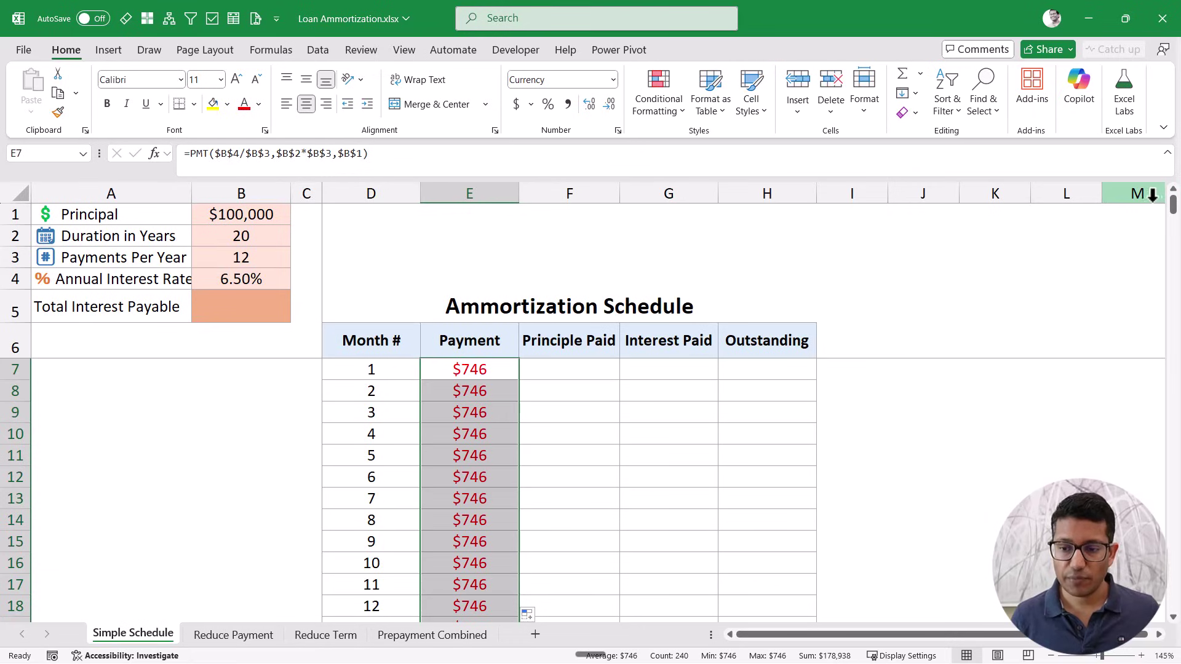
{"action": "left_click_drag", "start_coordinate": [1173, 205], "coordinate": [1172, 178]}
Step: Start a PPMT formula in F7 under Principle Paid with the rate argument $B$4/$B$3 as absolute references
{"action": "left_click", "coordinate": [606, 369]}
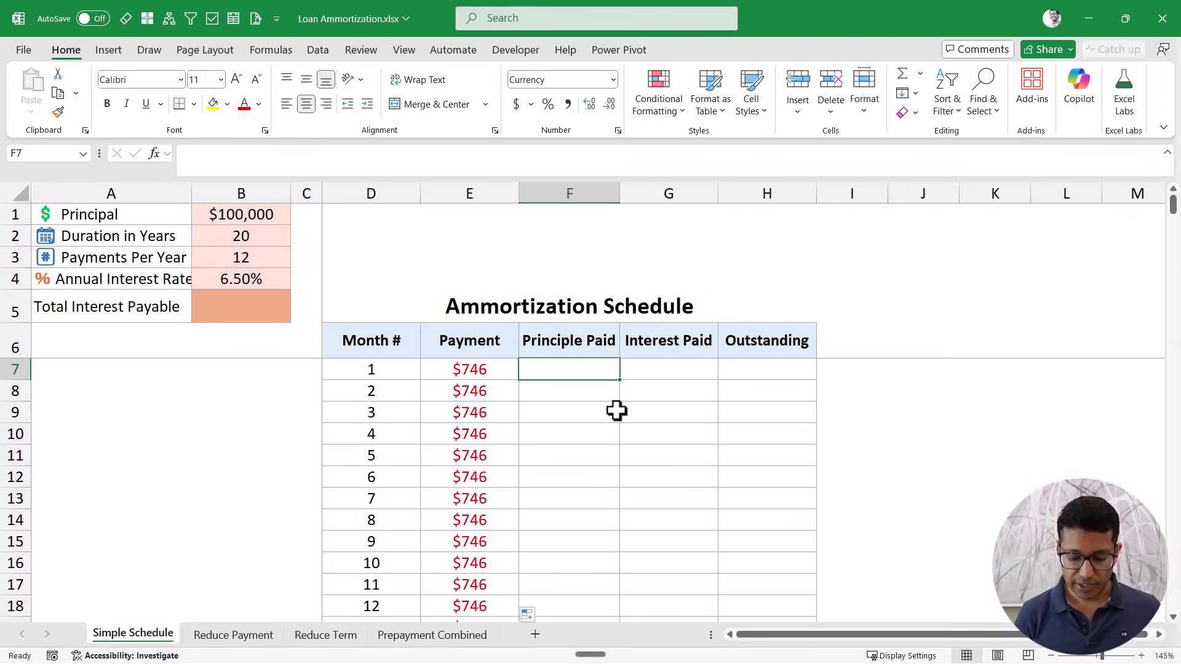
{"action": "type", "text": "=ppmt"}
{"action": "key", "text": "Tab"}
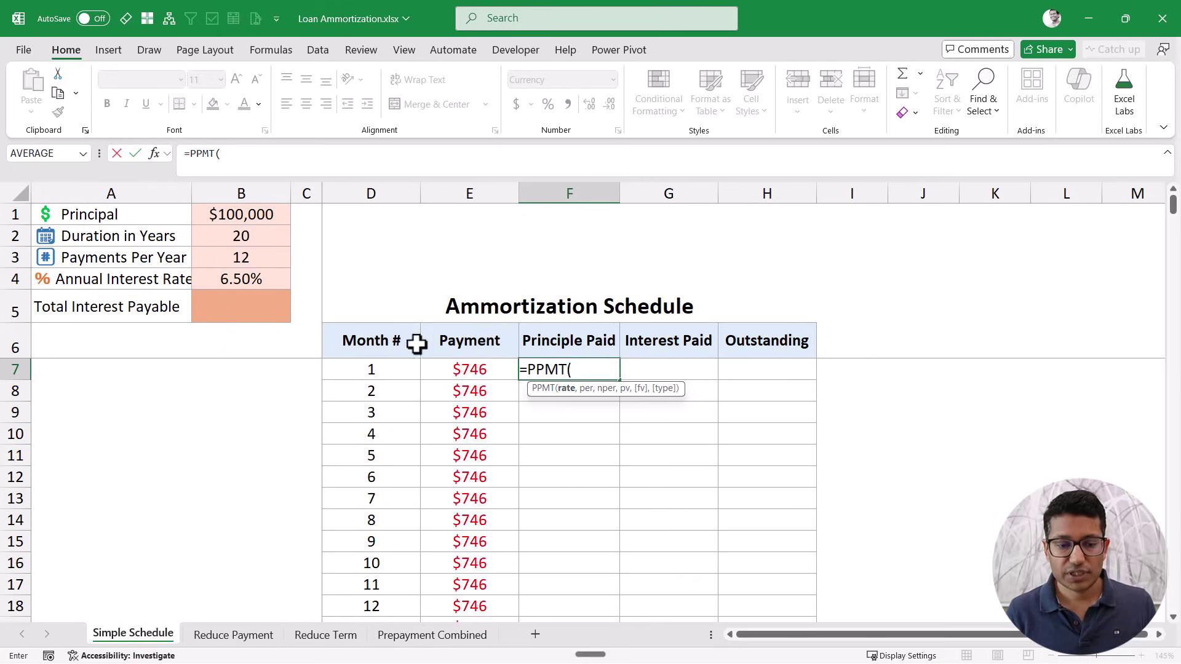
{"action": "left_click", "coordinate": [229, 278]}
{"action": "type", "text": "/1"}
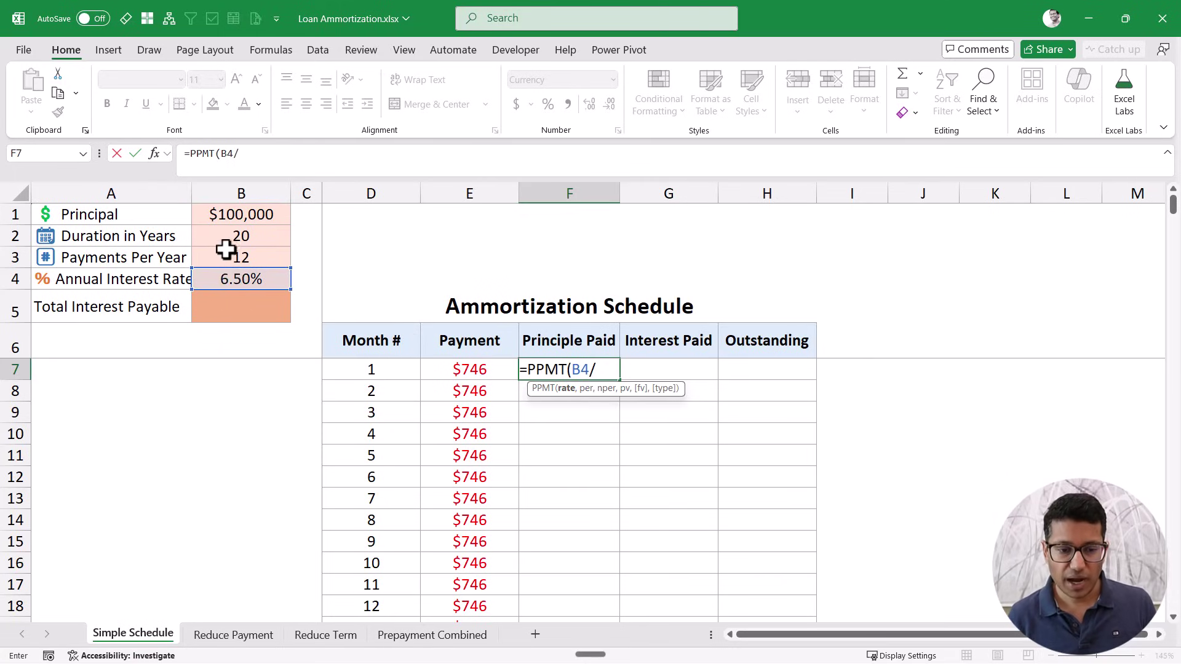
{"action": "left_click", "coordinate": [240, 258]}
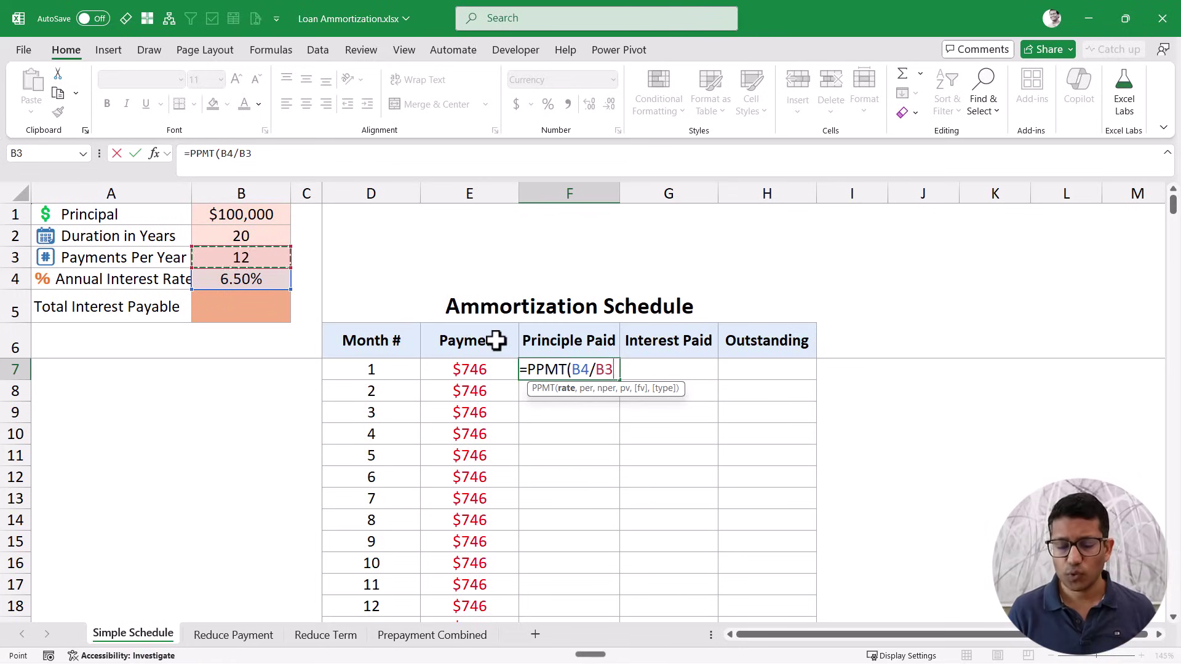
{"action": "left_click", "coordinate": [582, 368]}
{"action": "key", "text": "F4"}
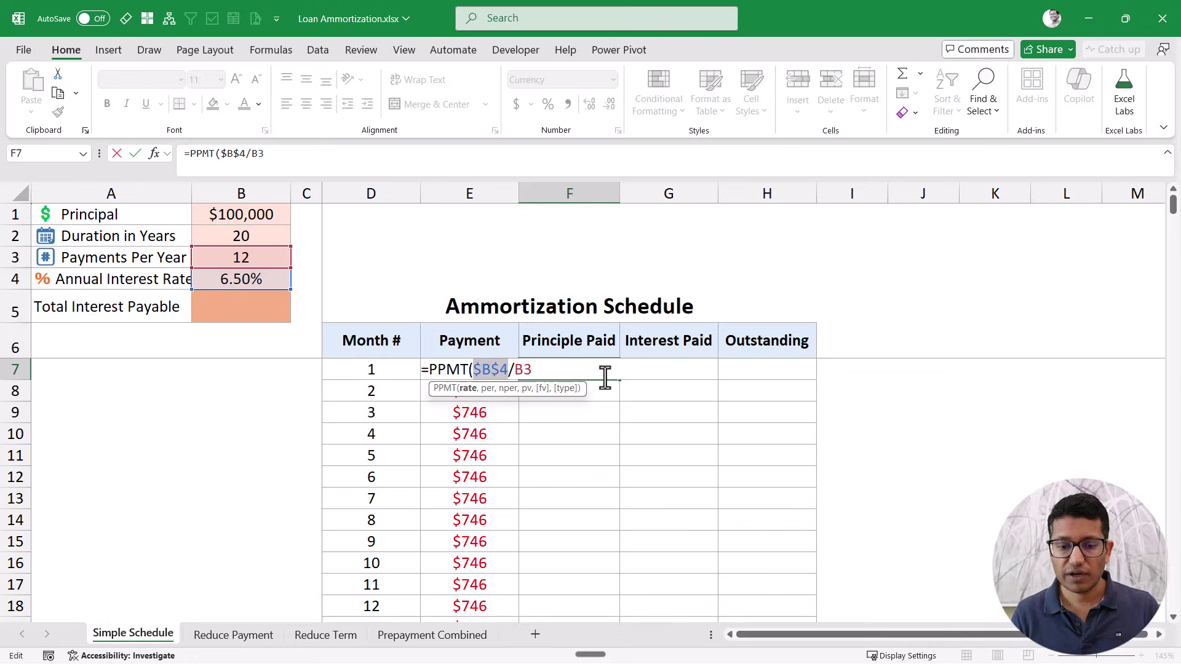
{"action": "left_click", "coordinate": [519, 370]}
{"action": "key", "text": "F4"}
{"action": "left_click", "coordinate": [566, 369]}
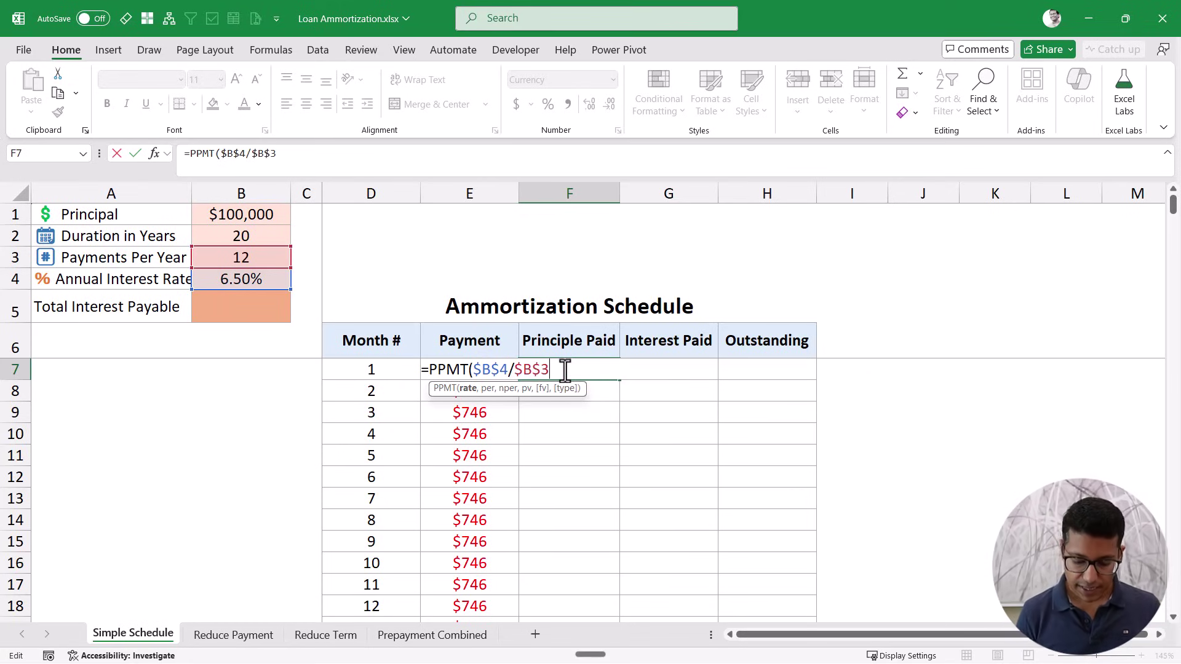
{"action": "type", "text": ","}
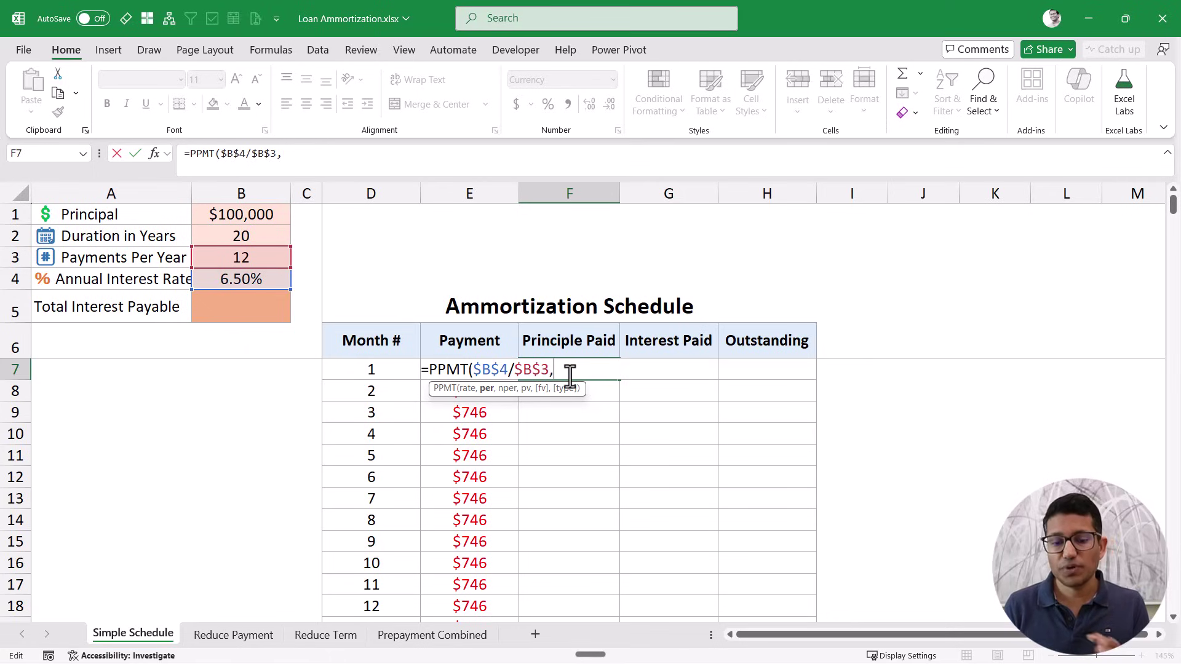
Step: Add D7 as the period and $B$3*$B$2 as the number of periods to the PPMT formula
{"action": "left_click", "coordinate": [352, 371]}
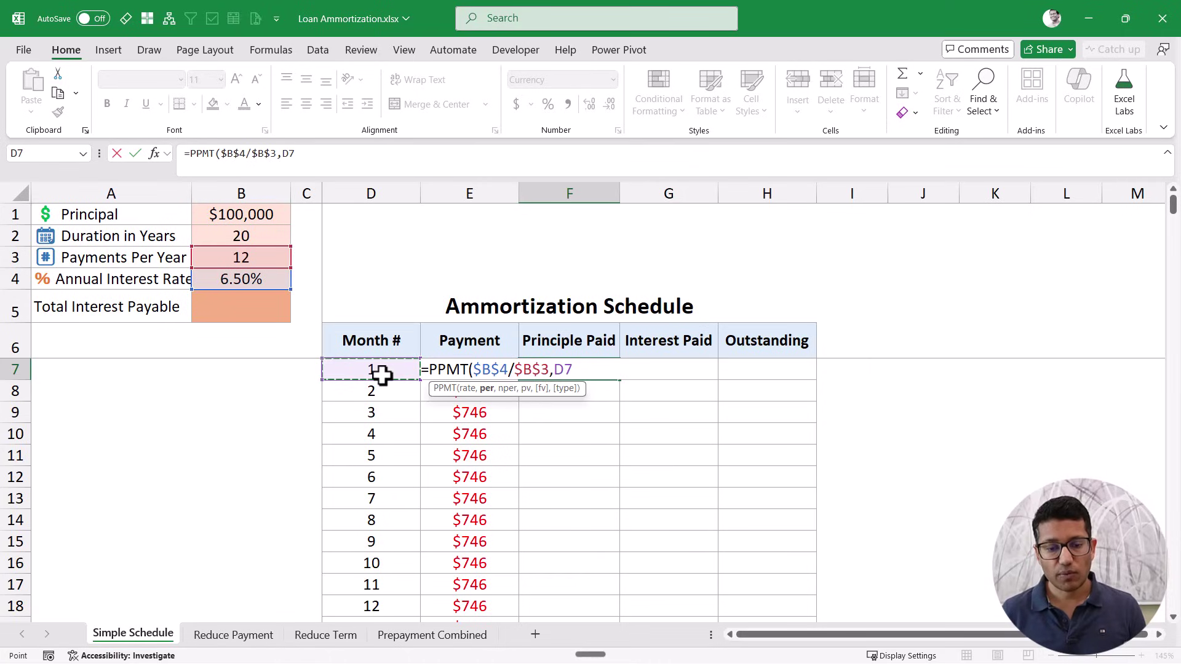
{"action": "type", "text": ","}
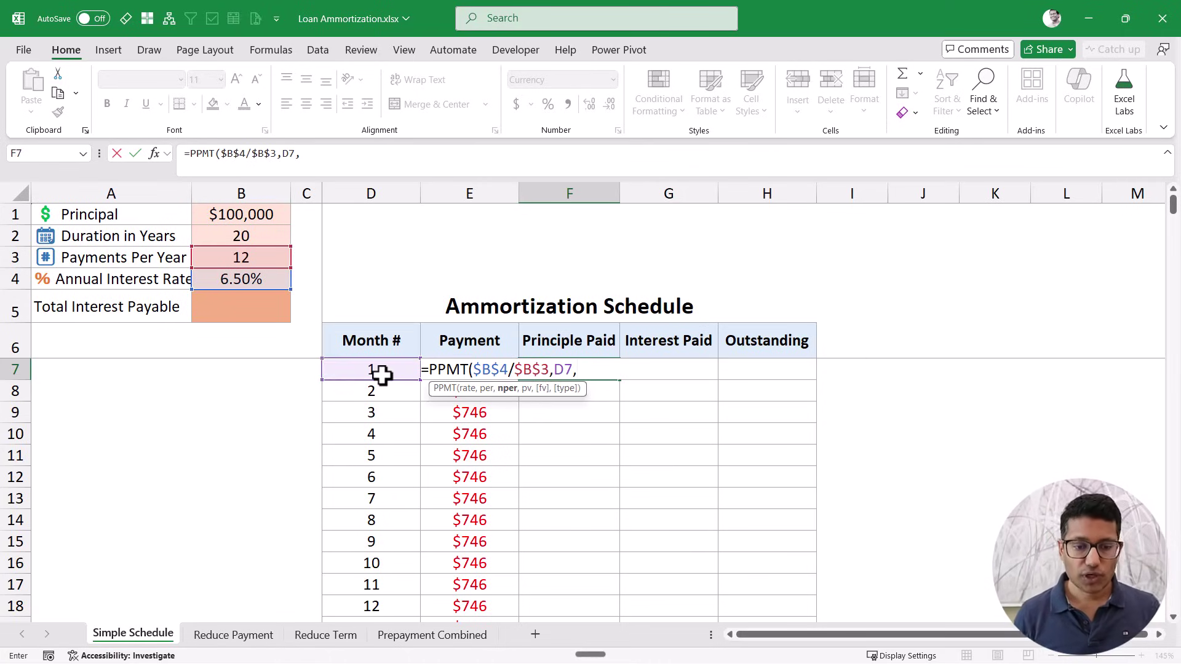
{"action": "left_click", "coordinate": [224, 257]}
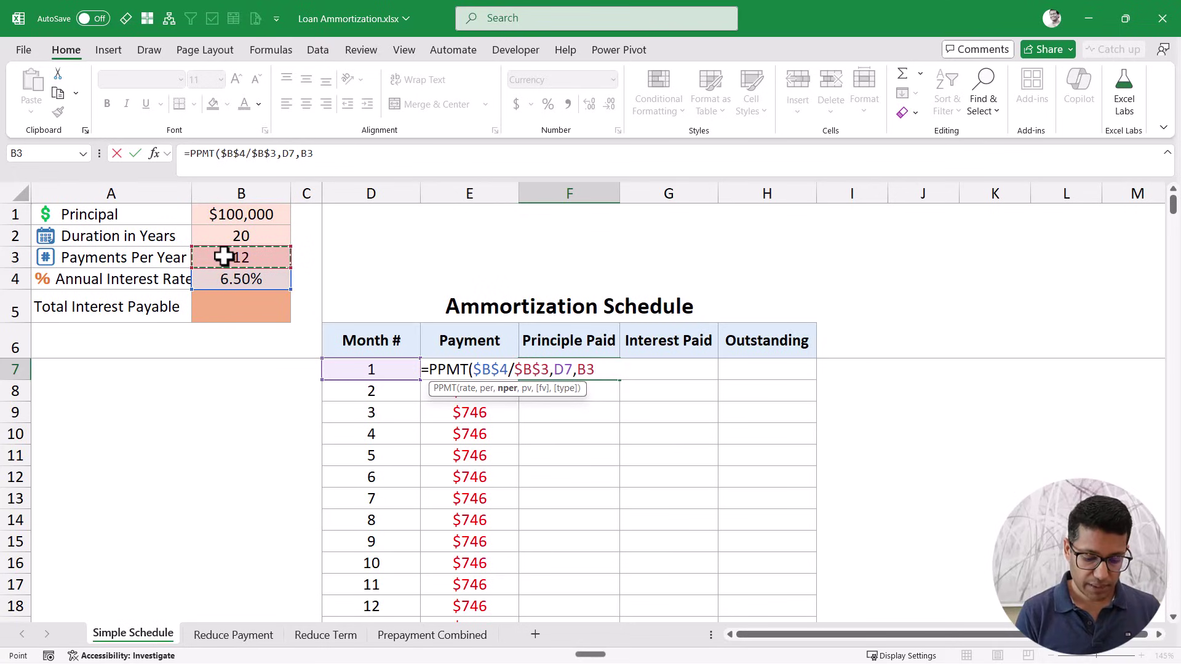
{"action": "type", "text": "*"}
{"action": "left_click", "coordinate": [227, 237]}
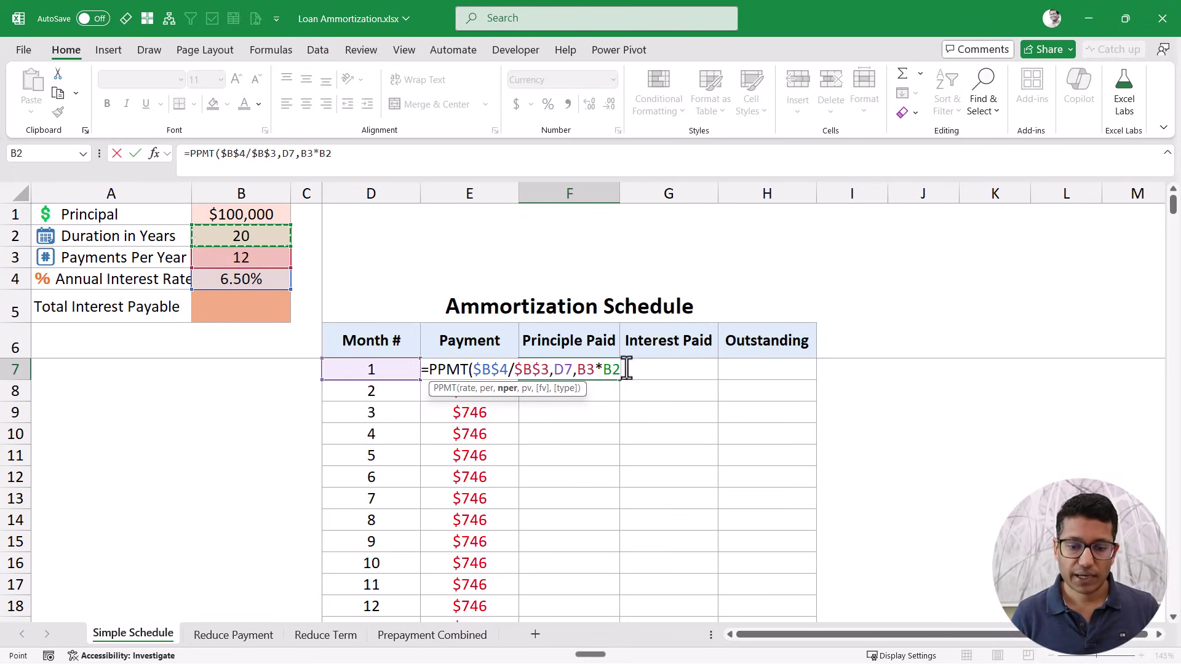
{"action": "left_click", "coordinate": [588, 369]}
{"action": "key", "text": "F4"}
{"action": "left_click", "coordinate": [627, 369]}
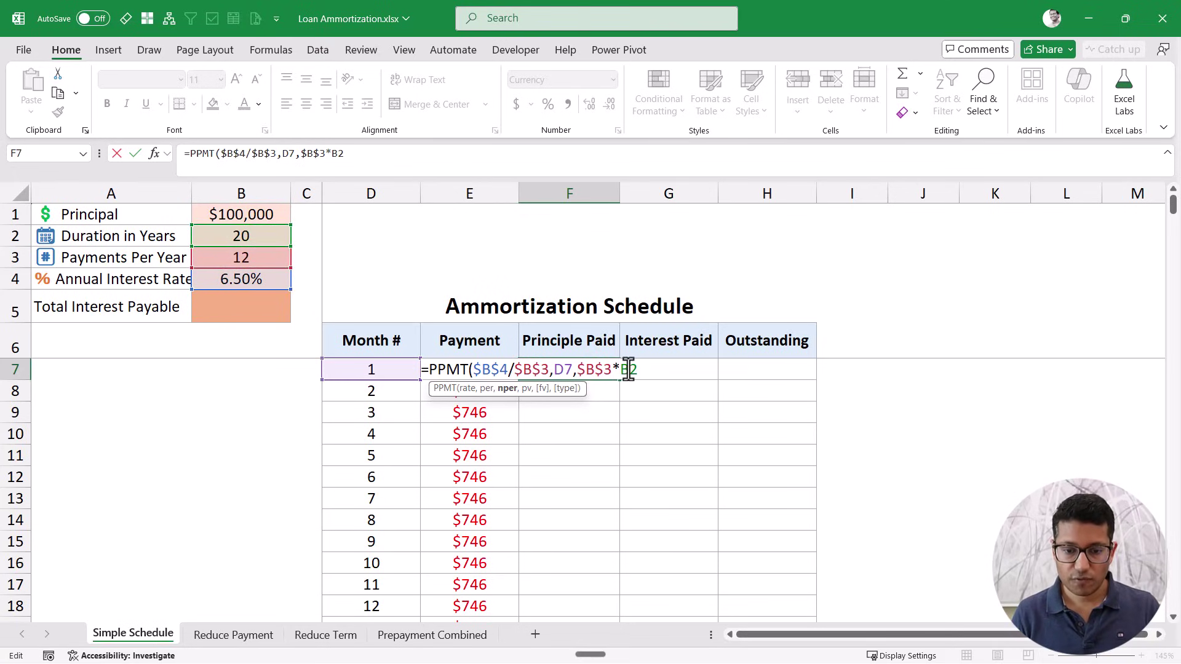
{"action": "key", "text": "F4"}
{"action": "left_click", "coordinate": [656, 369]}
{"action": "type", "text": ","}
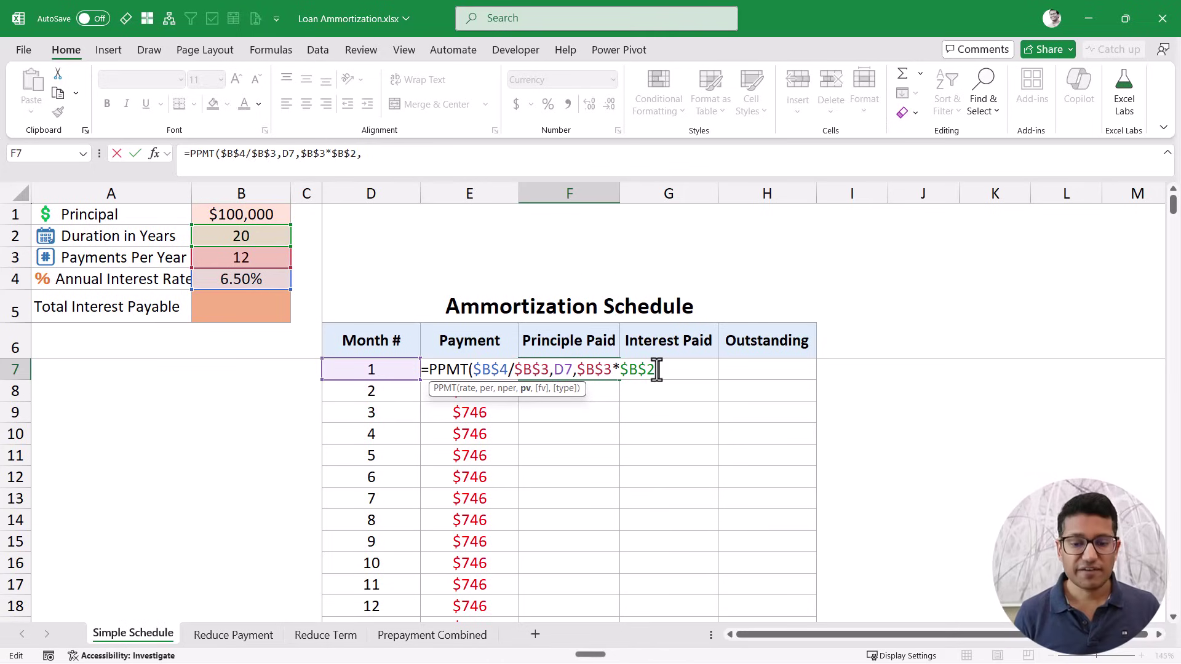
Step: Complete the PPMT formula in F7 with present value $B$1 and fill it down the Principle Paid column
{"action": "left_click", "coordinate": [254, 214]}
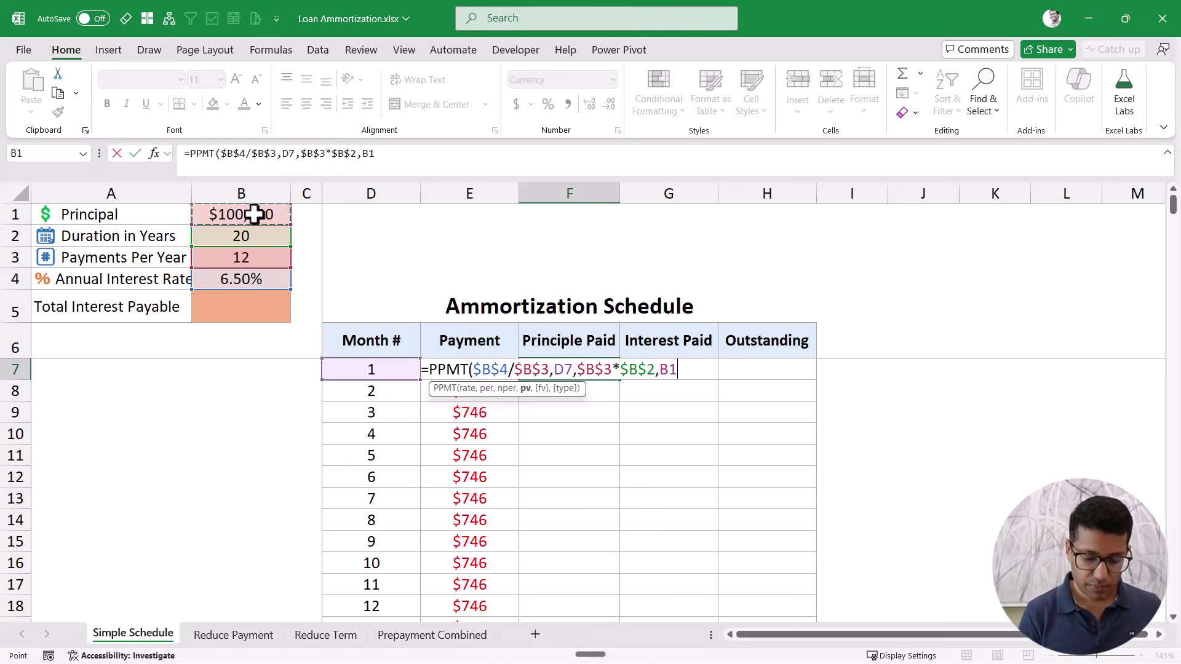
{"action": "key", "text": "F4"}
{"action": "type", "text": ")"}
{"action": "key", "text": "ctrl+Return"}
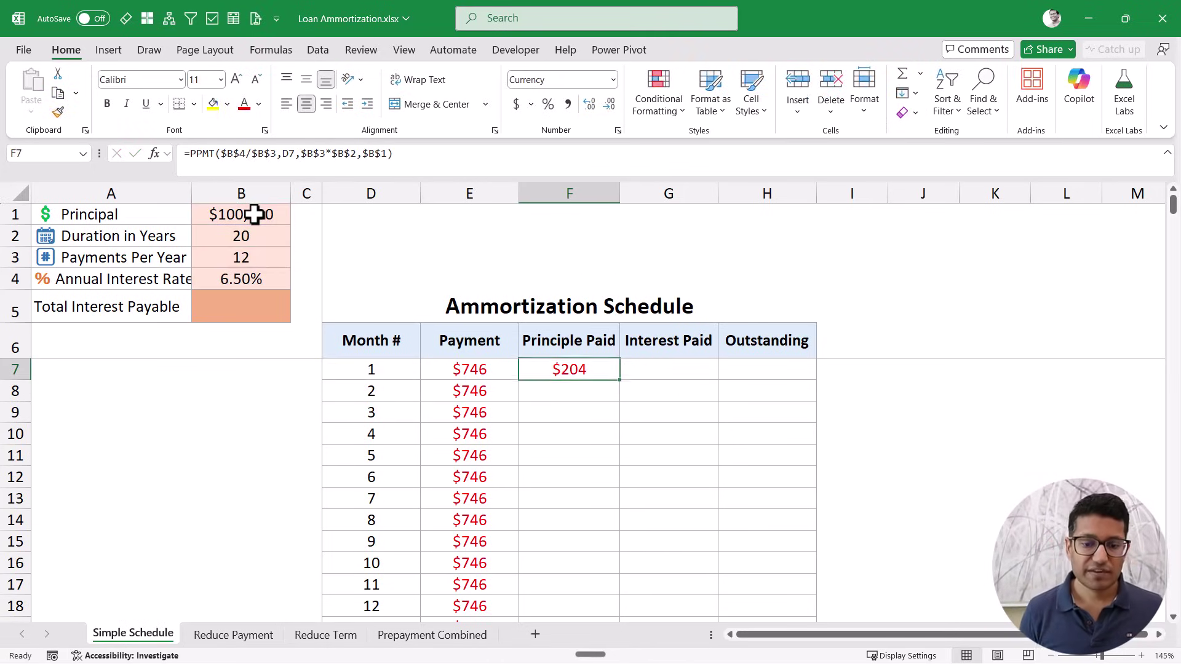
{"action": "double_click", "coordinate": [620, 380]}
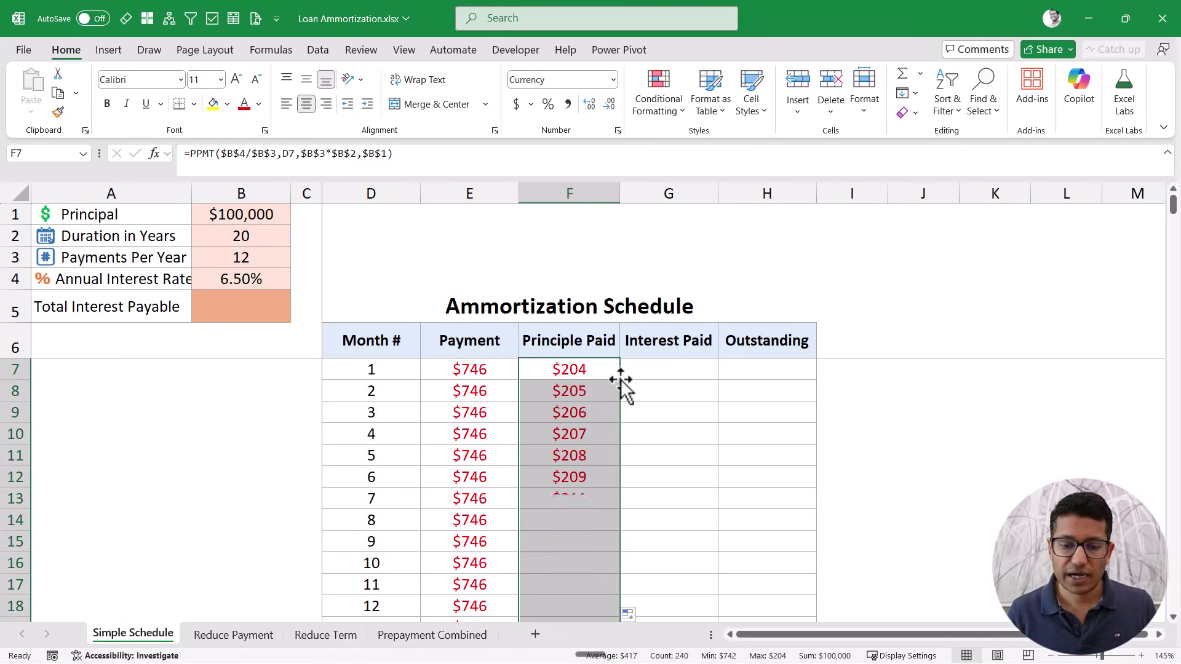
{"action": "left_click", "coordinate": [588, 371]}
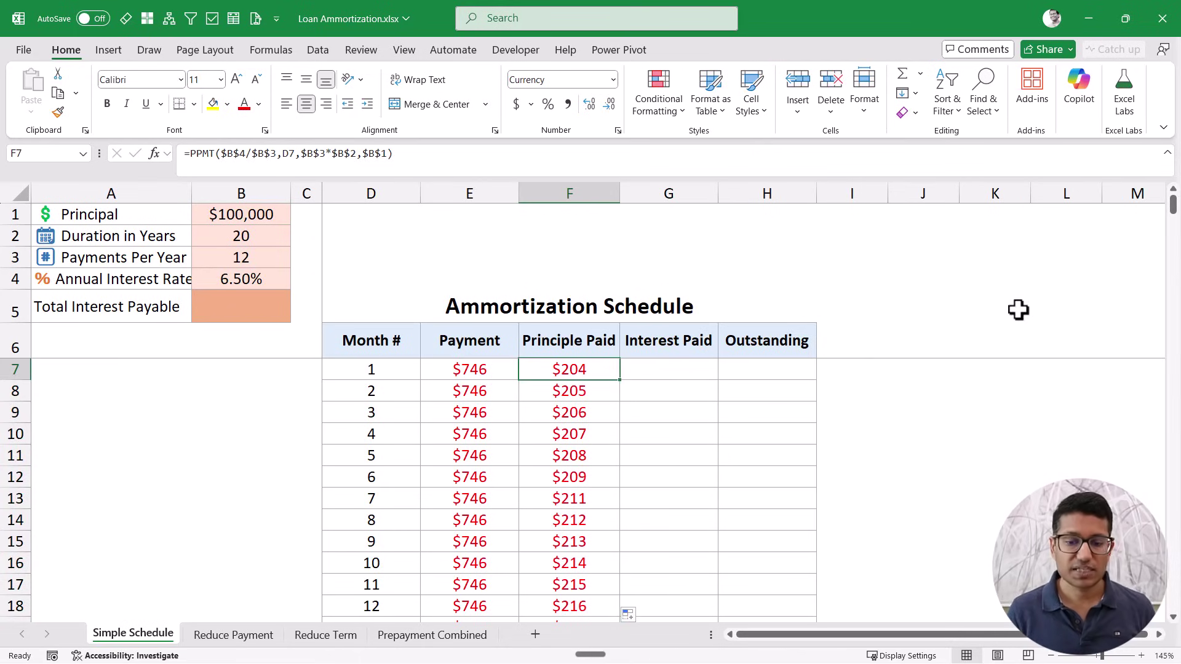
Step: Calculate interest in G7 as payment minus principal with =E7-F7 and fill it down the Interest Paid column
{"action": "left_click", "coordinate": [692, 372]}
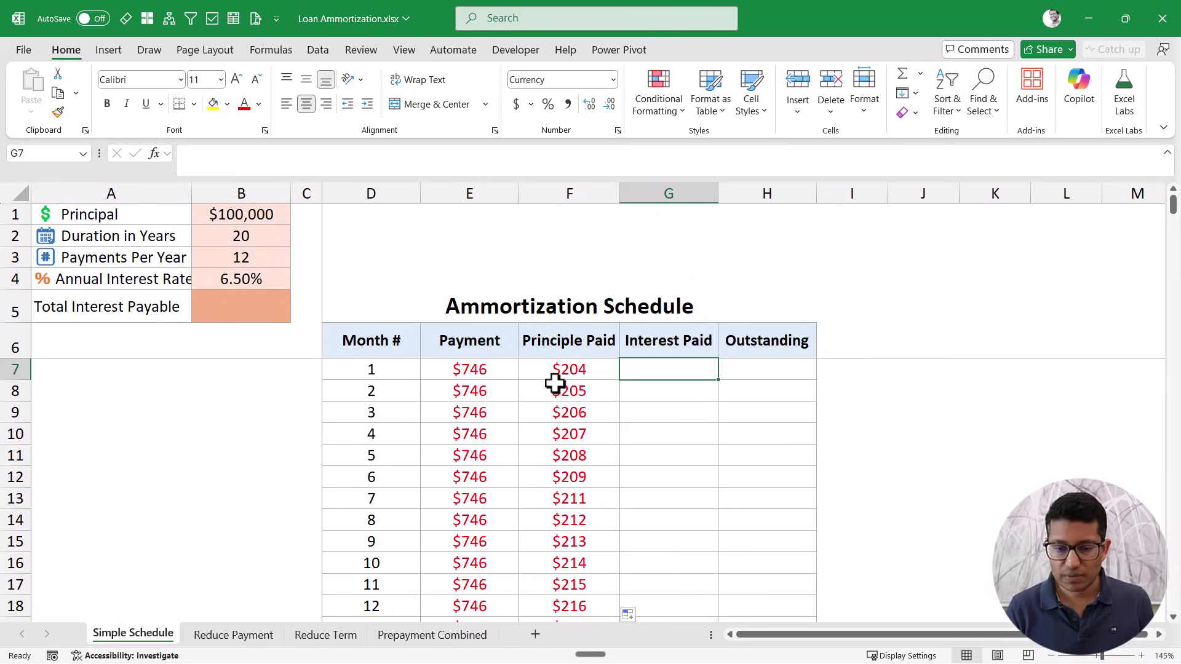
{"action": "left_click", "coordinate": [491, 370]}
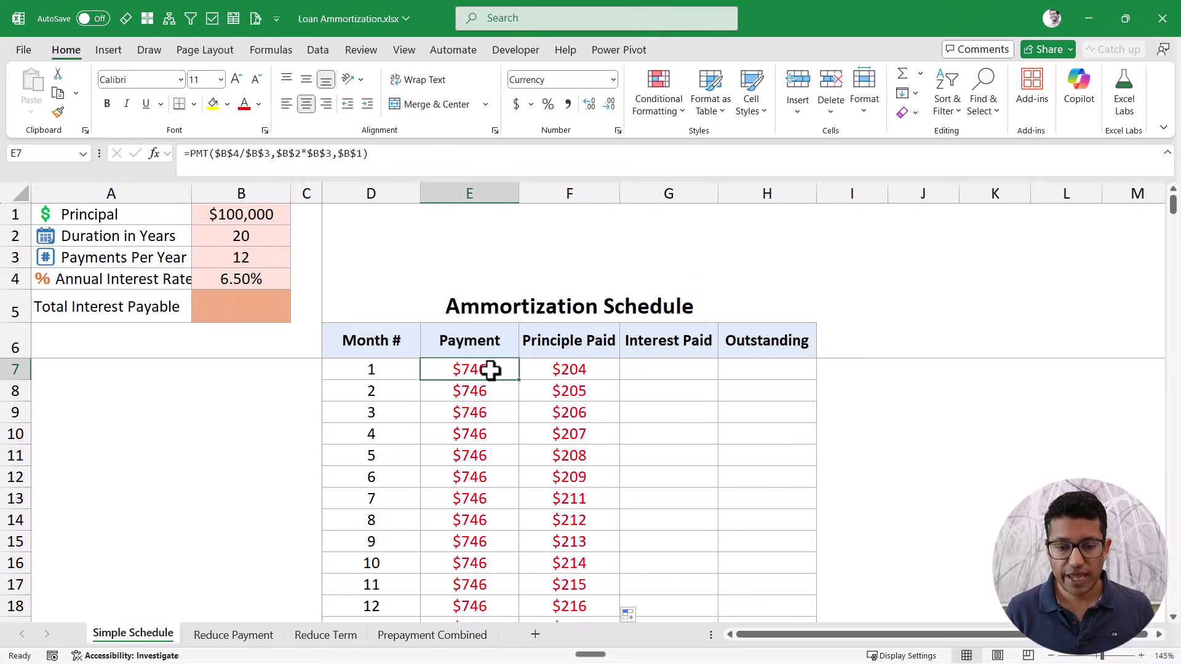
{"action": "left_click", "coordinate": [551, 369]}
{"action": "left_click", "coordinate": [664, 368]}
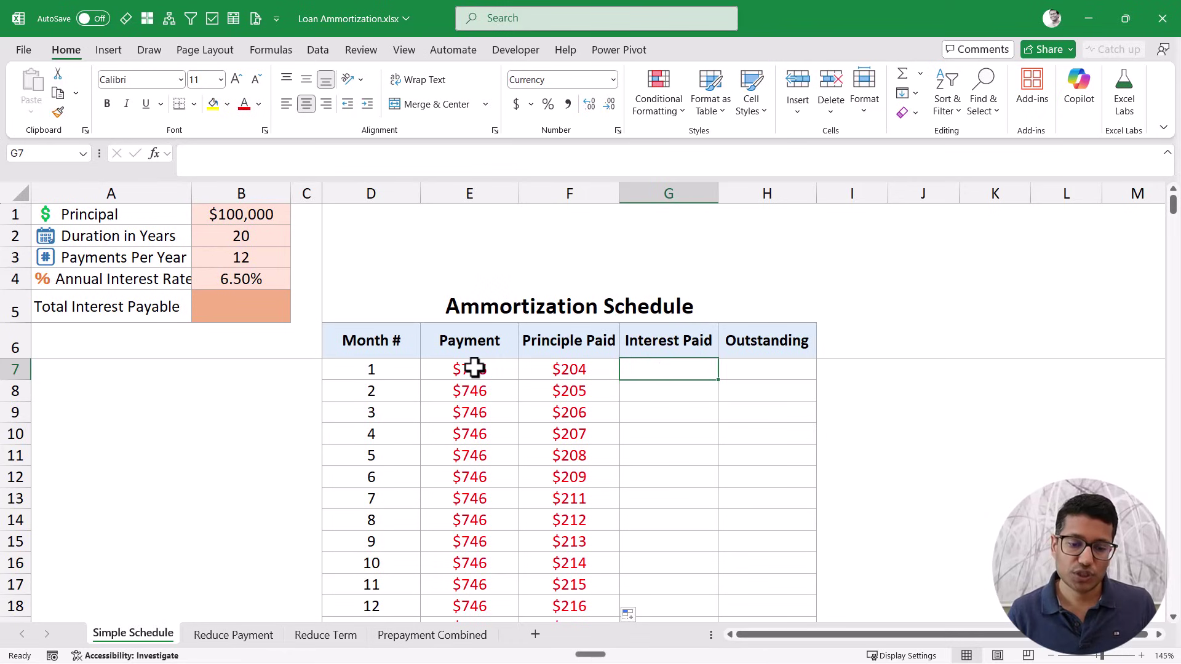
{"action": "type", "text": "="}
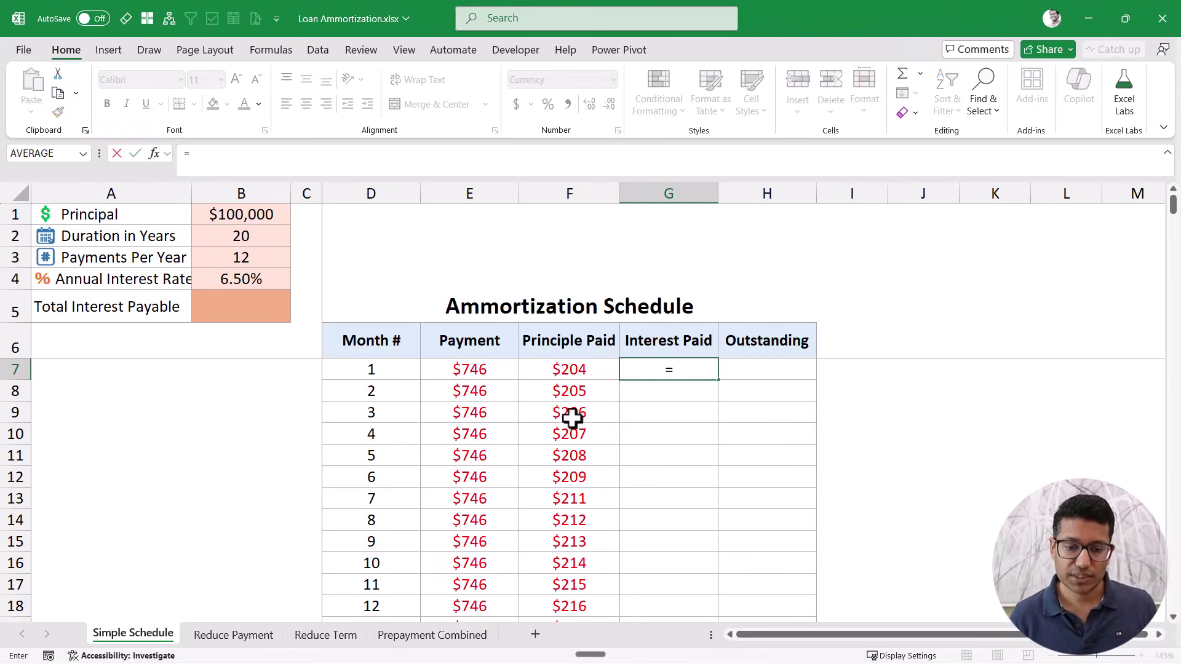
{"action": "left_click", "coordinate": [492, 370]}
{"action": "type", "text": "-"}
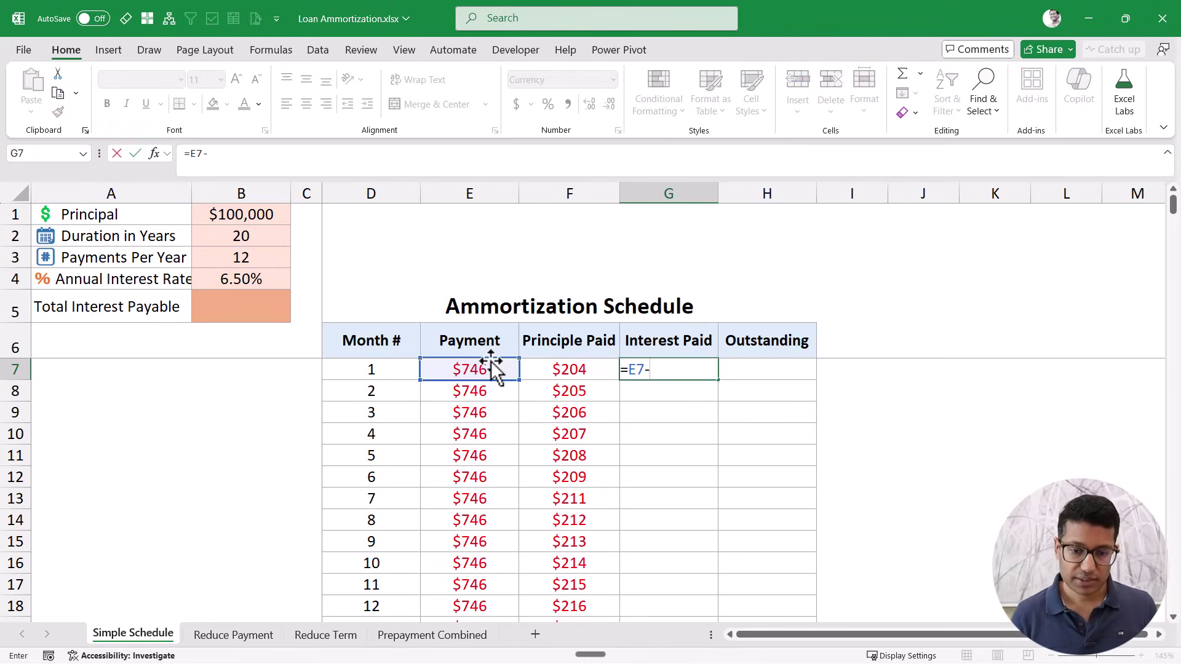
{"action": "left_click", "coordinate": [556, 369]}
{"action": "key", "text": "ctrl+Return"}
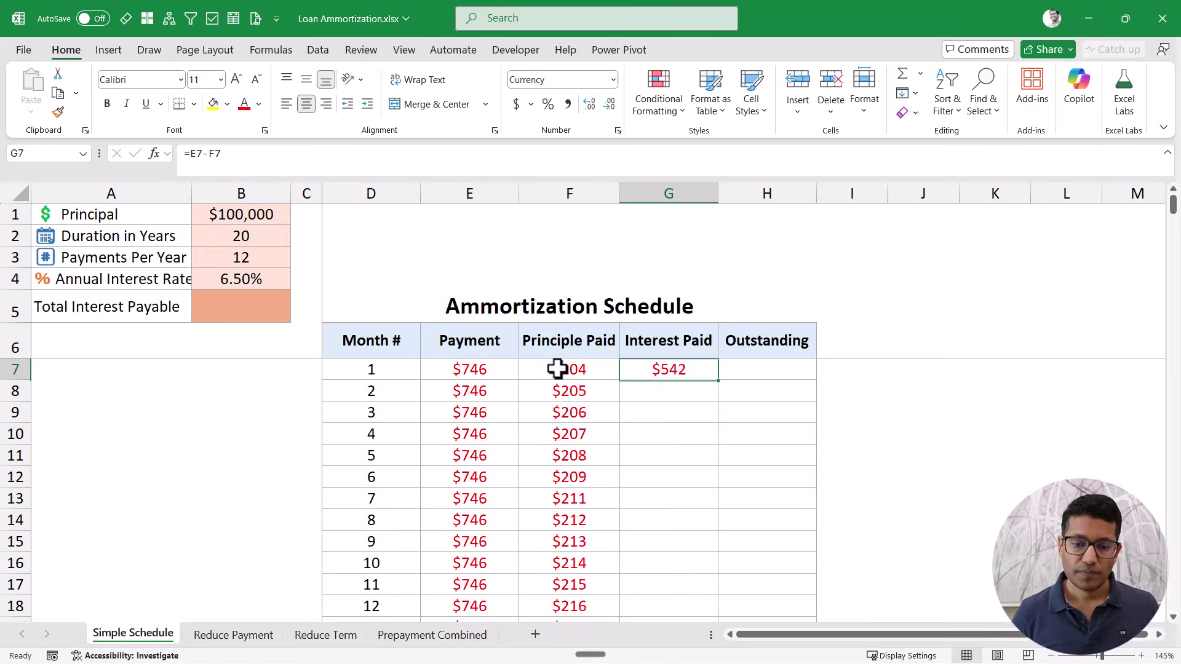
{"action": "double_click", "coordinate": [717, 381]}
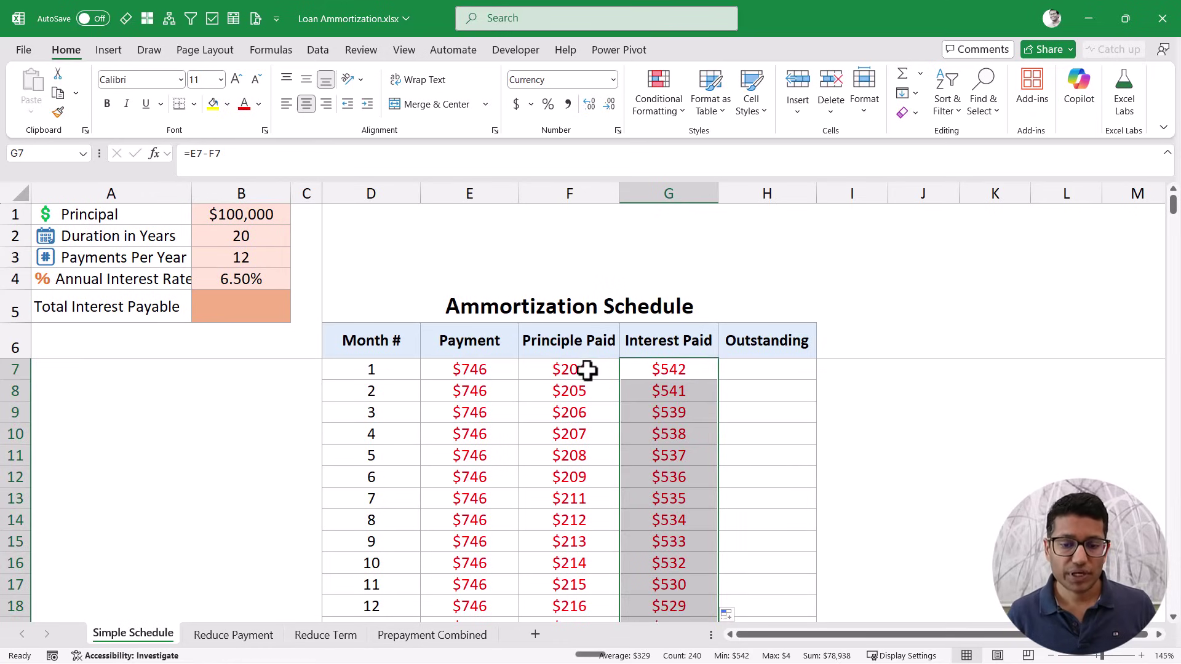
{"action": "left_click_drag", "start_coordinate": [589, 370], "coordinate": [656, 369]}
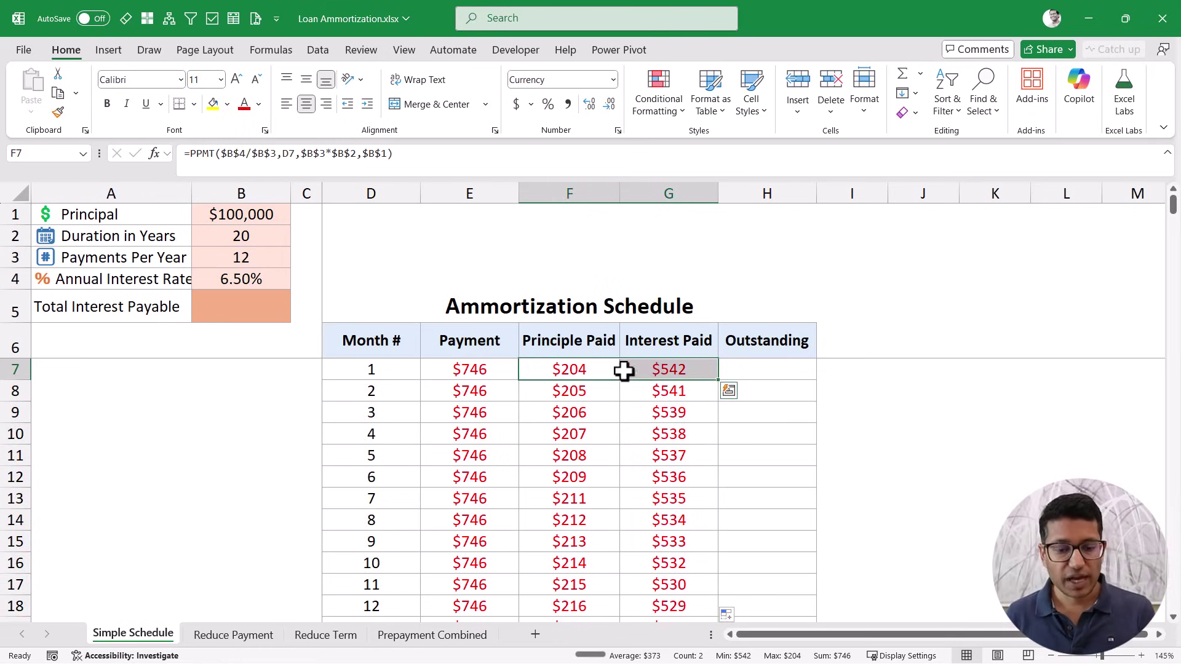
Step: Enter the formula =B1+F7 in H7 for the first month's outstanding balance
{"action": "left_click", "coordinate": [770, 371]}
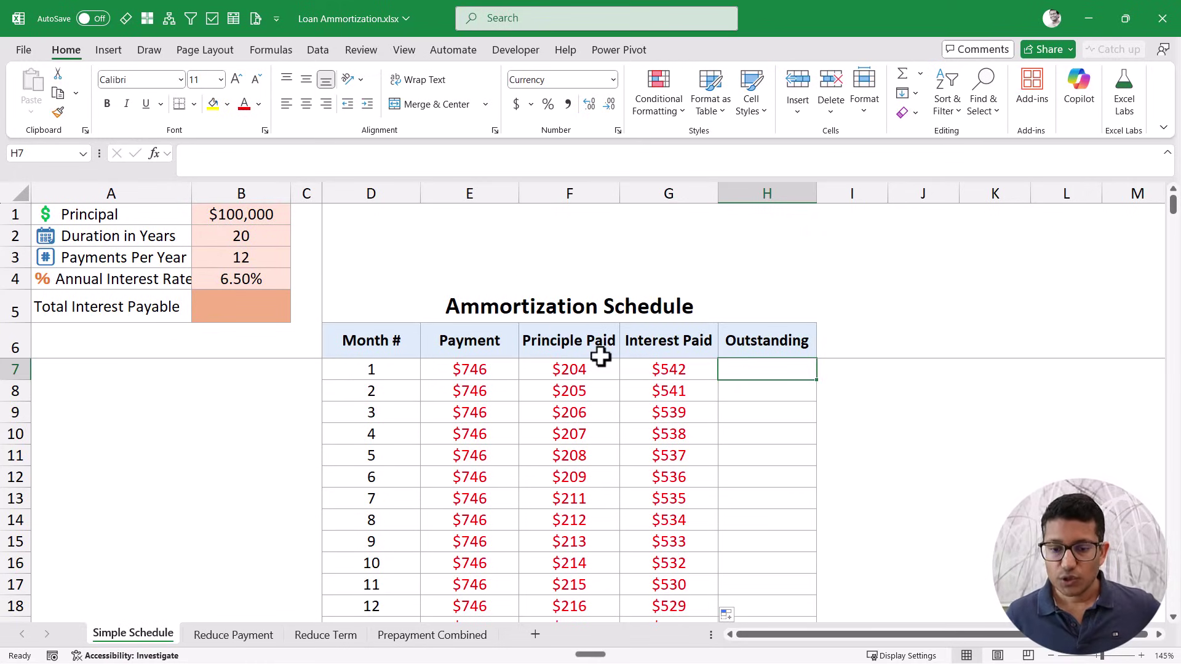
{"action": "type", "text": "="}
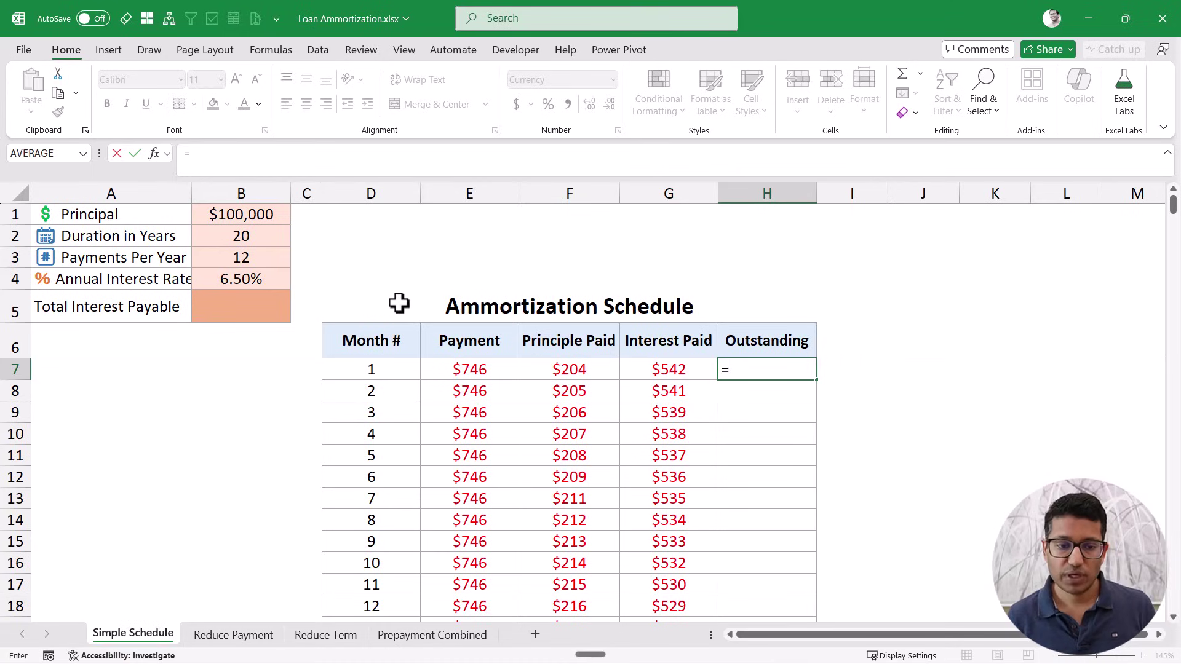
{"action": "left_click", "coordinate": [264, 214]}
{"action": "type", "text": "+"}
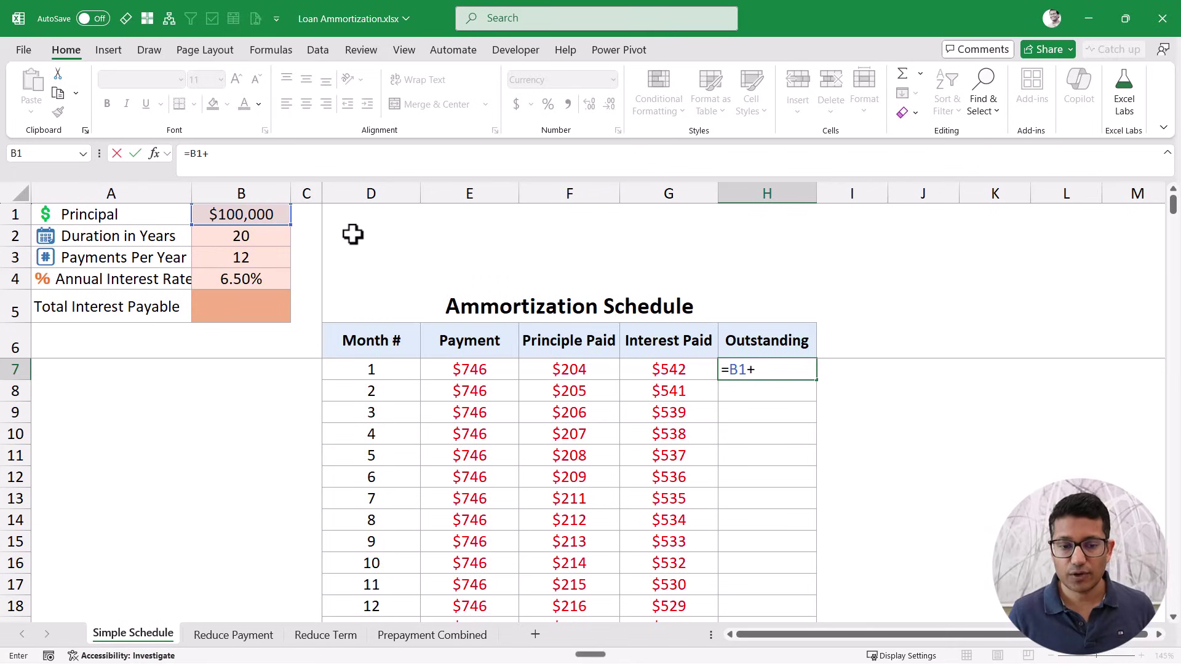
{"action": "left_click", "coordinate": [569, 369]}
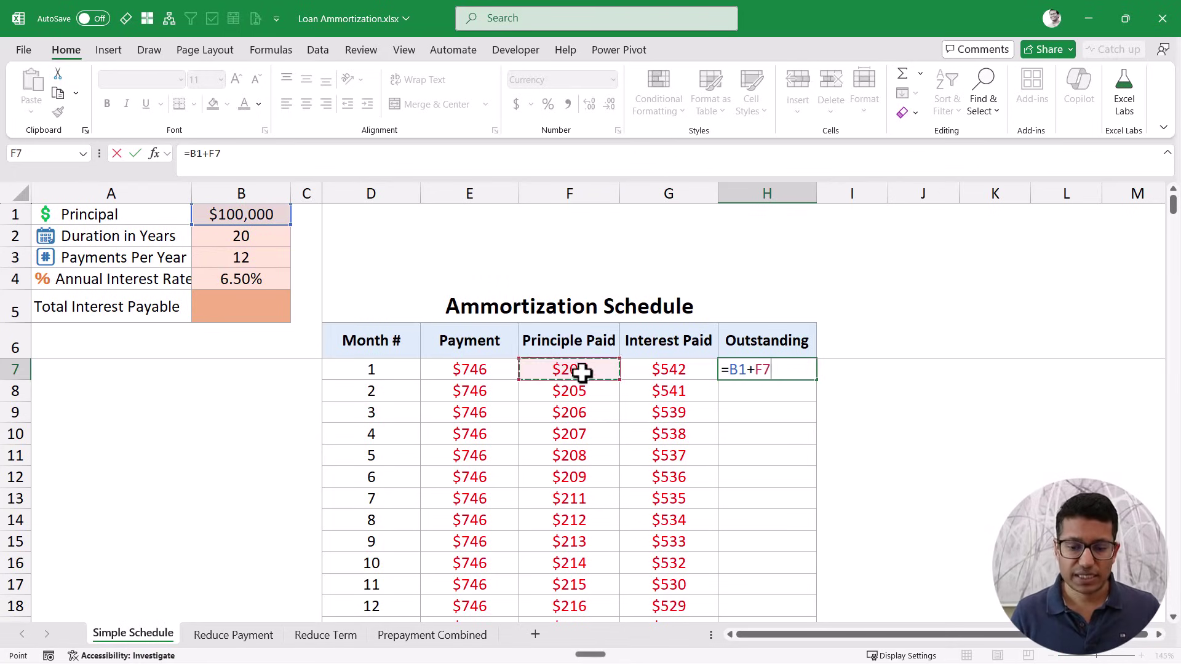
{"action": "key", "text": "ctrl+Return"}
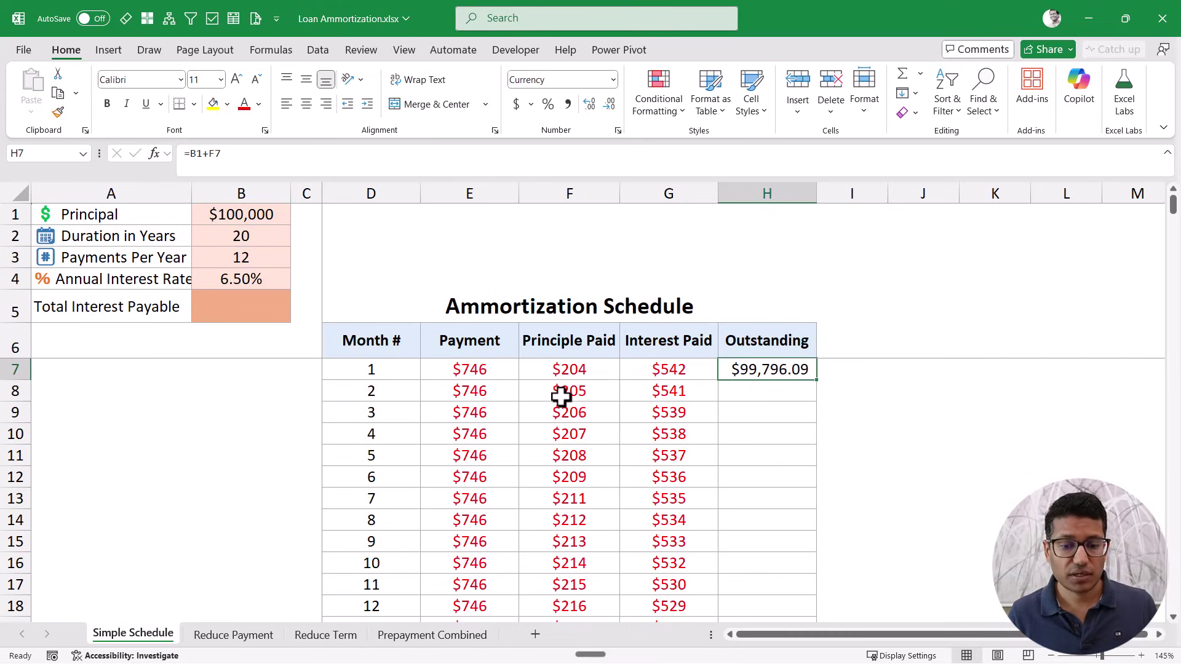
Step: Change the H7 formula to add a running total of principal paid, =B1+SUM($F$7:F7)
{"action": "left_click_drag", "start_coordinate": [569, 369], "coordinate": [566, 412]}
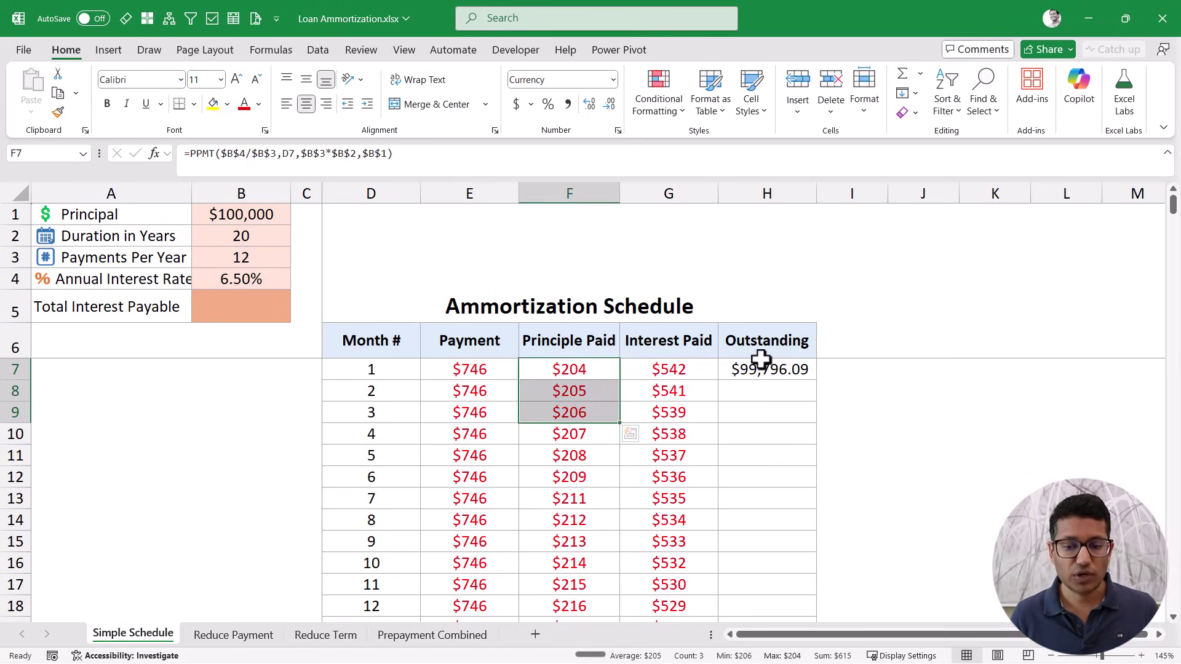
{"action": "double_click", "coordinate": [757, 369]}
{"action": "type", "text": "SUM("}
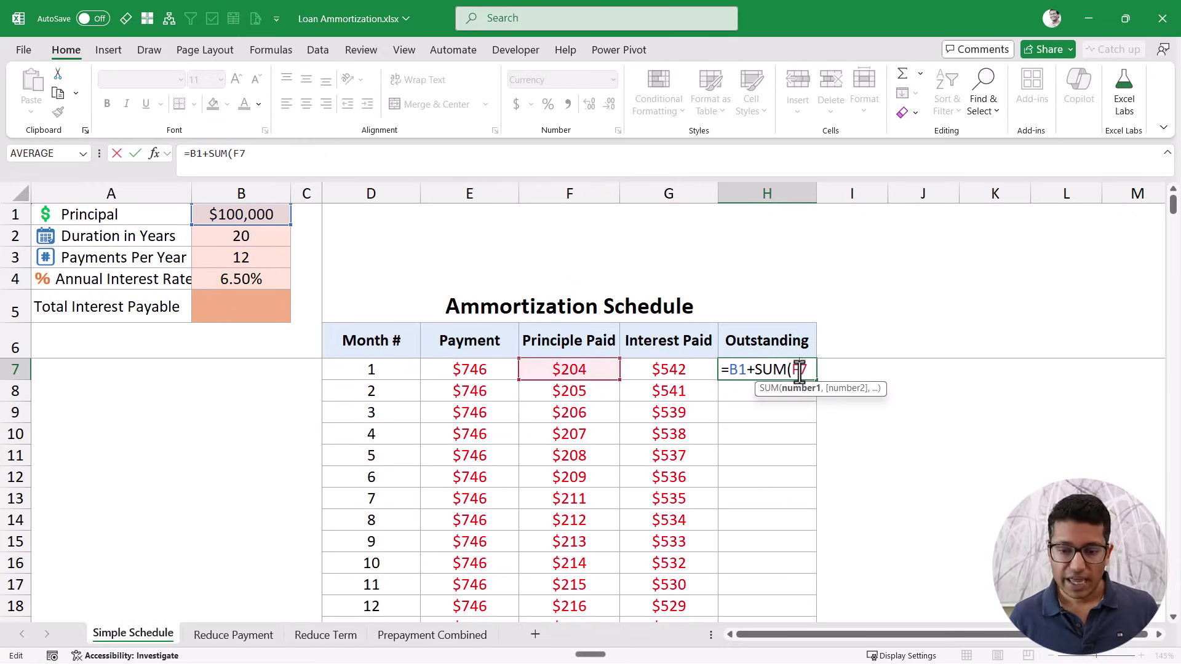
{"action": "key", "text": "F4"}
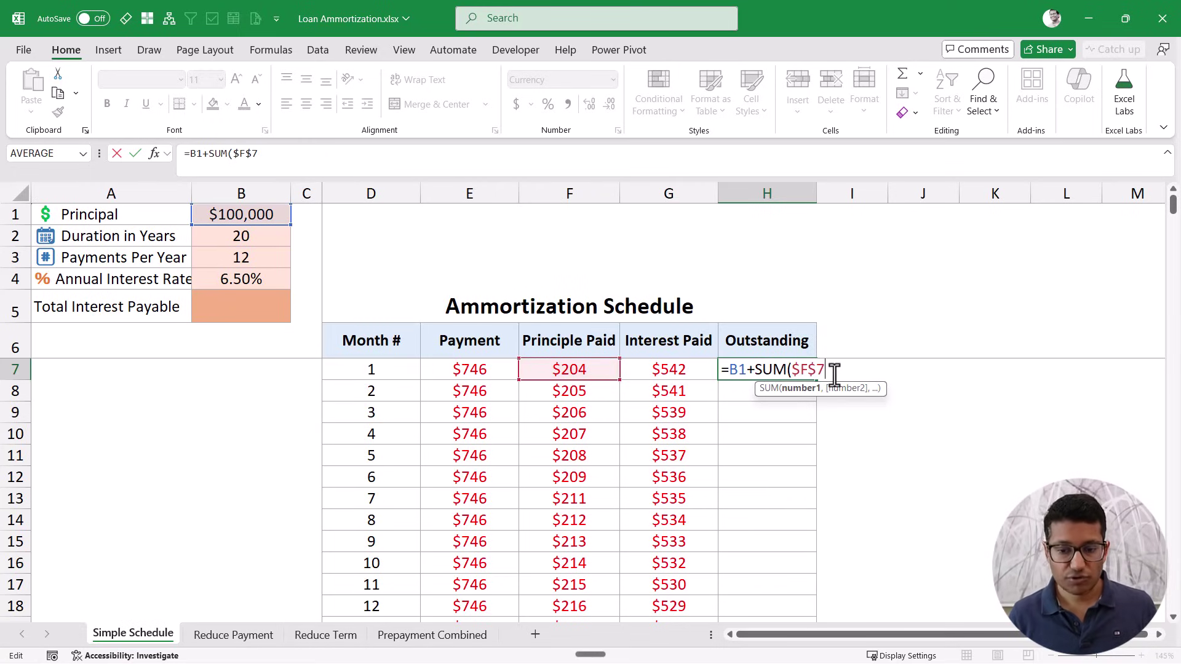
{"action": "type", "text": ":F7"}
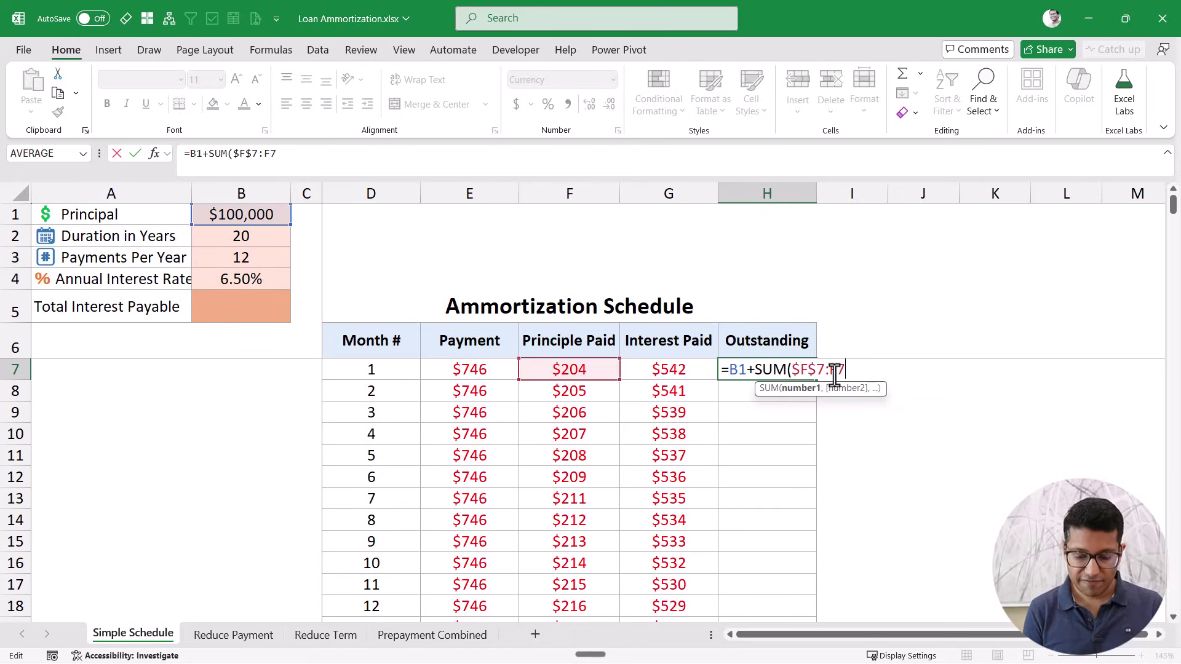
{"action": "type", "text": ")"}
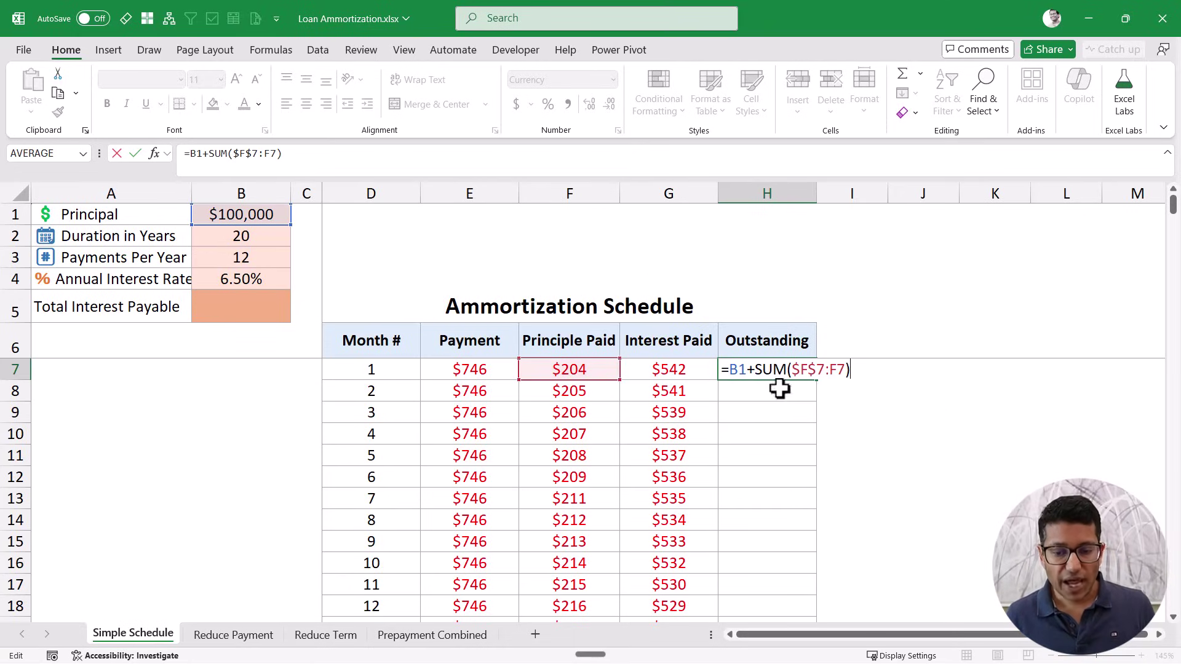
{"action": "left_click_drag", "start_coordinate": [754, 371], "coordinate": [855, 371]}
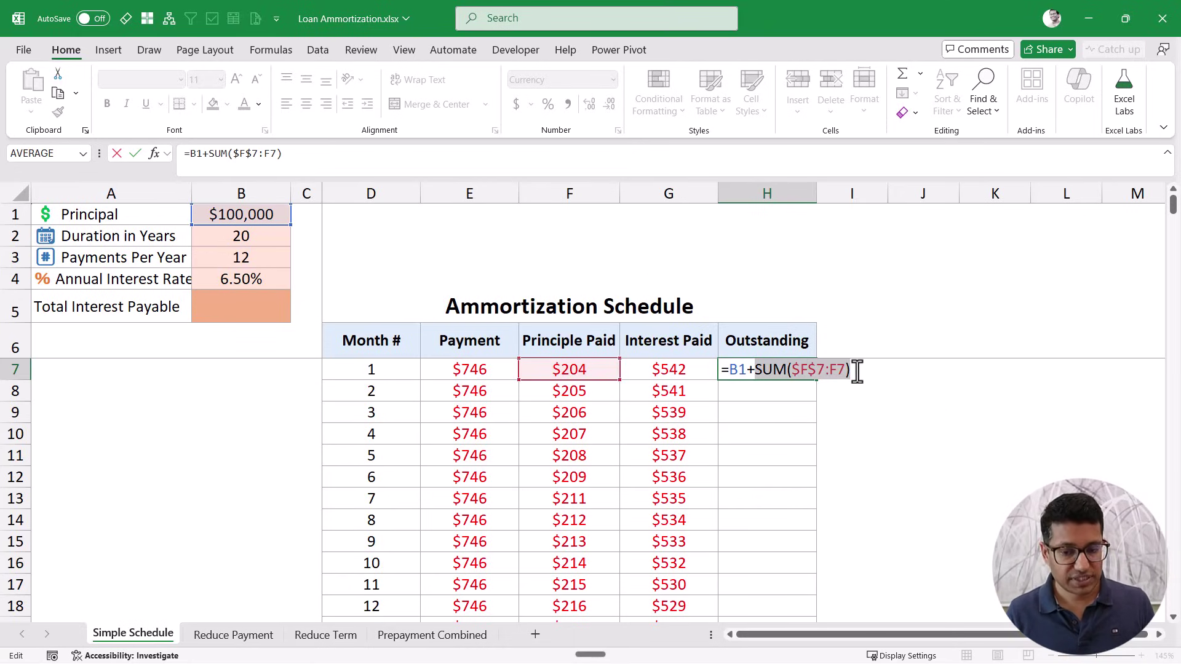
{"action": "key", "text": "ctrl+Return"}
Step: Make the B1 reference in H7 absolute as $B$1 and fill the formula down the Outstanding column
{"action": "double_click", "coordinate": [761, 369]}
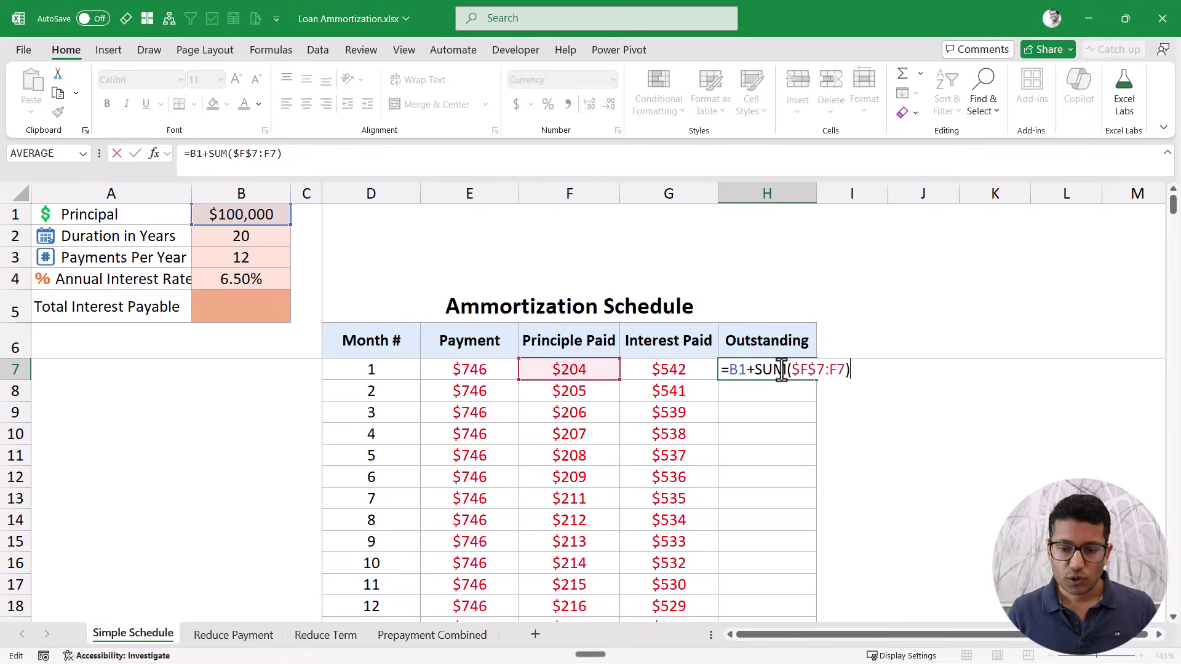
{"action": "left_click", "coordinate": [736, 369]}
{"action": "key", "text": "F4"}
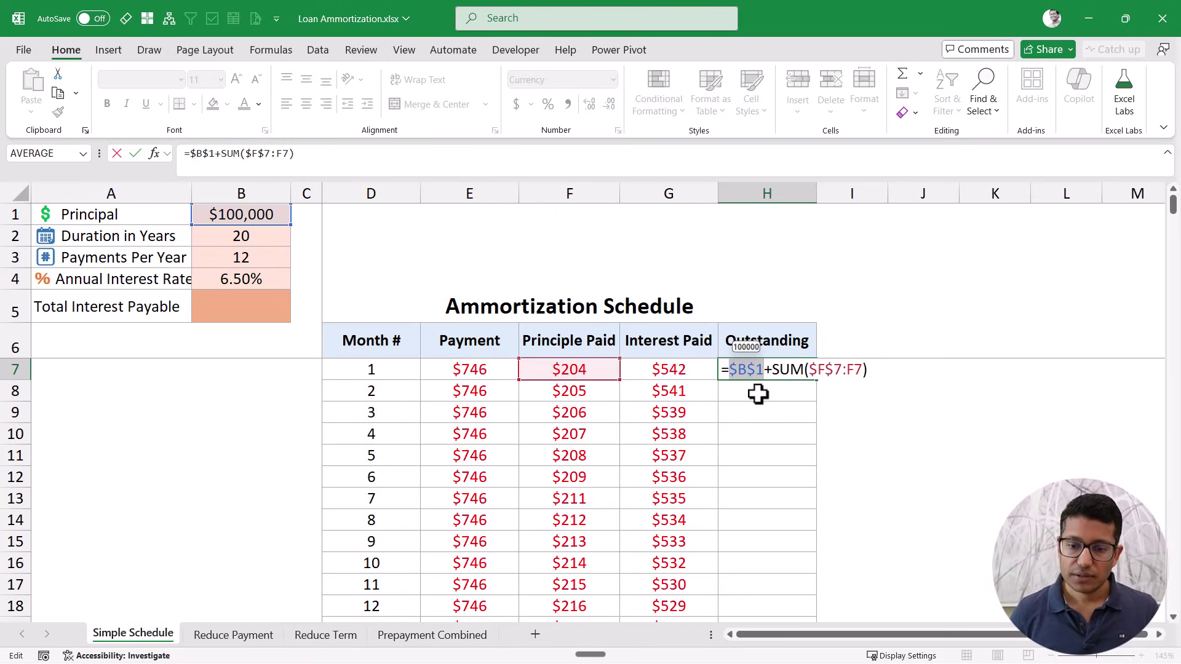
{"action": "key", "text": "ctrl+Return"}
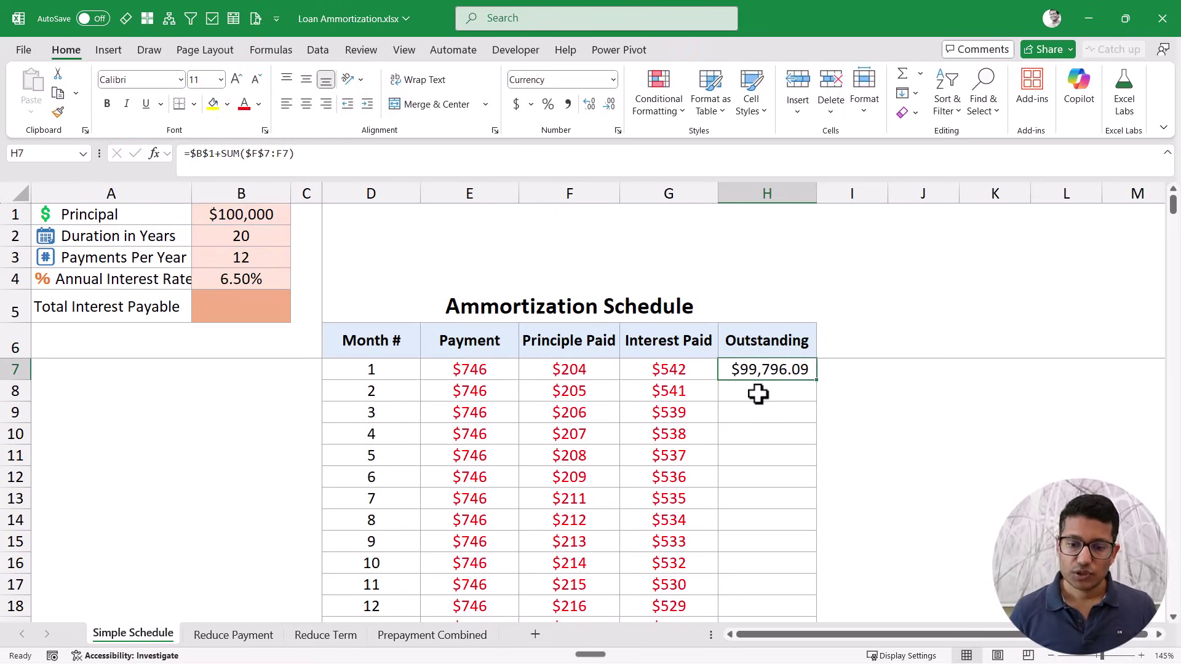
{"action": "double_click", "coordinate": [817, 382]}
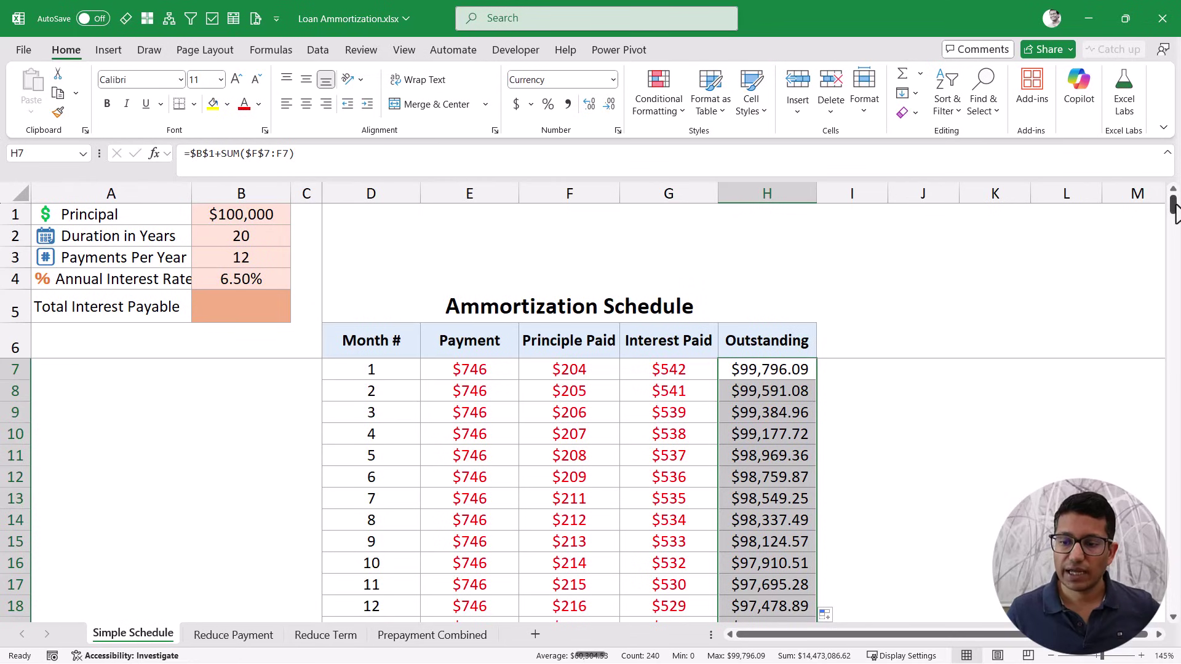
{"action": "mouse_move", "coordinate": [1173, 209]}
{"action": "left_mouse_down"}
{"action": "mouse_move", "coordinate": [1177, 629]}
{"action": "mouse_move", "coordinate": [1173, 196]}
{"action": "left_mouse_up"}
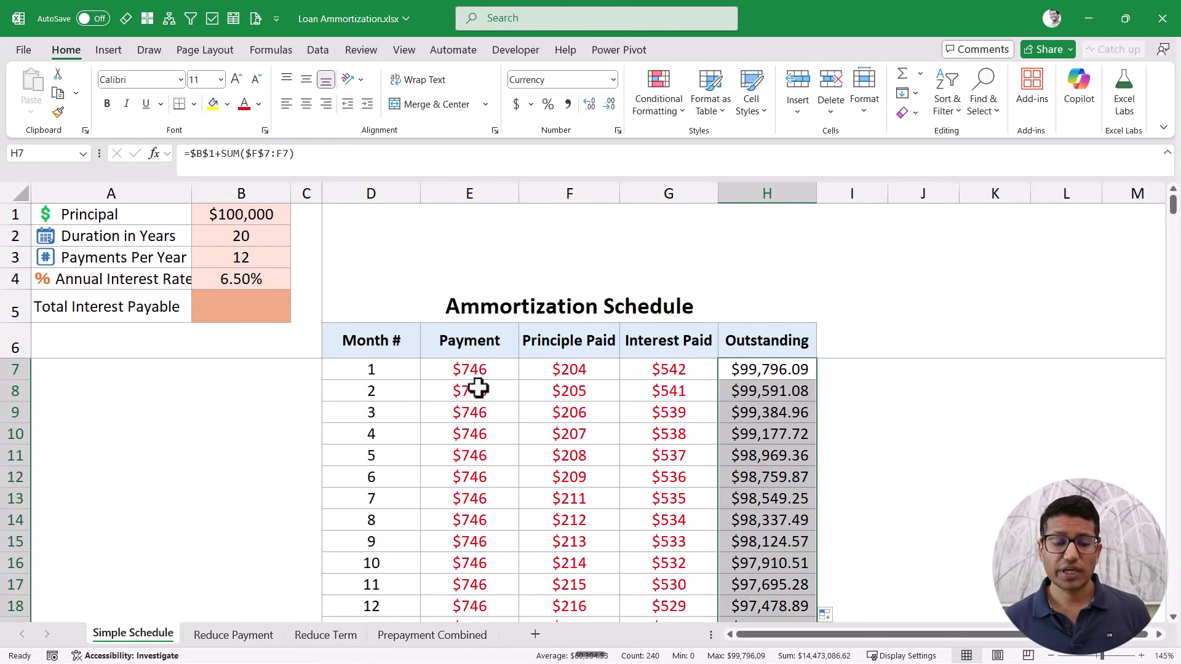
Step: Total the interest column in B5 beside Total Interest Payable with =SUM(G7:G1000)
{"action": "left_click", "coordinate": [249, 307]}
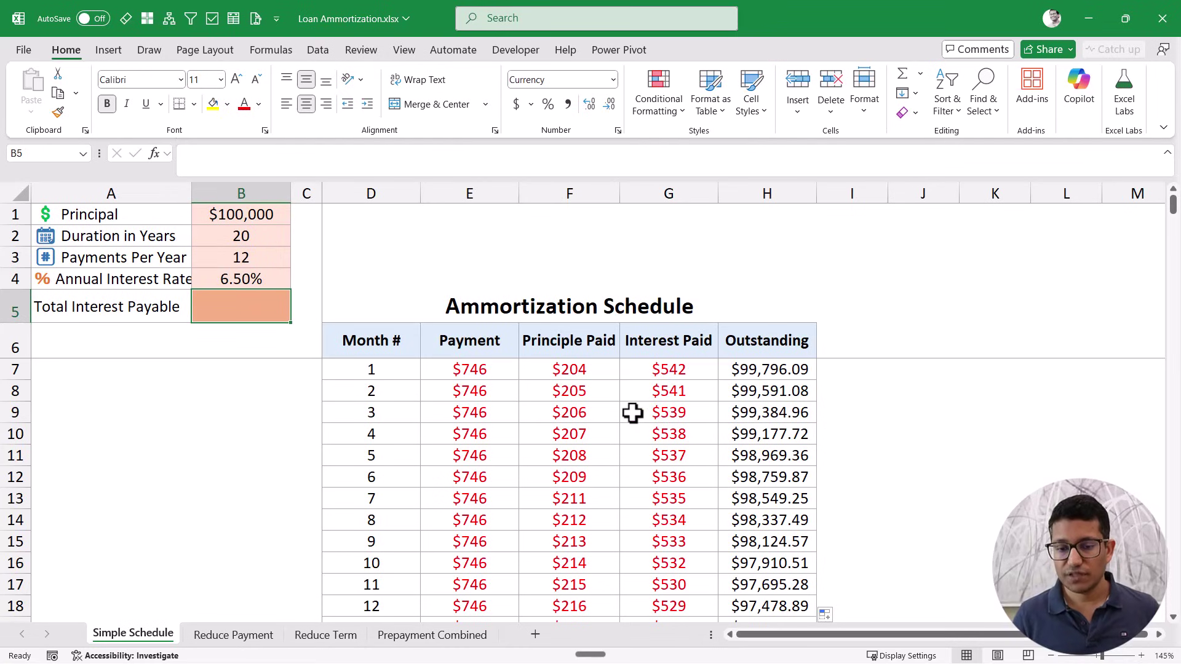
{"action": "type", "text": "=su"}
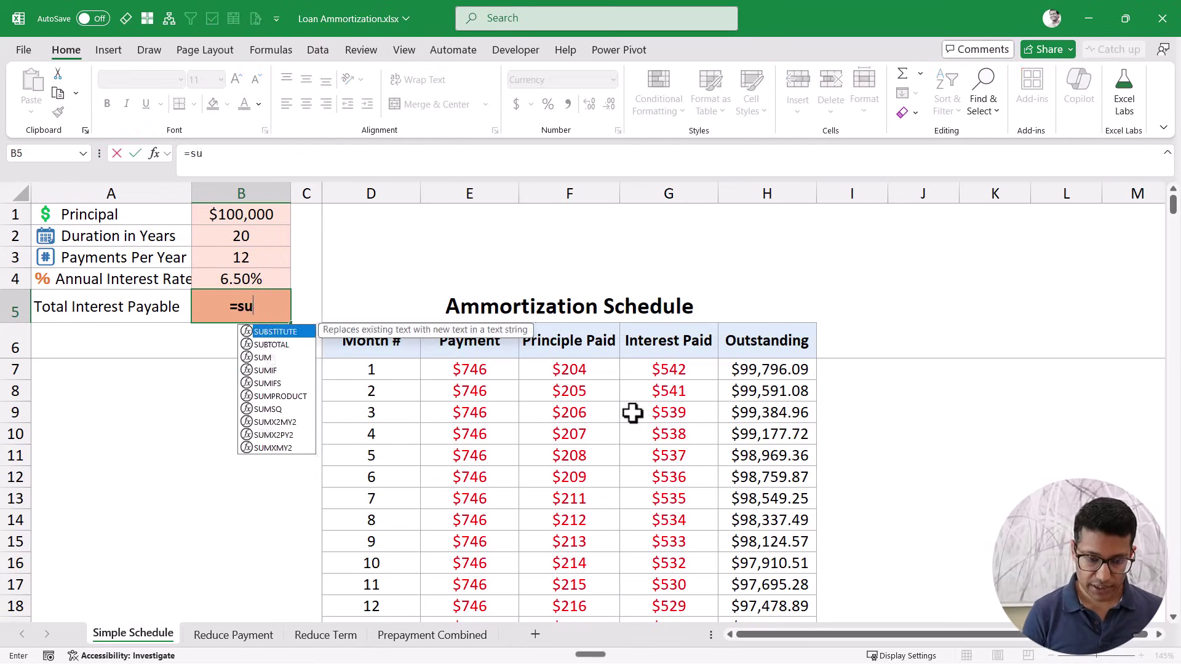
{"action": "type", "text": "m(G"}
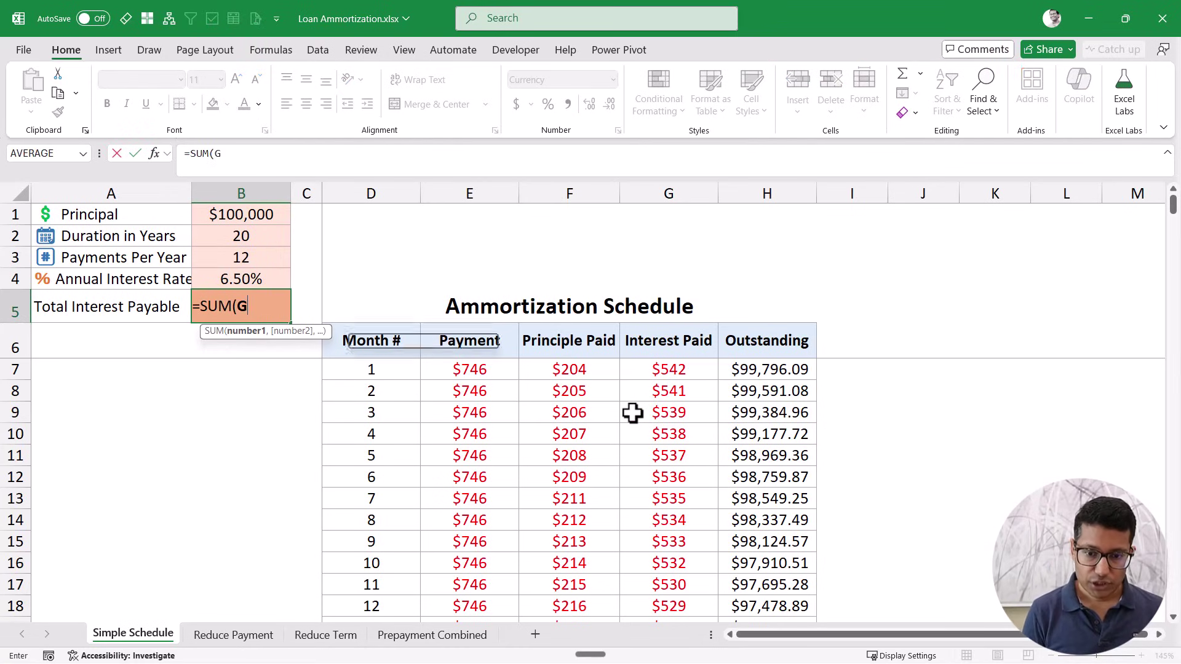
{"action": "type", "text": "7"}
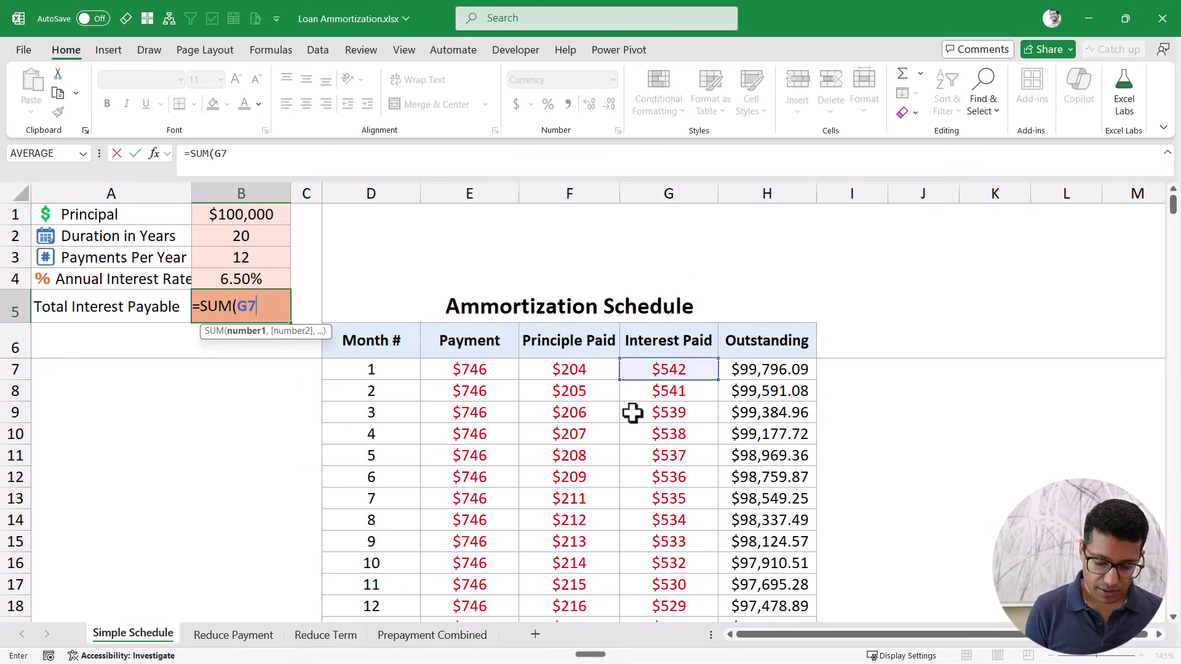
{"action": "type", "text": ":G"}
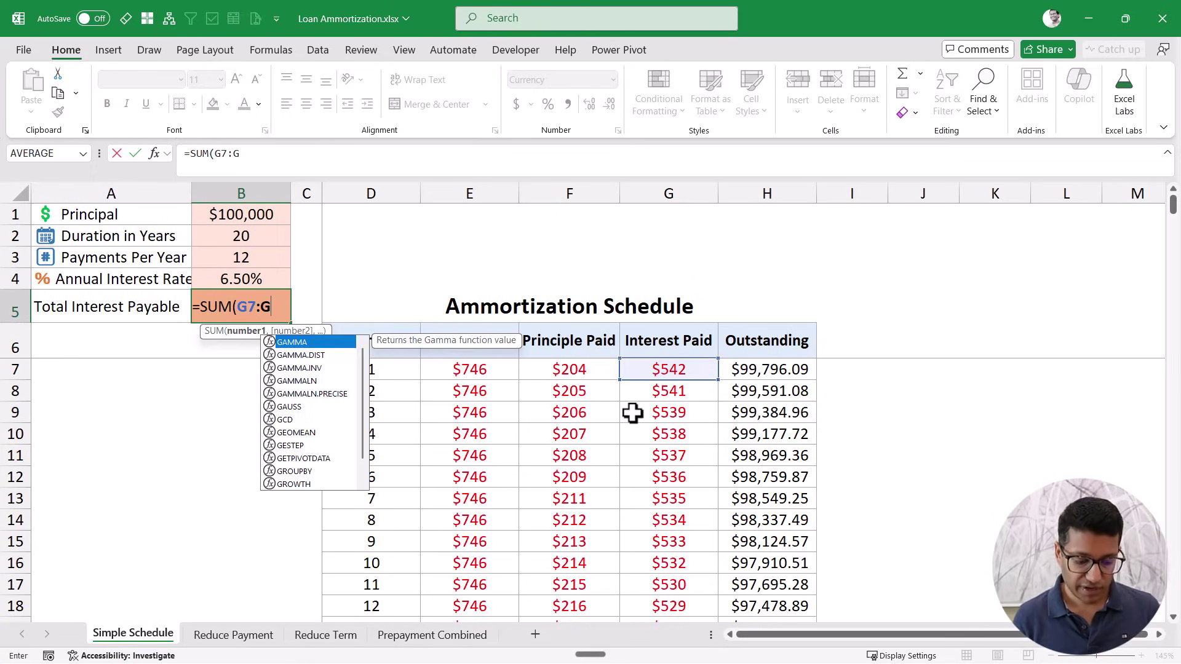
{"action": "type", "text": "1000"}
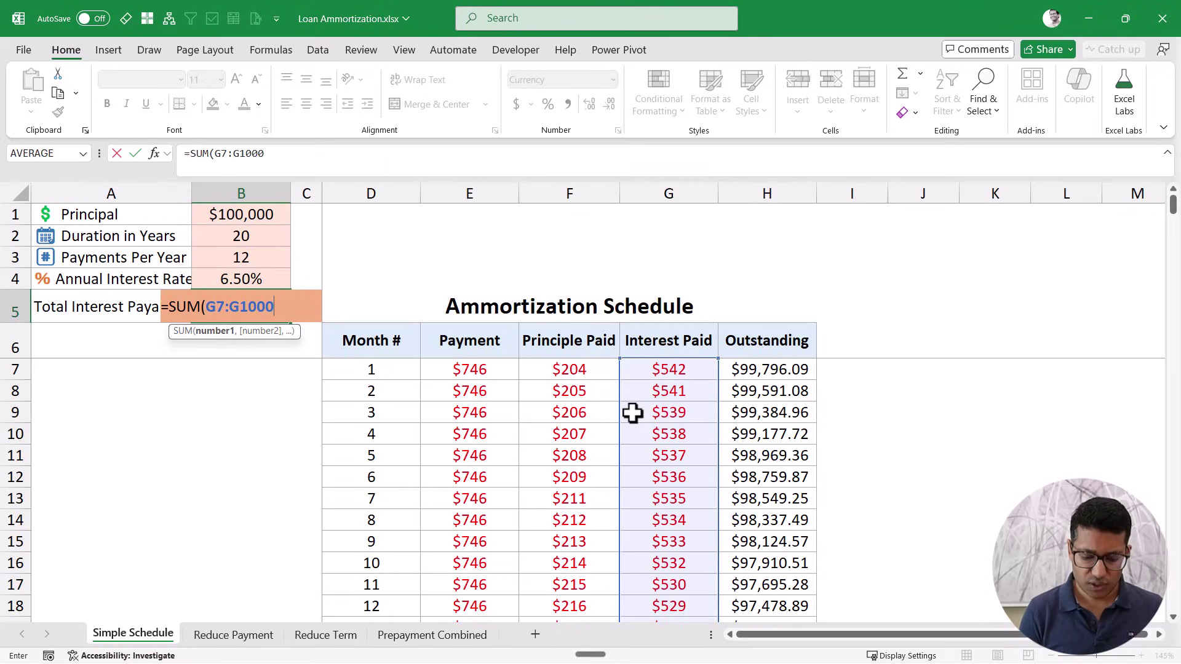
{"action": "type", "text": ")"}
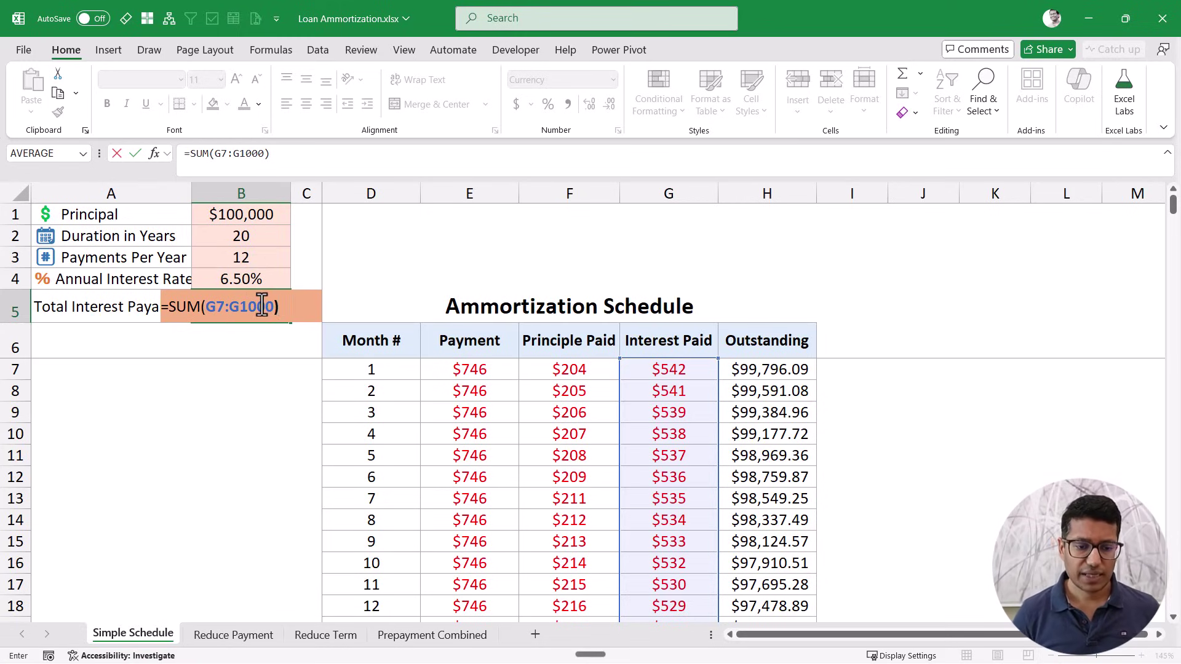
{"action": "key", "text": "ctrl+Return"}
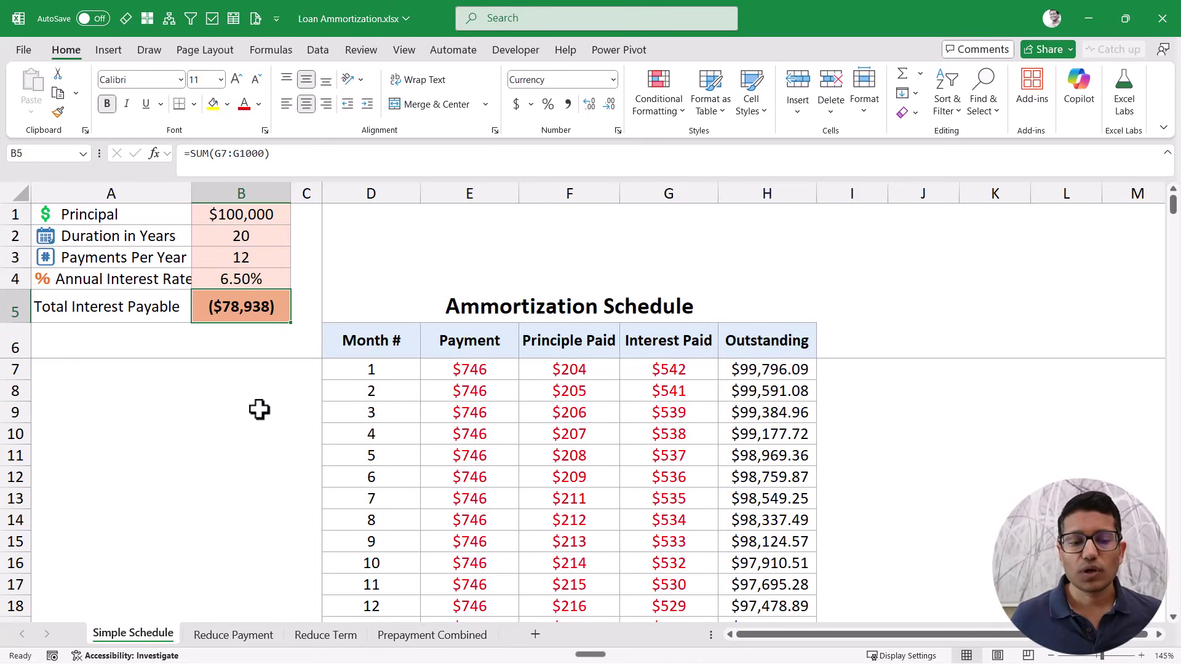
Step: Set the Annual Interest Rate in B4 of the Simple Schedule sheet to 8.2%
{"action": "left_click", "coordinate": [253, 215]}
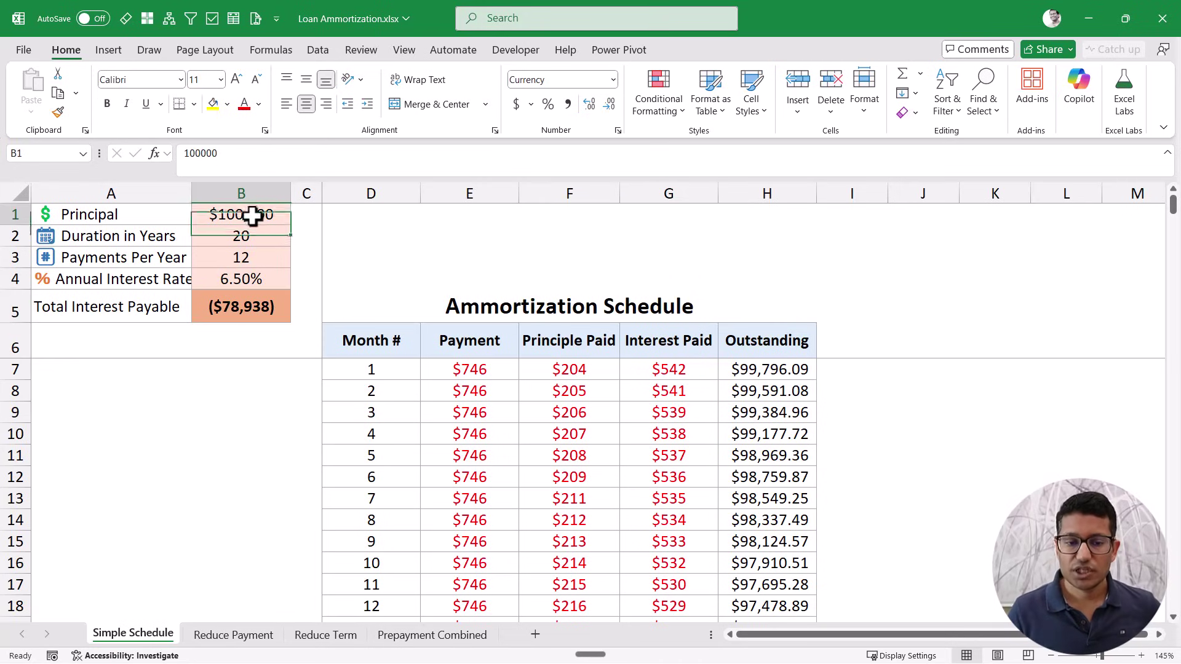
{"action": "left_click", "coordinate": [257, 282]}
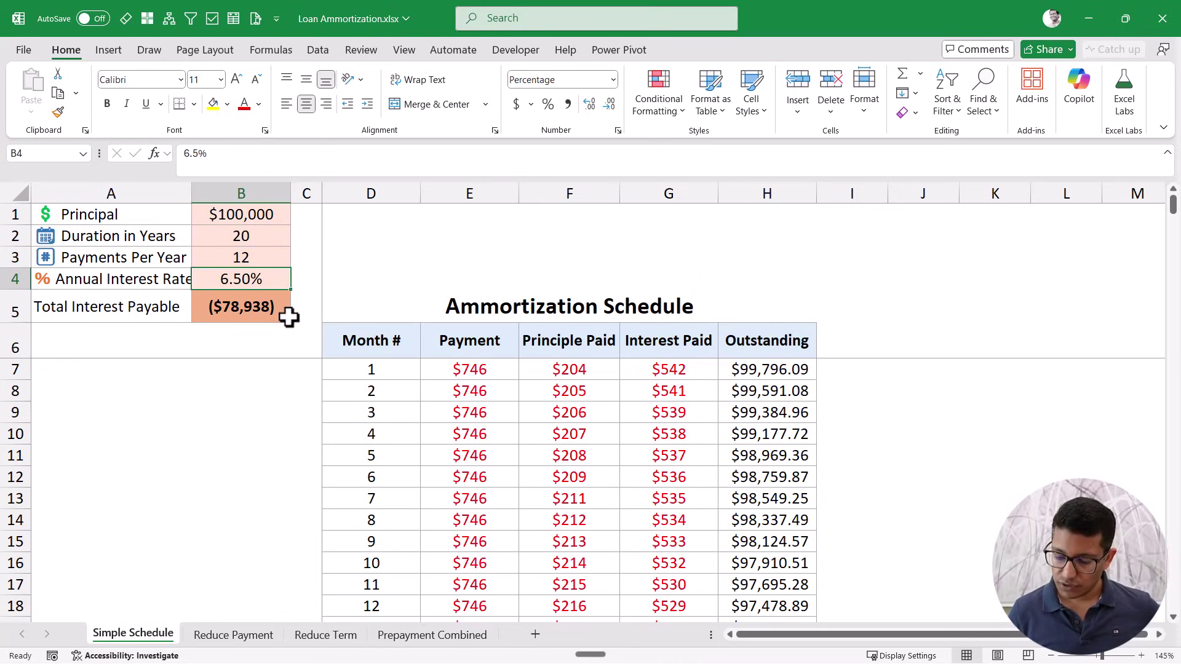
{"action": "type", "text": "8.2"}
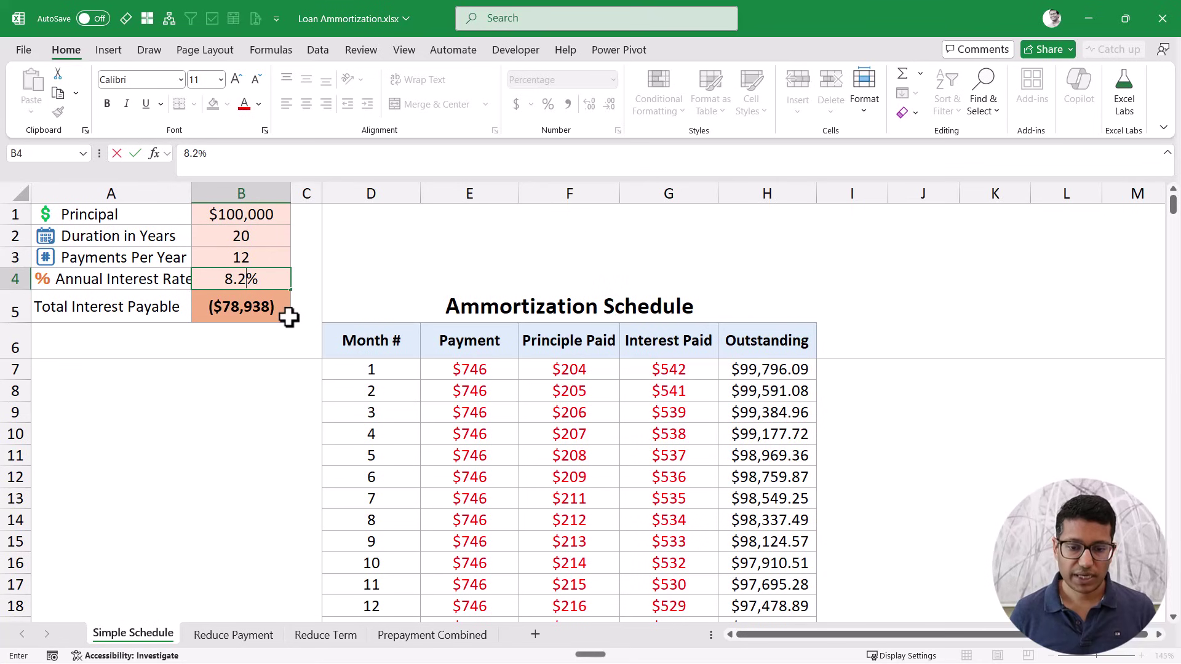
{"action": "key", "text": "Return"}
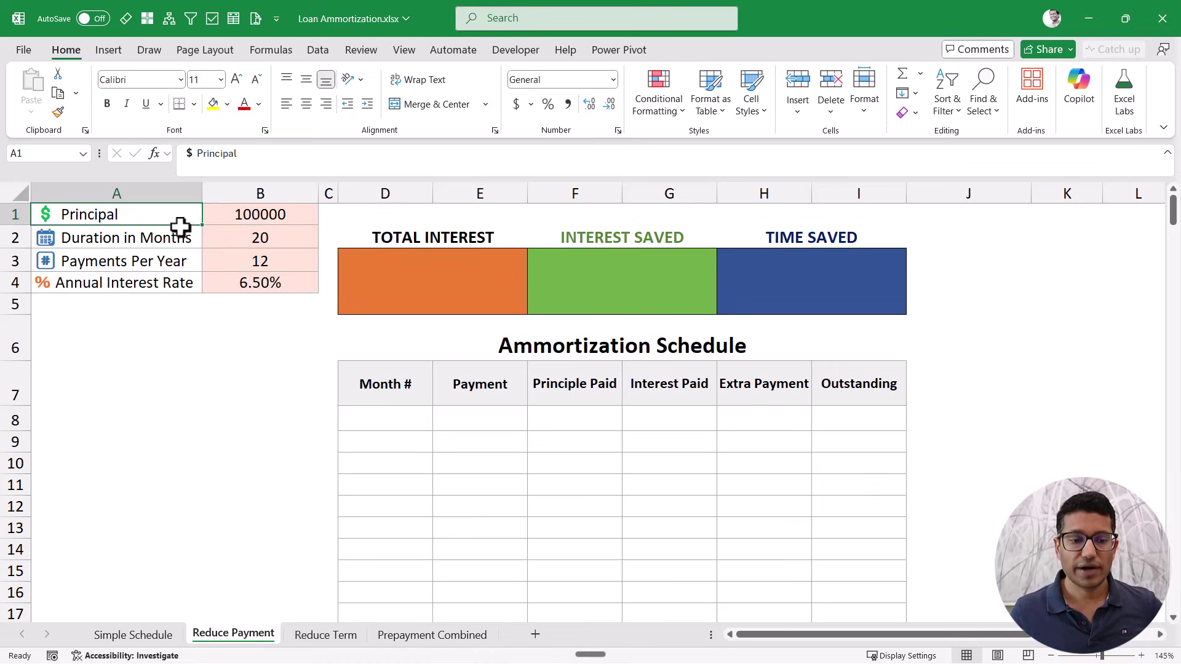
Step: On the Reduce Payment sheet, generate the month numbers from D8 with =SEQUENCE(B2*B3)
{"action": "left_click_drag", "start_coordinate": [174, 219], "coordinate": [166, 280]}
{"action": "left_click_drag", "start_coordinate": [245, 212], "coordinate": [248, 278]}
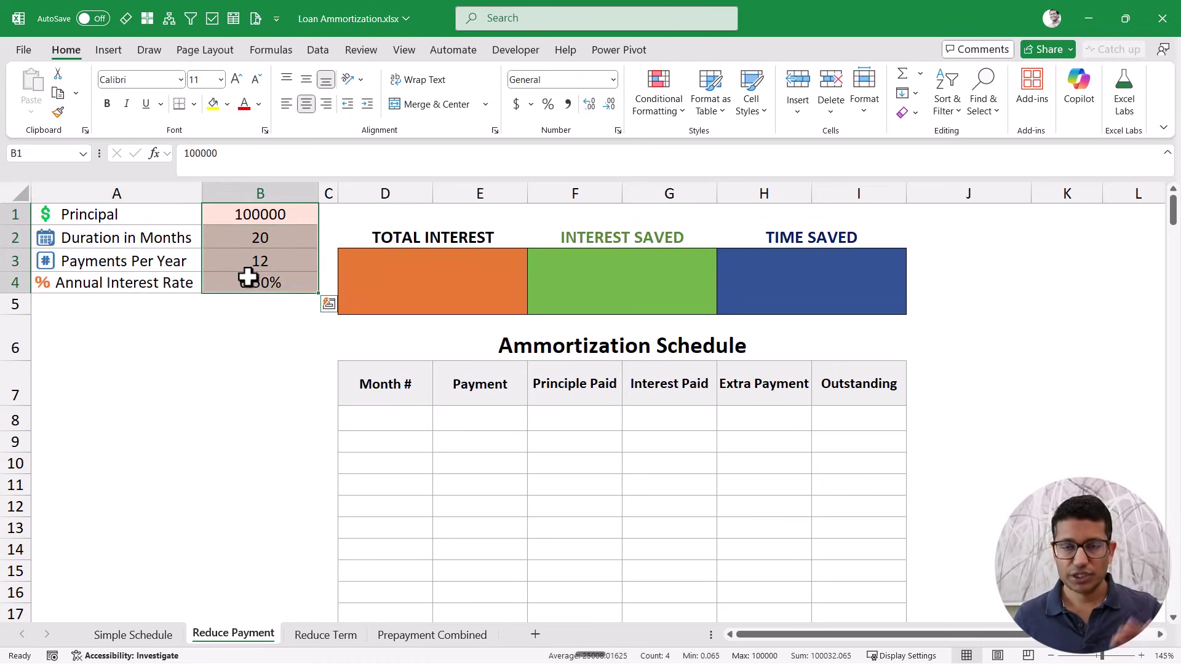
{"action": "left_click", "coordinate": [365, 418]}
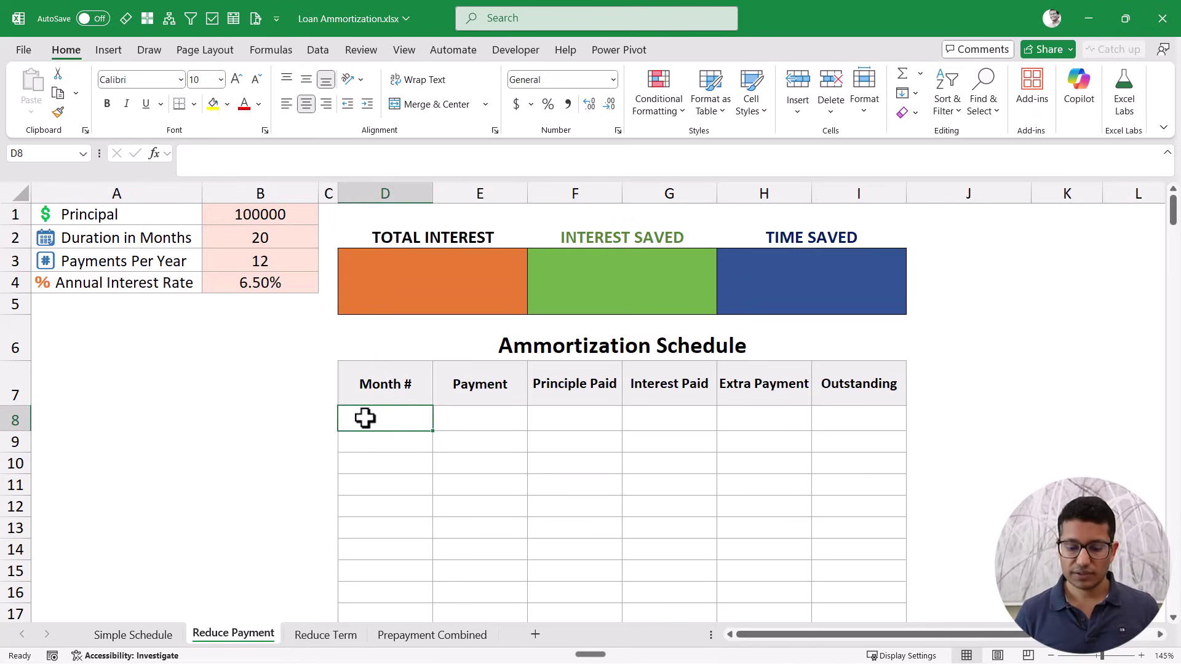
{"action": "type", "text": "=seq"}
{"action": "key", "text": "Tab"}
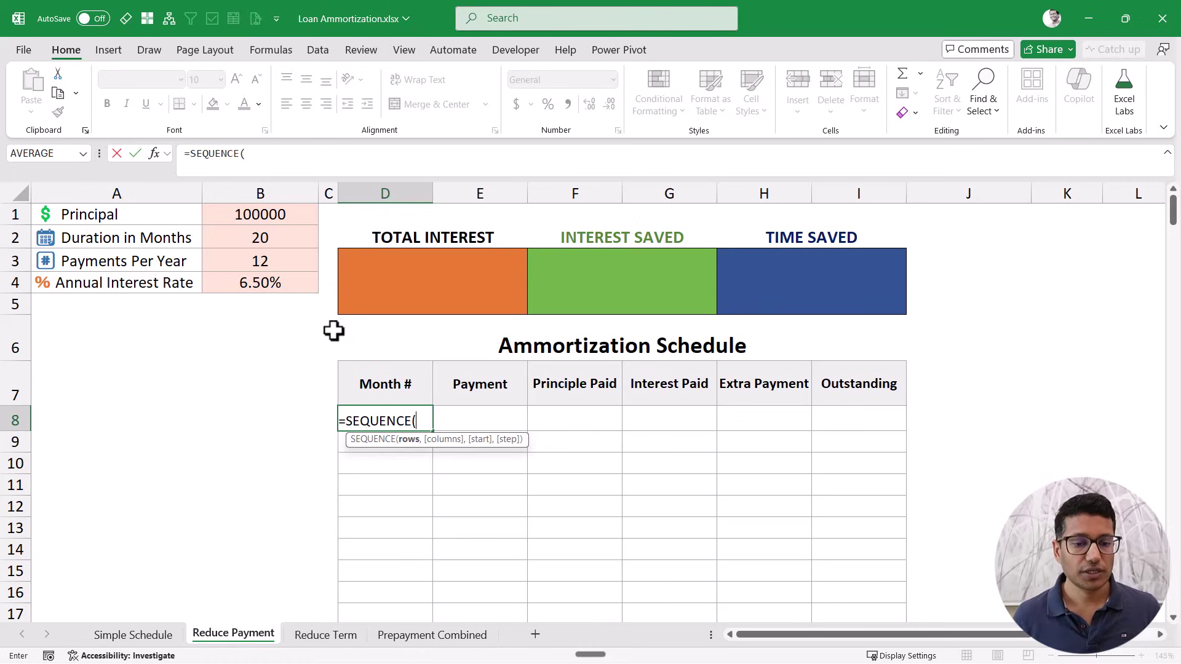
{"action": "left_click", "coordinate": [276, 239]}
{"action": "type", "text": "*"}
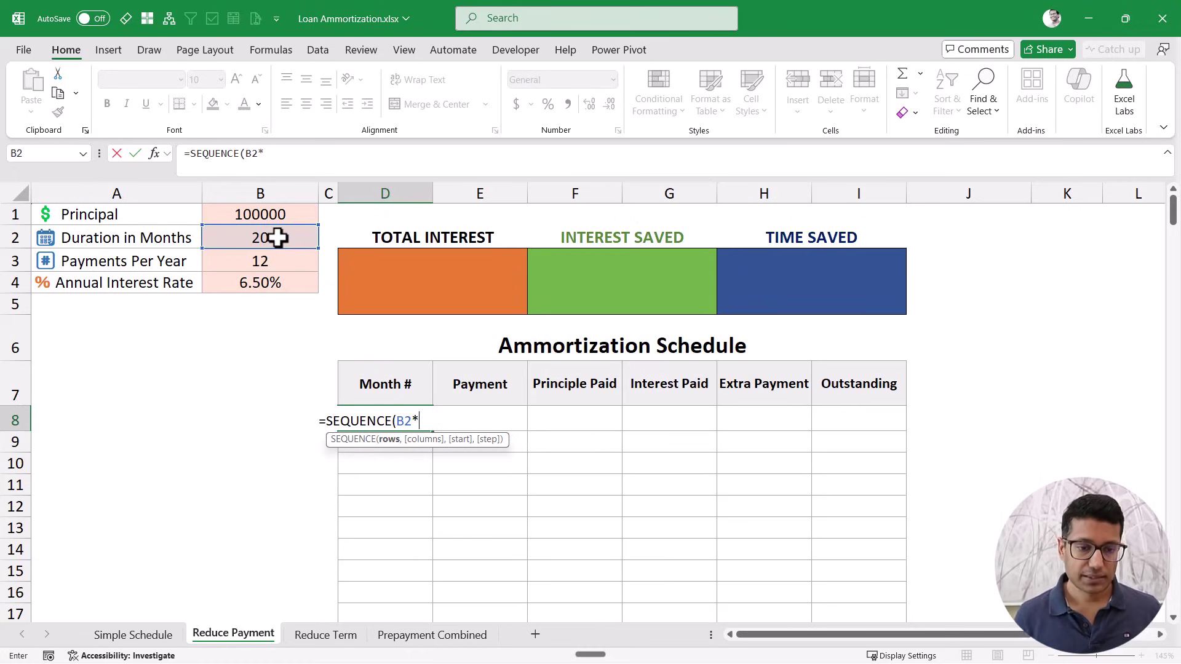
{"action": "left_click", "coordinate": [271, 263]}
{"action": "key", "text": "Return"}
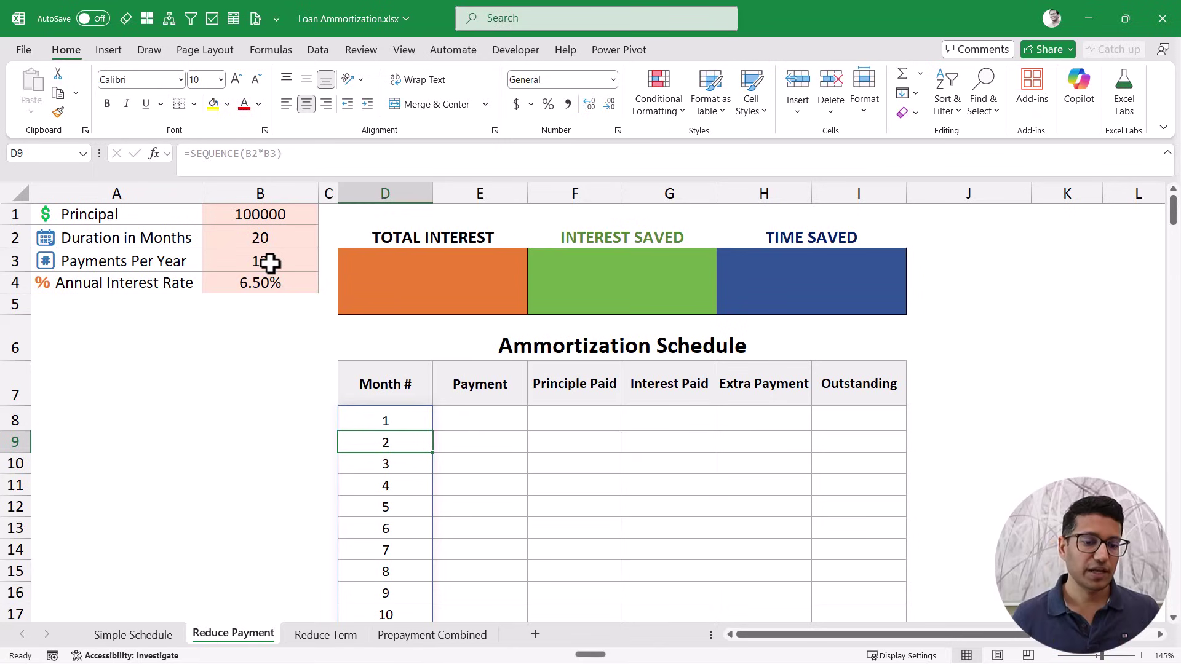
{"action": "left_click_drag", "start_coordinate": [271, 240], "coordinate": [287, 252]}
{"action": "left_click", "coordinate": [384, 418]}
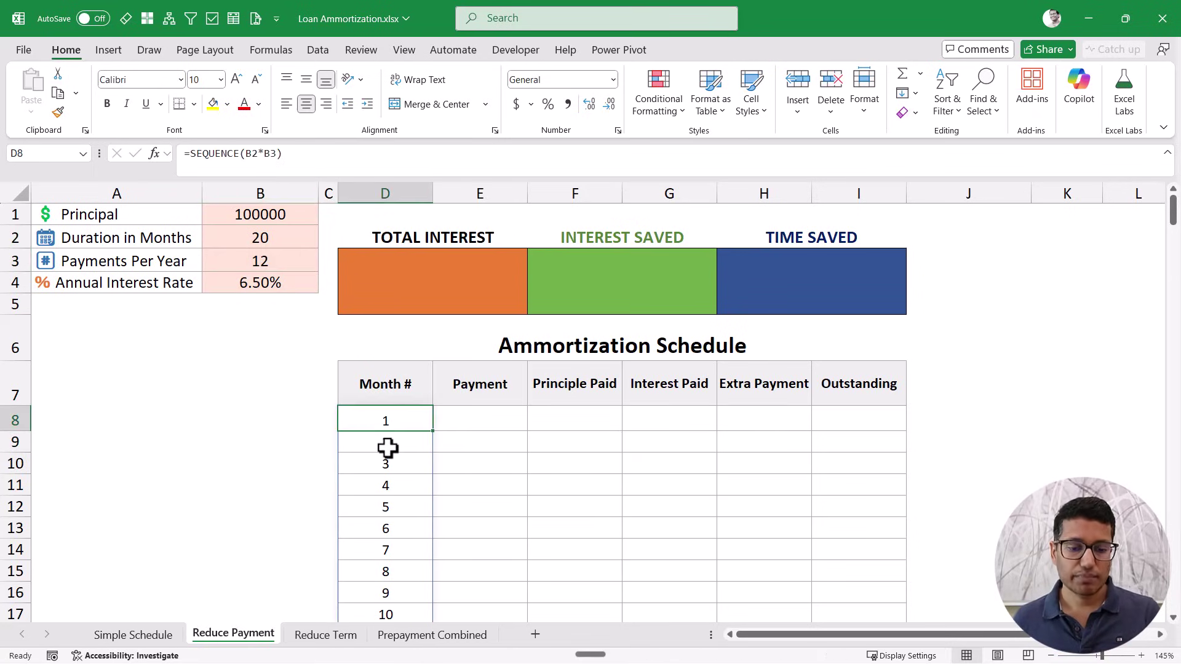
Step: Start a PMT formula in E8 for the first month's payment, with B4/B3 as the rate
{"action": "left_click", "coordinate": [474, 420]}
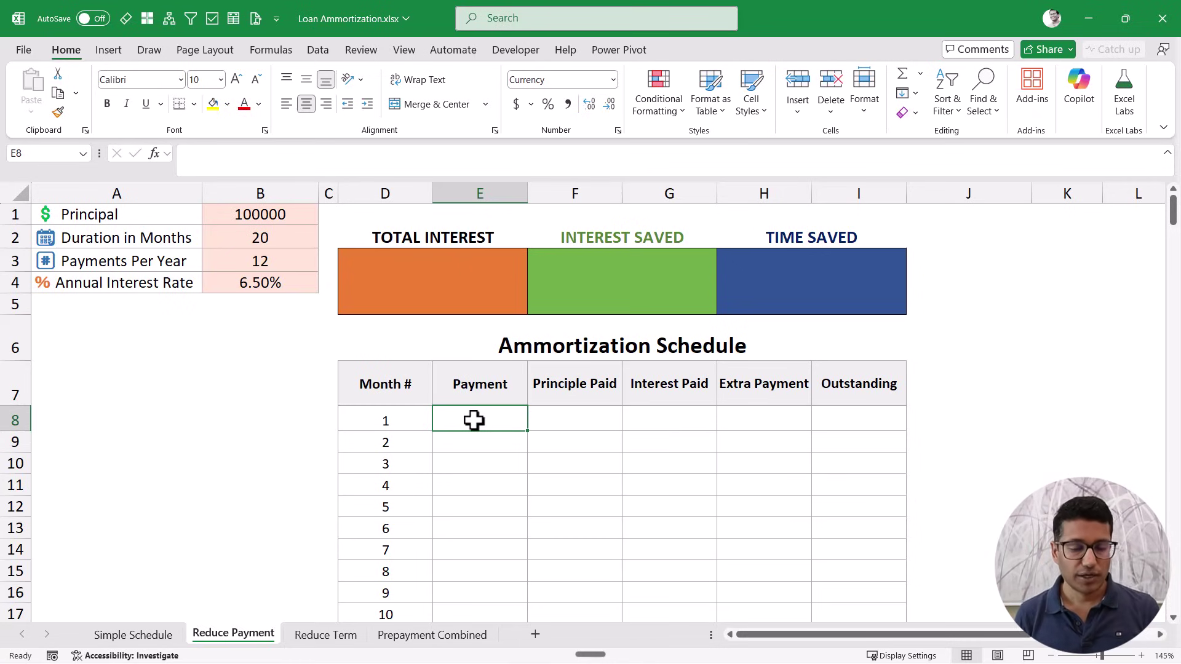
{"action": "type", "text": "="}
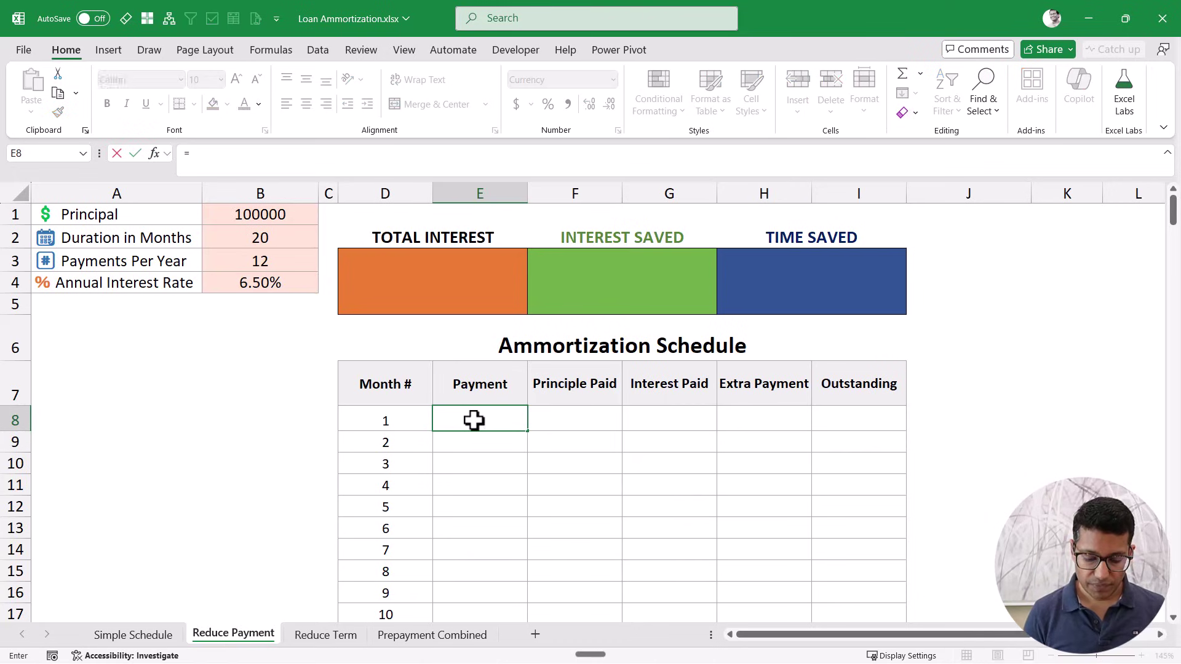
{"action": "type", "text": "pmt"}
{"action": "key", "text": "Tab"}
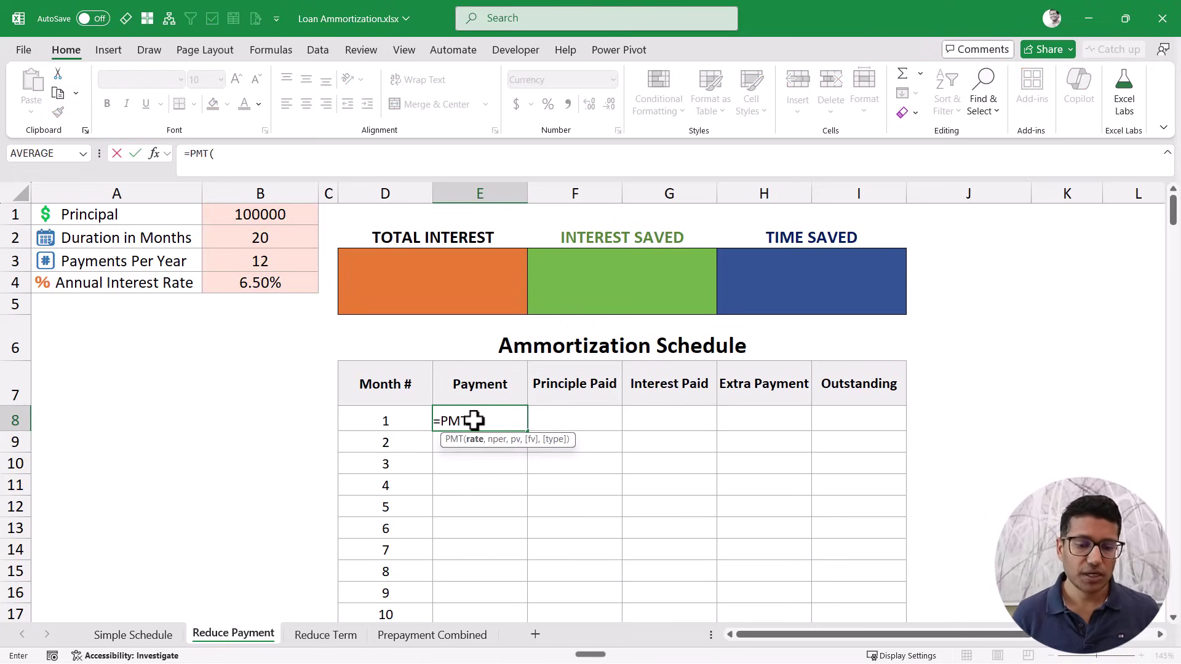
{"action": "left_click", "coordinate": [282, 283]}
{"action": "type", "text": "/"}
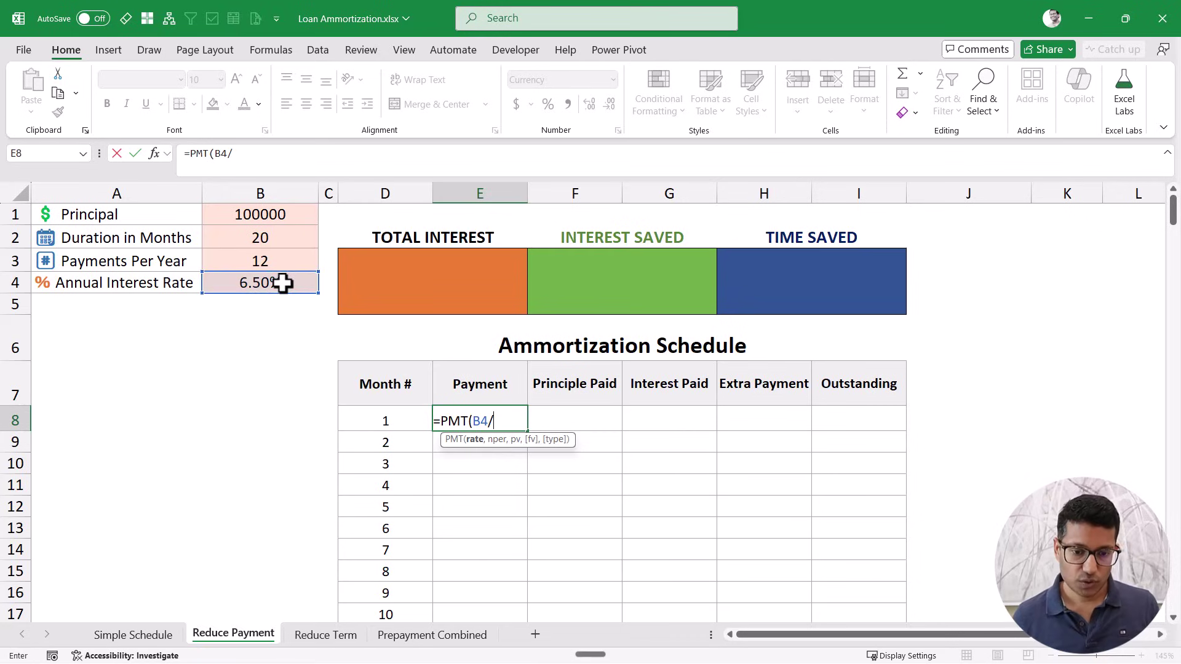
{"action": "left_click", "coordinate": [279, 262]}
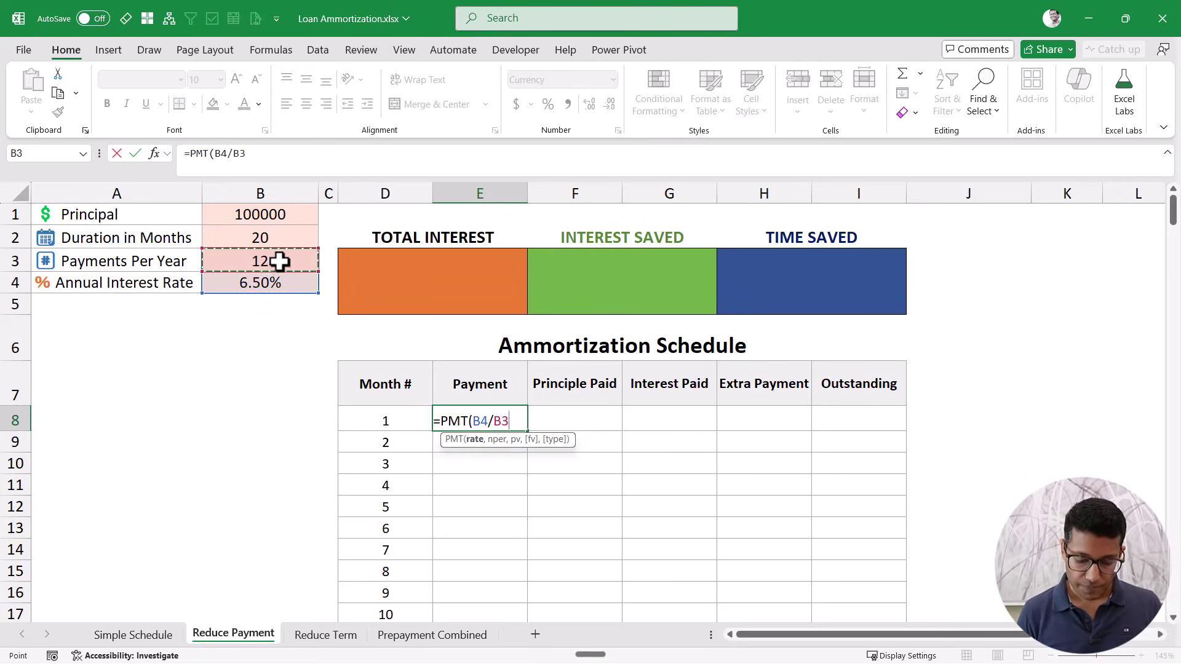
{"action": "type", "text": ","}
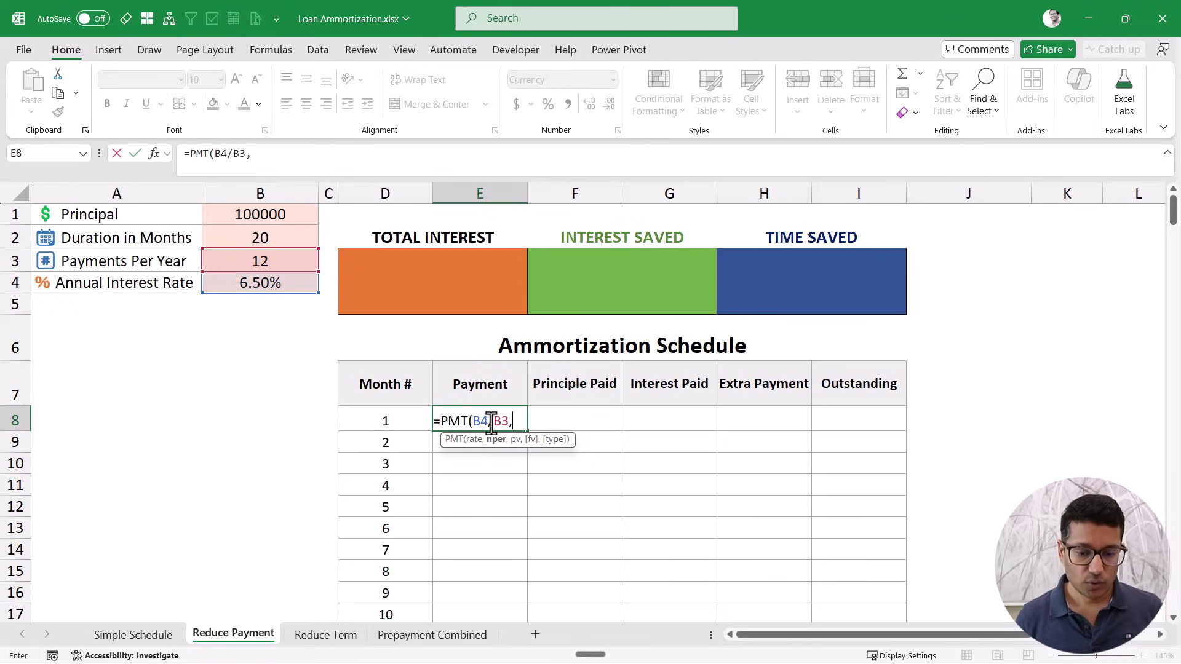
Step: Add the remaining number of payments, B2*B3-D8+1, as the nper argument of the PMT formula in E8
{"action": "left_click", "coordinate": [290, 237]}
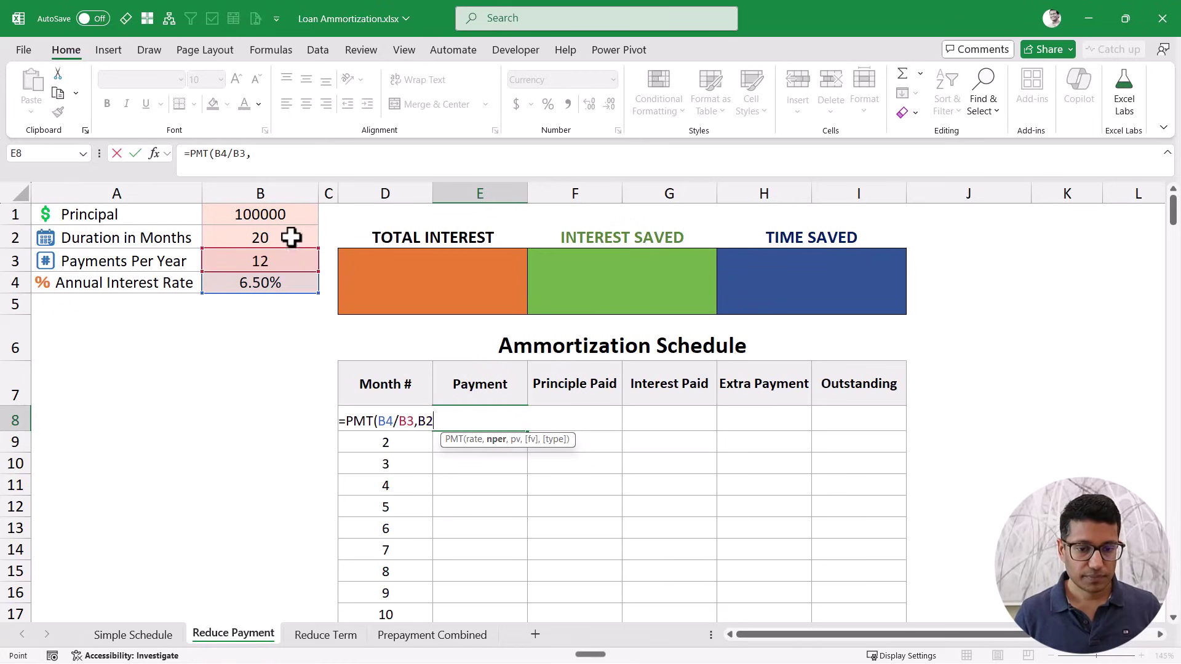
{"action": "type", "text": "*"}
{"action": "left_click", "coordinate": [283, 260]}
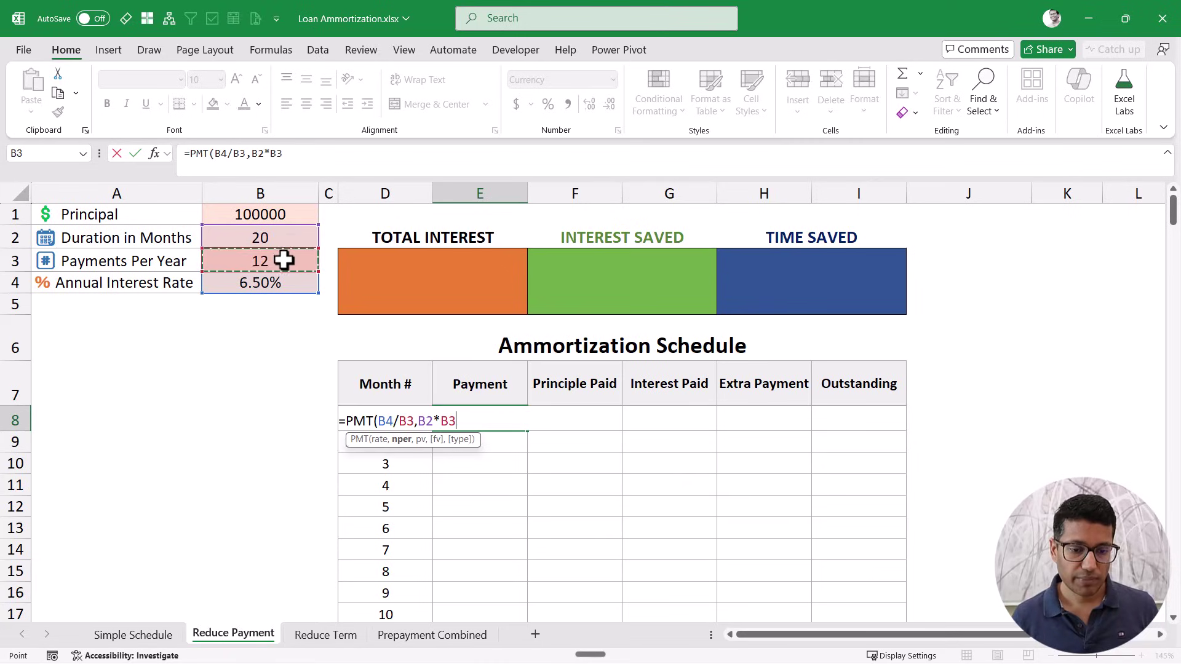
{"action": "type", "text": "-D8"}
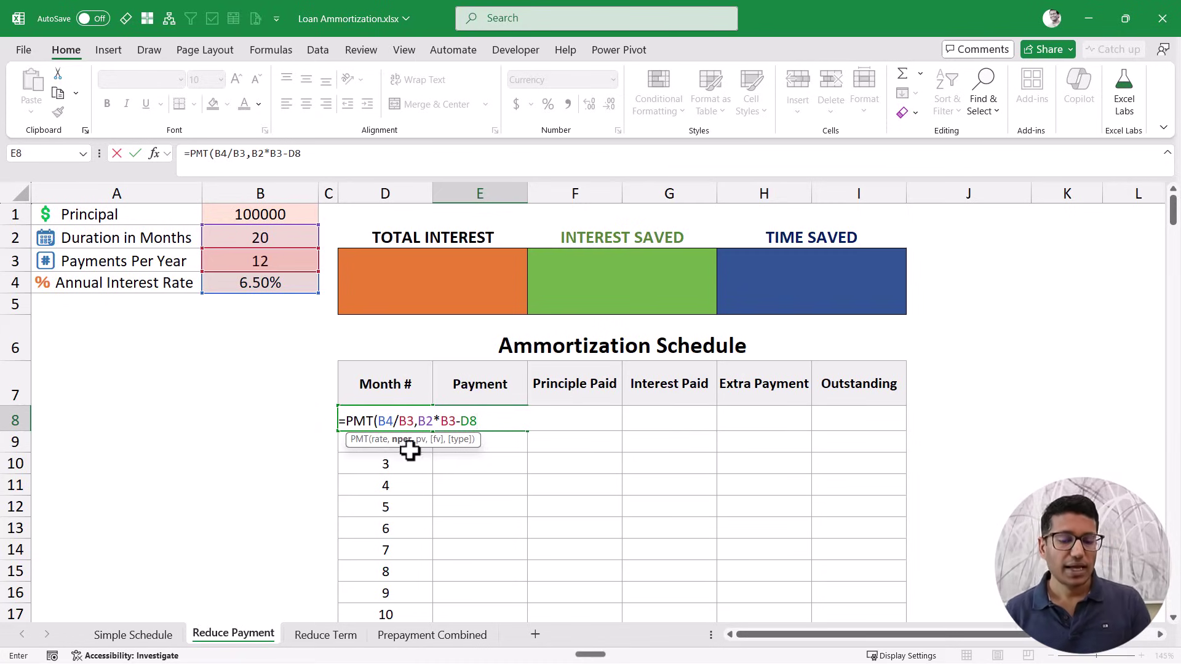
{"action": "type", "text": "+1"}
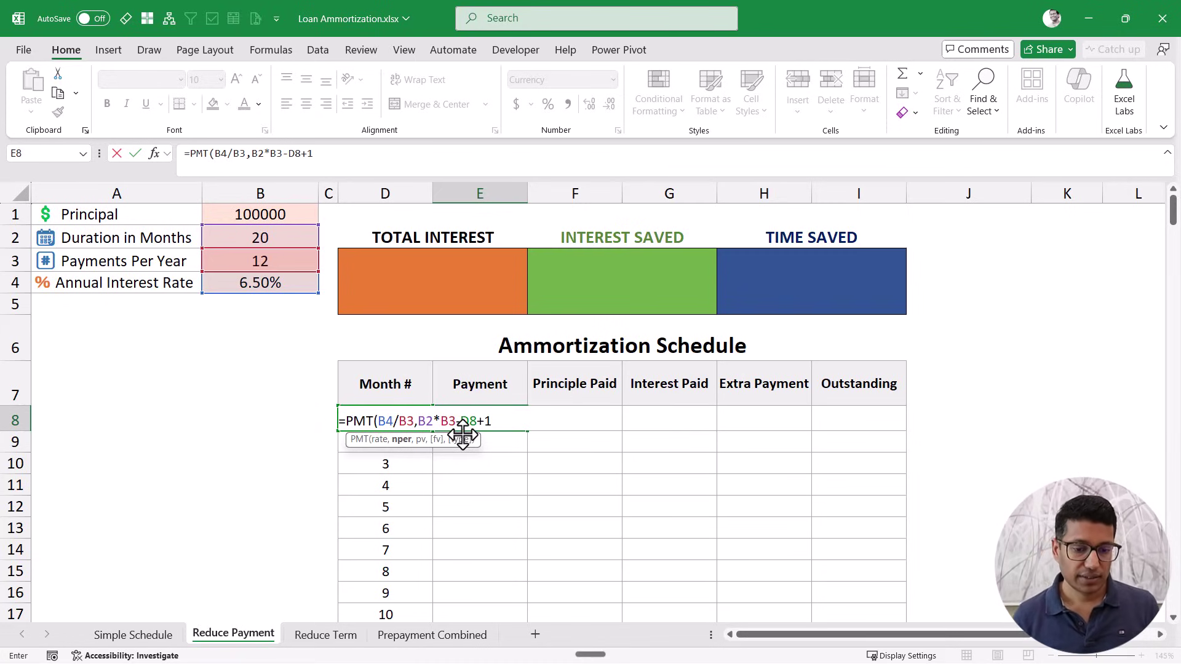
{"action": "left_click_drag", "start_coordinate": [418, 421], "coordinate": [460, 417]}
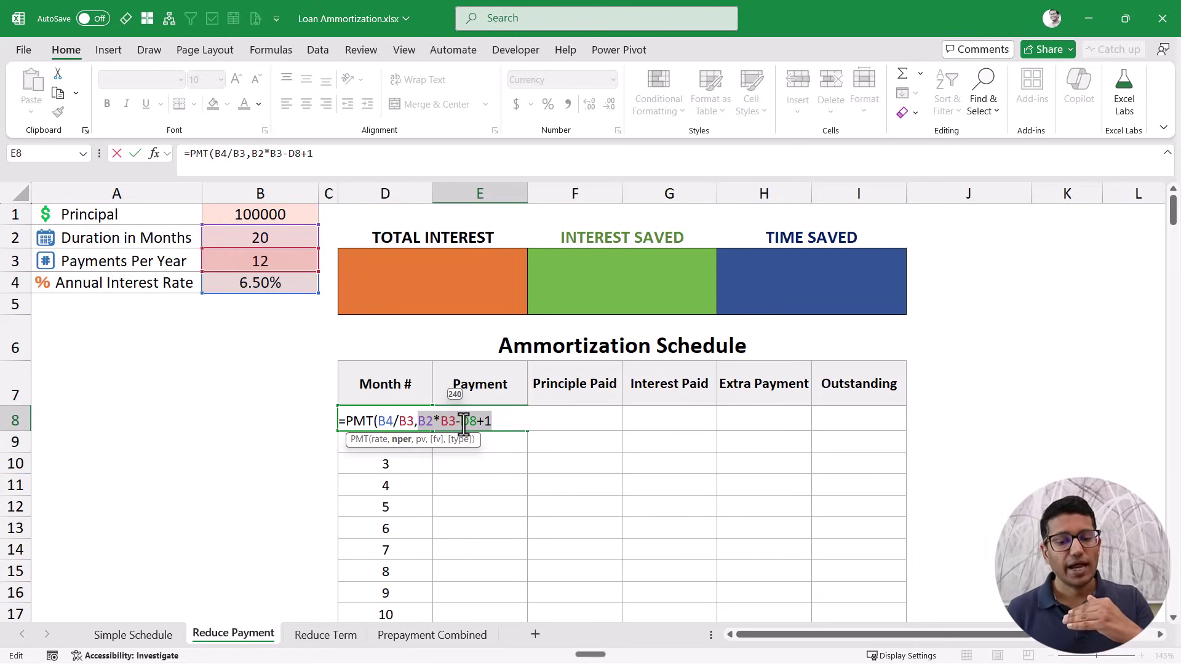
{"action": "left_click", "coordinate": [504, 421]}
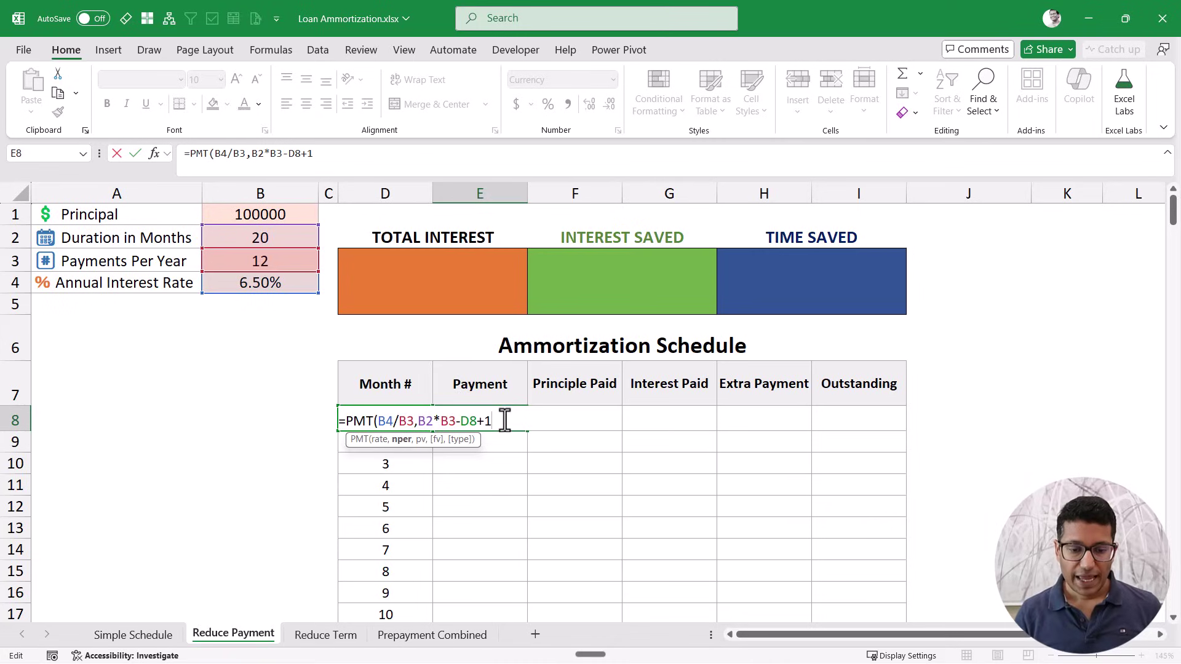
{"action": "type", "text": ","}
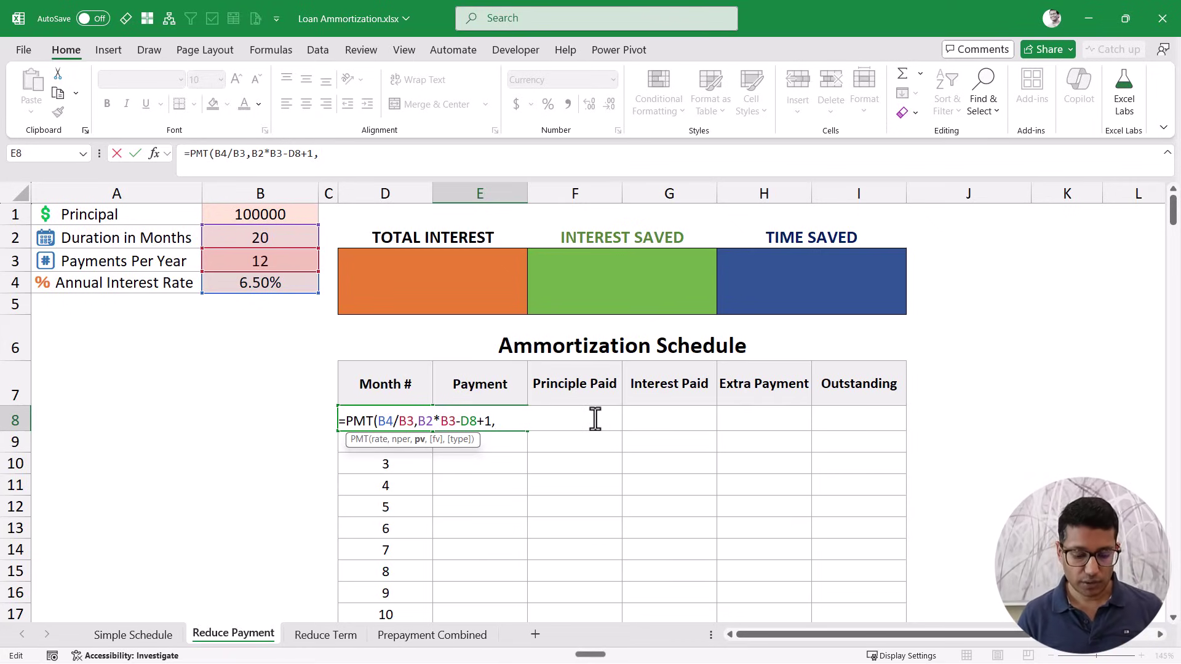
Step: Complete the E8 payment formula with IF(D8=1,B1,I7) as the present value argument
{"action": "type", "text": "If("}
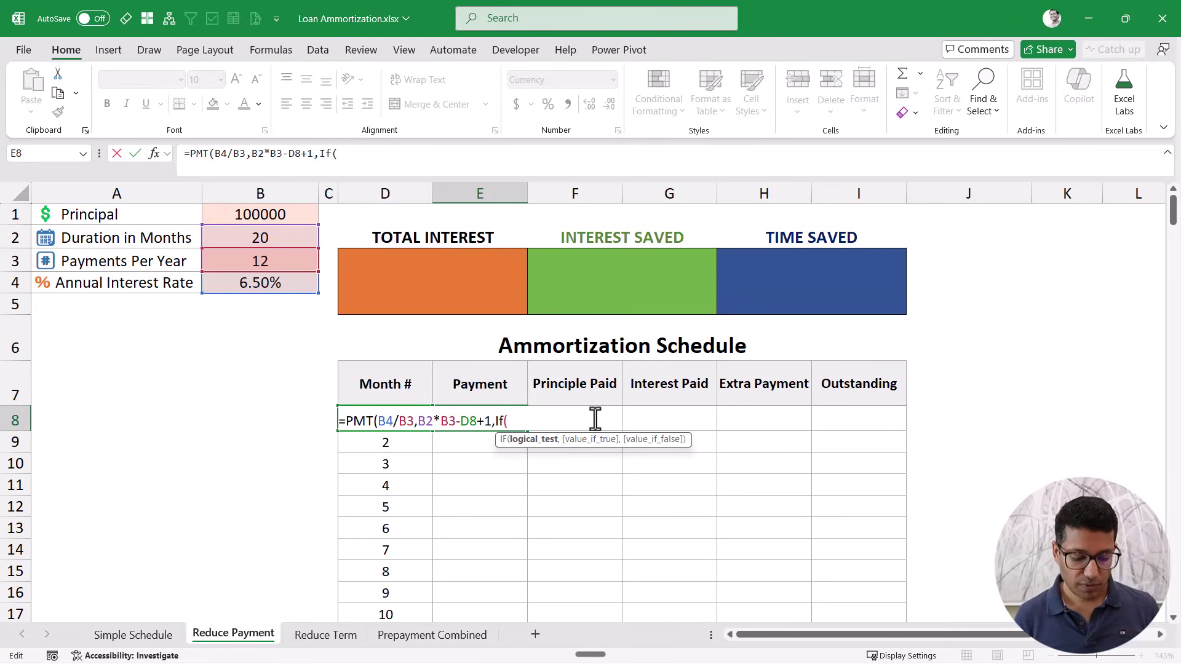
{"action": "type", "text": "D8"}
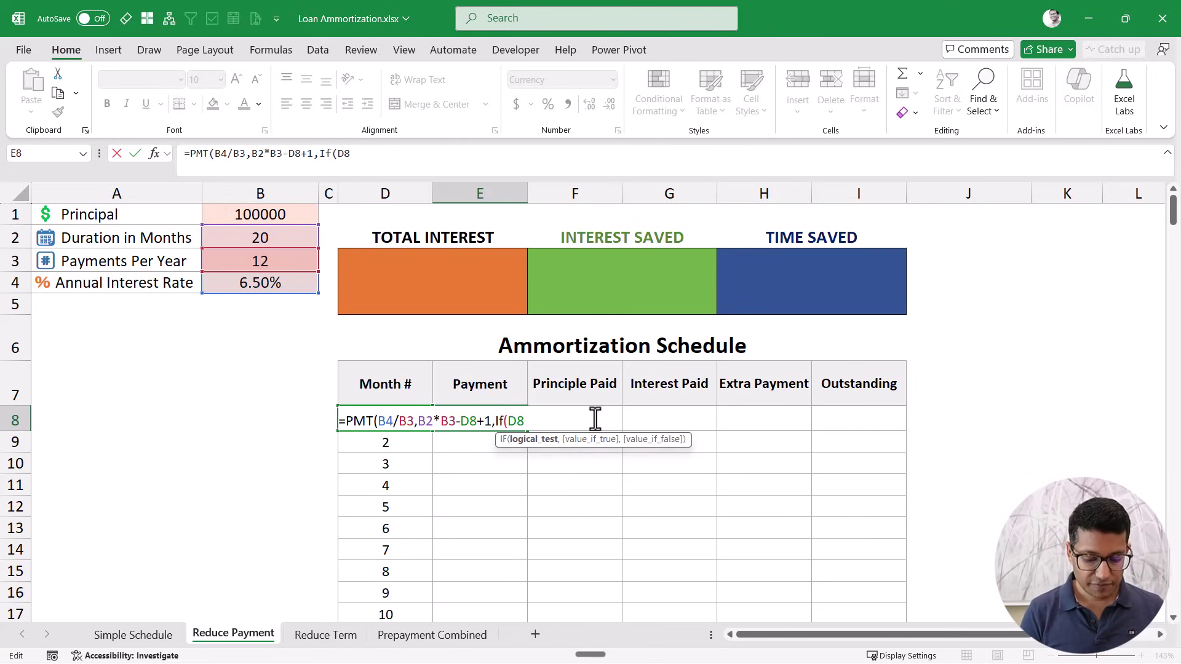
{"action": "type", "text": "=1,"}
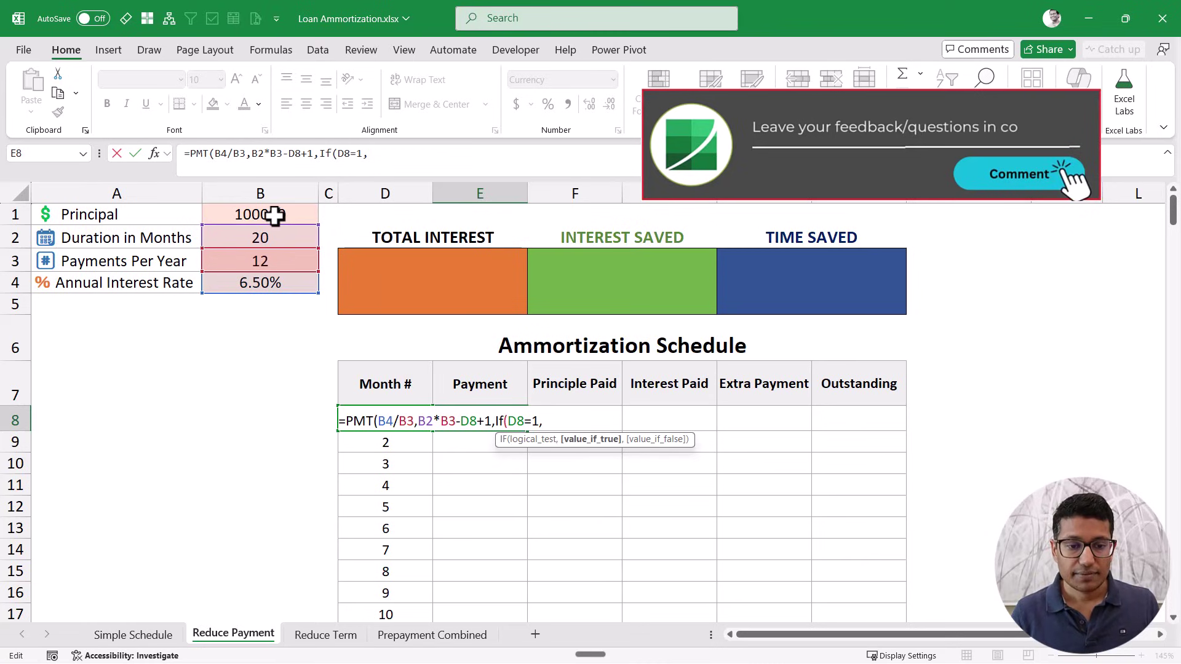
{"action": "left_click", "coordinate": [273, 215]}
{"action": "type", "text": ","}
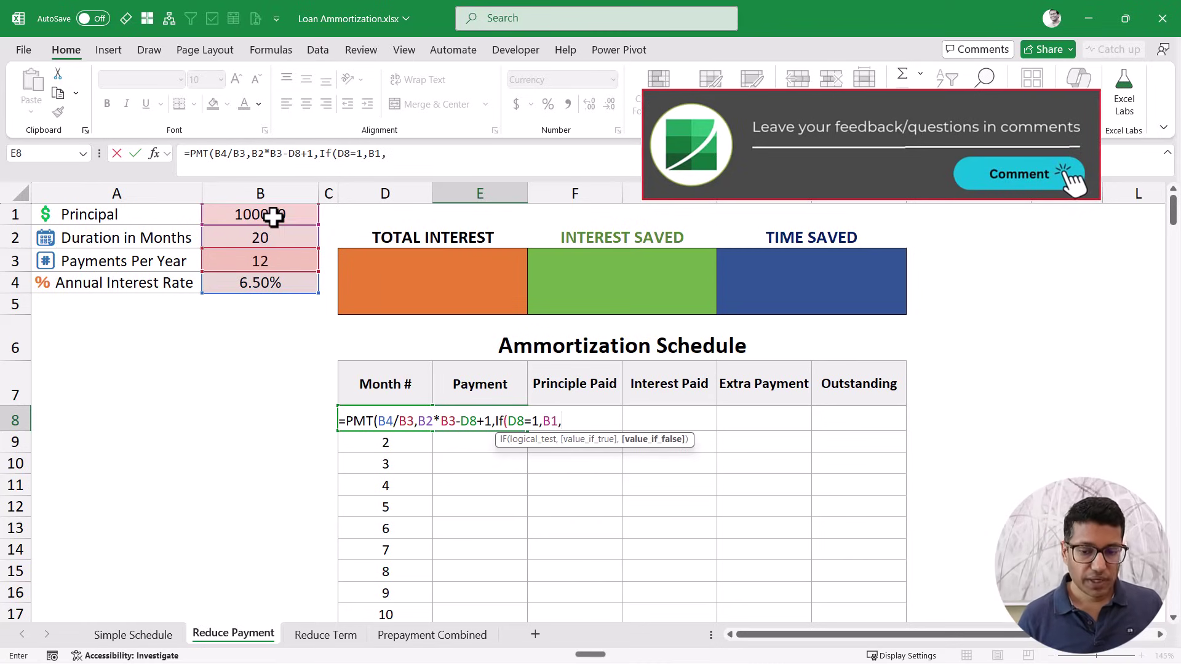
{"action": "left_click", "coordinate": [859, 385]}
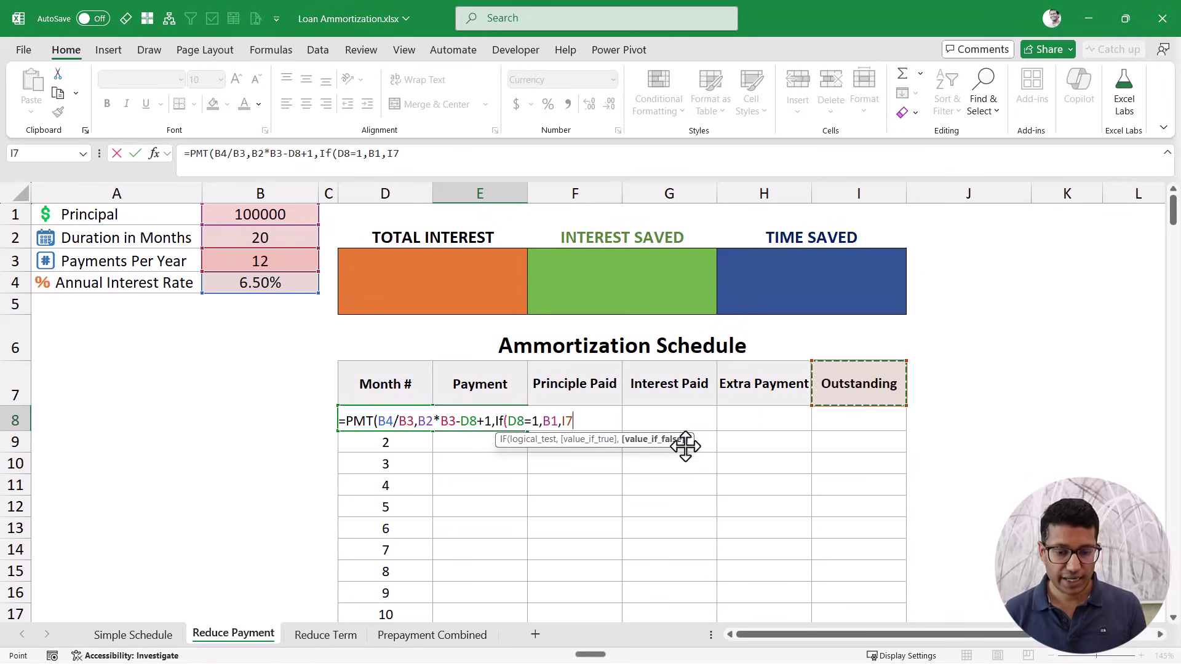
{"action": "type", "text": "))"}
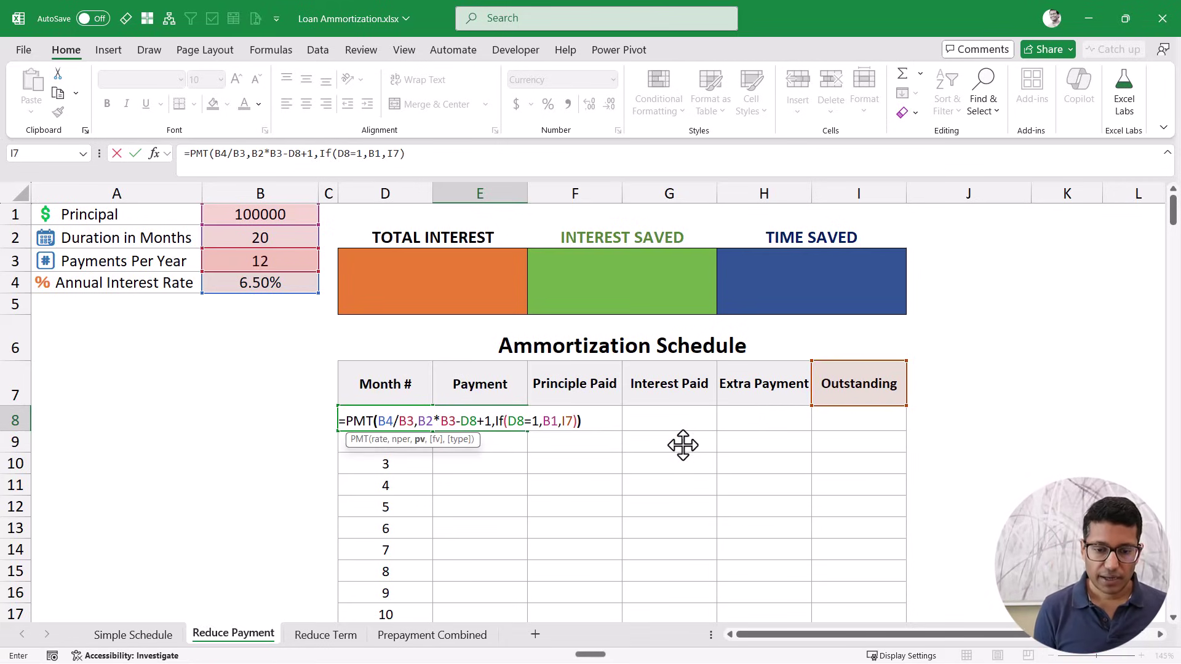
{"action": "key", "text": "Return"}
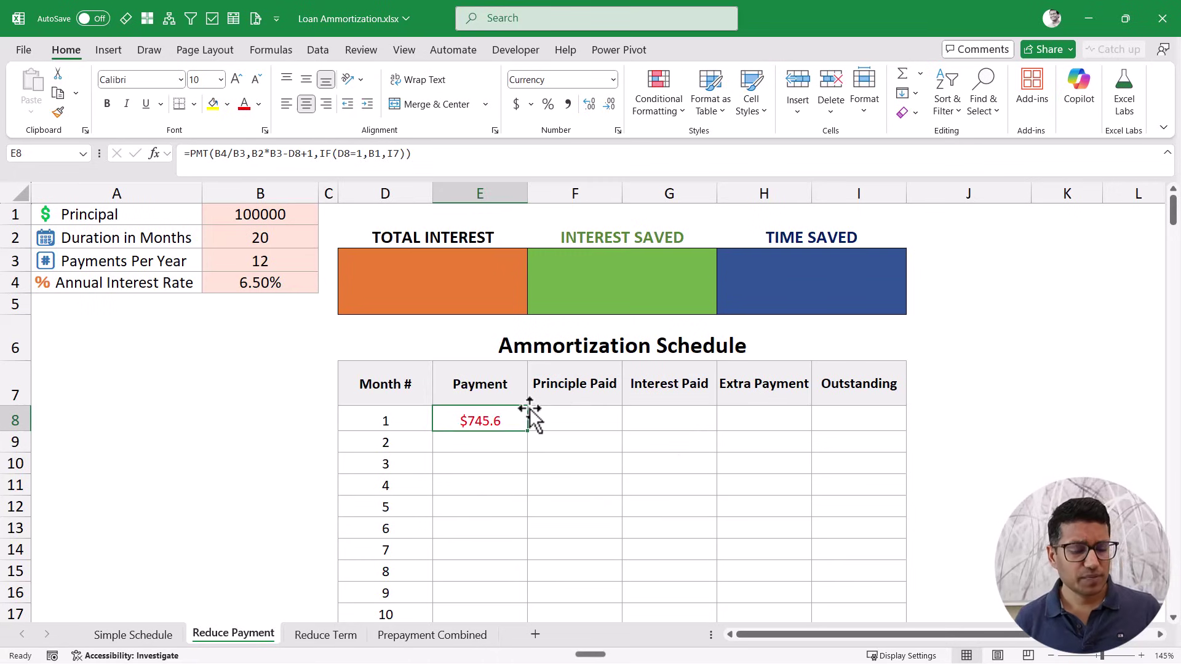
Step: Make the B1, B2, B3 and B4 references in the E8 payment formula absolute and fill it down the Payment column
{"action": "double_click", "coordinate": [464, 422]}
{"action": "left_click", "coordinate": [383, 422]}
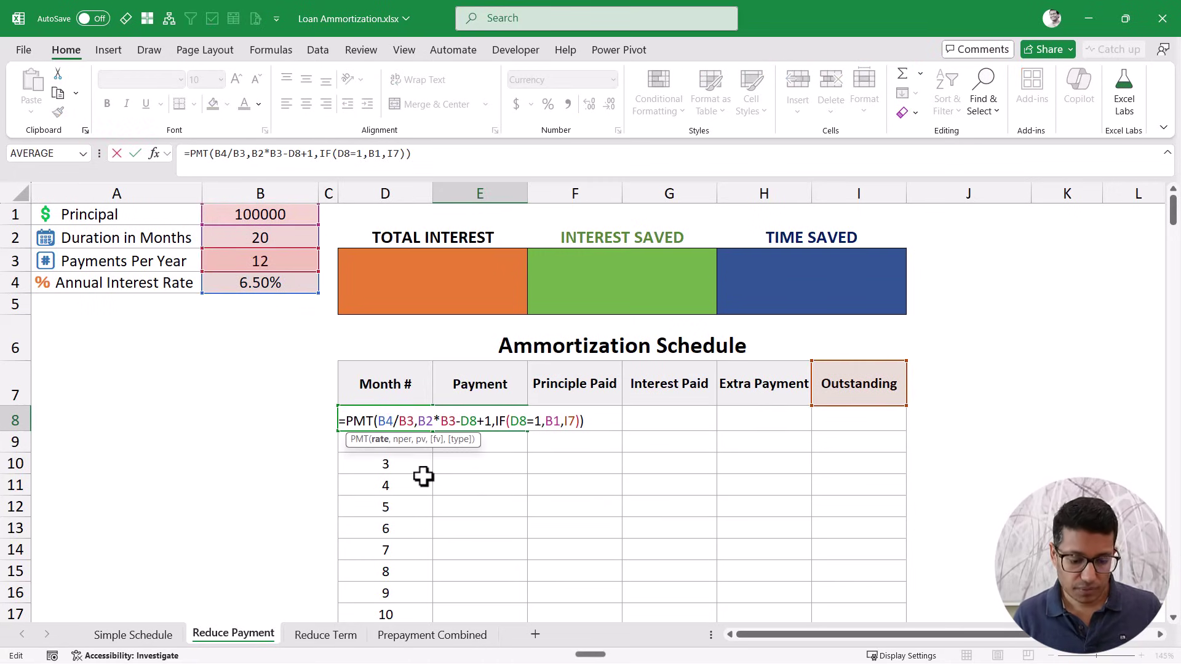
{"action": "key", "text": "F4"}
{"action": "left_click", "coordinate": [424, 422]}
{"action": "key", "text": "F4"}
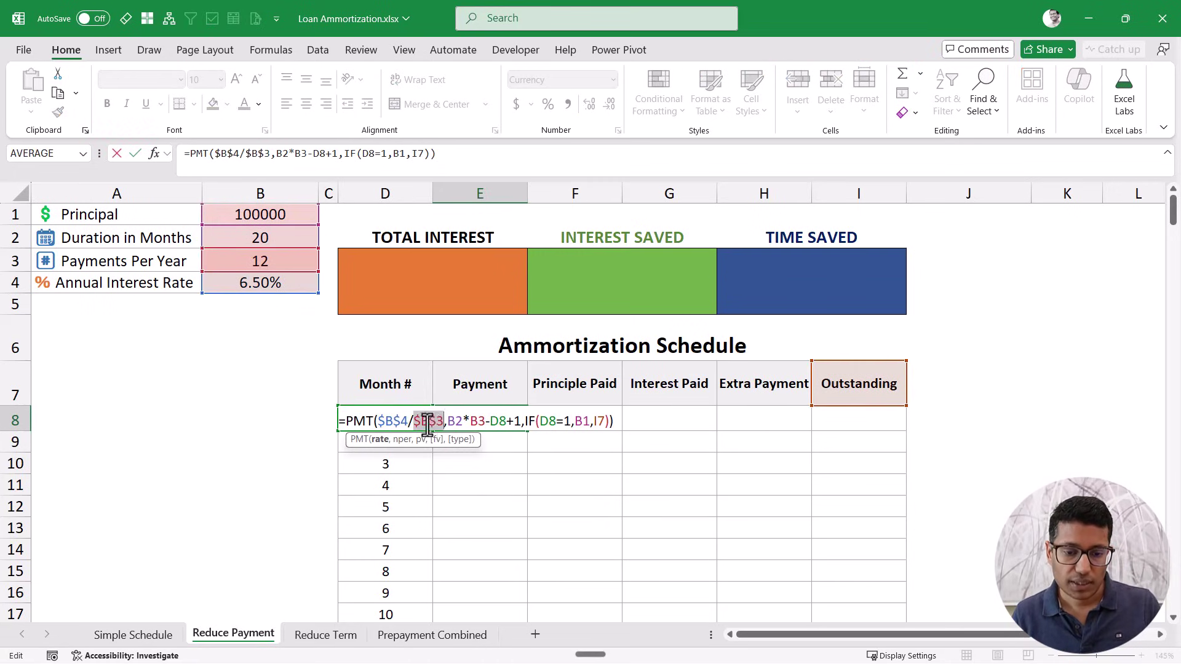
{"action": "left_click", "coordinate": [453, 421]}
{"action": "key", "text": "F4"}
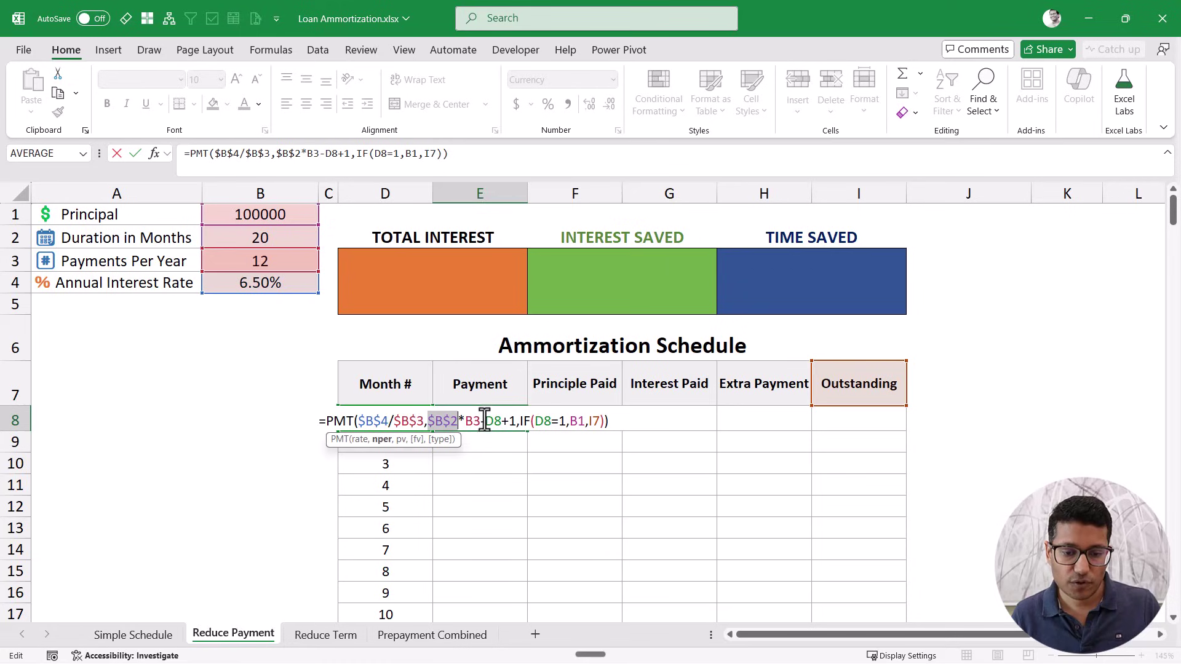
{"action": "left_click", "coordinate": [475, 421]}
{"action": "key", "text": "F4"}
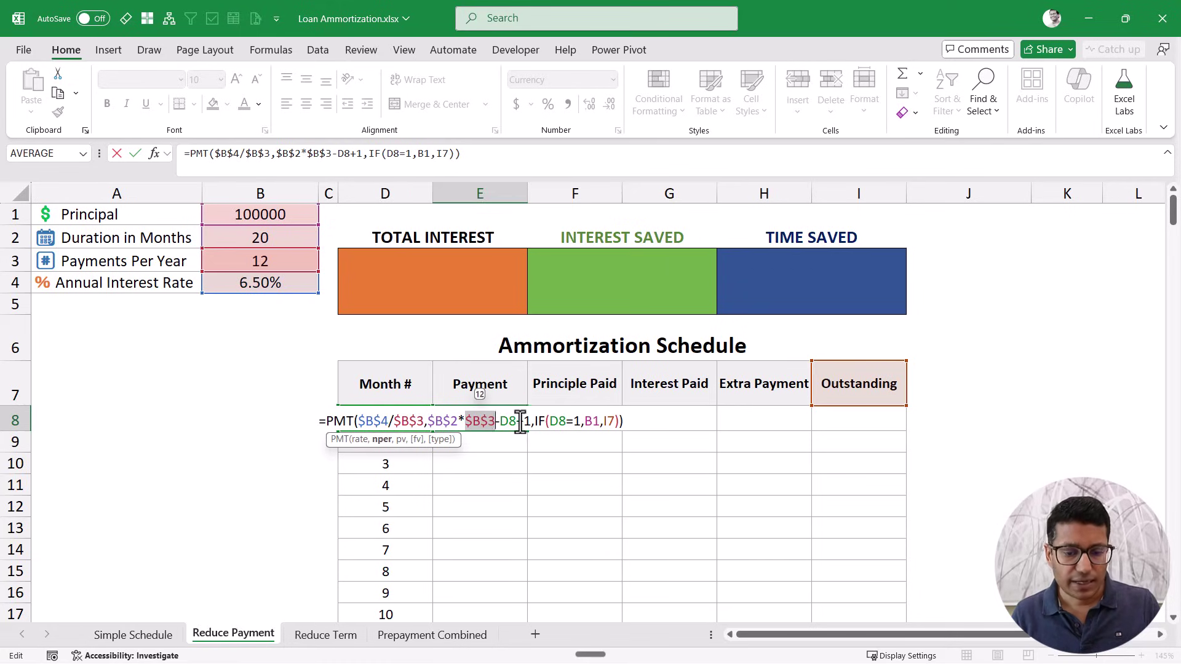
{"action": "left_click", "coordinate": [590, 422]}
{"action": "key", "text": "F4"}
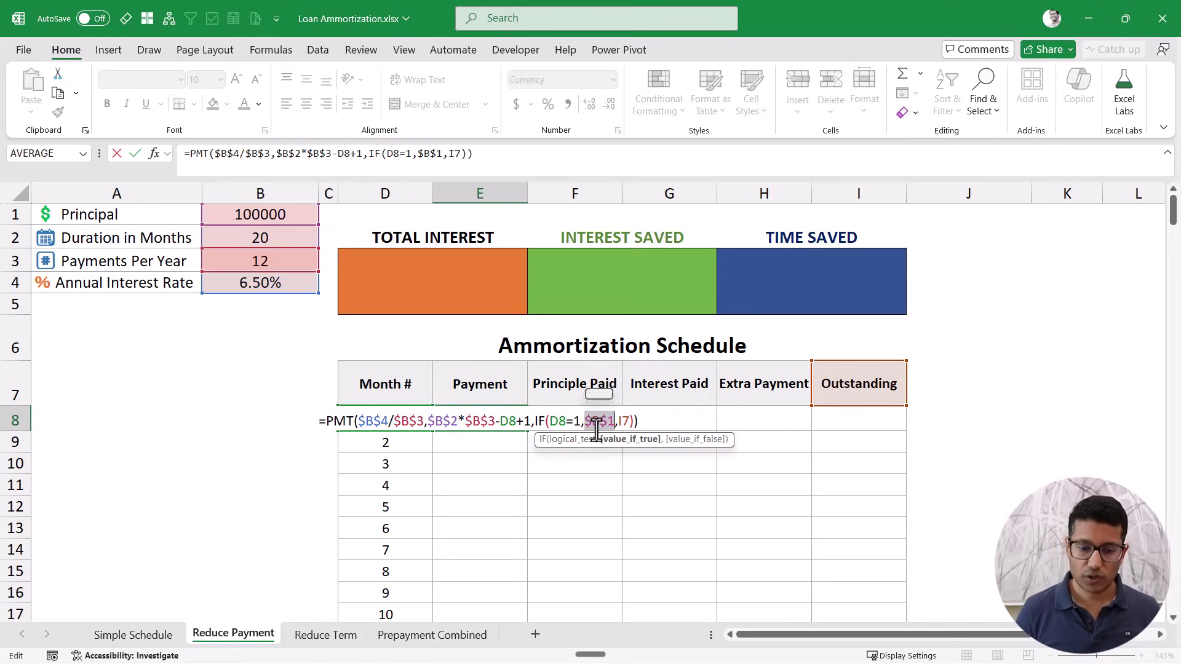
{"action": "key", "text": "ctrl+Return"}
{"action": "double_click", "coordinate": [528, 431]}
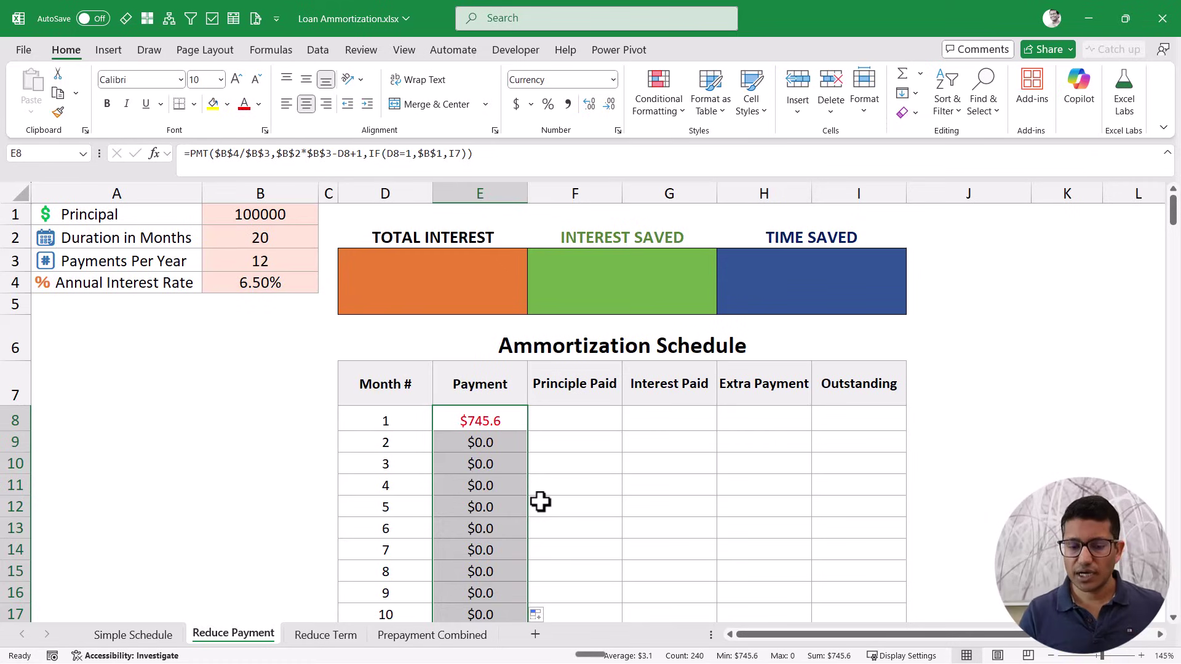
Step: Start a PPMT formula in F8 for the principal paid, with B4/B3 as the rate and 1 as the period
{"action": "left_click", "coordinate": [561, 422]}
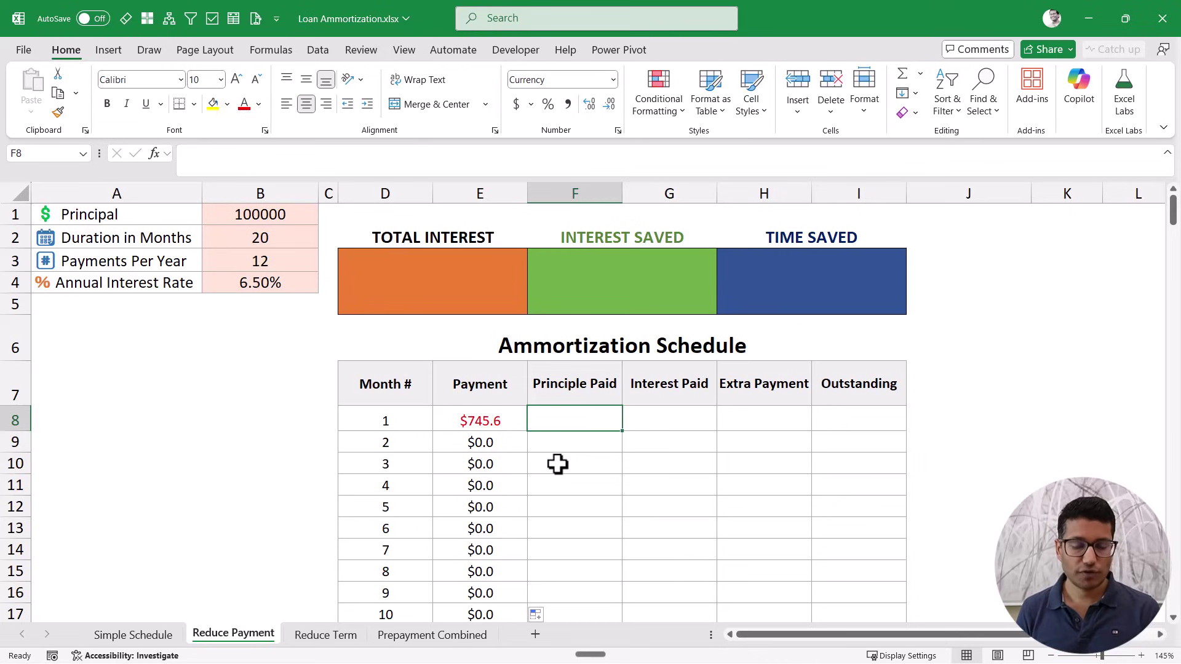
{"action": "type", "text": "=PPMT("}
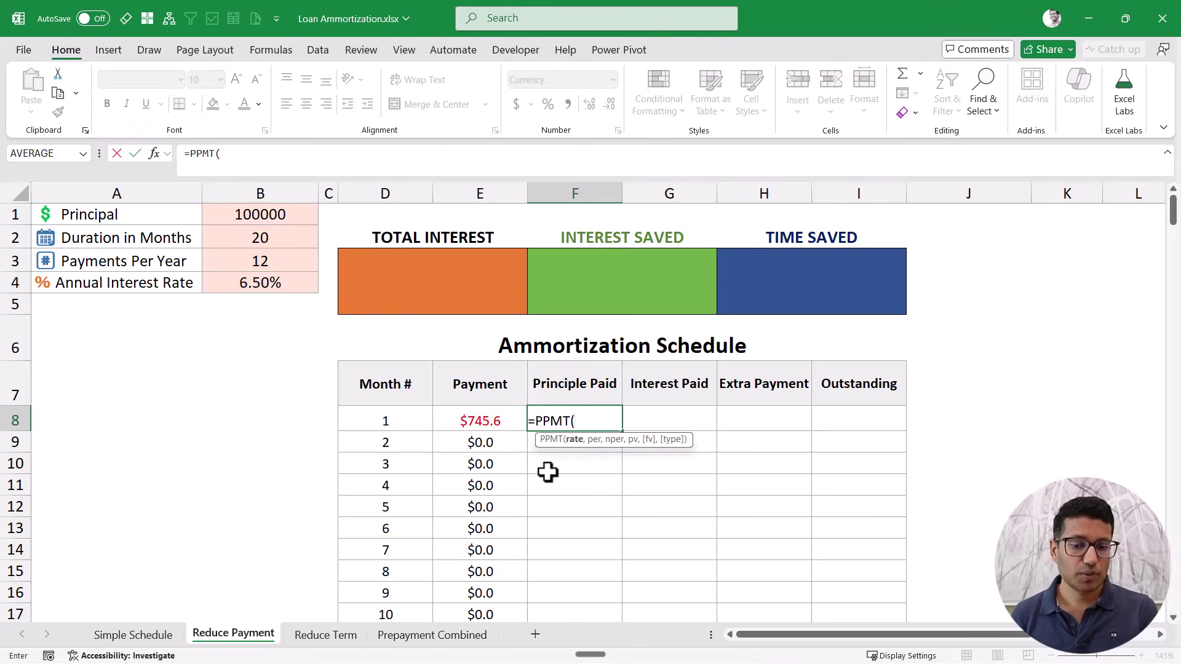
{"action": "left_click", "coordinate": [264, 283]}
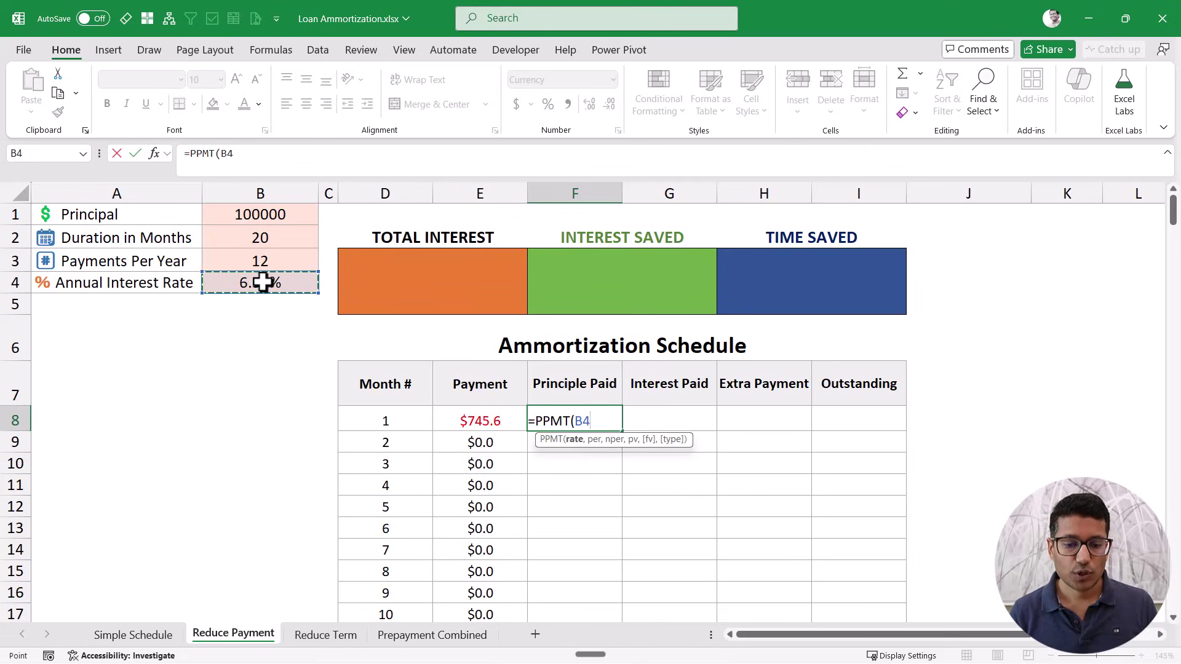
{"action": "type", "text": "/"}
{"action": "left_click", "coordinate": [265, 263]}
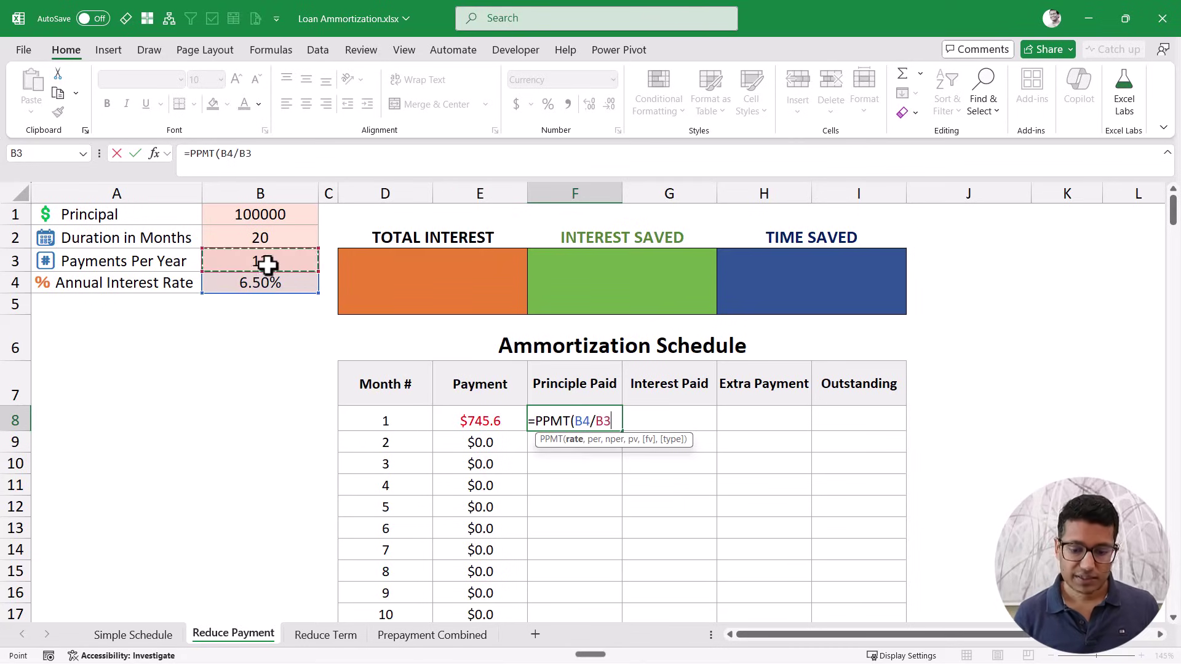
{"action": "type", "text": ","}
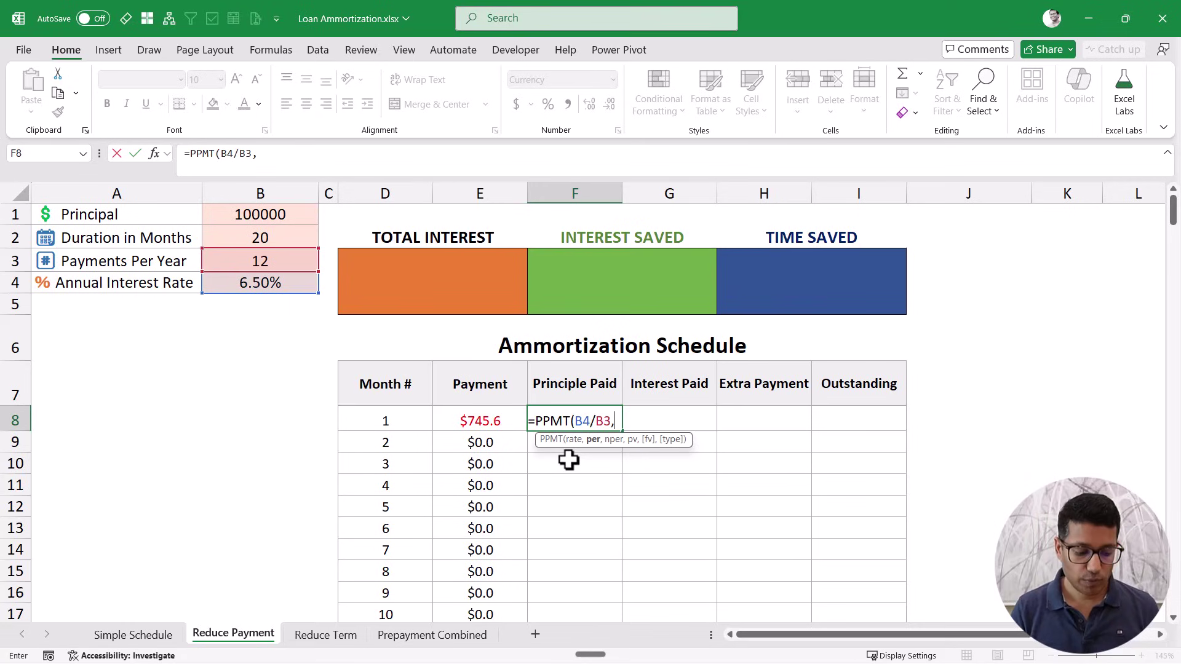
{"action": "type", "text": "1,"}
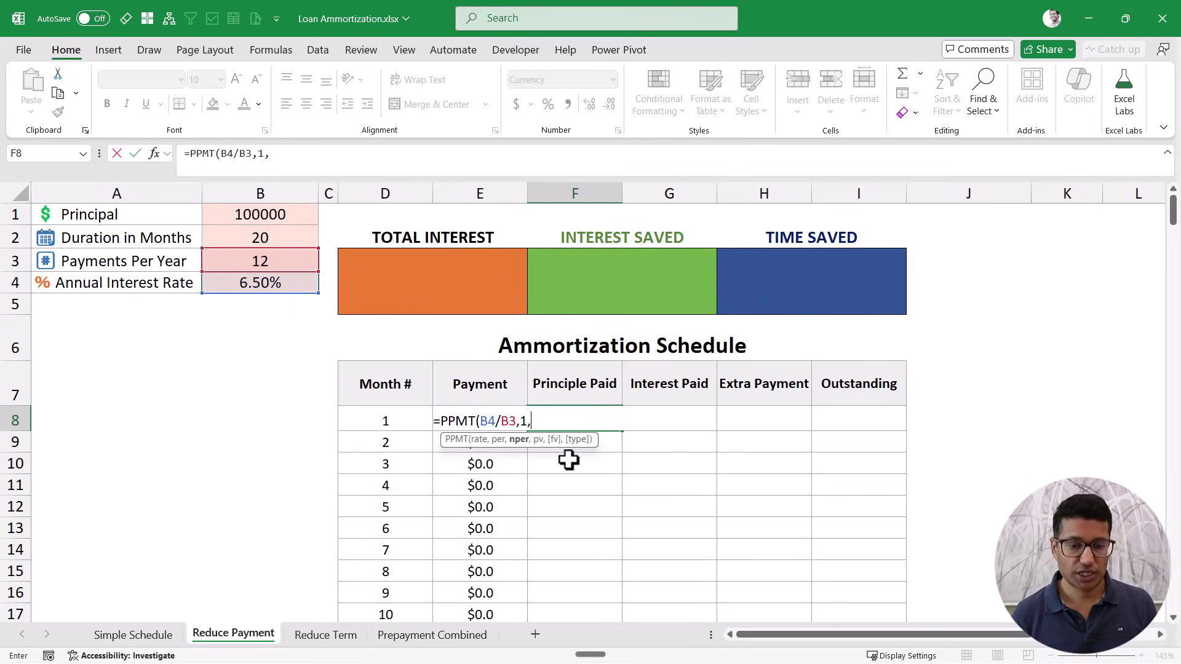
Step: Add the remaining number of payments, B2*B3-D8+1, as the nper argument of the PPMT formula in F8
{"action": "left_click", "coordinate": [249, 235]}
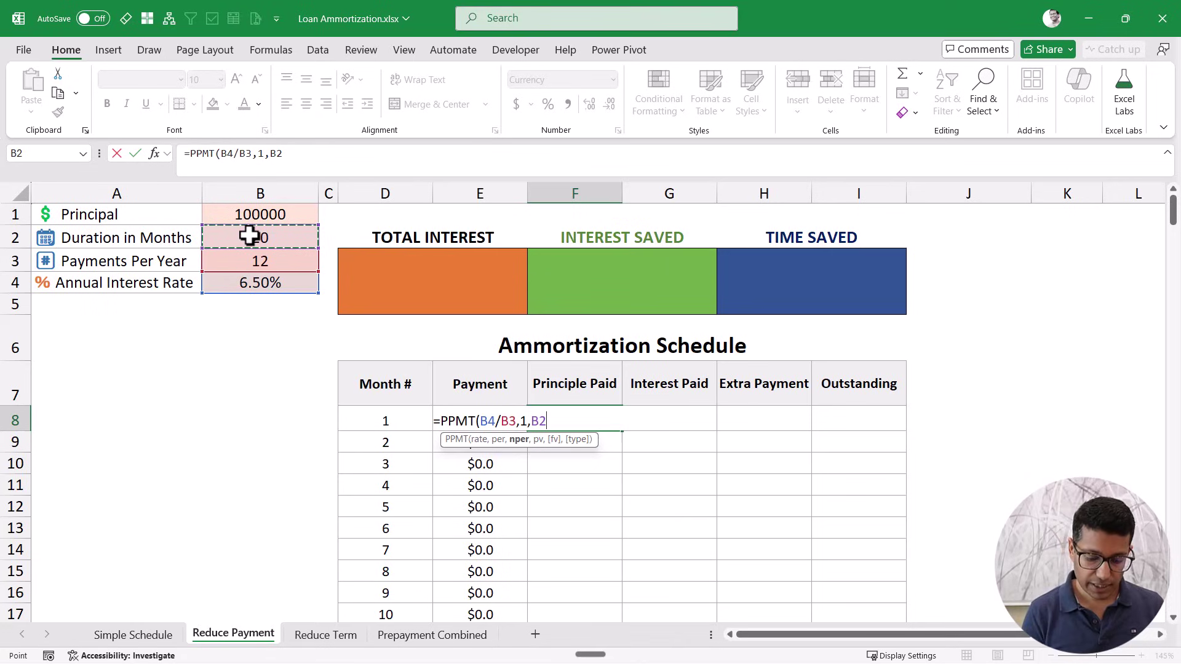
{"action": "type", "text": "*"}
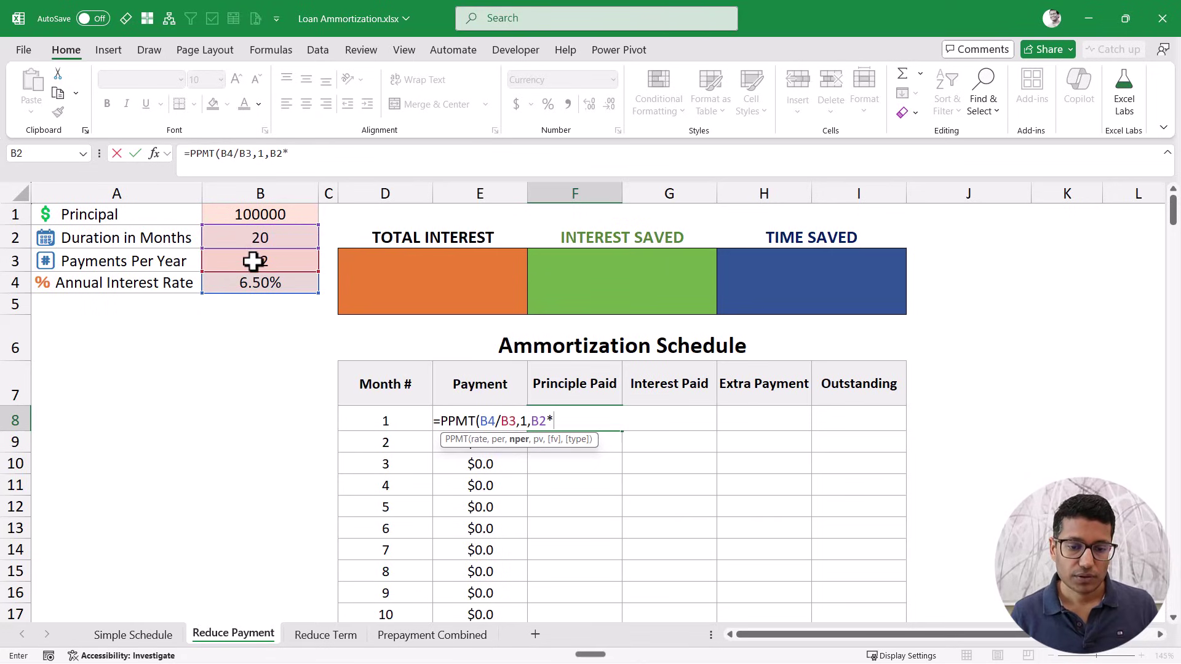
{"action": "left_click", "coordinate": [252, 261]}
{"action": "type", "text": "-"}
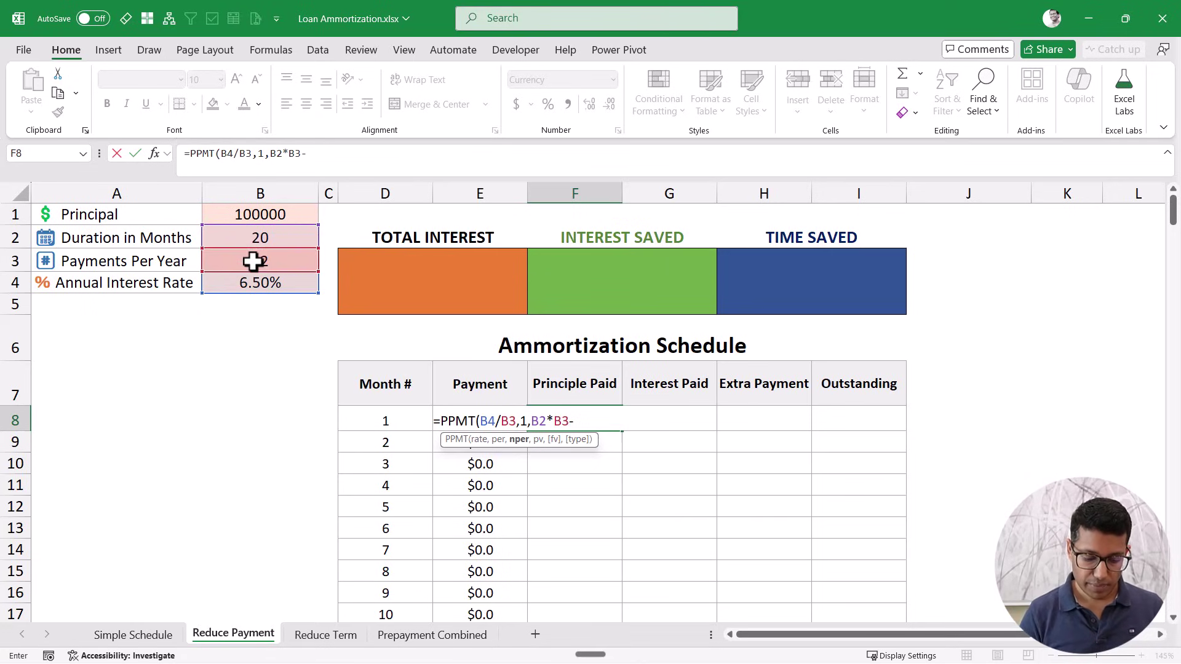
{"action": "type", "text": "D8+1"}
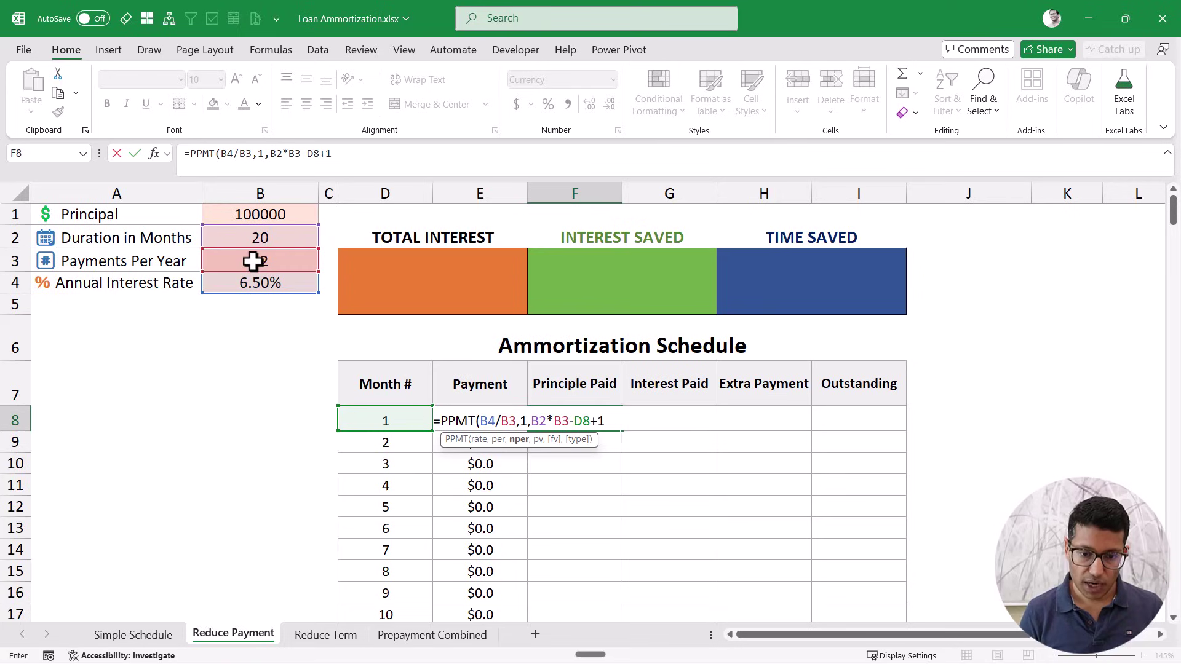
Step: Complete the F8 principal formula with IF(D8=1,B1,I7) as the present value argument
{"action": "type", "text": ","}
{"action": "type", "text": "If"}
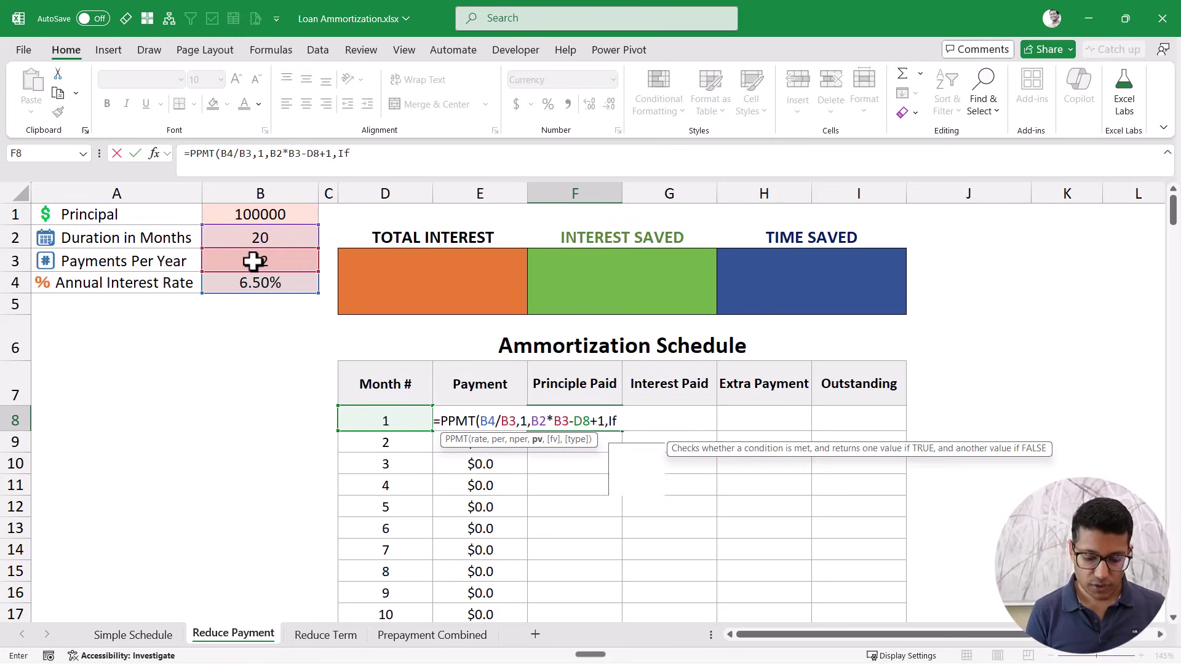
{"action": "type", "text": "(D8=1,"}
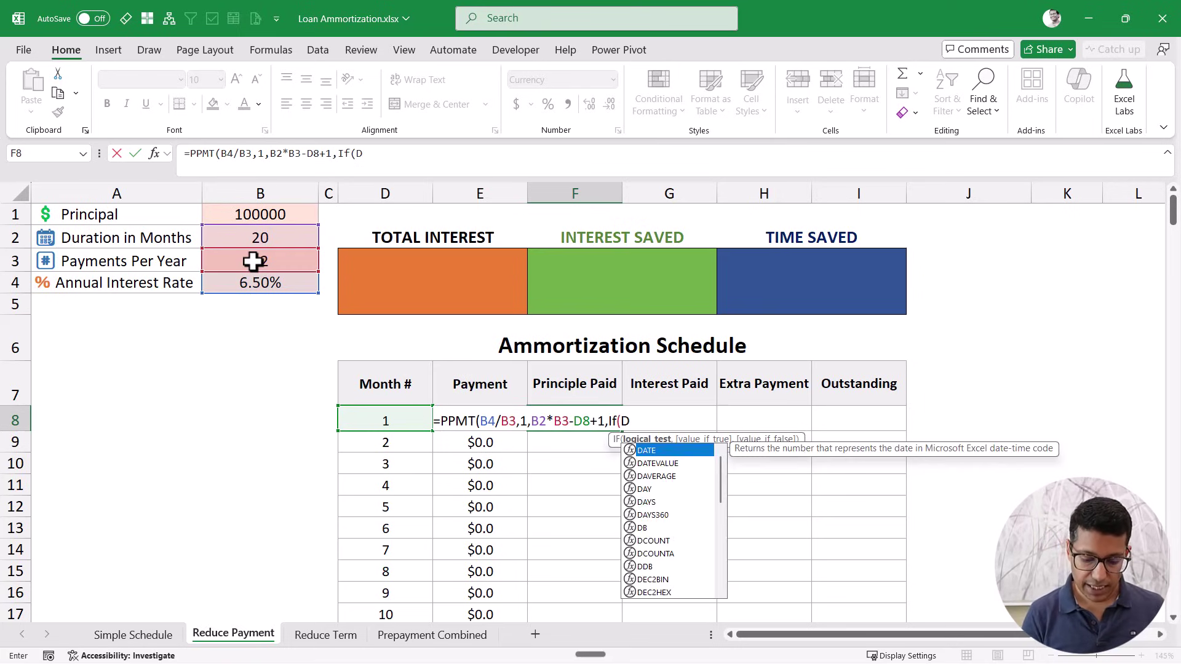
{"action": "left_click", "coordinate": [248, 216]}
{"action": "type", "text": ","}
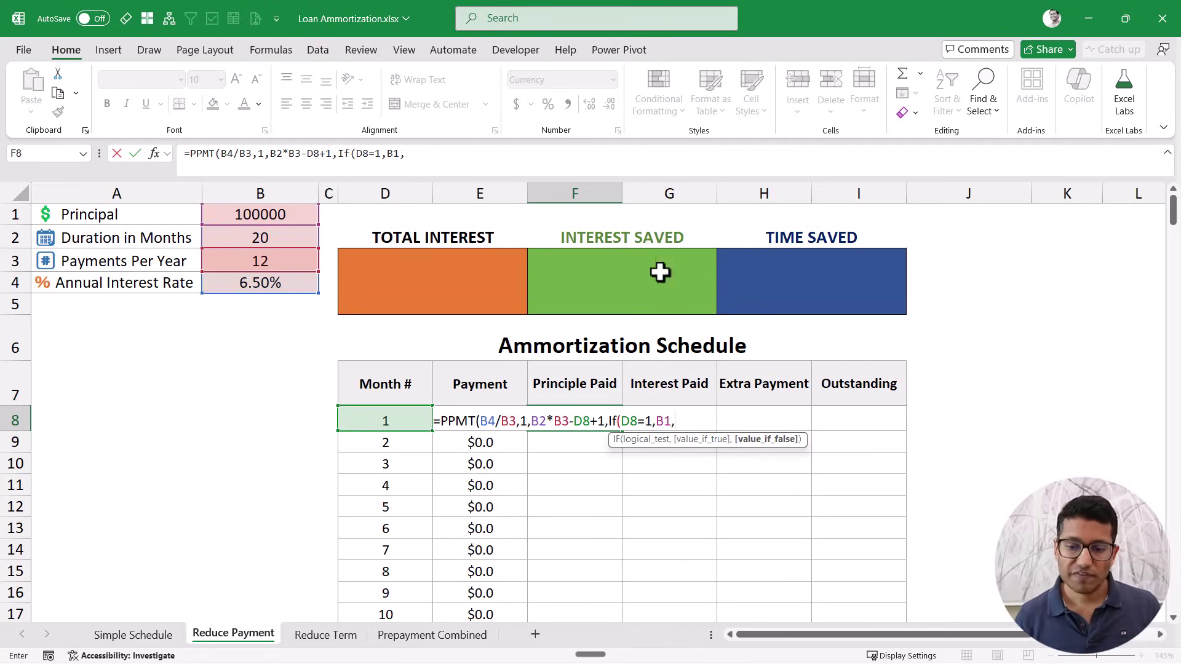
{"action": "left_click", "coordinate": [860, 383]}
{"action": "type", "text": "))"}
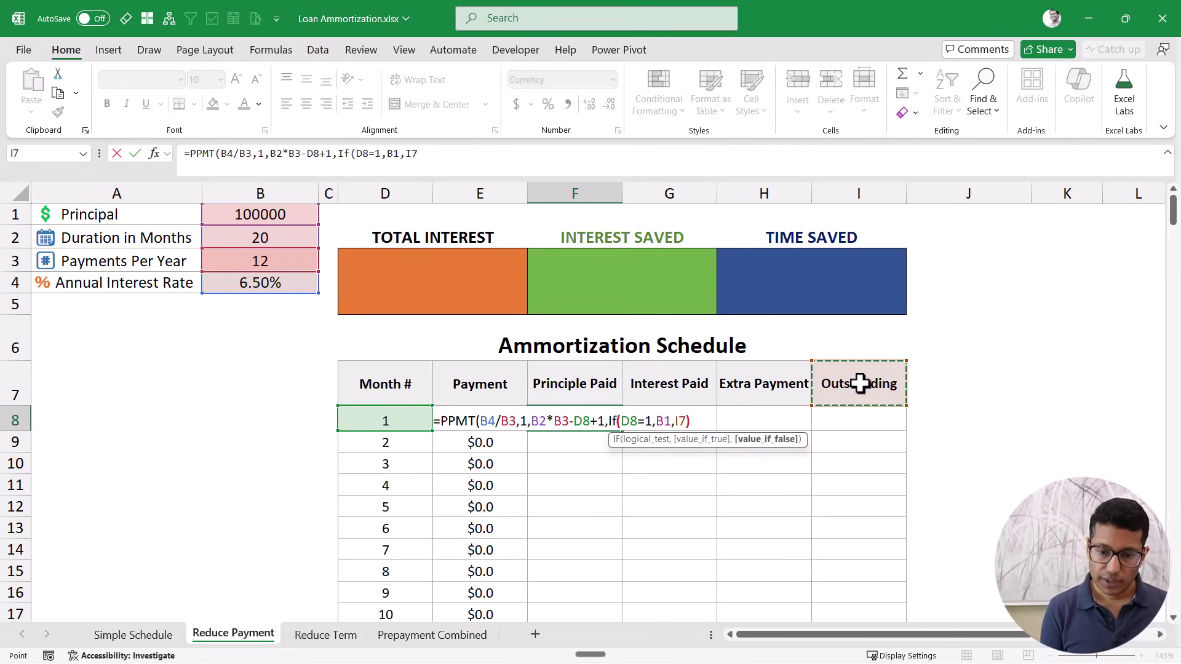
{"action": "key", "text": "ctrl+Return"}
Step: Make the B1, B2, B3 and B4 references in the F8 principal formula absolute and fill it down the Principle Paid column
{"action": "key", "text": "F2"}
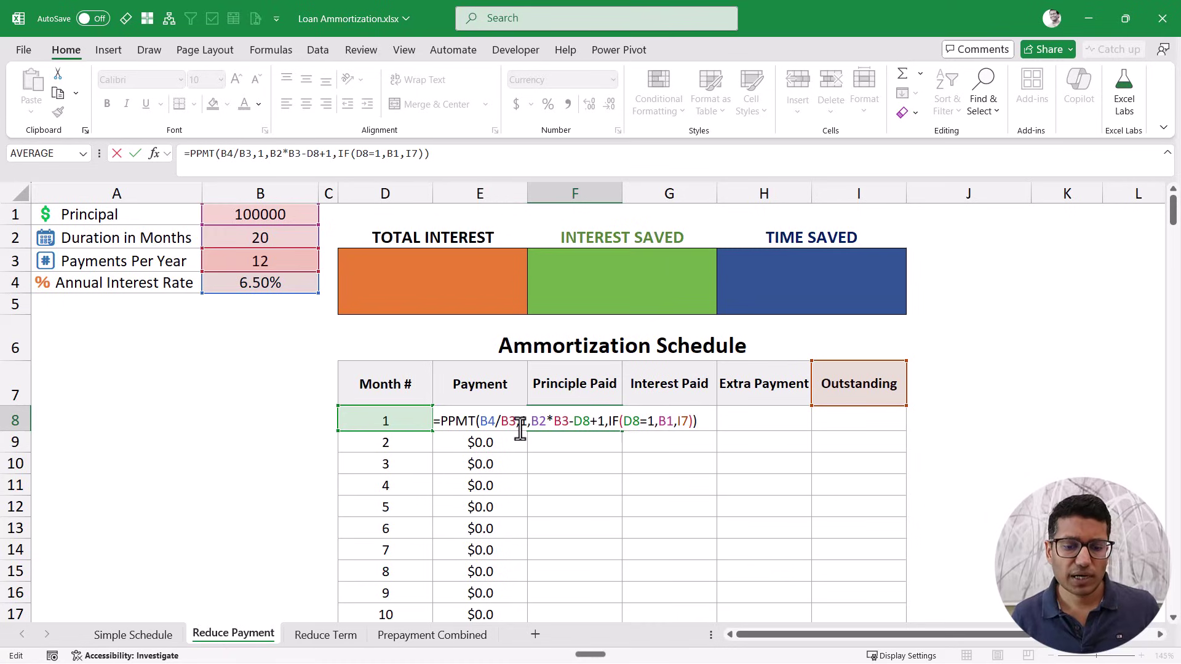
{"action": "left_click", "coordinate": [491, 423]}
{"action": "key", "text": "F4"}
{"action": "left_click", "coordinate": [519, 424]}
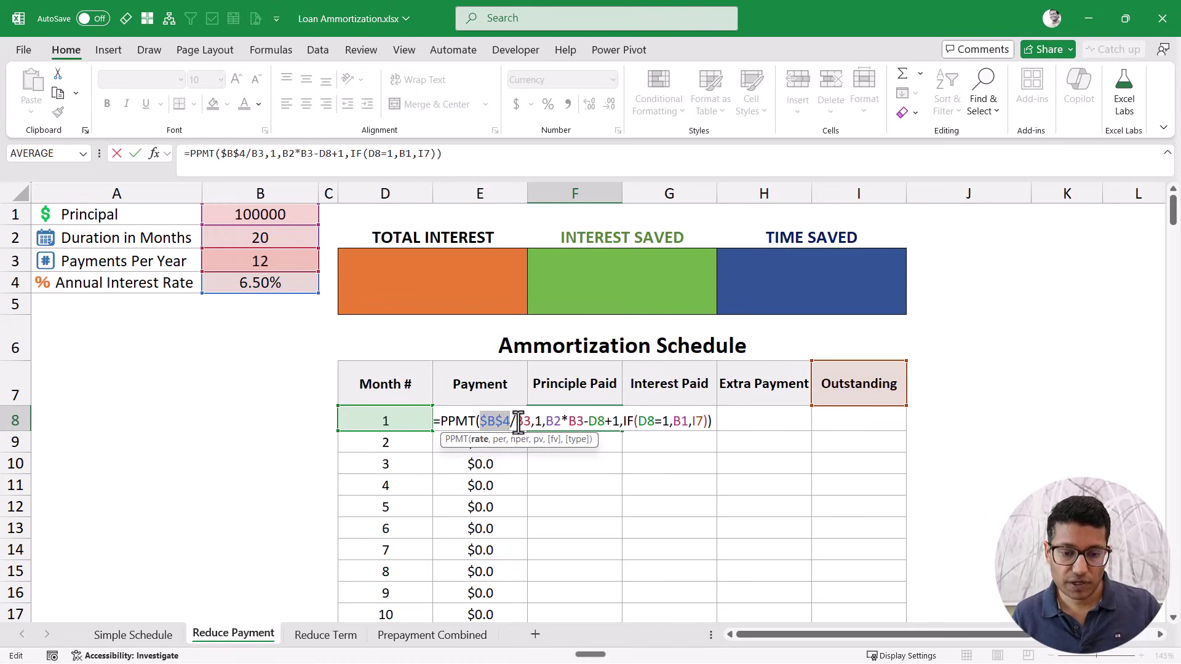
{"action": "key", "text": "F4"}
{"action": "left_click", "coordinate": [490, 423]}
{"action": "key", "text": "F4"}
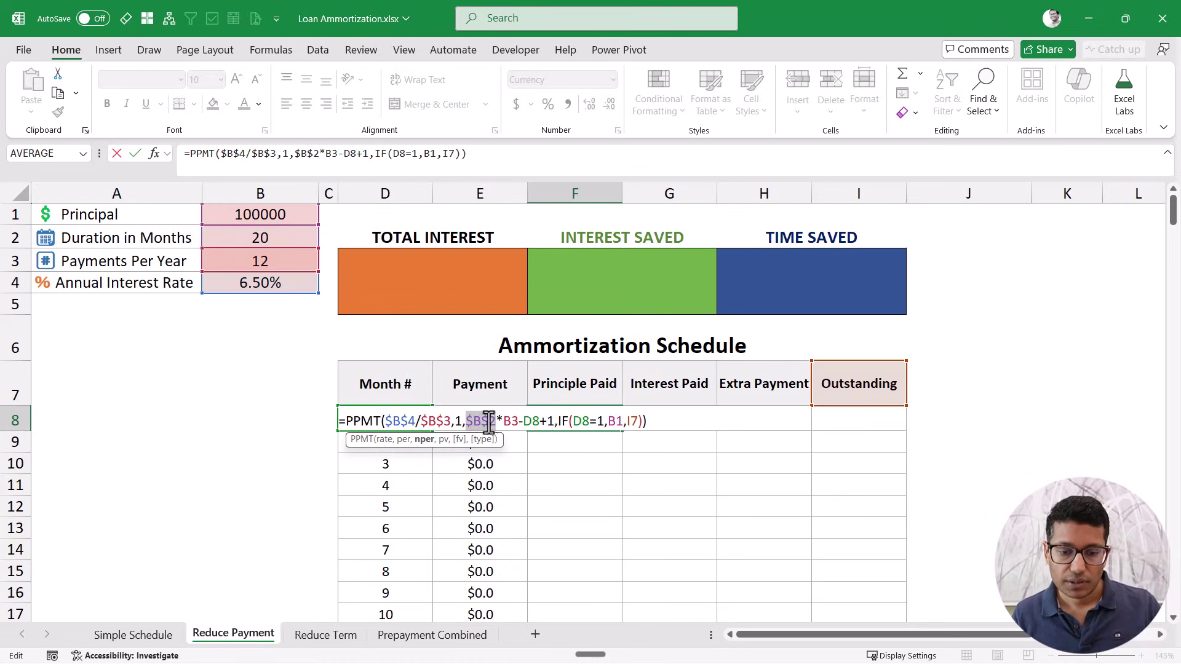
{"action": "left_click", "coordinate": [511, 423]}
{"action": "key", "text": "F4"}
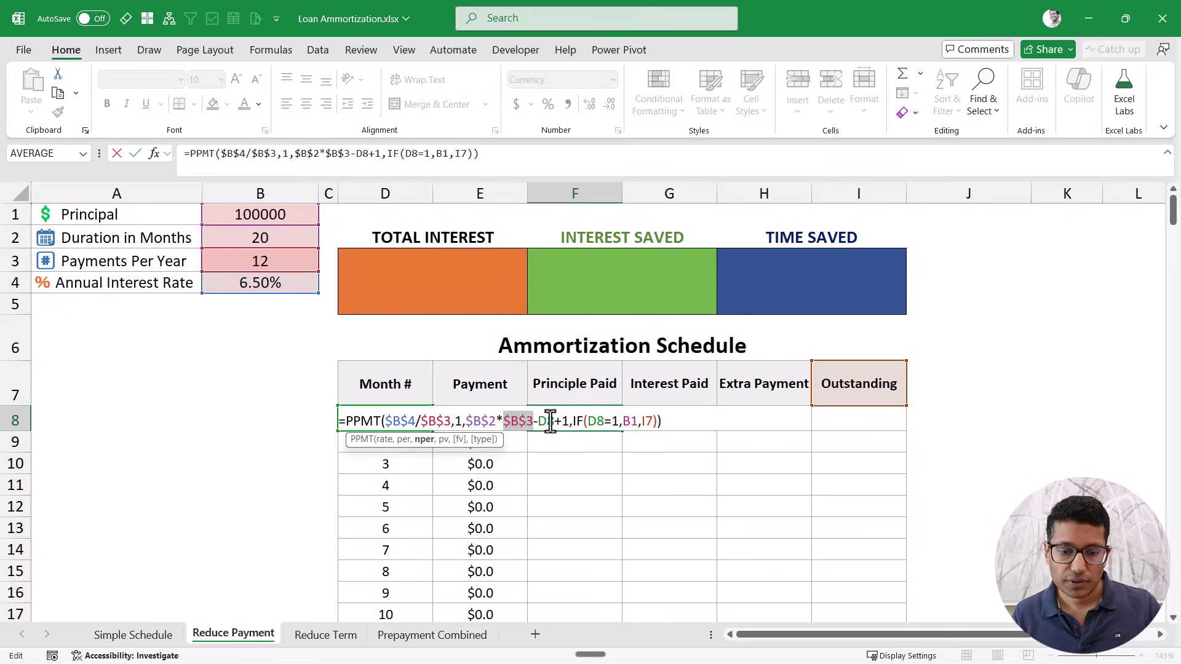
{"action": "left_click", "coordinate": [615, 422]}
{"action": "key", "text": "F4"}
{"action": "key", "text": "ctrl+Return"}
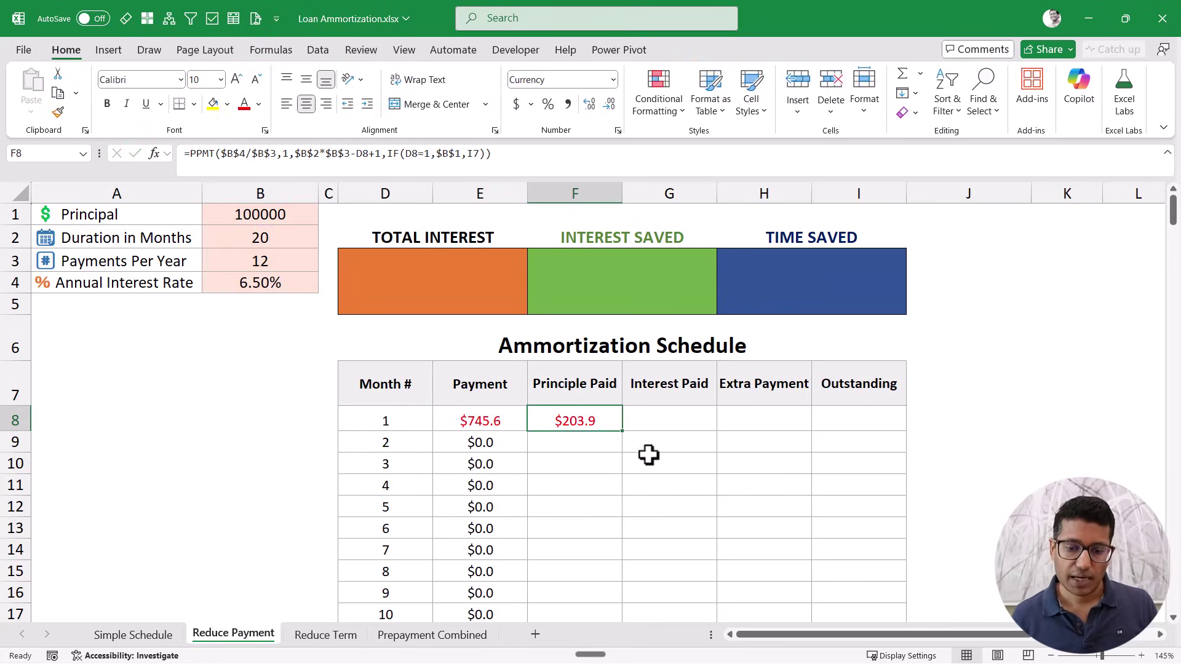
{"action": "double_click", "coordinate": [623, 433]}
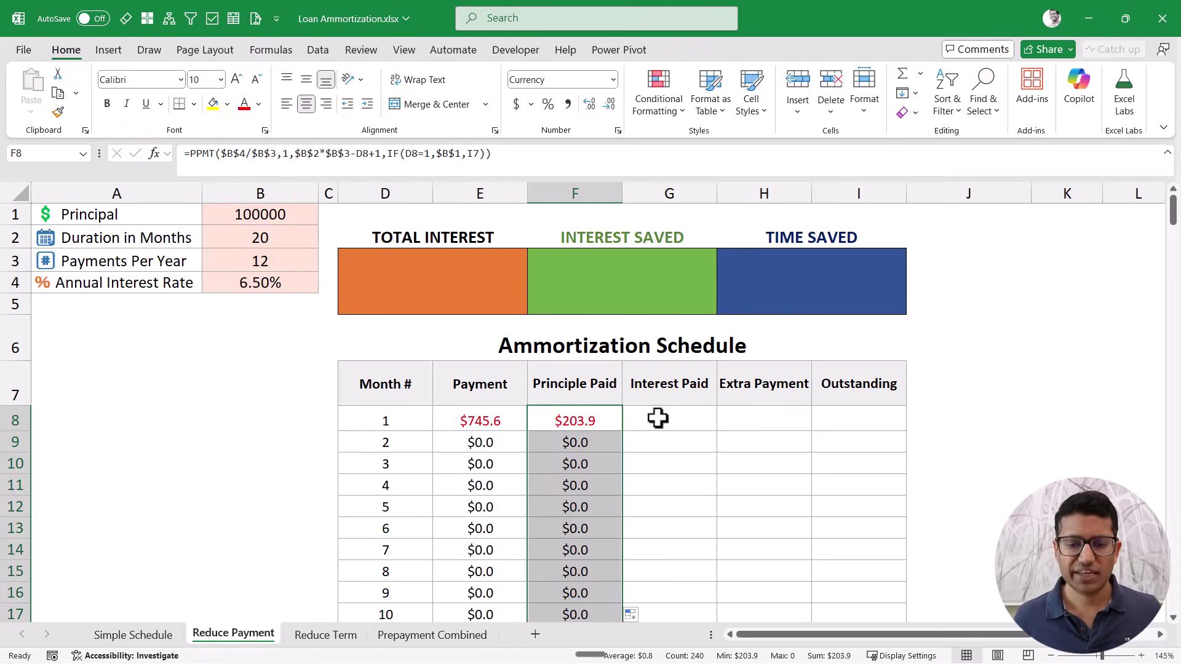
Step: Calculate the interest paid in G8 with =E8-F8 and fill the formula down the Interest Paid column
{"action": "left_click_drag", "start_coordinate": [660, 418], "coordinate": [677, 467]}
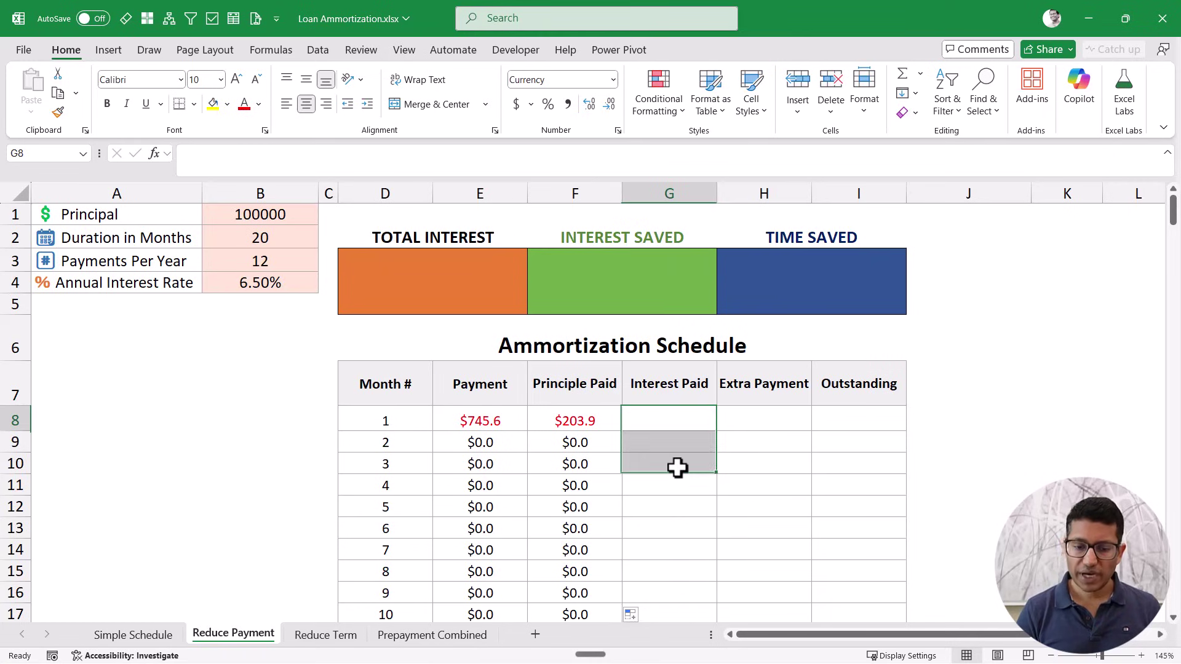
{"action": "type", "text": "="}
{"action": "left_click", "coordinate": [513, 418]}
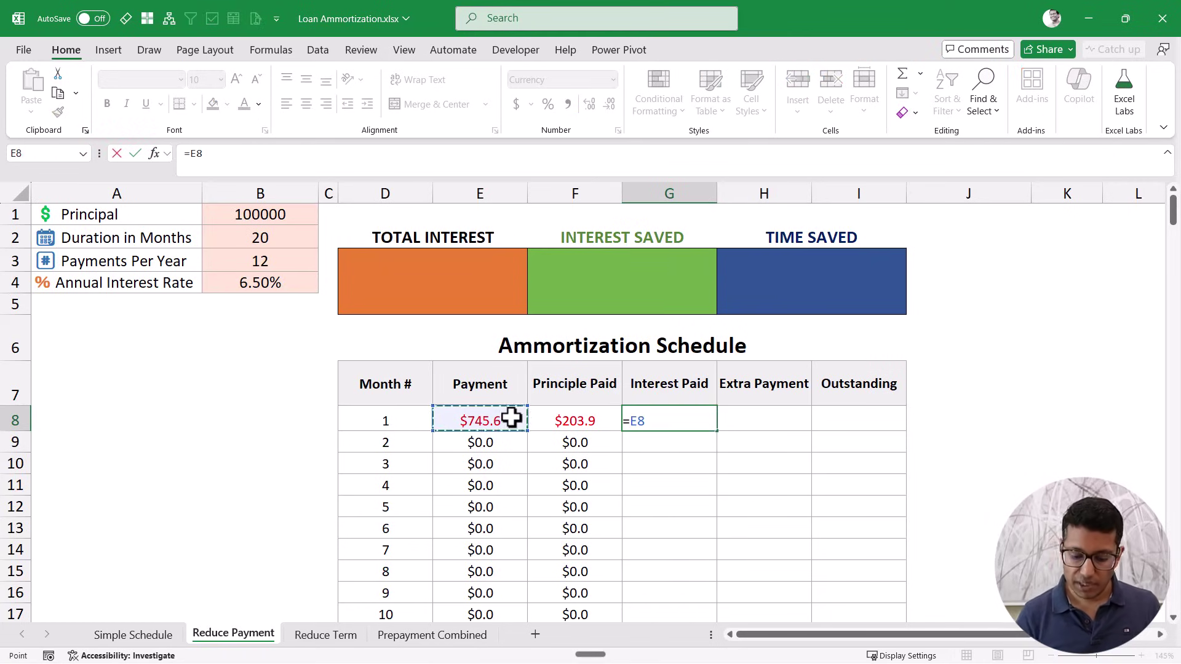
{"action": "type", "text": "-"}
{"action": "left_click", "coordinate": [556, 419]}
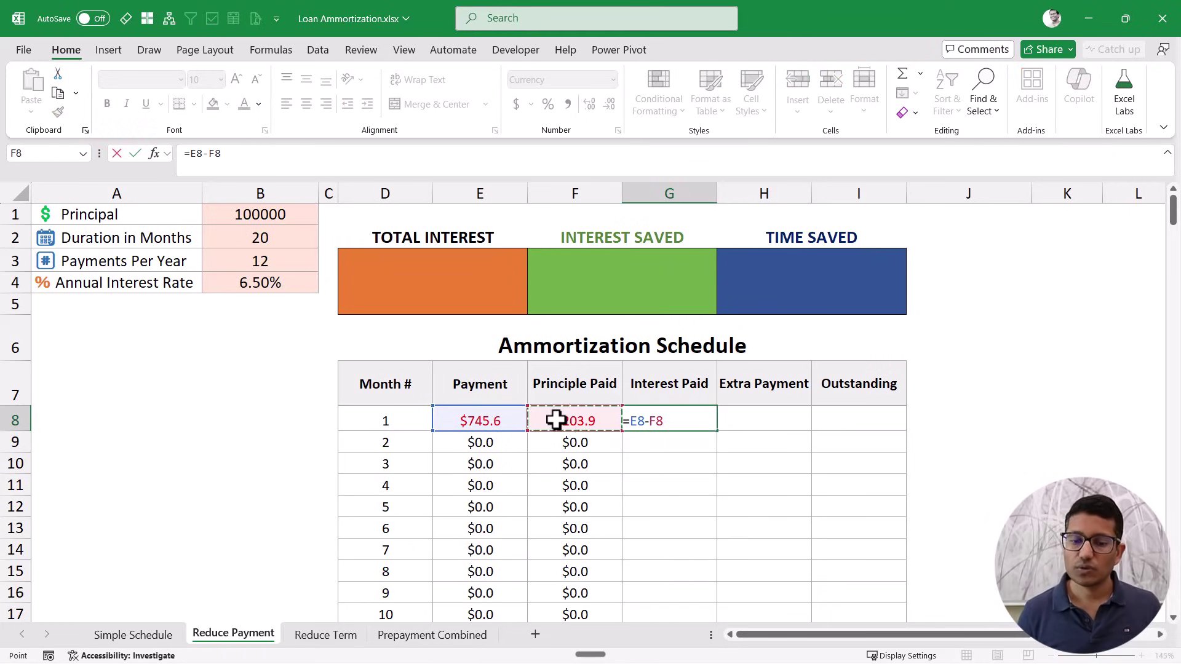
{"action": "key", "text": "Return"}
{"action": "key", "text": "Up"}
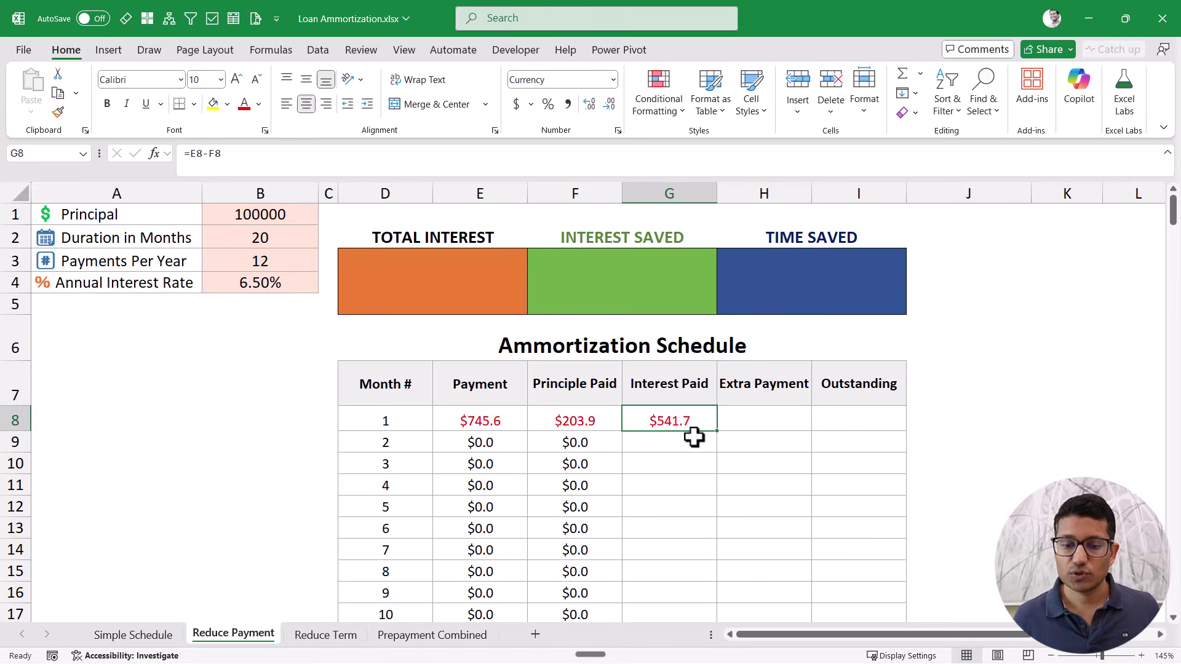
{"action": "double_click", "coordinate": [718, 433]}
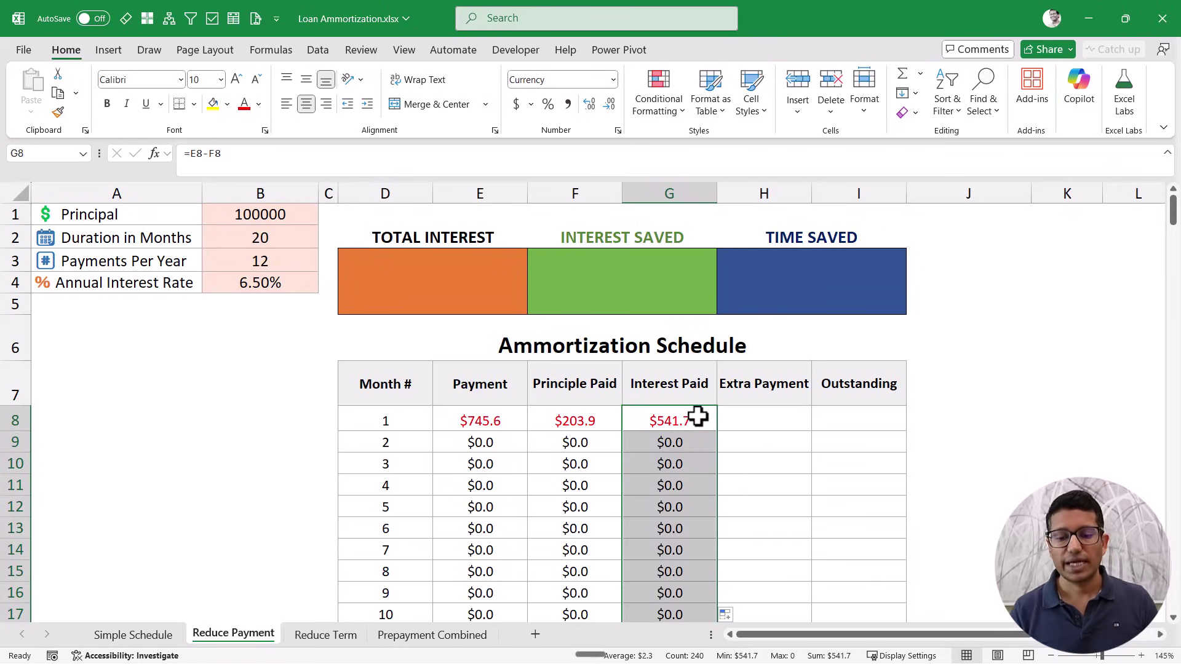
{"action": "left_click", "coordinate": [833, 417]}
{"action": "key", "text": "shift+Down"}
{"action": "key", "text": "shift+Down"}
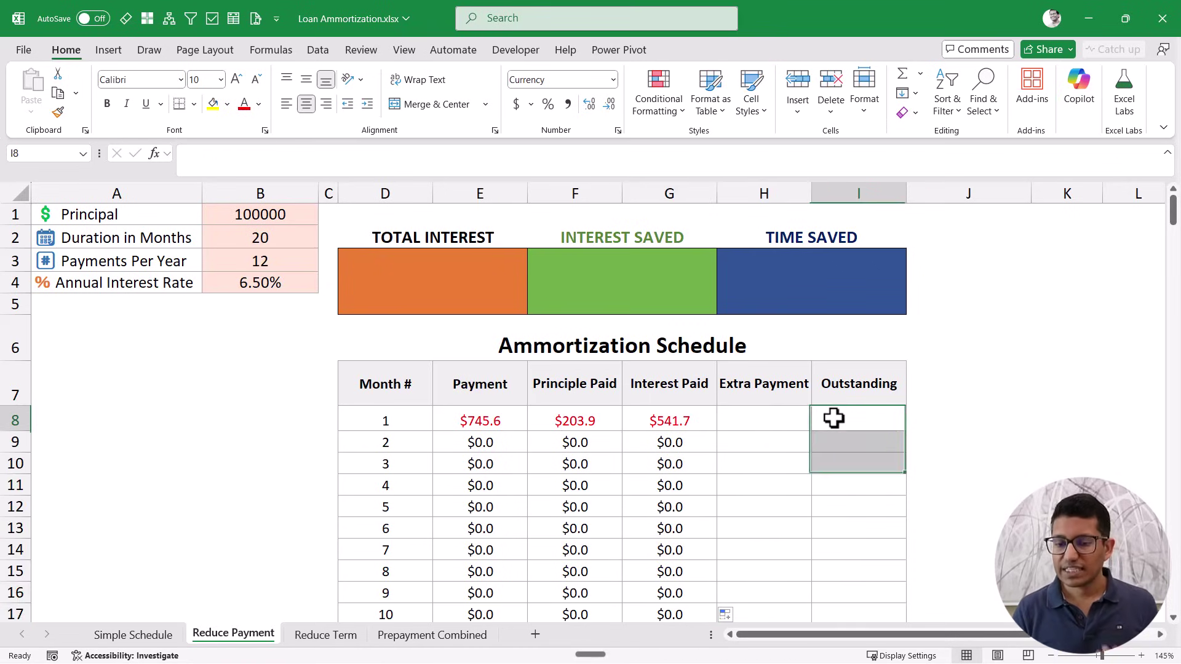
{"action": "left_click", "coordinate": [834, 419]}
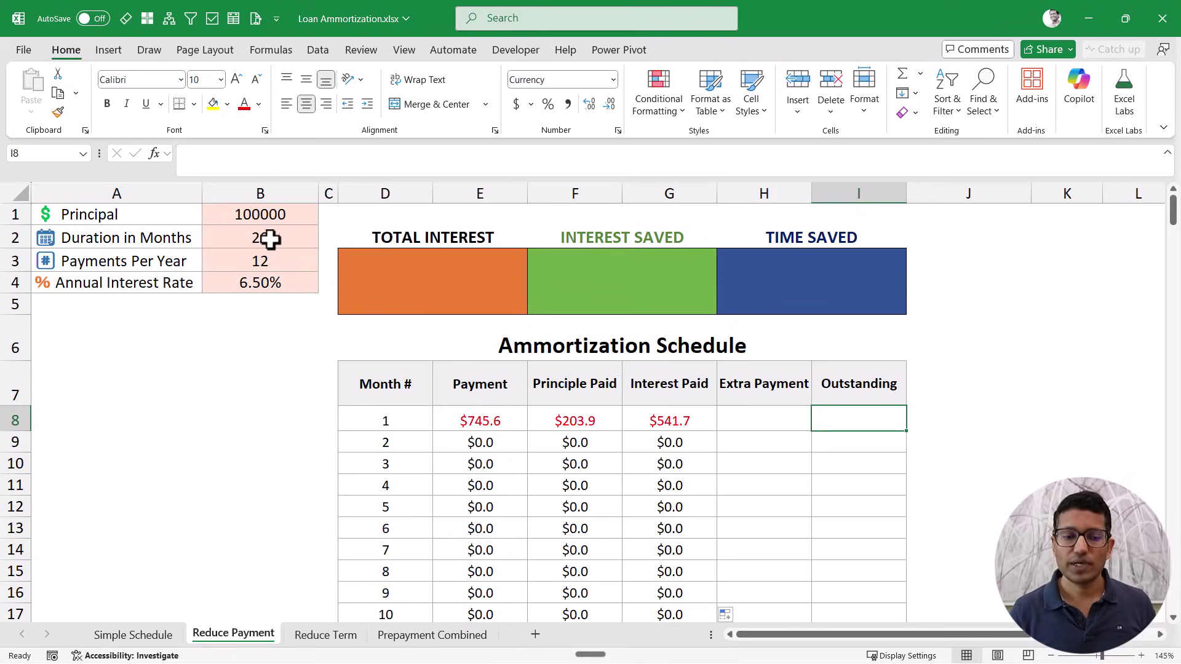
{"action": "left_click", "coordinate": [252, 215]}
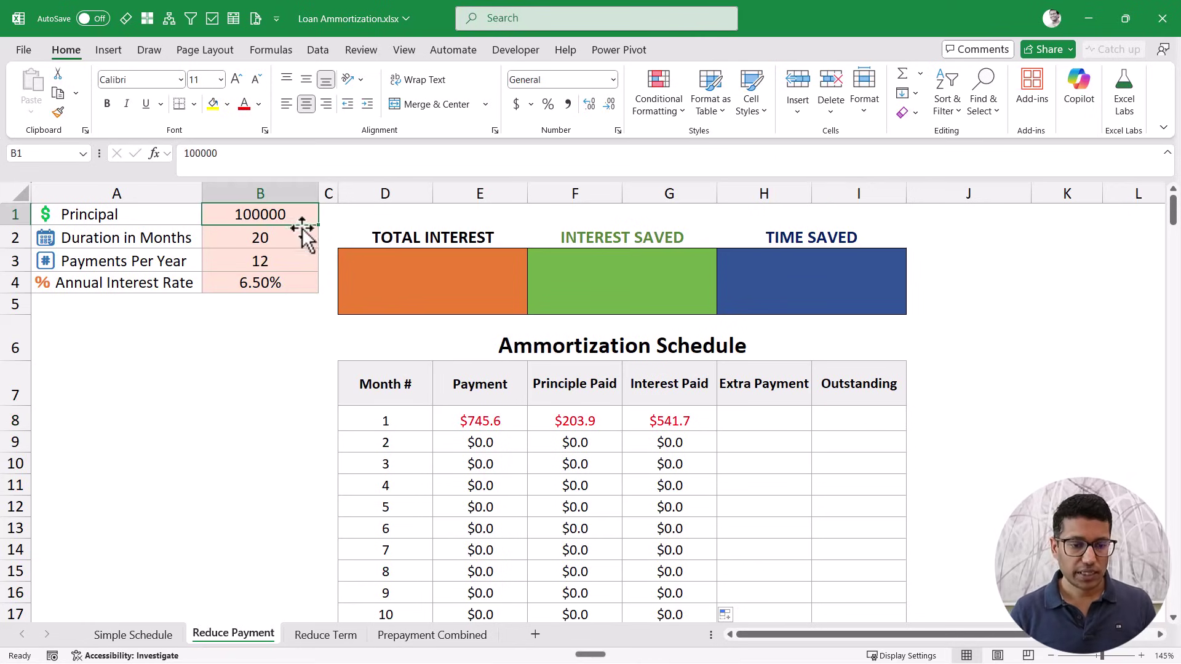
{"action": "left_click", "coordinate": [574, 420]}
{"action": "left_click", "coordinate": [470, 419]}
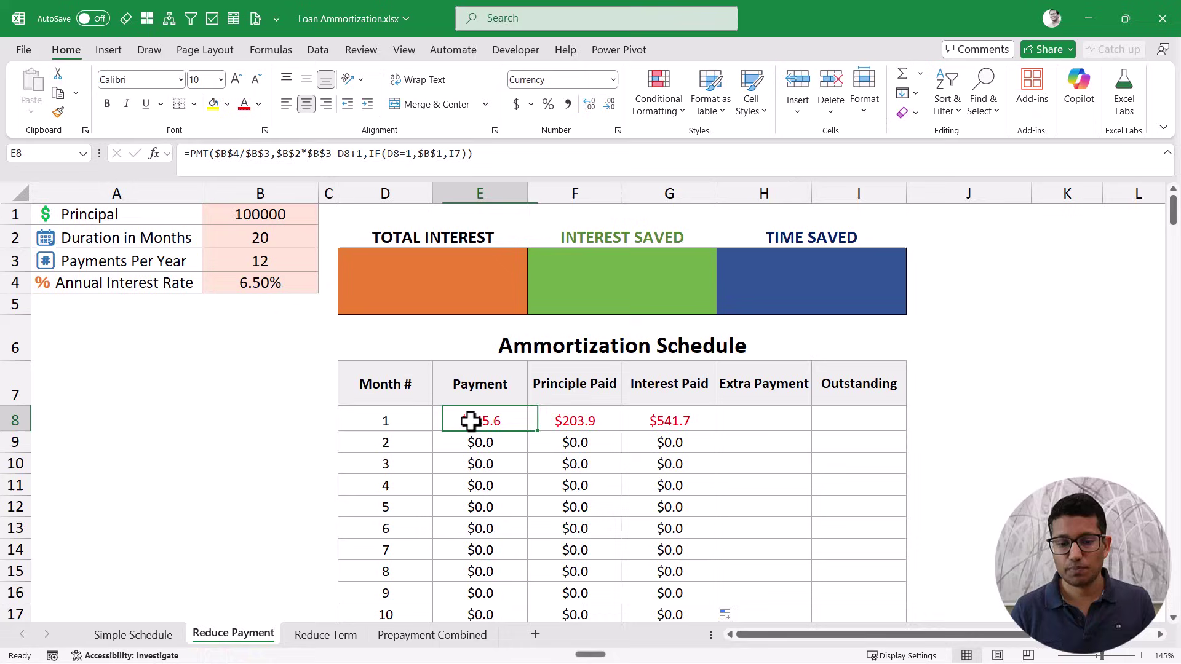
Step: Calculate the month 1 outstanding balance in I8 with =$B$1-F8
{"action": "left_click", "coordinate": [584, 415]}
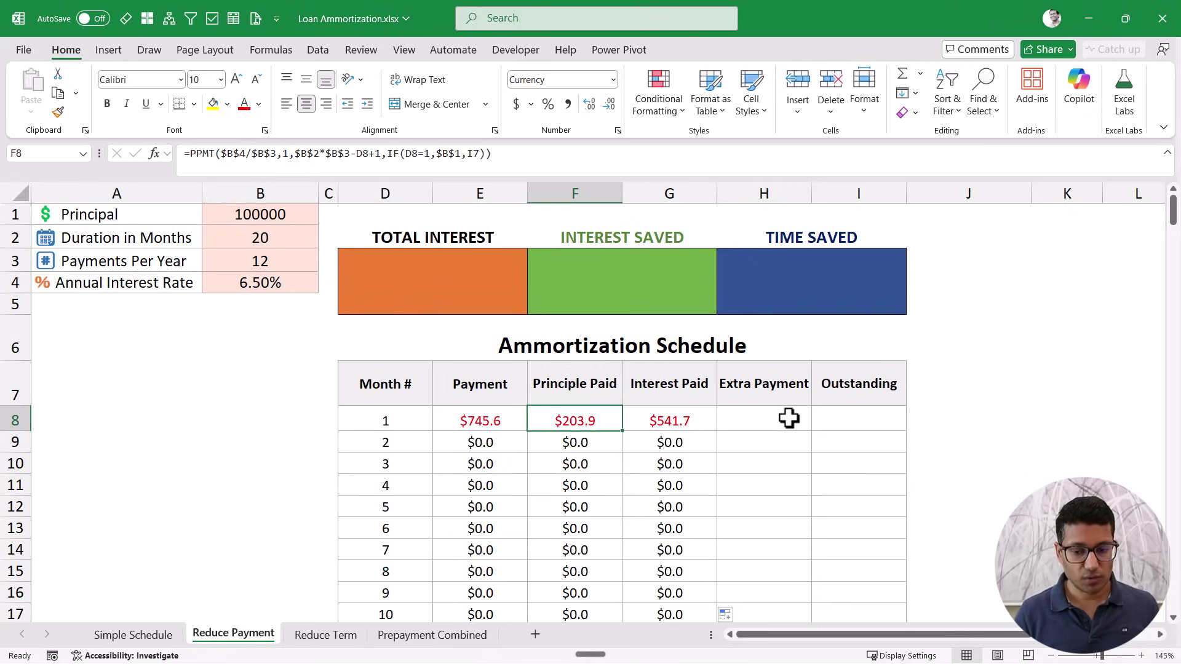
{"action": "left_click", "coordinate": [833, 419]}
{"action": "type", "text": "="}
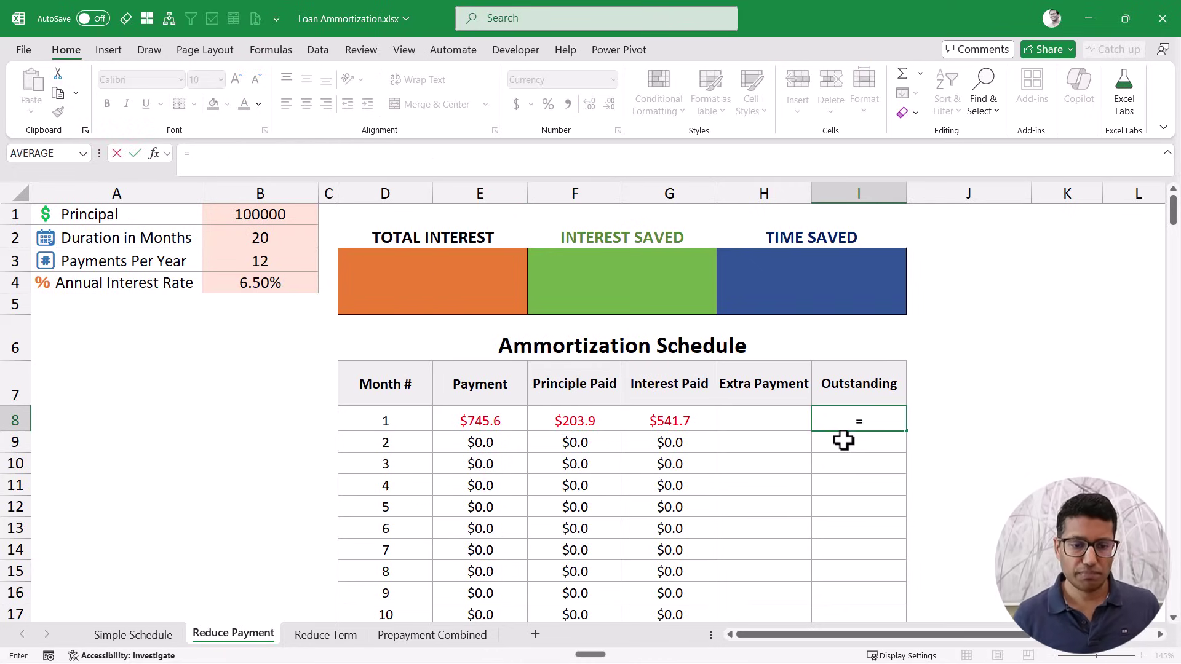
{"action": "left_click", "coordinate": [296, 214]}
{"action": "key", "text": "F4"}
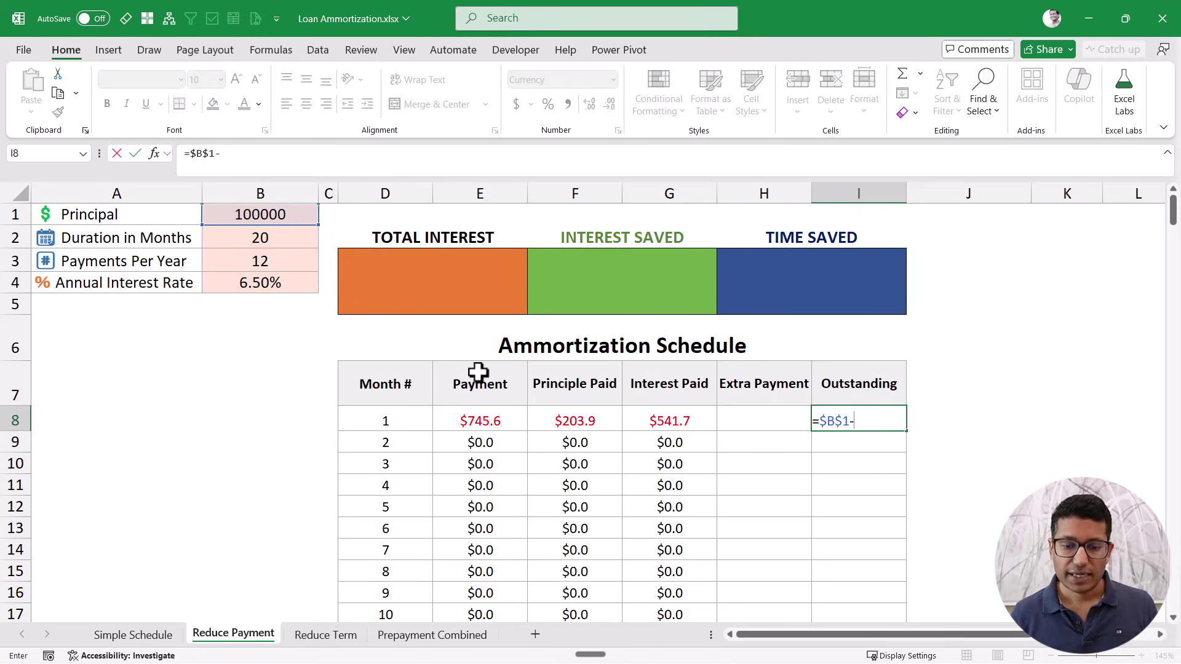
{"action": "left_click", "coordinate": [554, 420]}
{"action": "key", "text": "Return"}
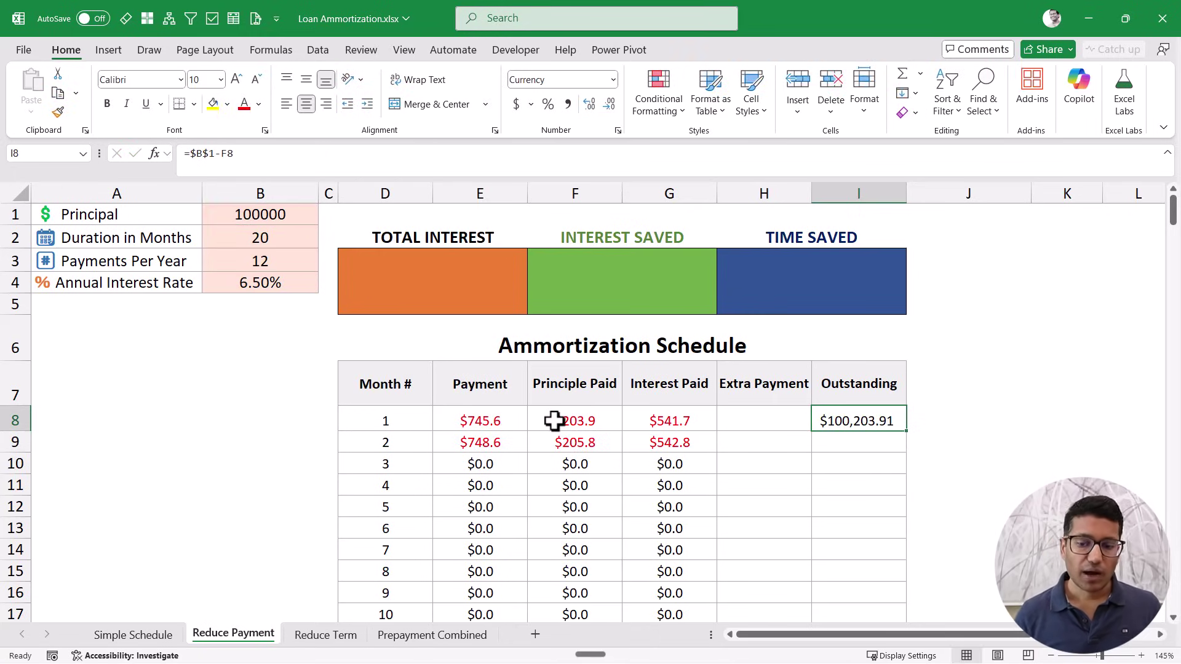
Step: Change the I8 outstanding formula to add the principal paid, =$B$1+F8
{"action": "left_click", "coordinate": [605, 421]}
{"action": "double_click", "coordinate": [846, 422]}
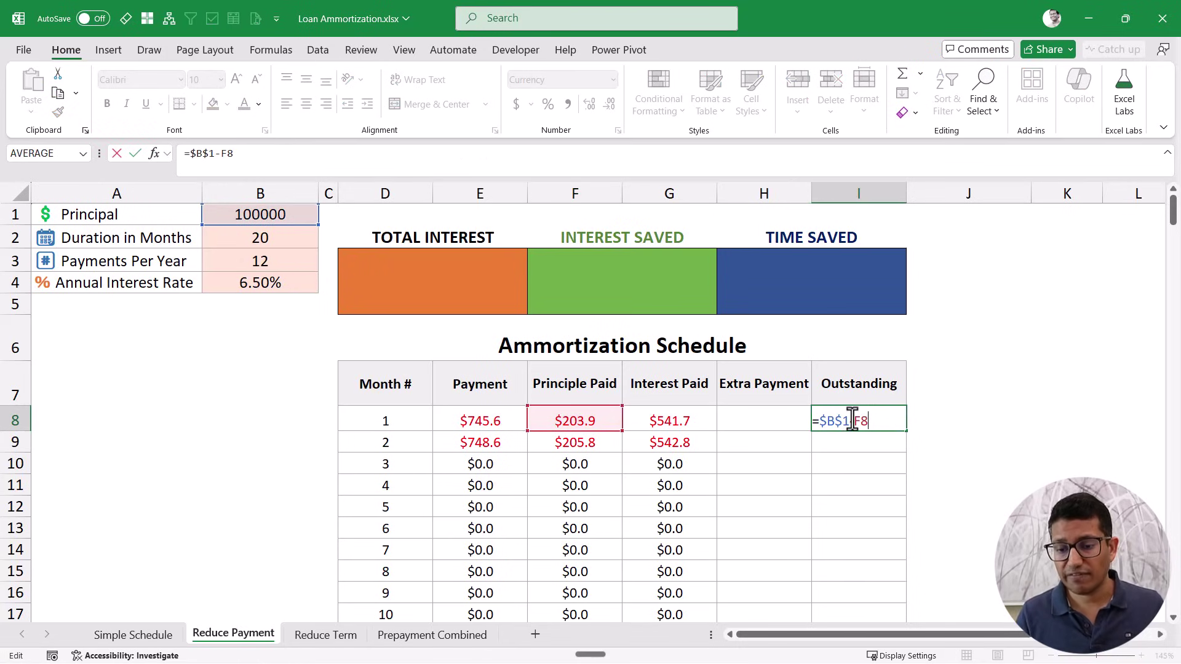
{"action": "key", "text": "BackSpace"}
{"action": "type", "text": "+"}
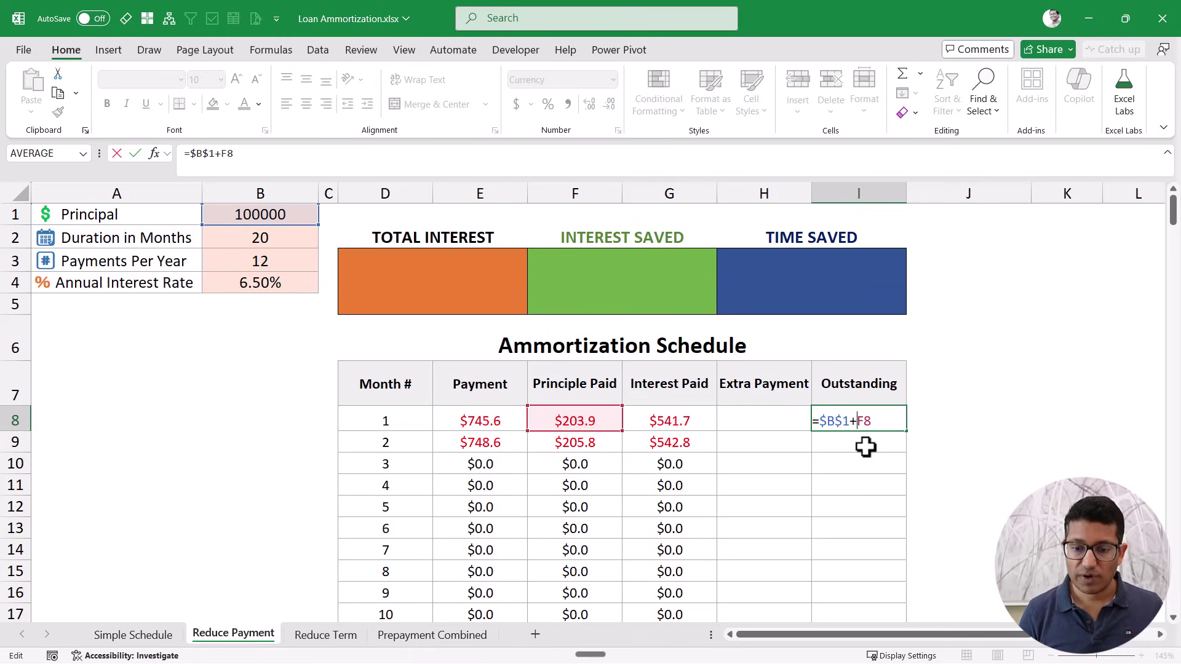
{"action": "key", "text": "Return"}
{"action": "key", "text": "Up"}
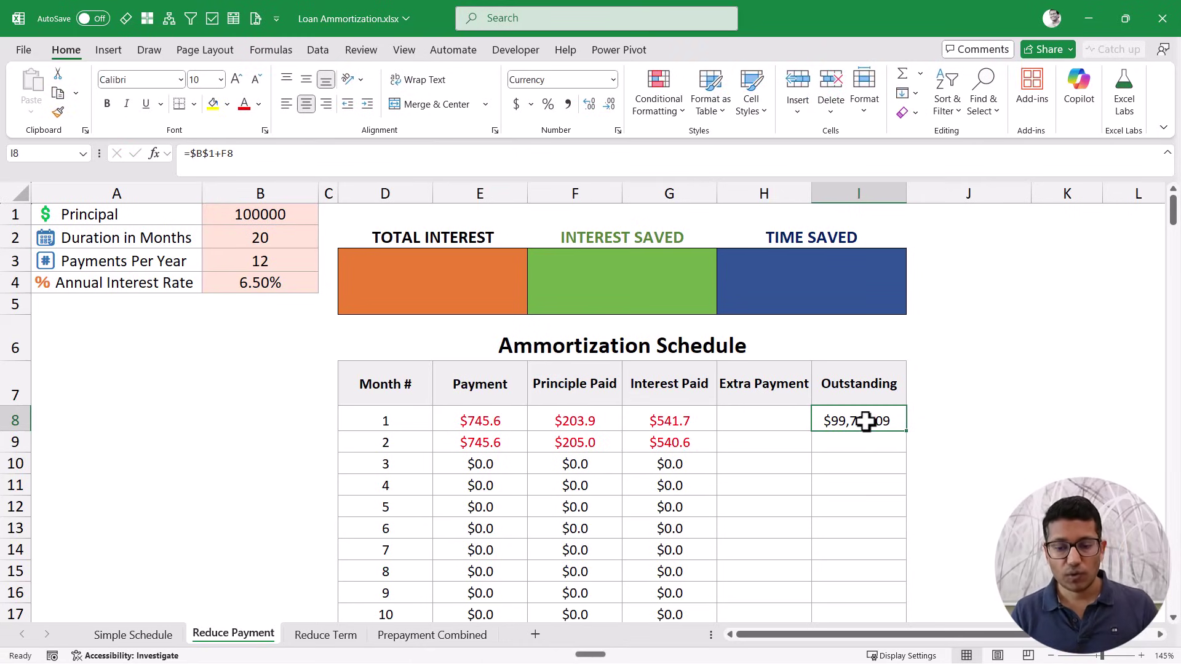
Step: Replace F8 in the I8 outstanding formula with the range total SUM(F8:F8)
{"action": "double_click", "coordinate": [866, 421]}
{"action": "double_click", "coordinate": [864, 421]}
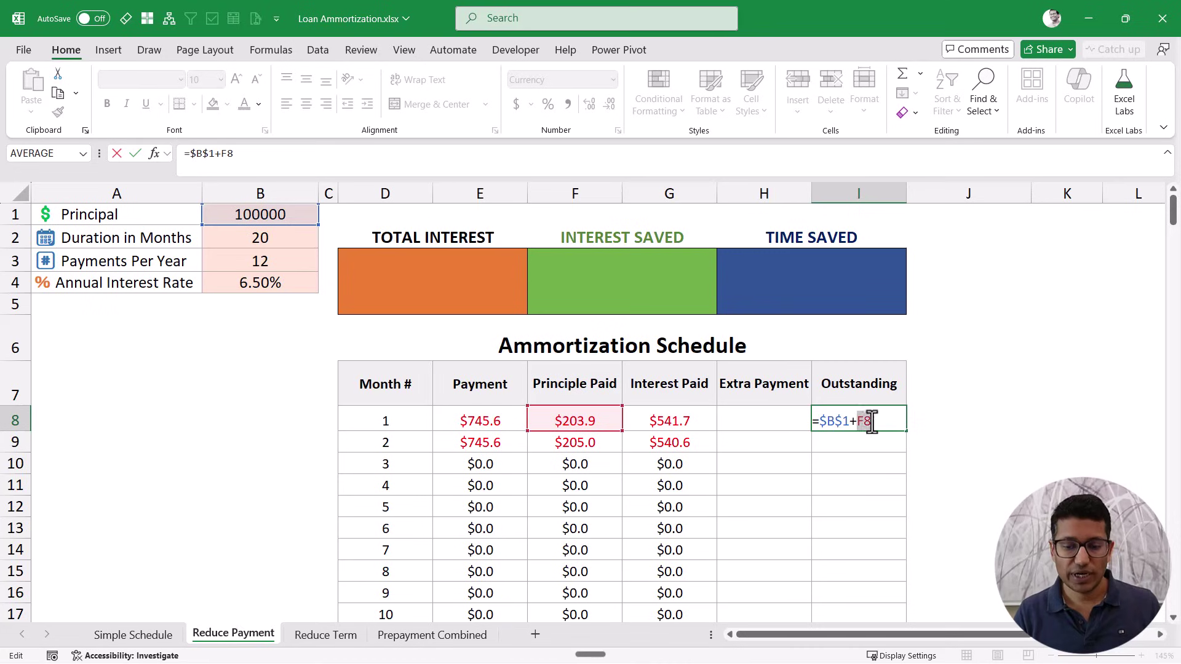
{"action": "key", "text": "Return"}
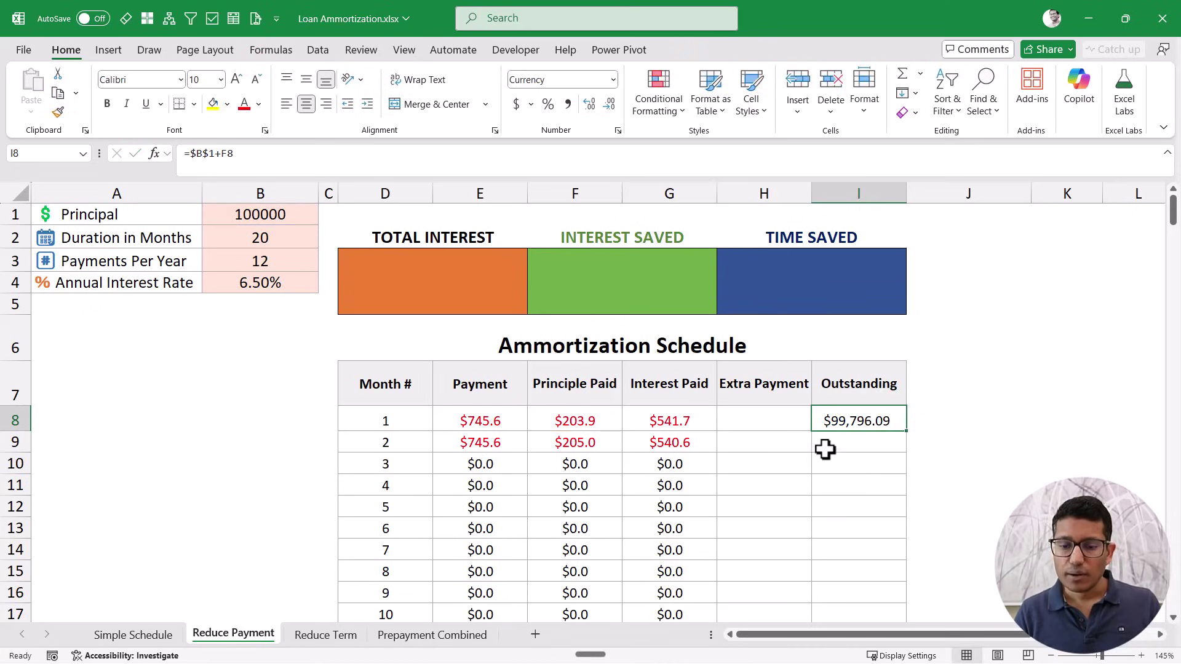
{"action": "left_click_drag", "start_coordinate": [576, 422], "coordinate": [570, 465]}
{"action": "left_click", "coordinate": [840, 467]}
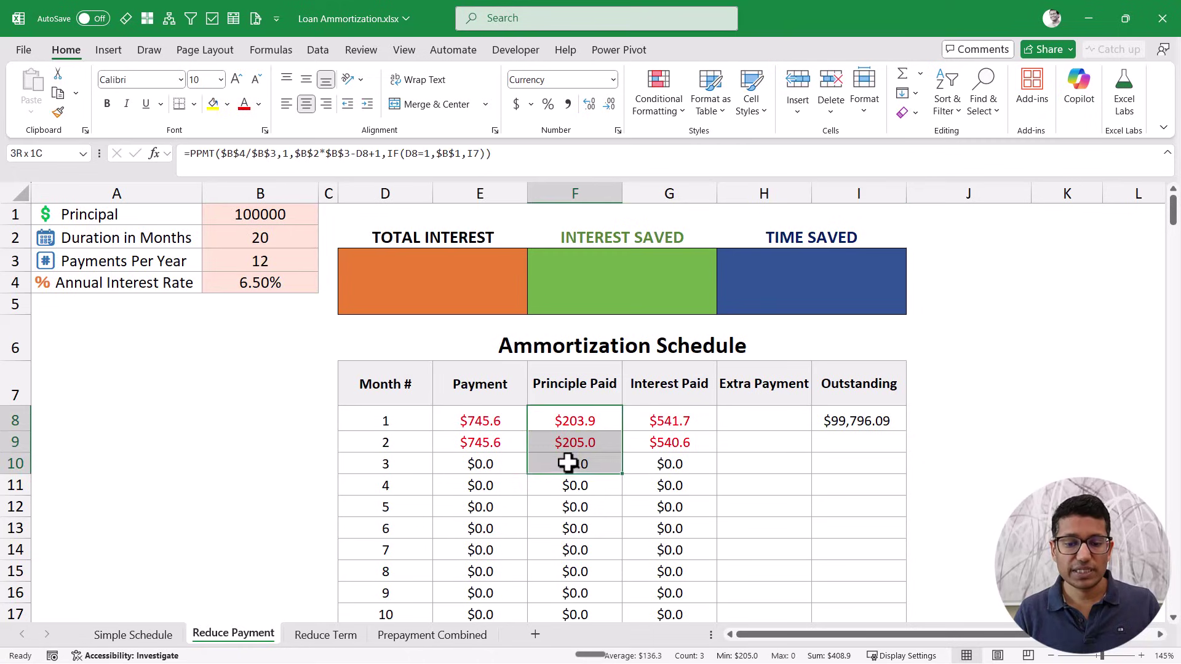
{"action": "left_click", "coordinate": [861, 421]}
{"action": "double_click", "coordinate": [858, 422]}
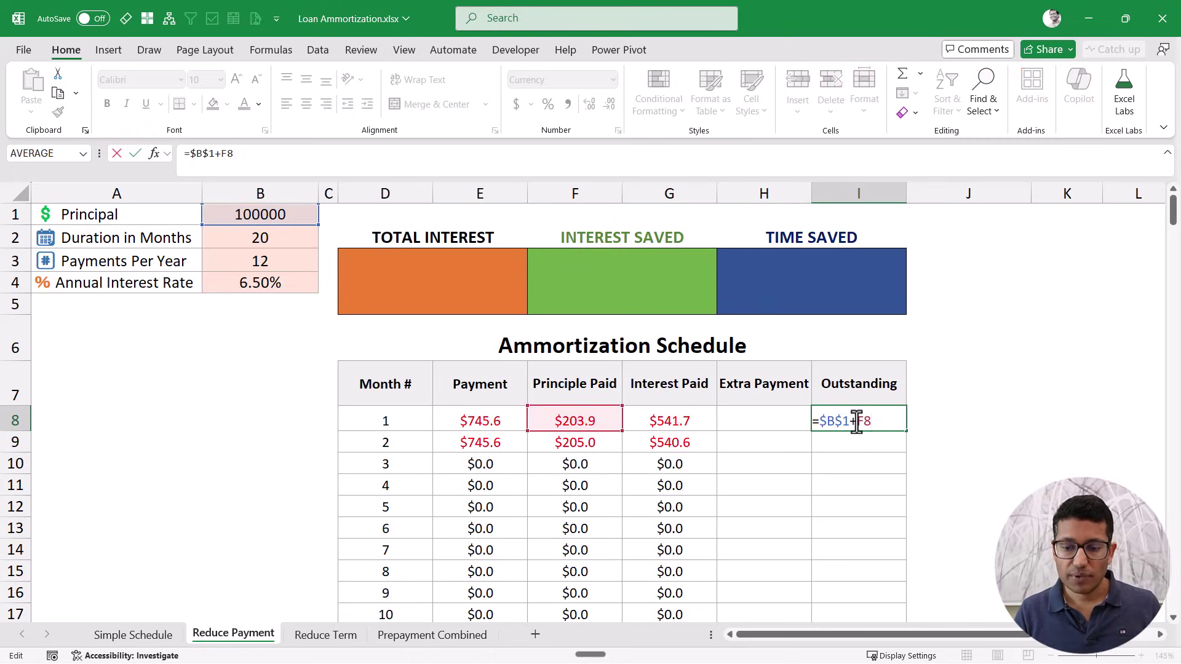
{"action": "type", "text": "SUM(F8"}
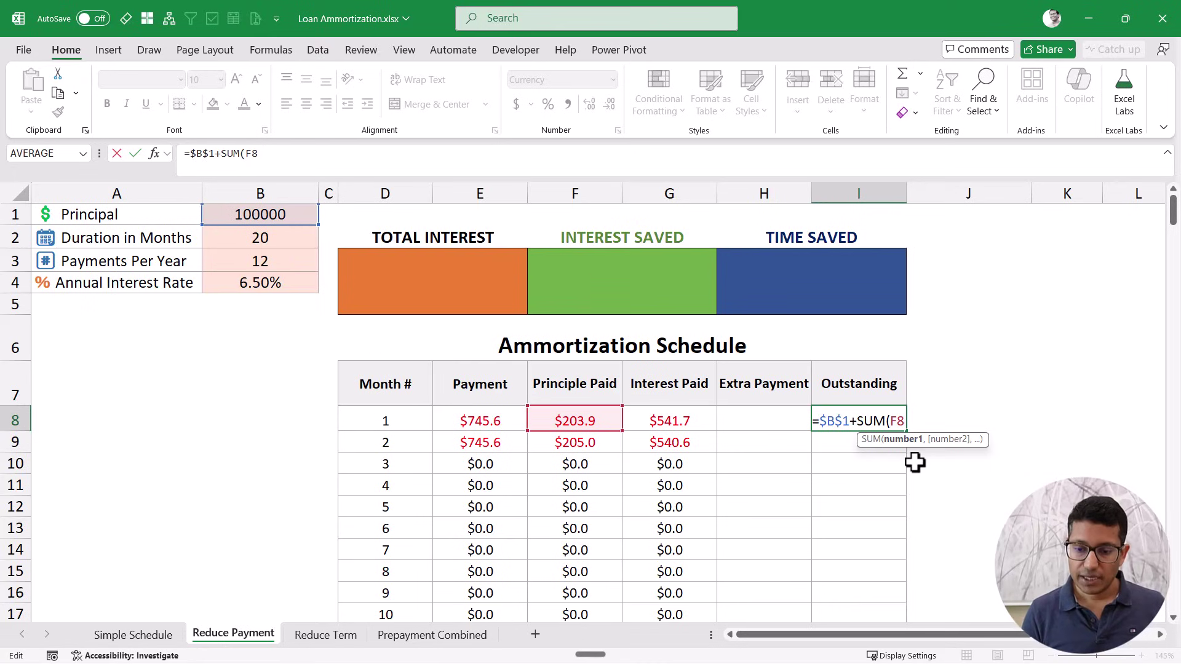
{"action": "type", "text": ":F8"}
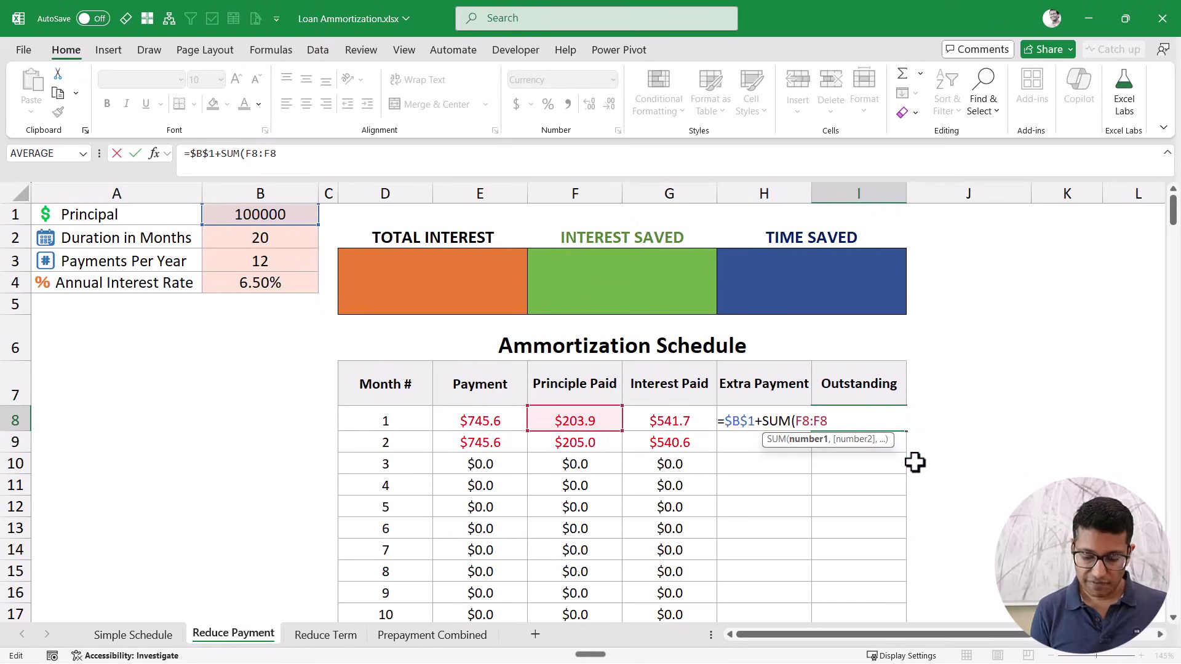
{"action": "type", "text": ")"}
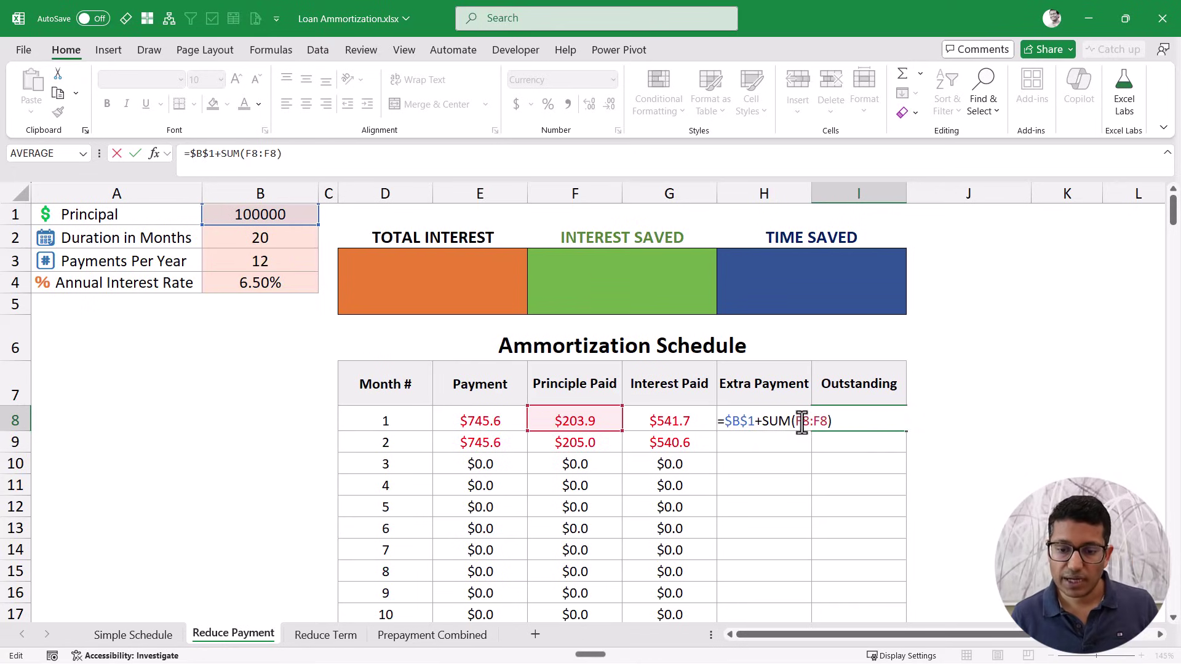
Step: Make the first F8 reference in the I8 SUM absolute and fill the formula down the Outstanding column
{"action": "left_click", "coordinate": [802, 421]}
{"action": "key", "text": "F4"}
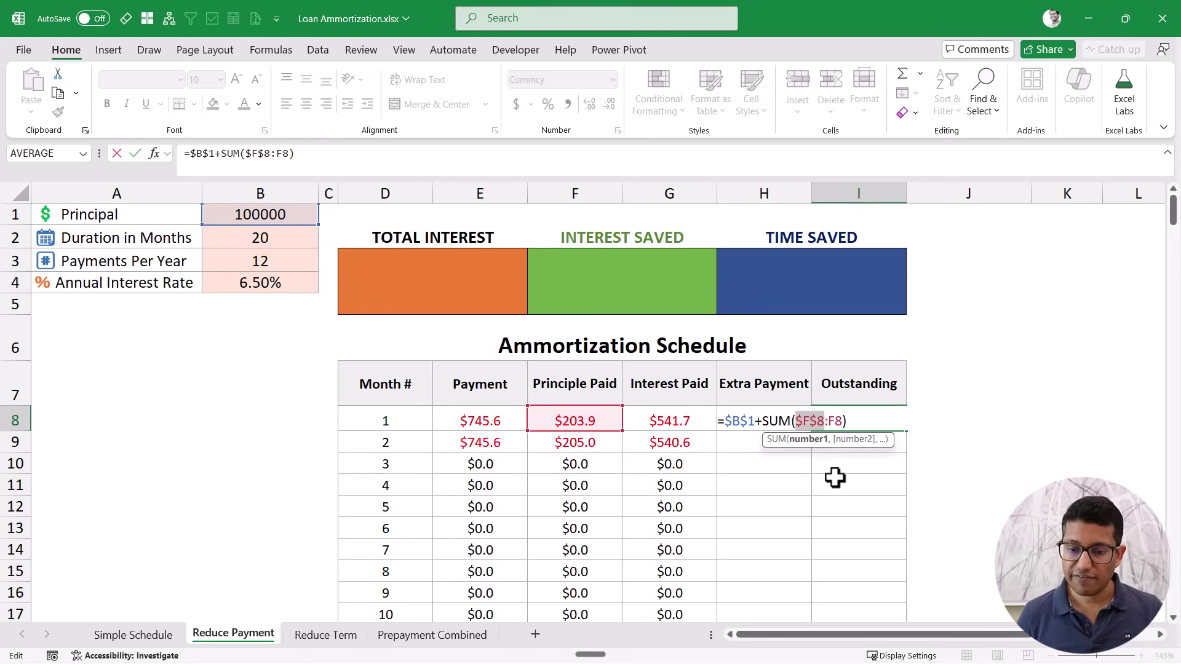
{"action": "key", "text": "Return"}
{"action": "key", "text": "Up"}
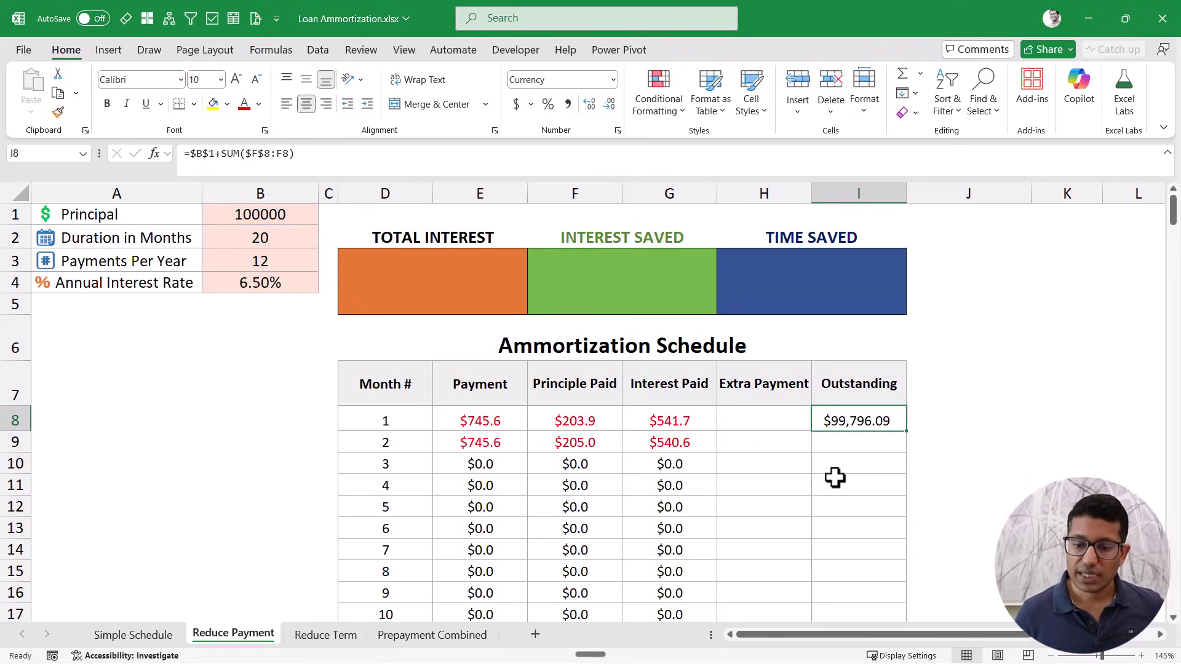
{"action": "double_click", "coordinate": [906, 431]}
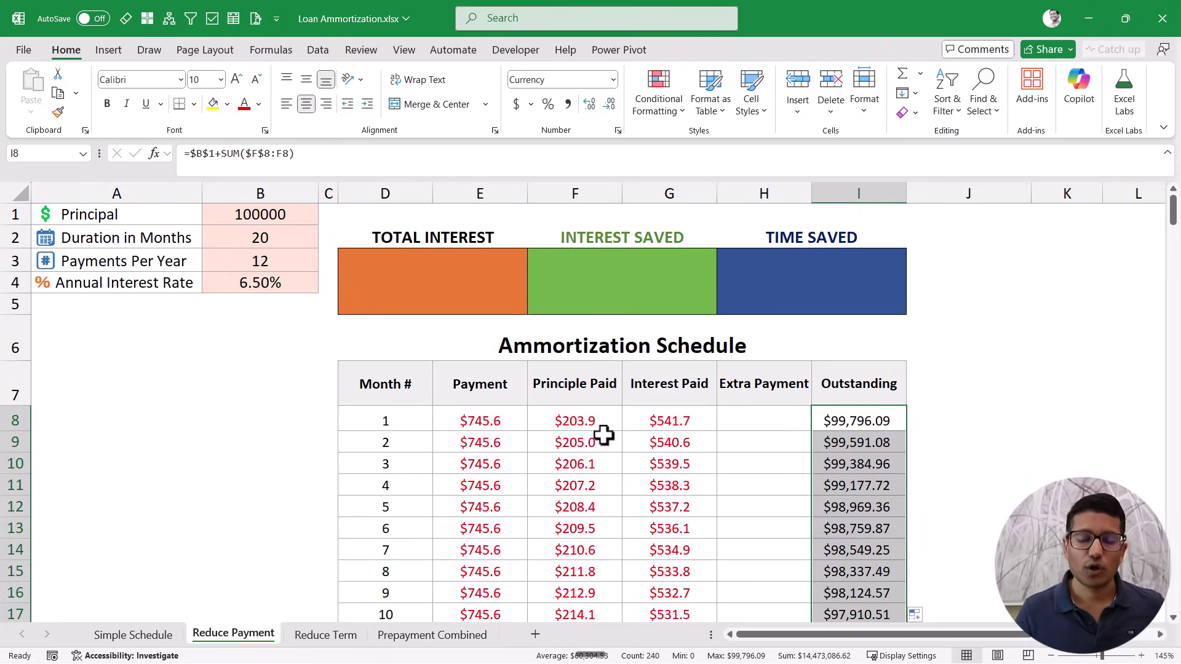
Step: Inspect the expanding SUM range in the filled Outstanding formulas for months 2 and 3
{"action": "left_click", "coordinate": [849, 438]}
{"action": "double_click", "coordinate": [849, 438]}
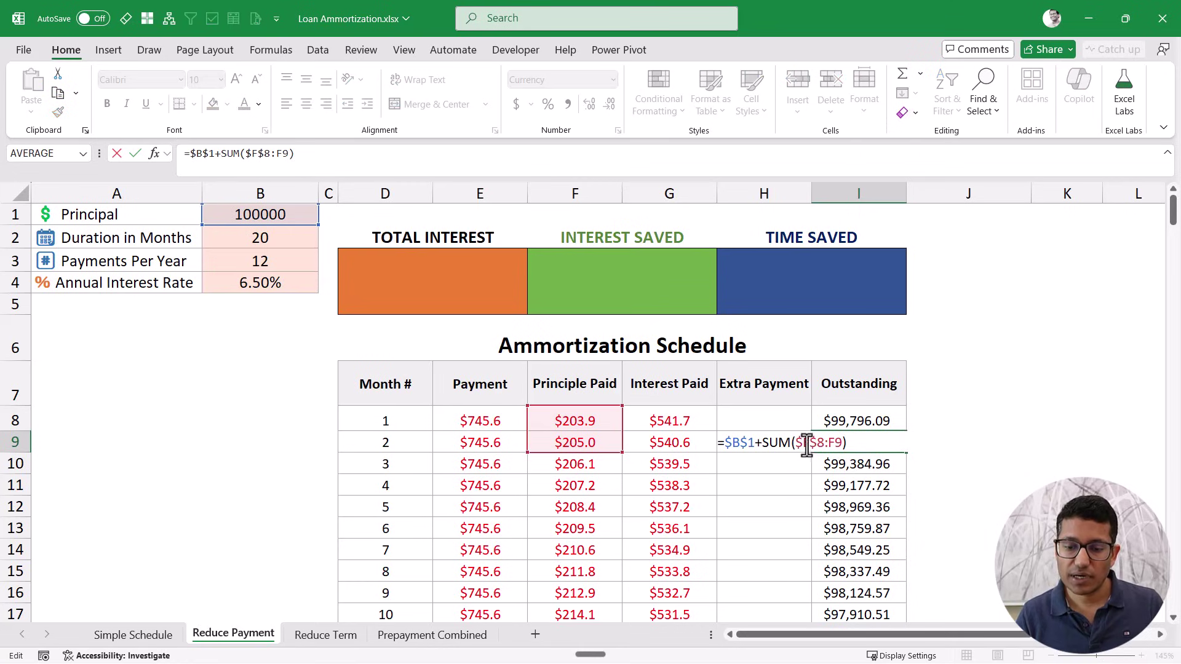
{"action": "left_click", "coordinate": [842, 458]}
{"action": "double_click", "coordinate": [839, 462]}
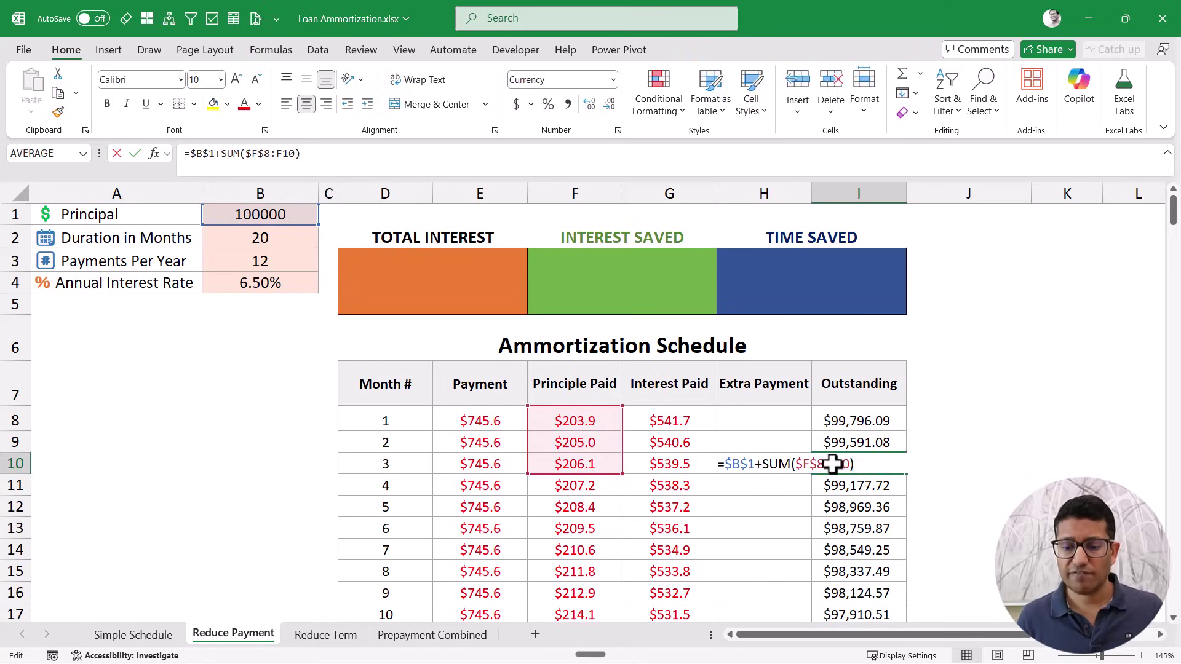
{"action": "key", "text": "Escape"}
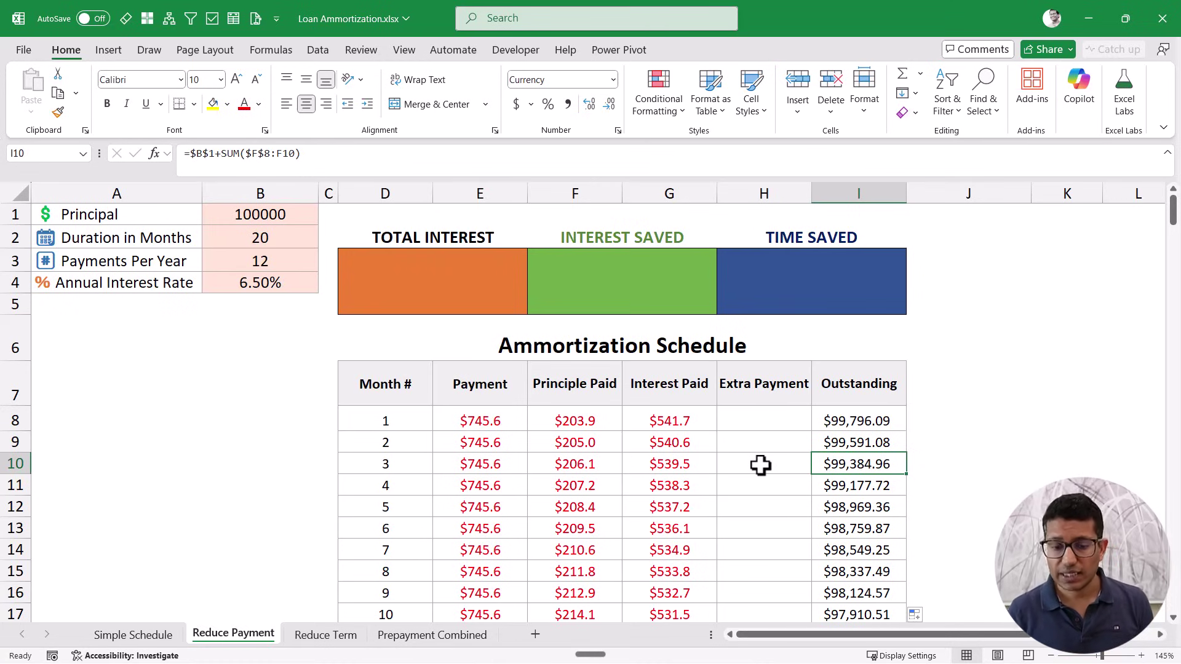
Step: Enter an extra payment of 5000 for month 3 in H10
{"action": "left_click", "coordinate": [761, 491]}
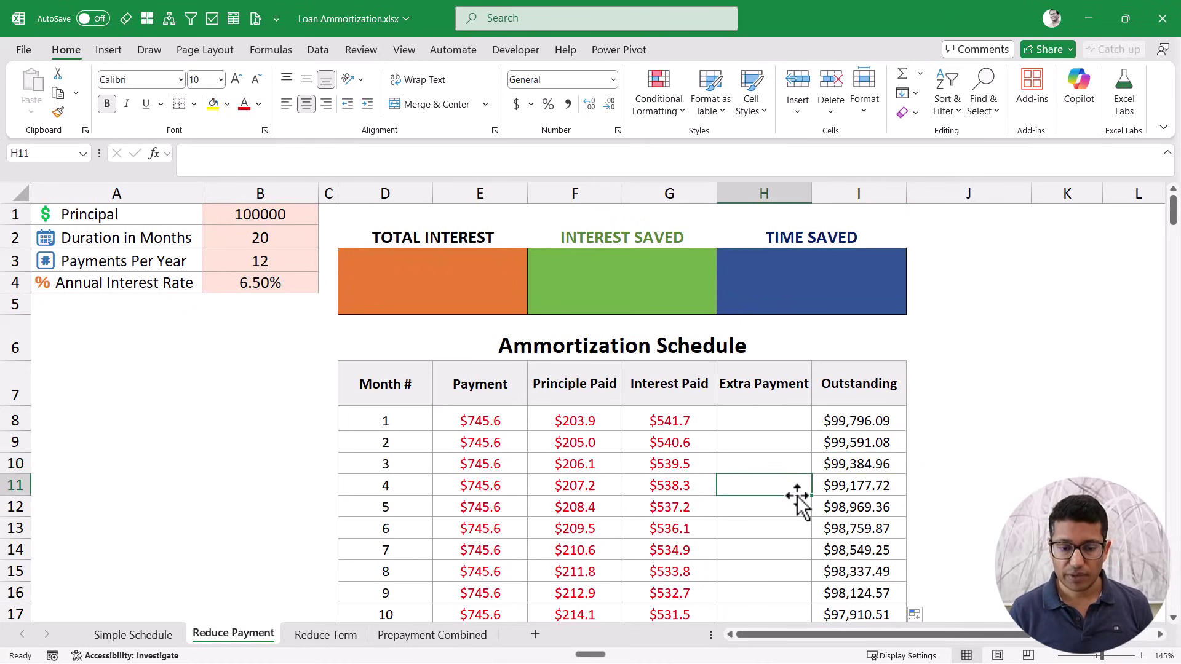
{"action": "left_click", "coordinate": [780, 467]}
{"action": "type", "text": "5000"}
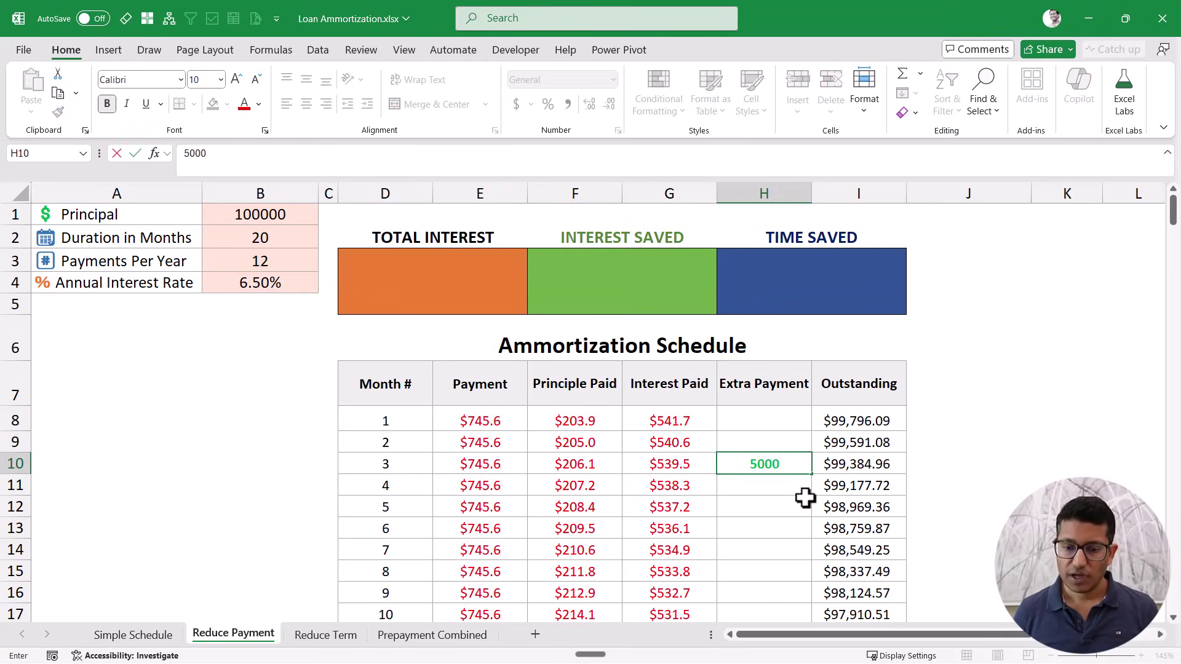
{"action": "key", "text": "Return"}
{"action": "left_click", "coordinate": [780, 464]}
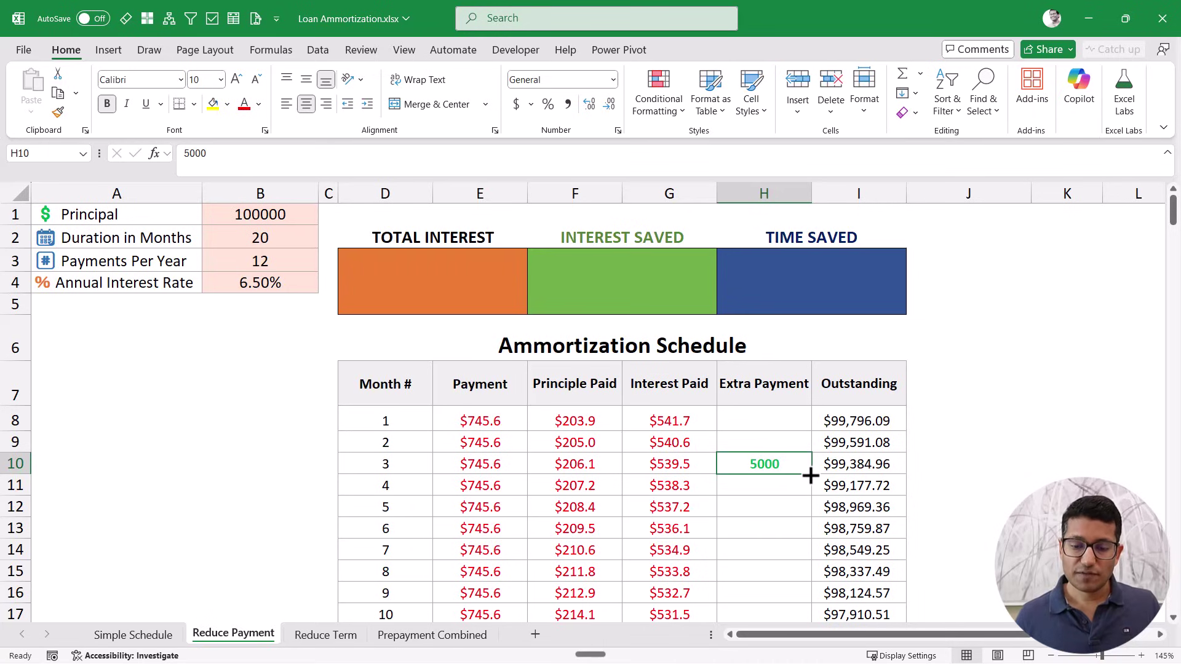
Step: Check the payments after month 3 and the month 3 Outstanding formula for the effect of the extra payment
{"action": "left_click_drag", "start_coordinate": [516, 490], "coordinate": [511, 557]}
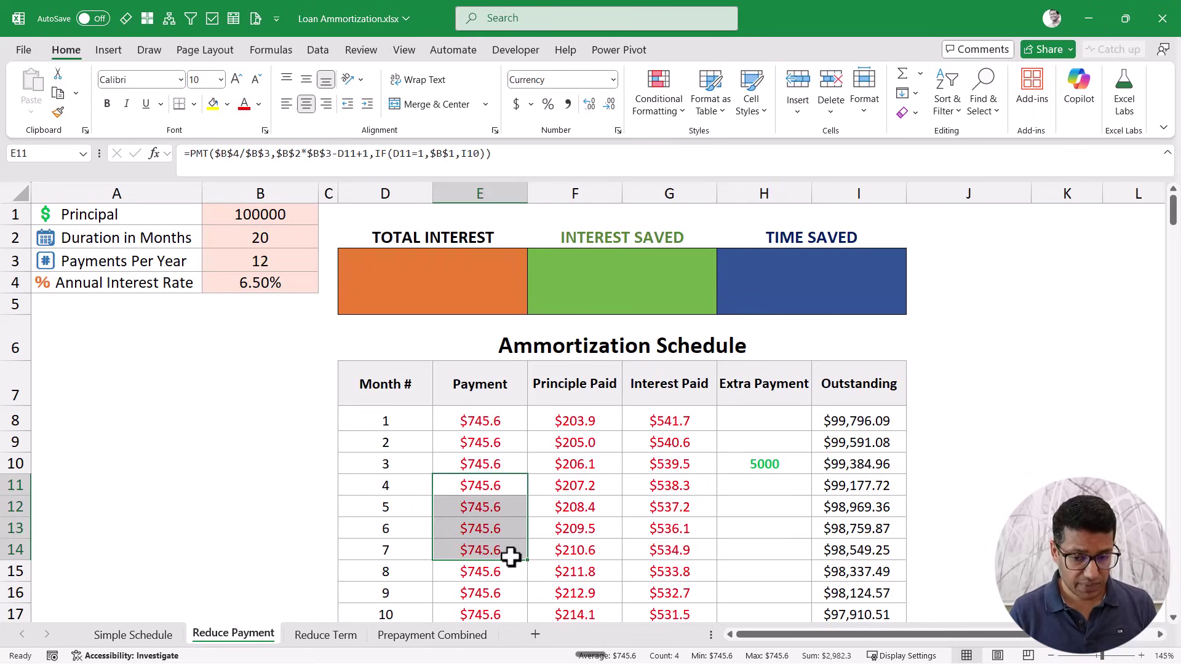
{"action": "left_click", "coordinate": [501, 485]}
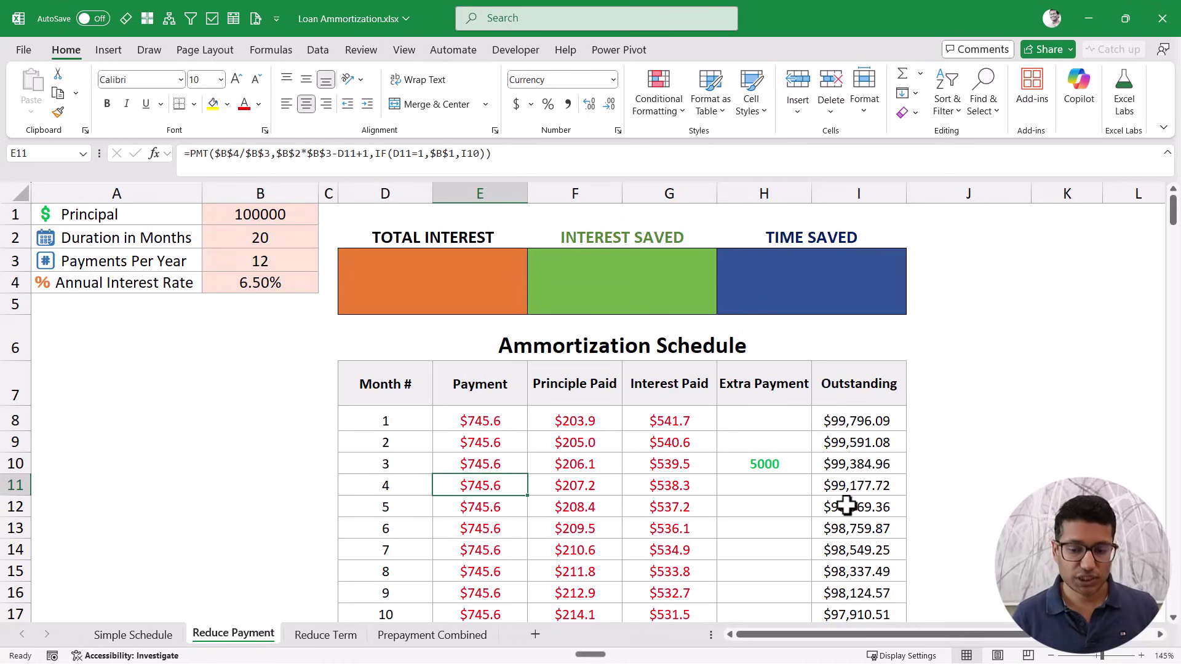
{"action": "left_click", "coordinate": [857, 466]}
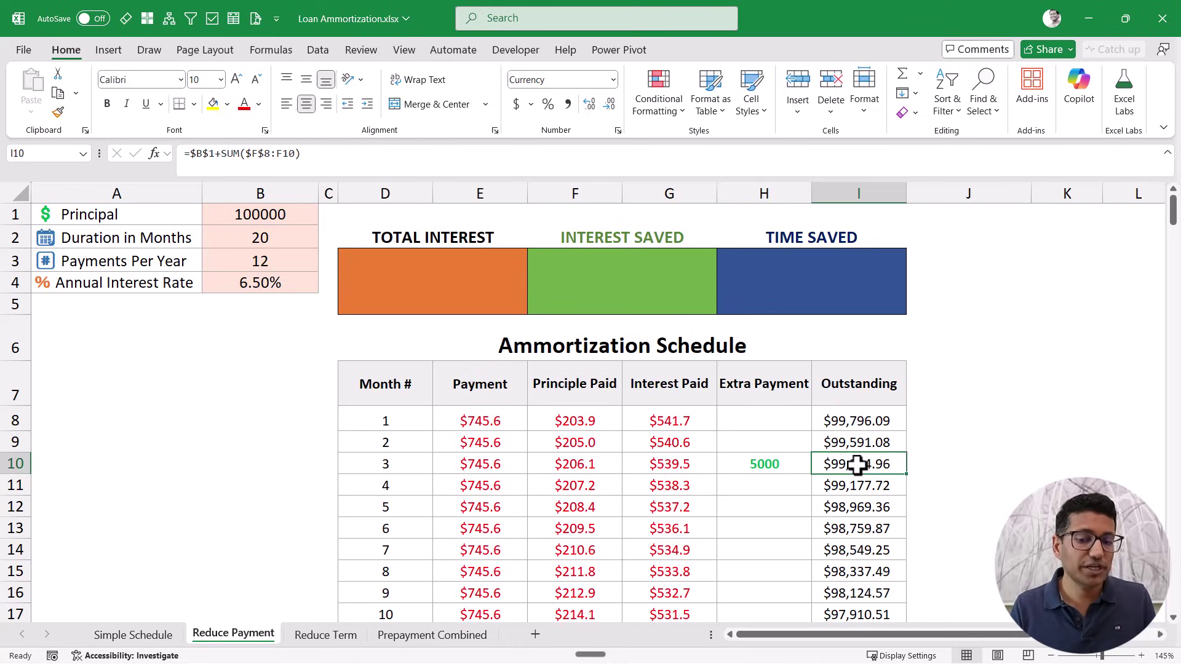
{"action": "left_click", "coordinate": [785, 465]}
{"action": "left_click", "coordinate": [864, 465]}
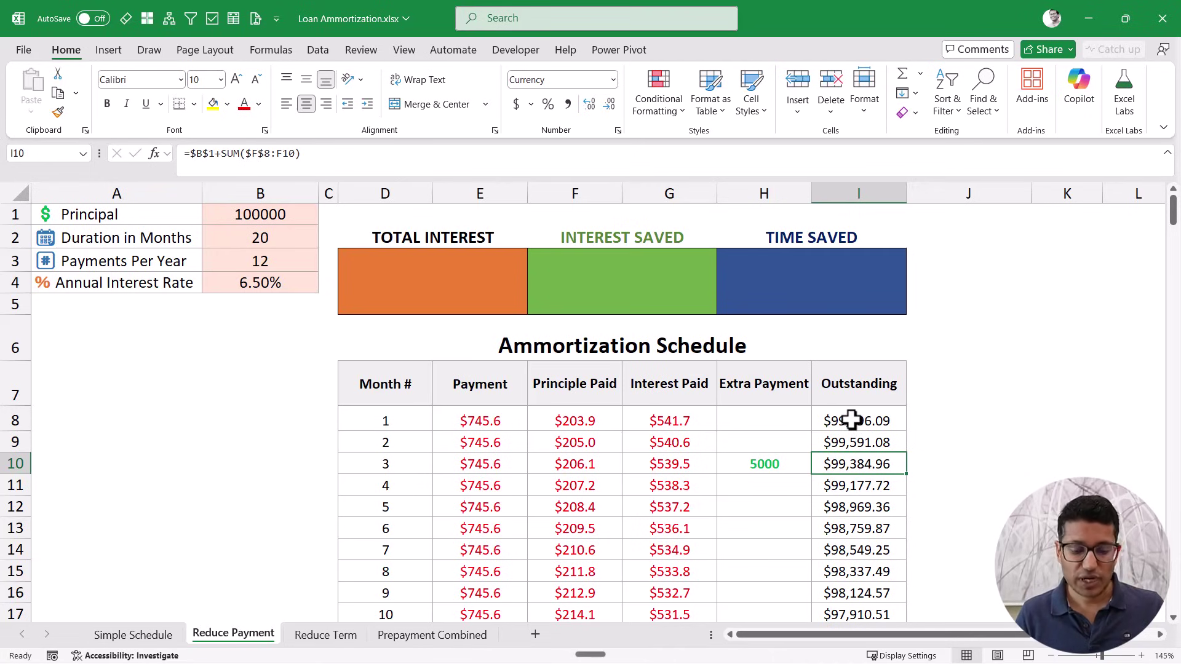
{"action": "key", "text": "F2"}
{"action": "key", "text": "Escape"}
Step: Extend the I8 outstanding formula with +SUM(H8:H8) to include the extra payments
{"action": "double_click", "coordinate": [881, 422]}
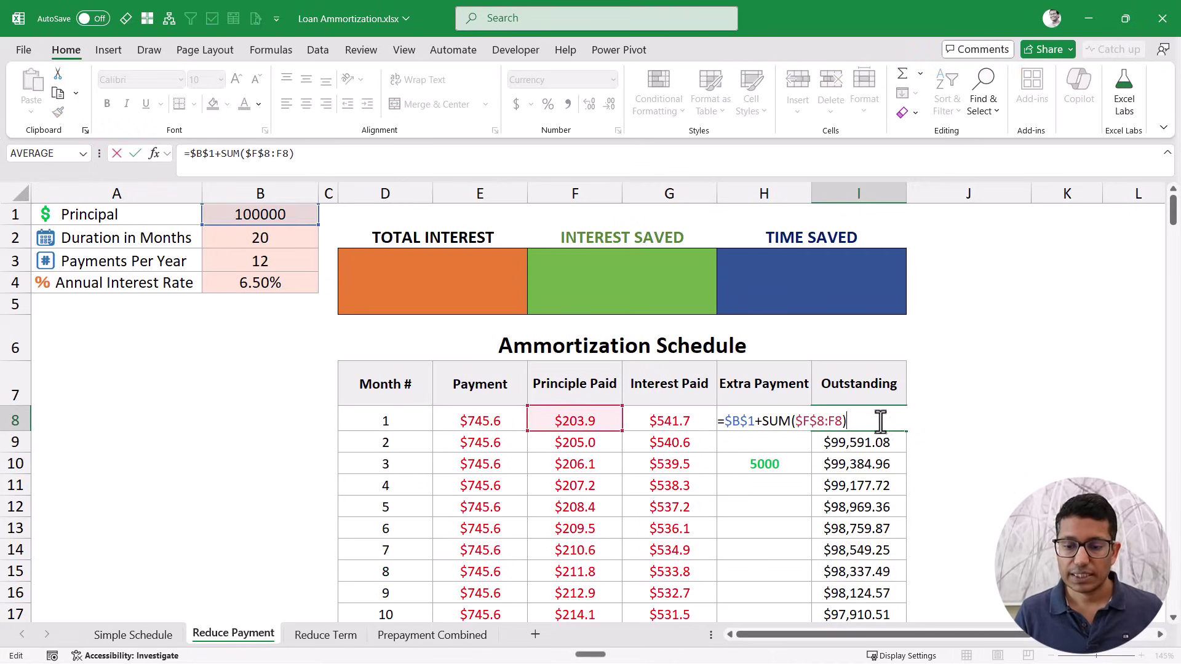
{"action": "type", "text": "+SUM("}
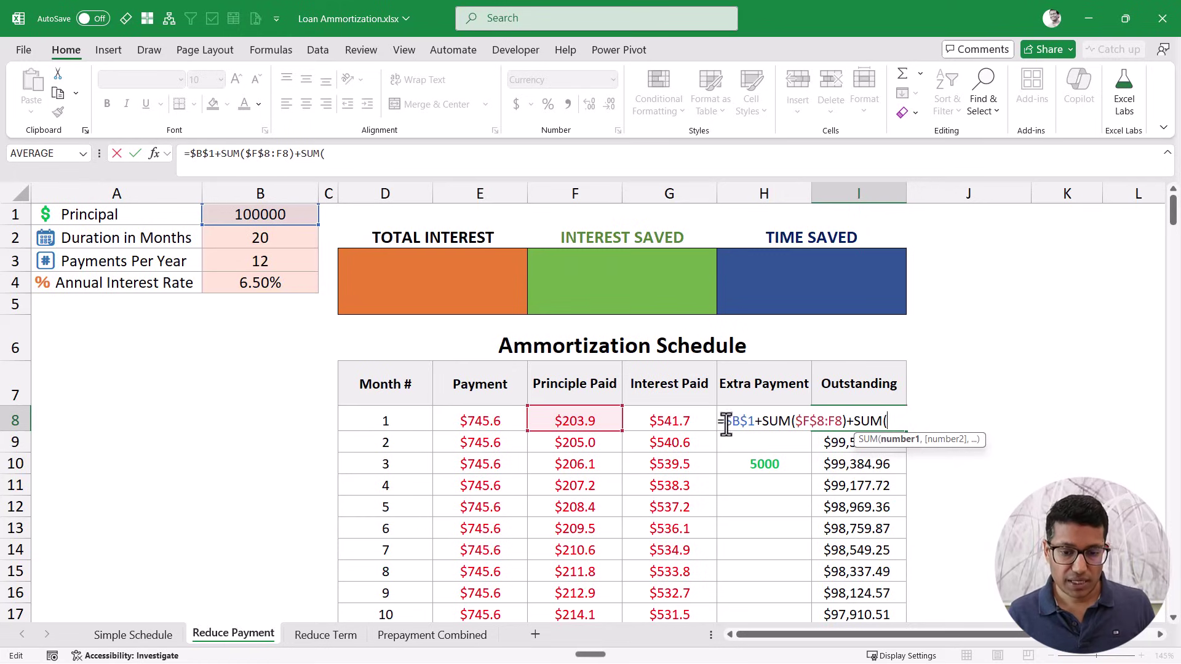
{"action": "left_click", "coordinate": [757, 392]}
{"action": "key", "text": "Down"}
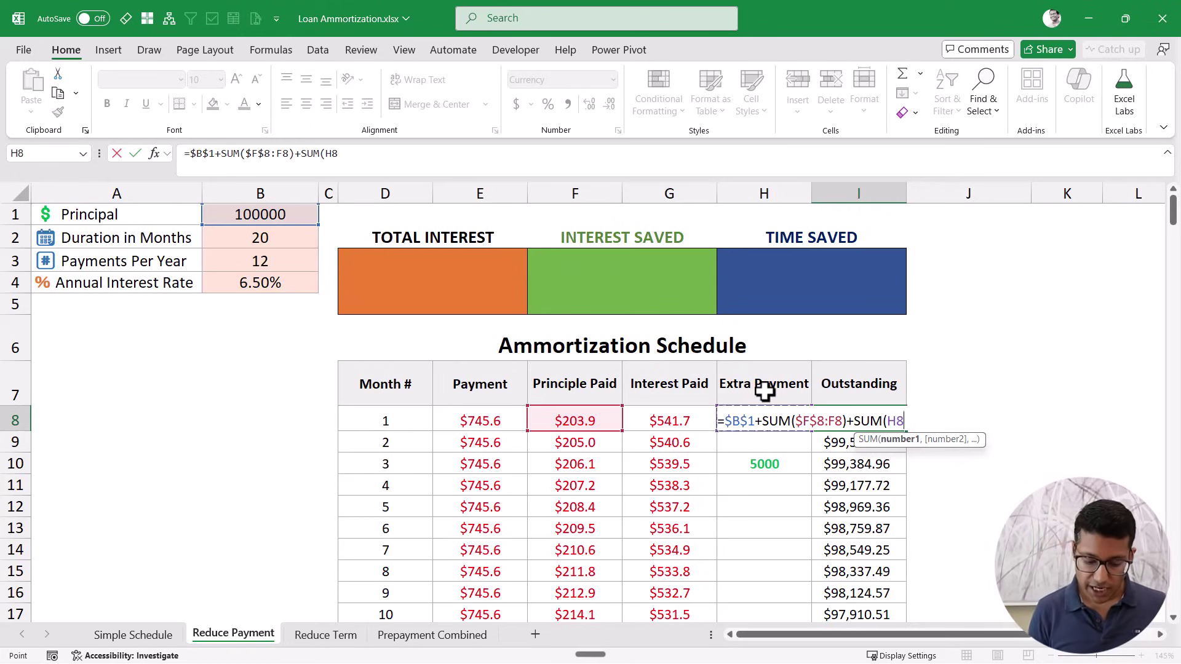
{"action": "type", "text": ":H8H8)"}
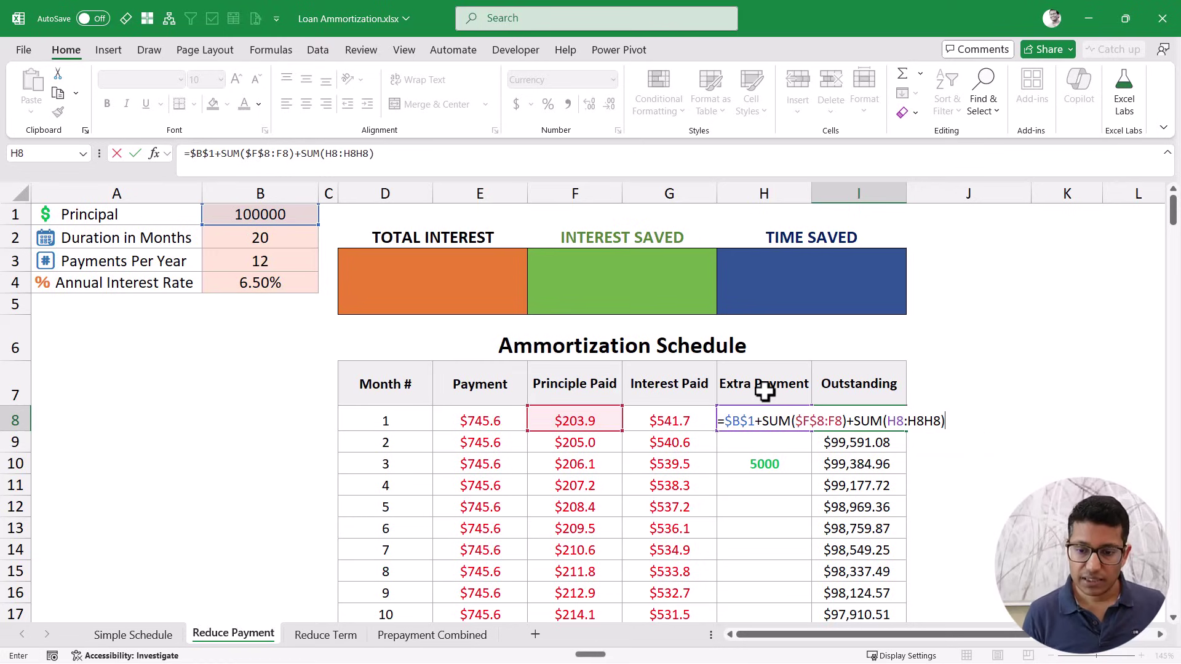
{"action": "left_click", "coordinate": [925, 420]}
{"action": "key", "text": "BackSpace"}
{"action": "key", "text": "BackSpace"}
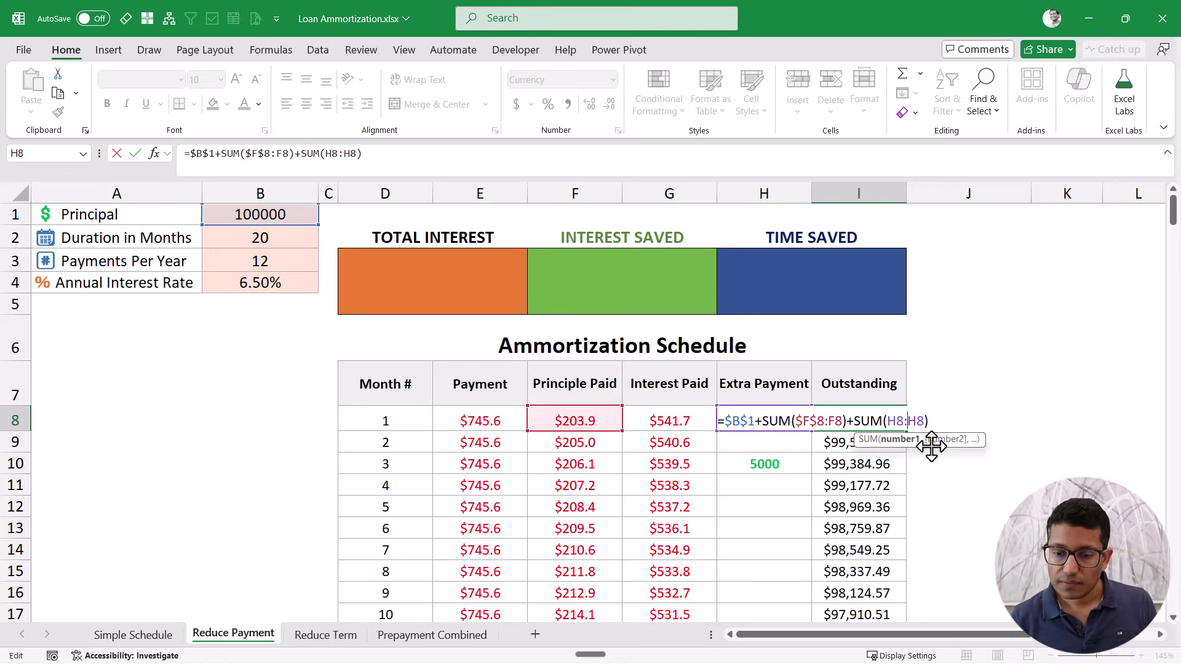
Step: Make the first H8 reference in the I8 formula absolute and fill the formula down the Outstanding column
{"action": "key", "text": "F4"}
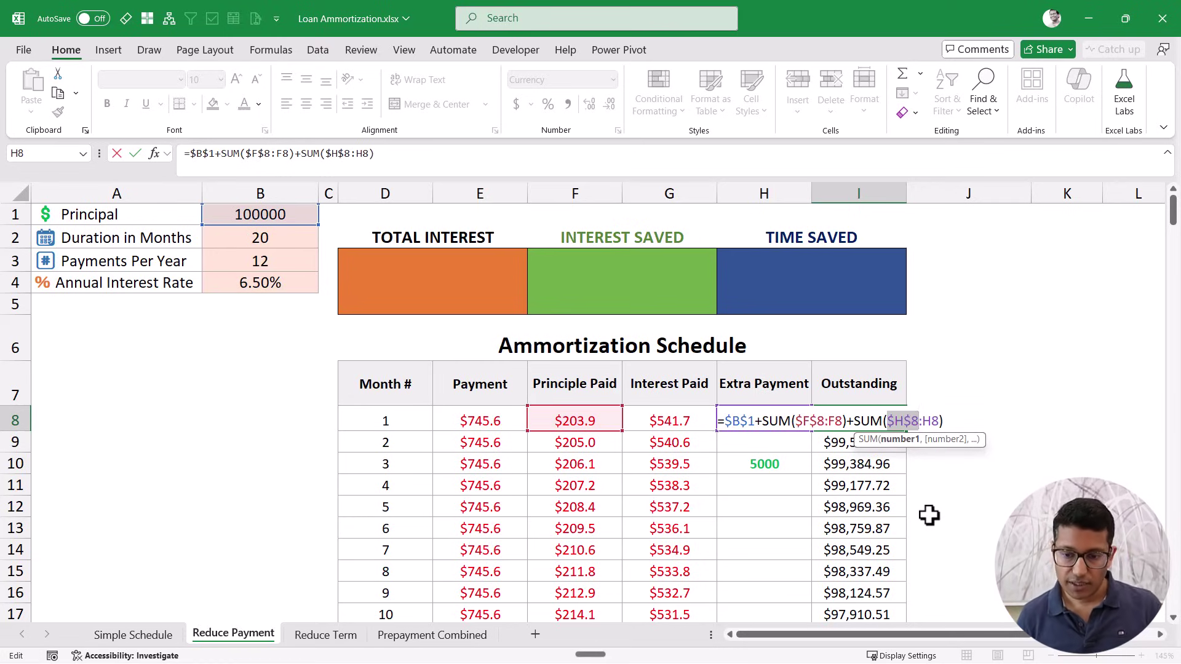
{"action": "key", "text": "Return"}
{"action": "key", "text": "Up"}
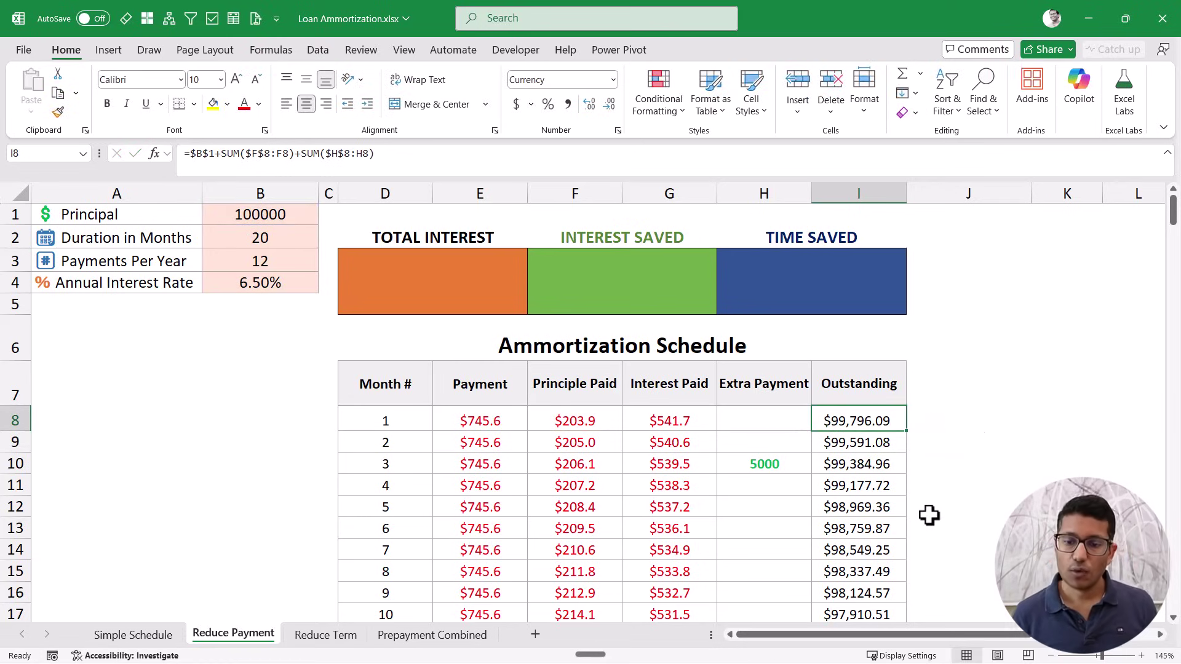
{"action": "double_click", "coordinate": [907, 430]}
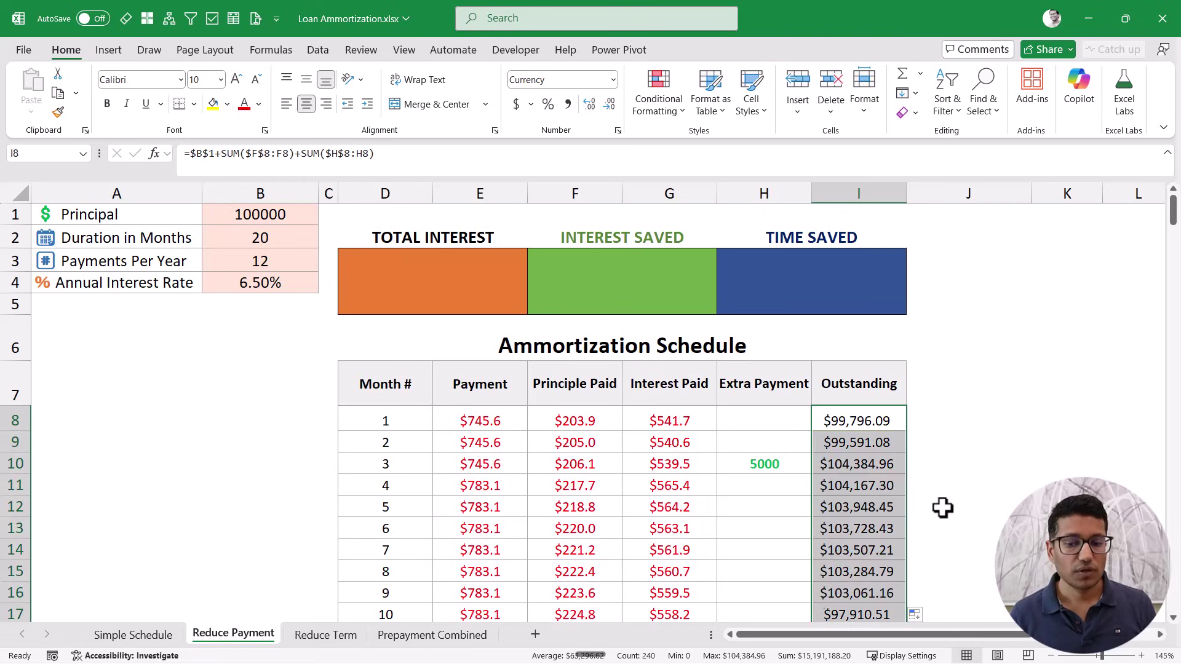
Step: Subtract the extra payments in I8 with =$B$1+SUM($F$8:F8)-SUM($H$8:H8) and fill the formula down the Outstanding column
{"action": "left_click", "coordinate": [864, 463]}
{"action": "left_click", "coordinate": [864, 420]}
{"action": "double_click", "coordinate": [865, 420]}
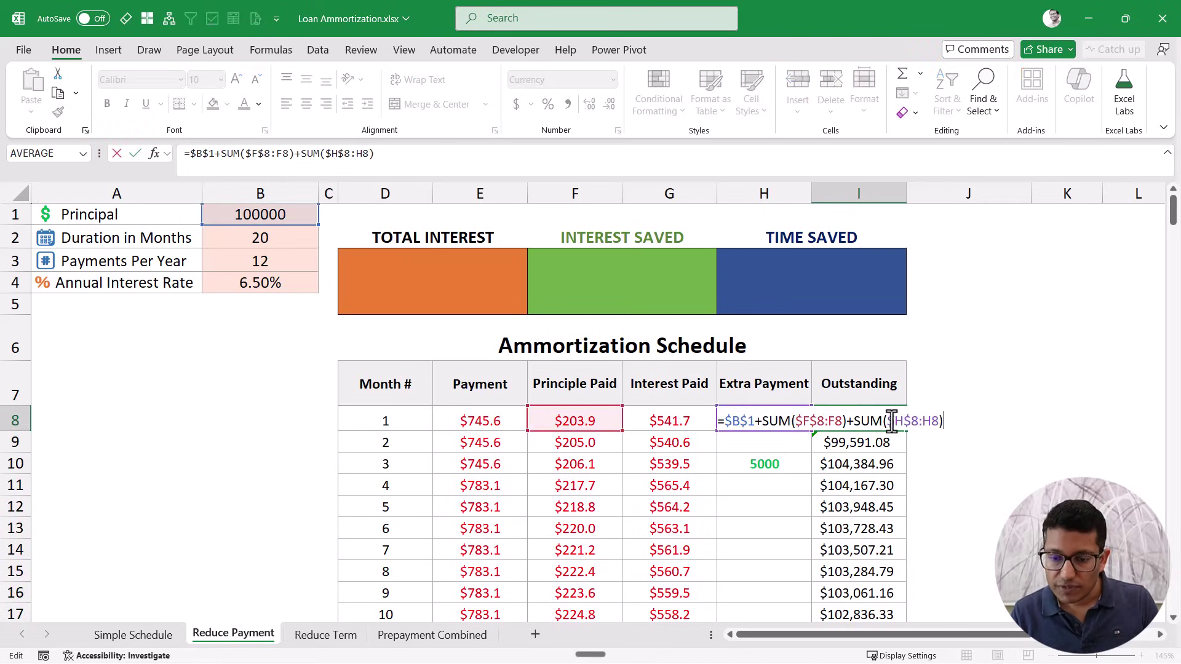
{"action": "left_click_drag", "start_coordinate": [854, 420], "coordinate": [847, 422]}
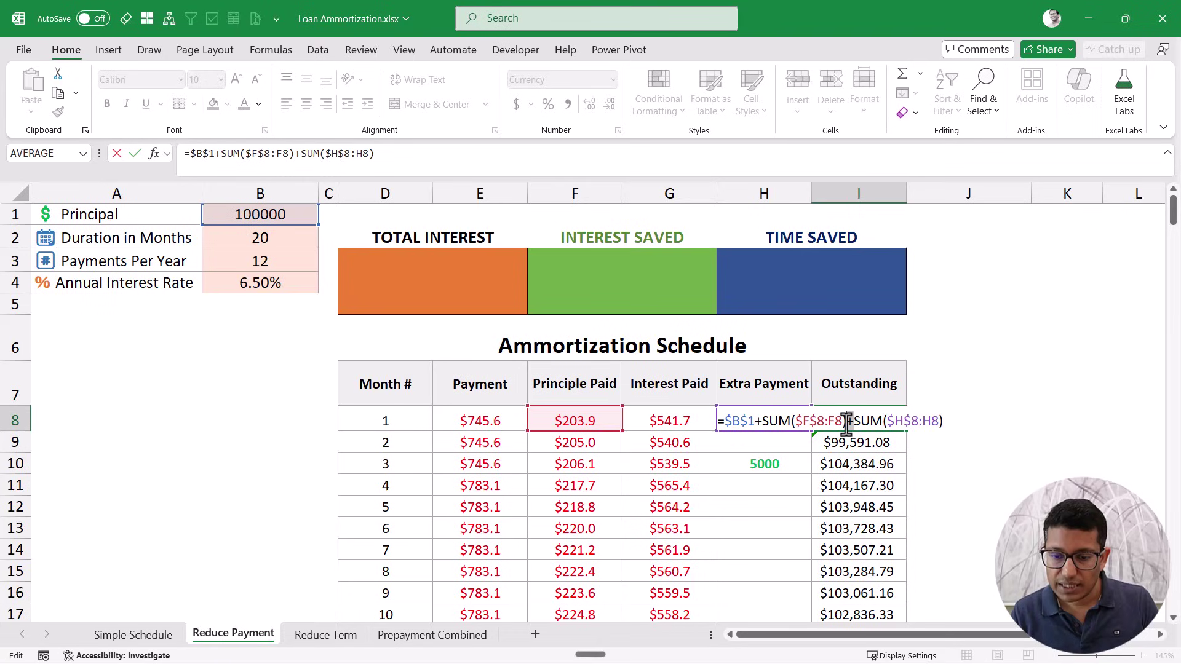
{"action": "type", "text": "-"}
{"action": "key", "text": "ctrl+Return"}
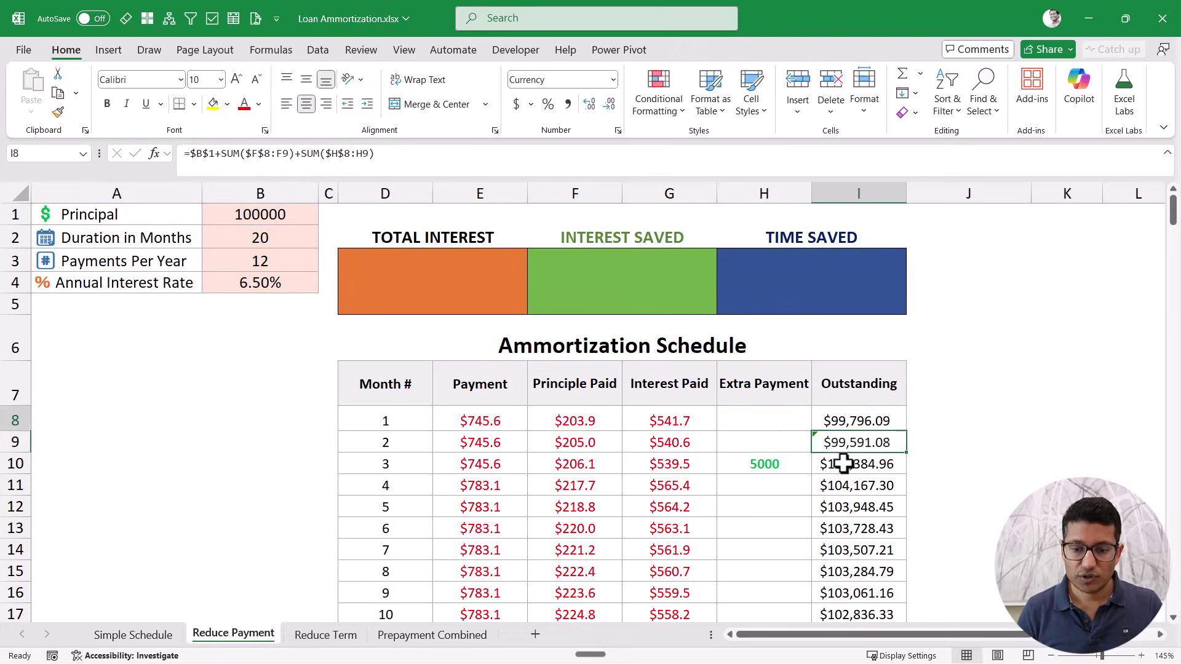
{"action": "double_click", "coordinate": [906, 432]}
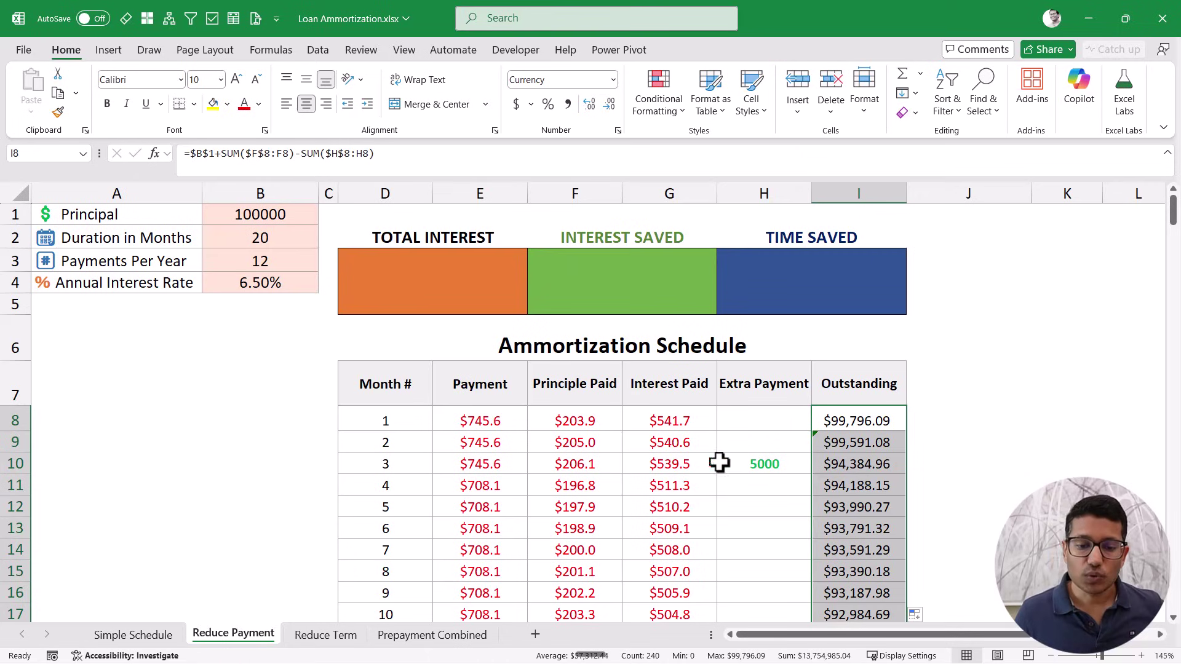
Step: Compare the month 3 payment with the payments in the following months
{"action": "left_click", "coordinate": [491, 464]}
{"action": "key", "text": "shift+Down"}
{"action": "key", "text": "shift+Down"}
{"action": "left_click", "coordinate": [492, 464]}
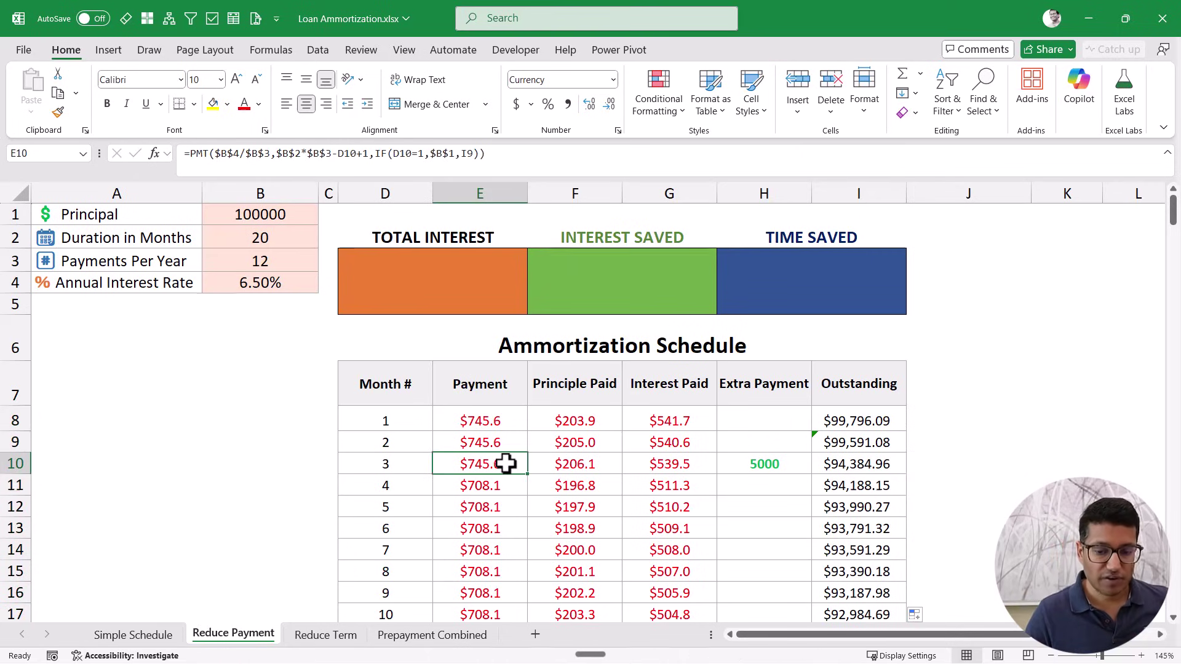
Step: Enter an extra payment of 1000 for month 9 and check the recalculated month 10 payment
{"action": "left_click", "coordinate": [750, 464]}
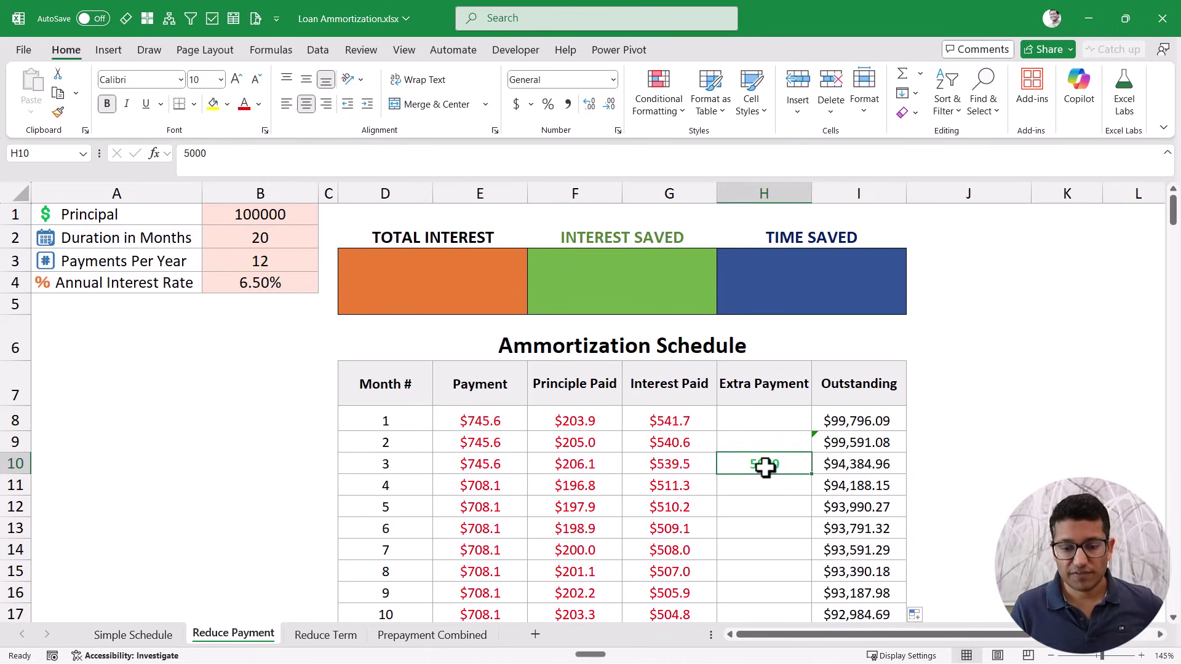
{"action": "left_click", "coordinate": [501, 488]}
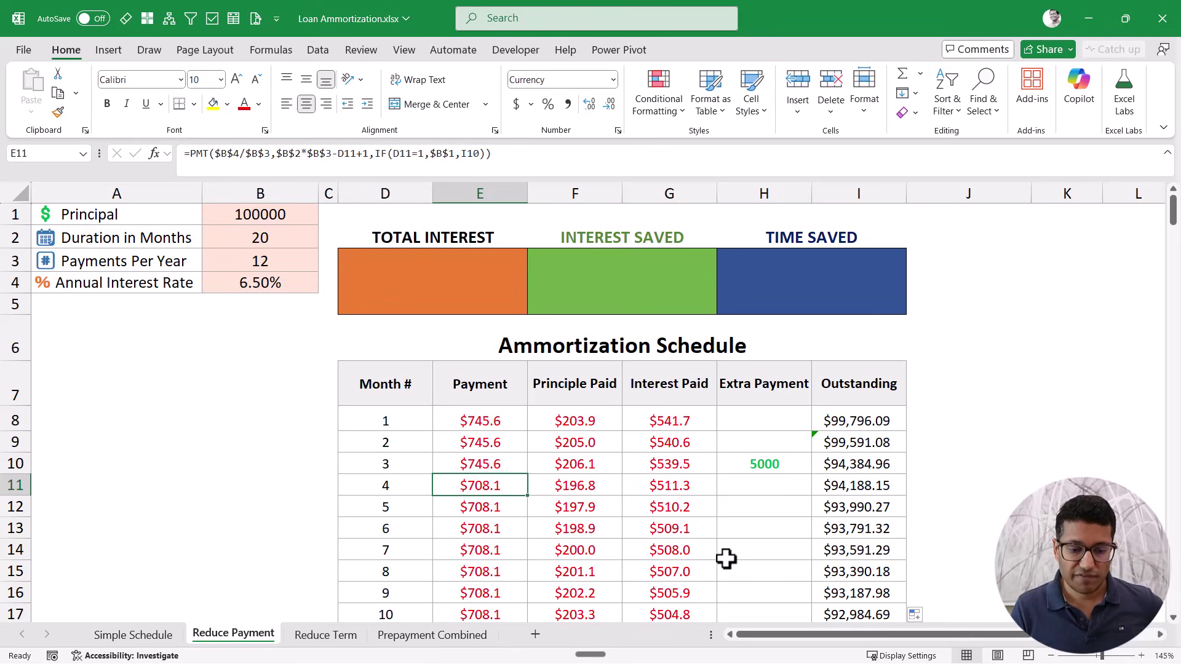
{"action": "left_click", "coordinate": [780, 587]}
{"action": "type", "text": "1000"}
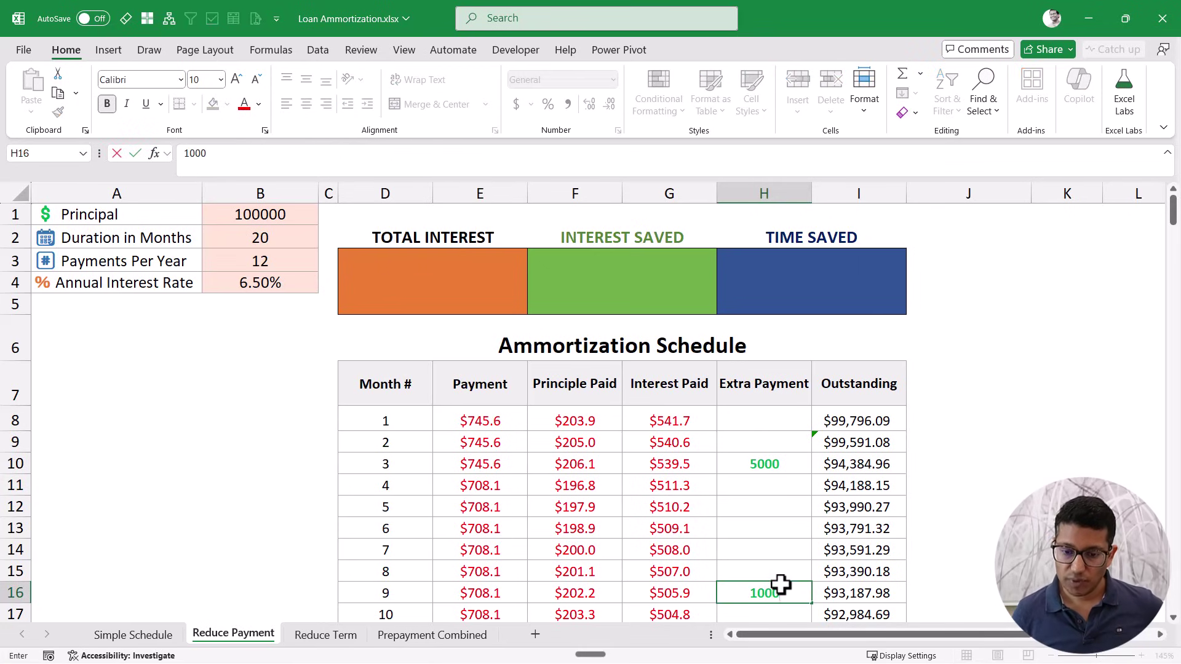
{"action": "key", "text": "Return"}
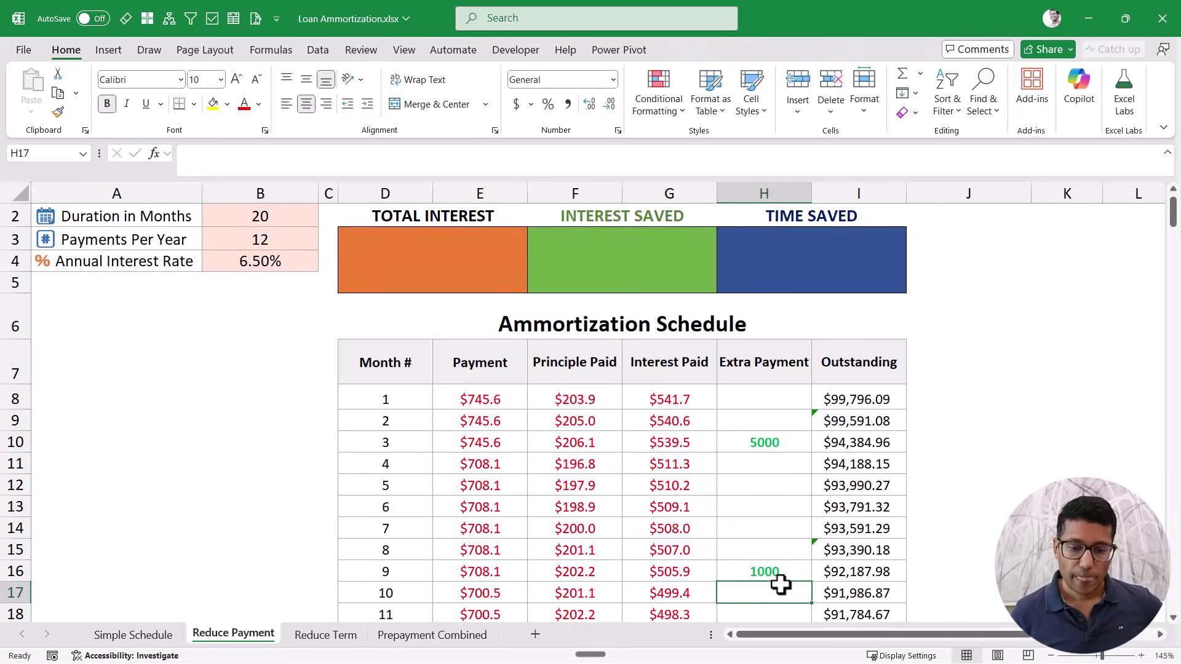
{"action": "left_click", "coordinate": [499, 592]}
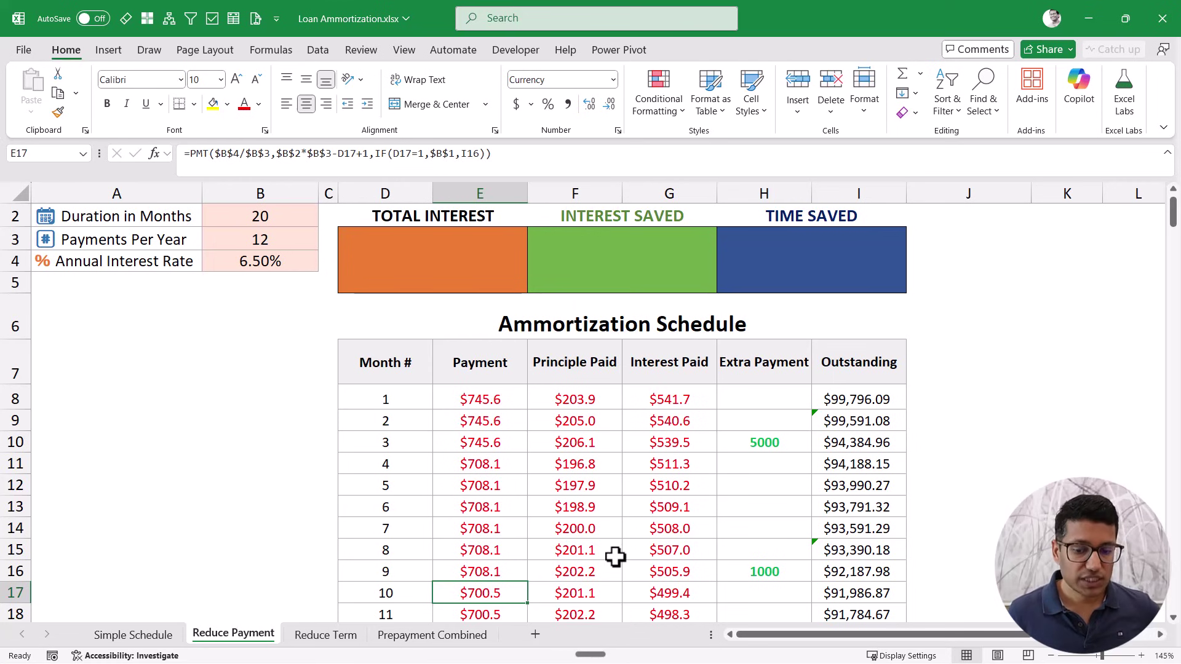
{"action": "scroll", "coordinate": [616, 557], "scroll_direction": "up", "scroll_amount": 1}
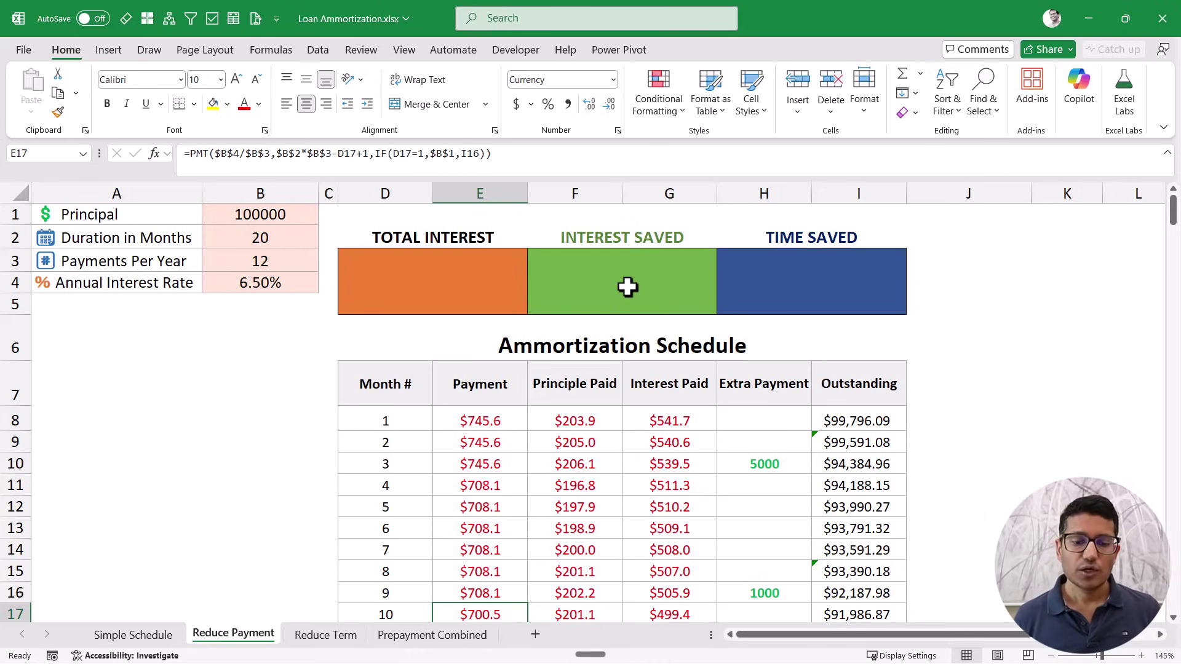
Step: Label cells A6 to A8 as Total Interest, Int Saved and Time Saved
{"action": "left_click_drag", "start_coordinate": [86, 345], "coordinate": [264, 452]}
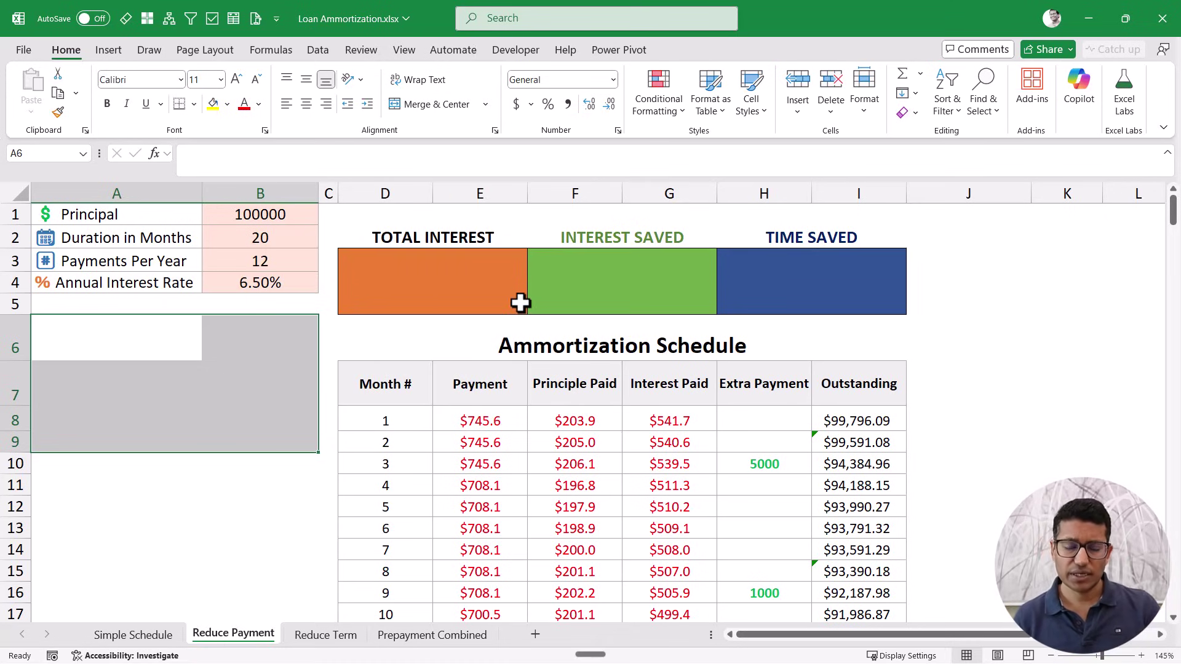
{"action": "left_click", "coordinate": [132, 340]}
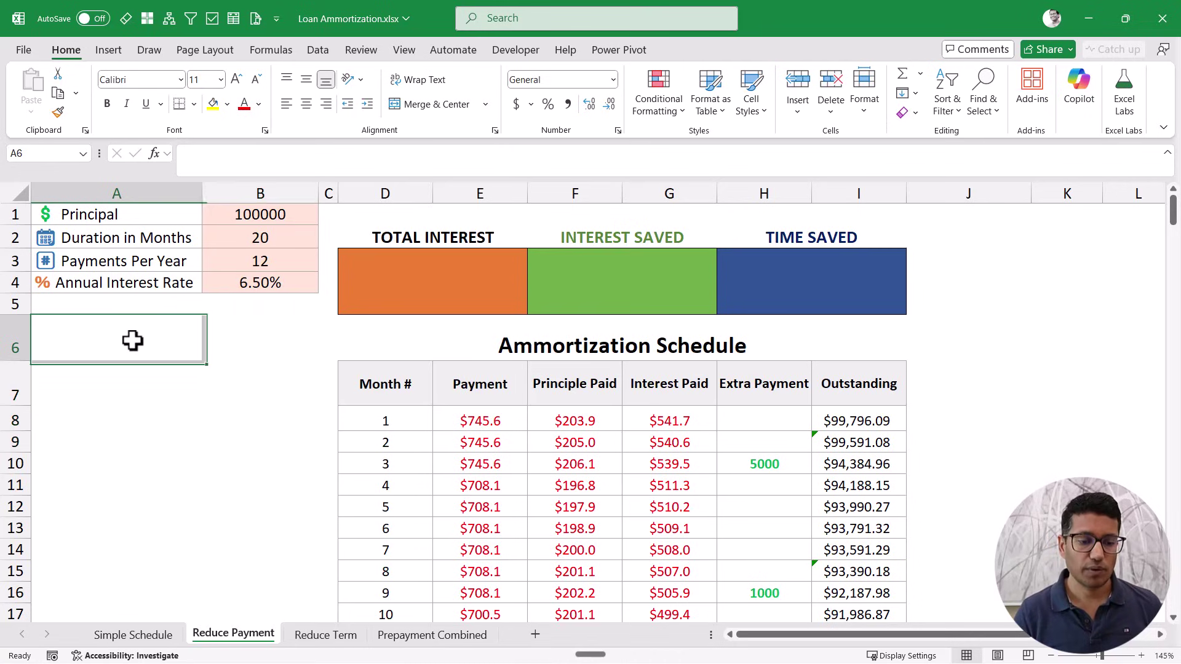
{"action": "type", "text": "To"}
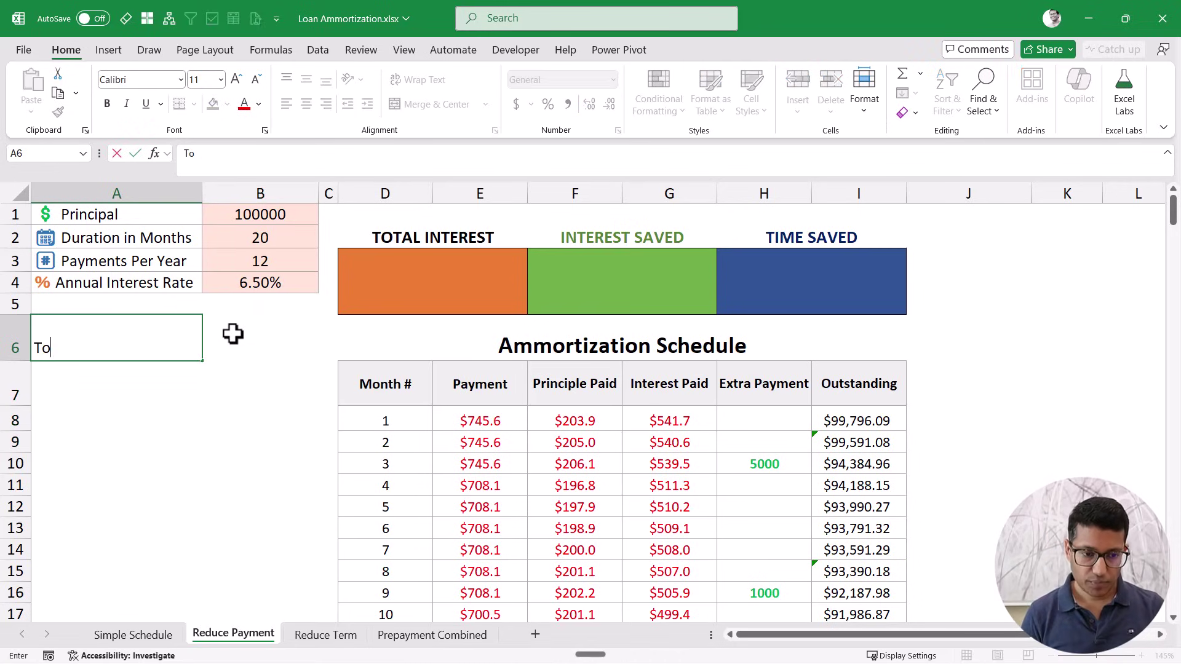
{"action": "type", "text": "tal Interest"}
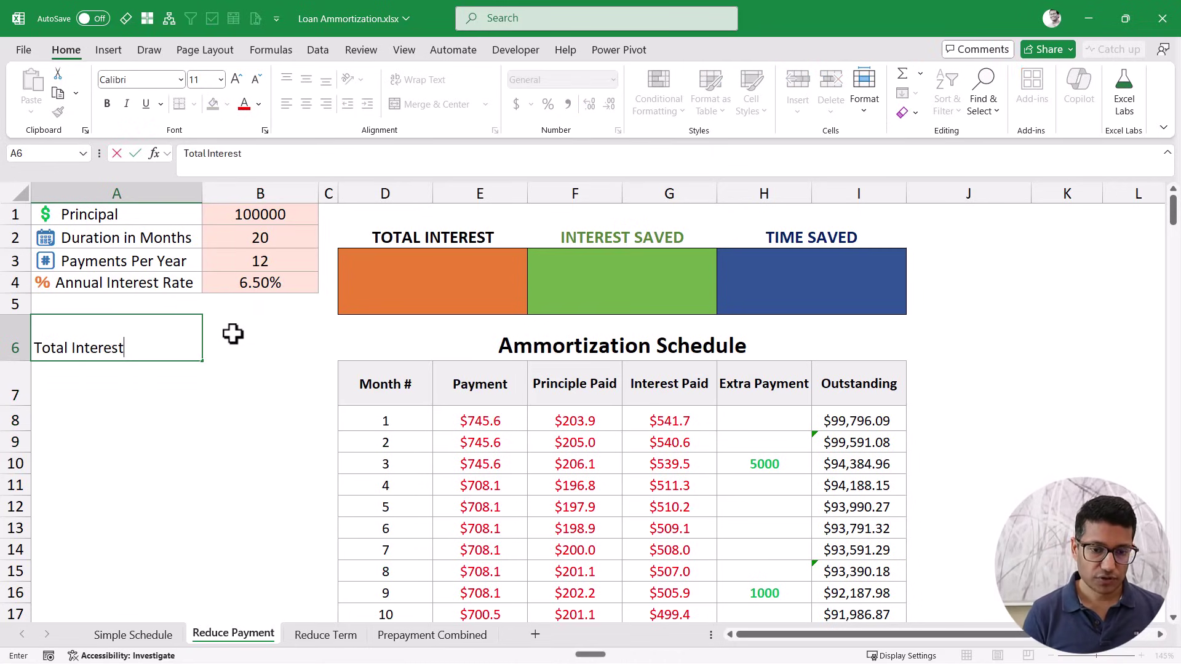
{"action": "key", "text": "Return"}
{"action": "type", "text": "Int Saved"}
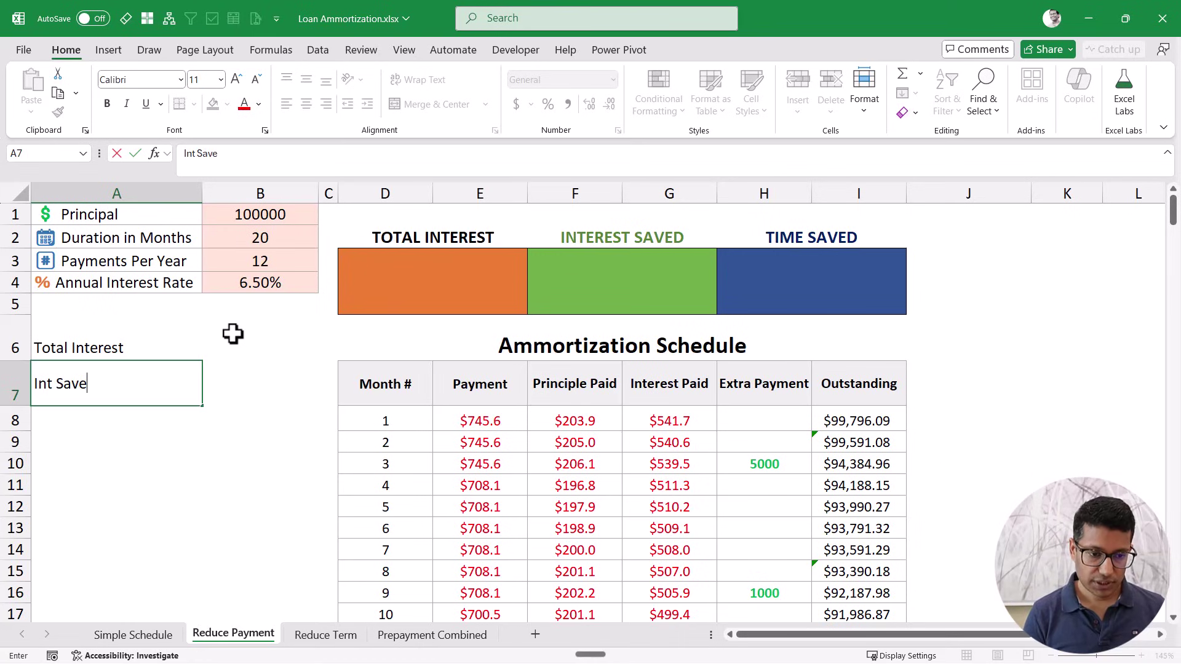
{"action": "key", "text": "Return"}
{"action": "type", "text": "Time S"}
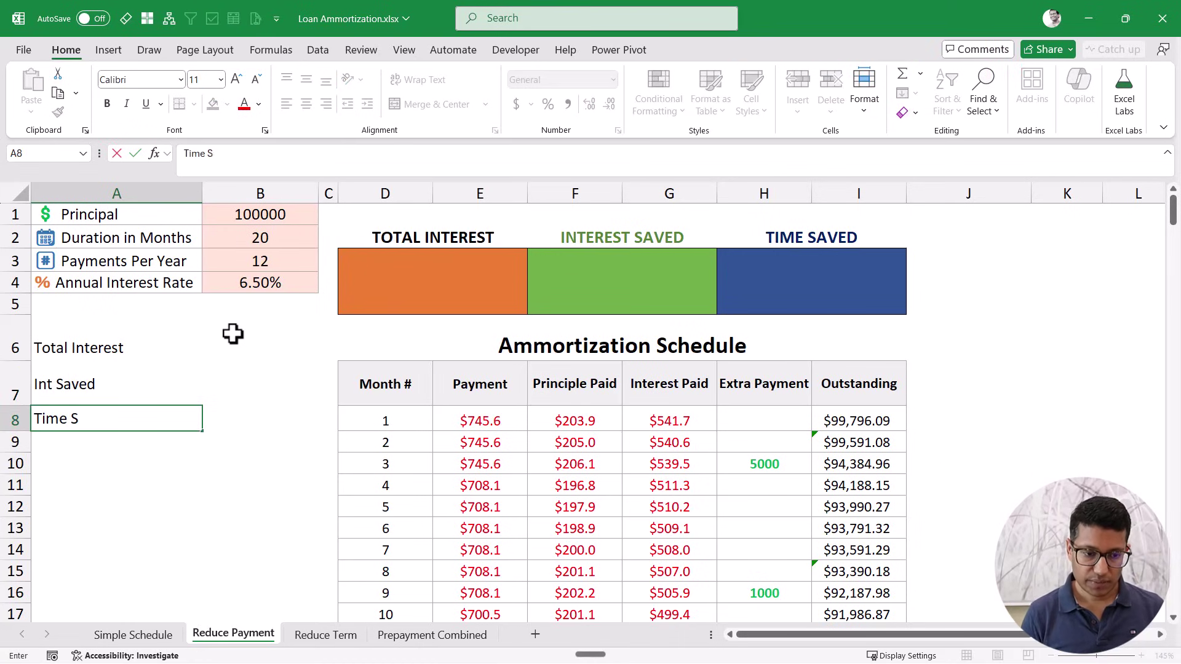
{"action": "type", "text": "aved"}
{"action": "key", "text": "Return"}
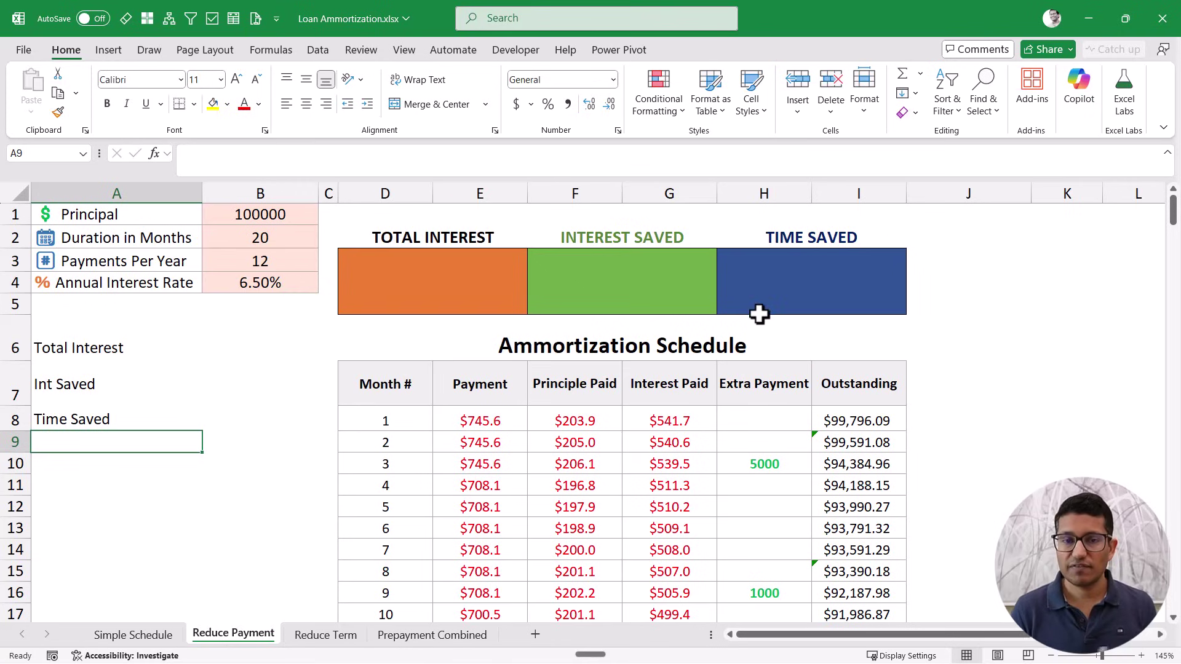
Step: Calculate Total Interest in B6 by summing the Interest Paid column with =SUM(G8:G1001)
{"action": "left_click", "coordinate": [226, 354]}
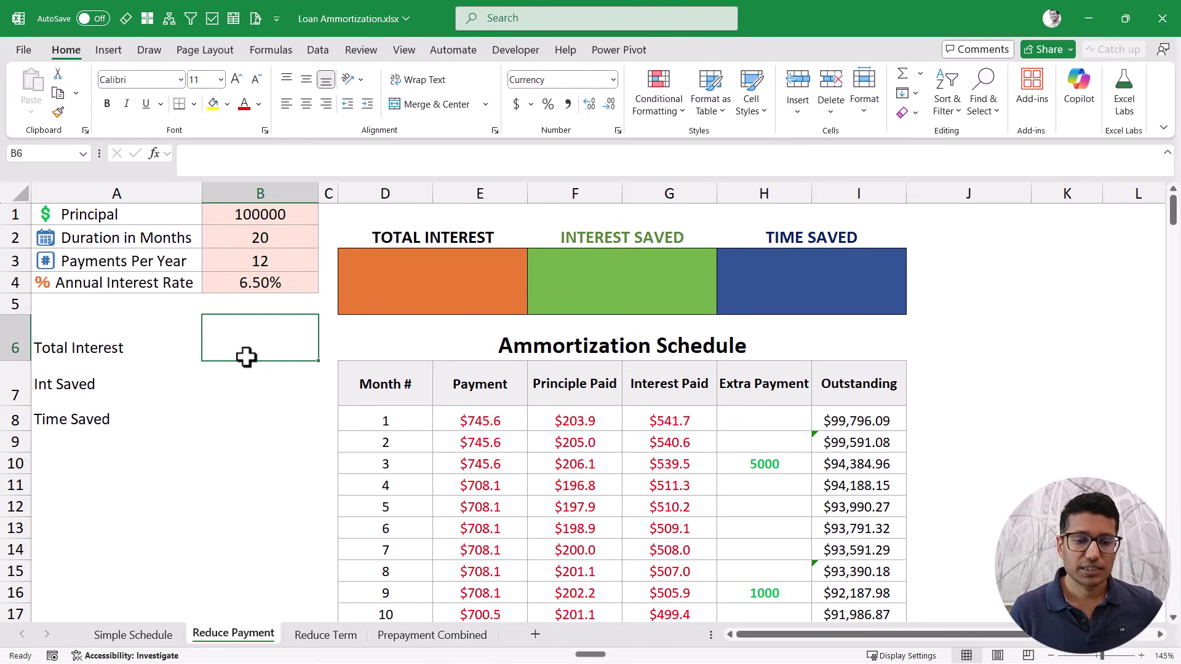
{"action": "type", "text": "=SUM("}
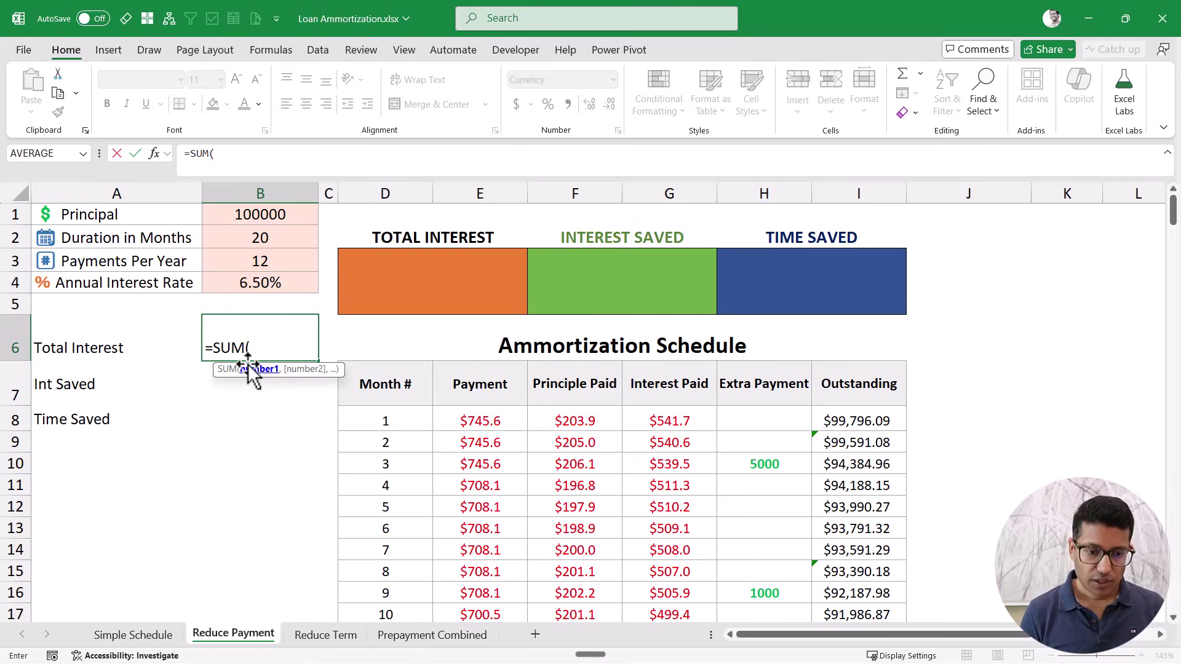
{"action": "left_click", "coordinate": [676, 418]}
{"action": "type", "text": ":G8"}
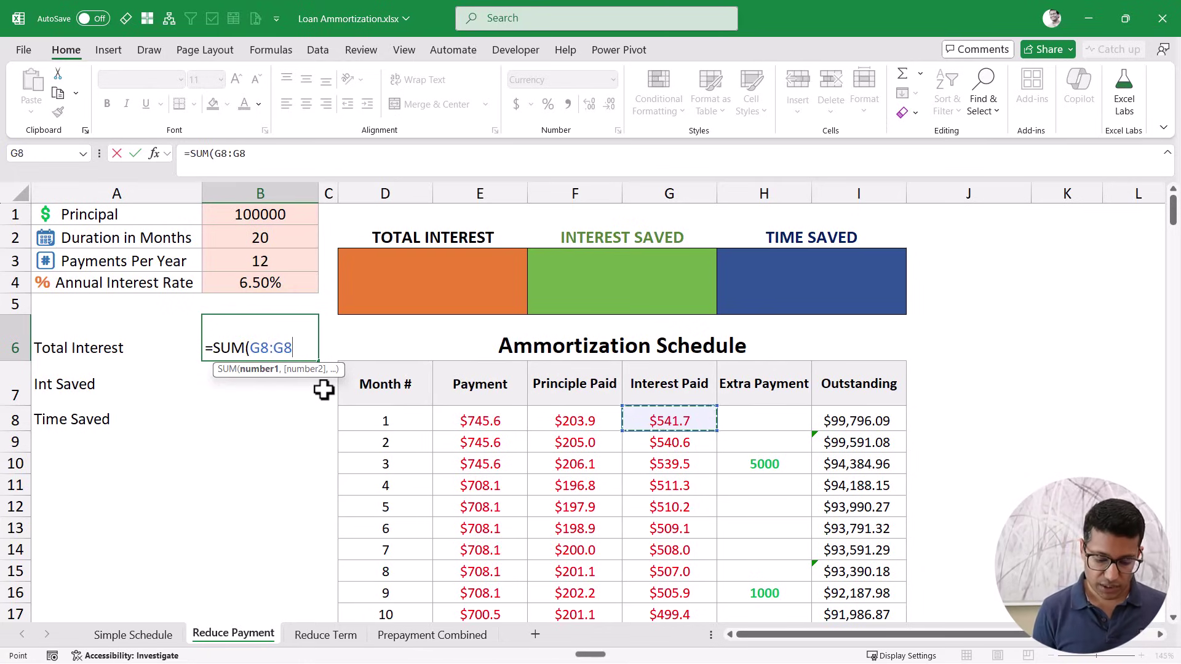
{"action": "type", "text": "G1001"}
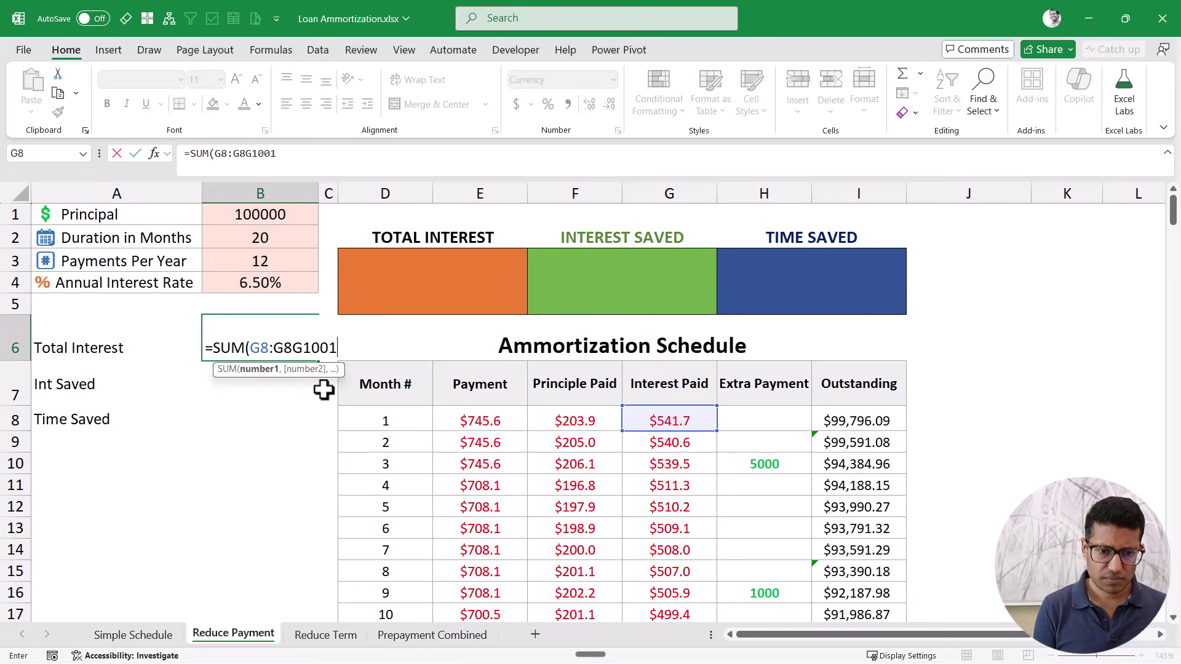
{"action": "key", "text": "BackSpace"}
{"action": "key", "text": "BackSpace"}
{"action": "key", "text": "BackSpace"}
{"action": "type", "text": "100"}
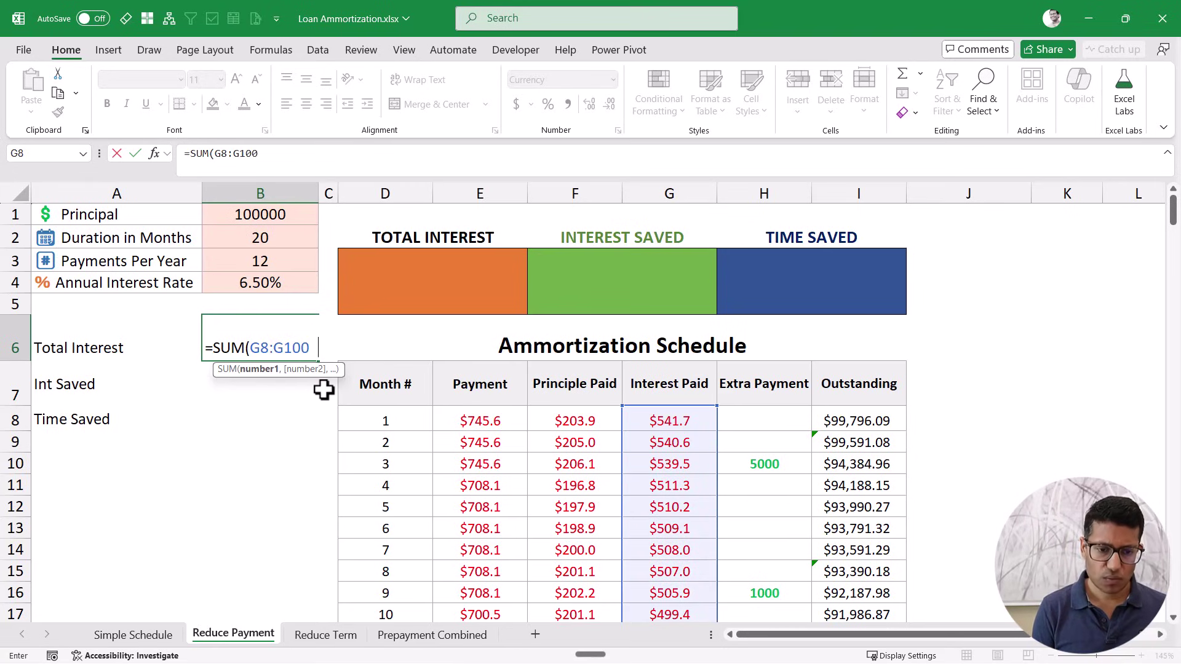
{"action": "type", "text": "1"}
{"action": "key", "text": "Return"}
{"action": "key", "text": "Up"}
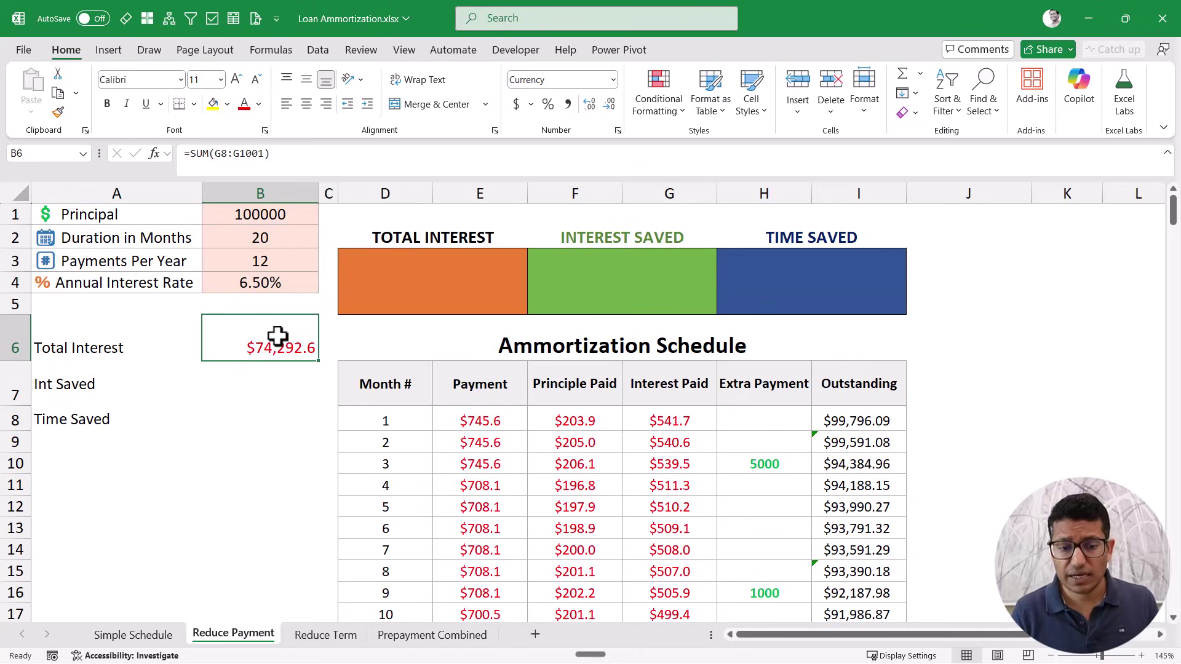
Step: Start an IPMT formula in B7 for Int Saved, with B4/B3 as the rate
{"action": "left_click", "coordinate": [275, 374]}
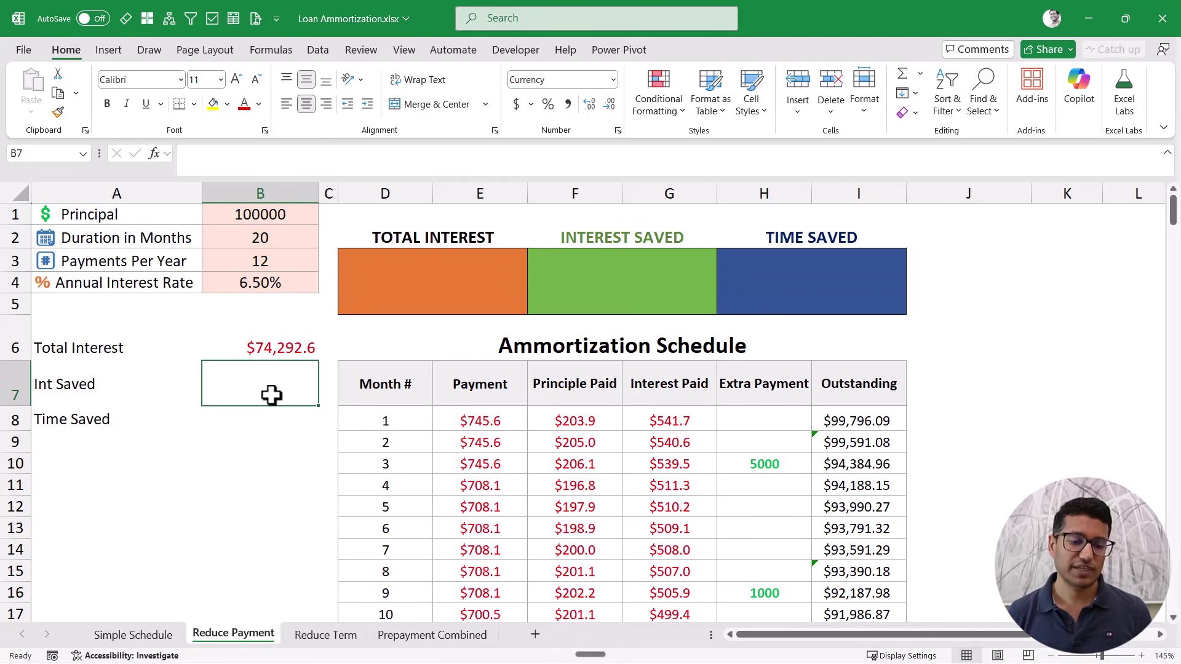
{"action": "type", "text": "=IP"}
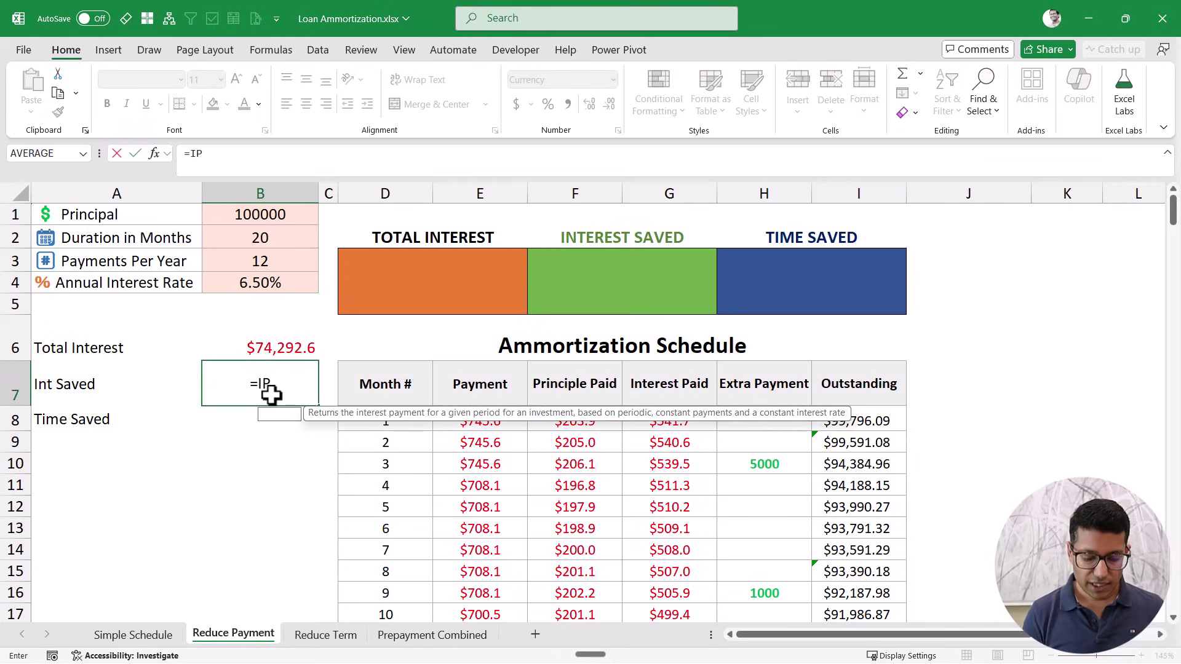
{"action": "type", "text": "MT("}
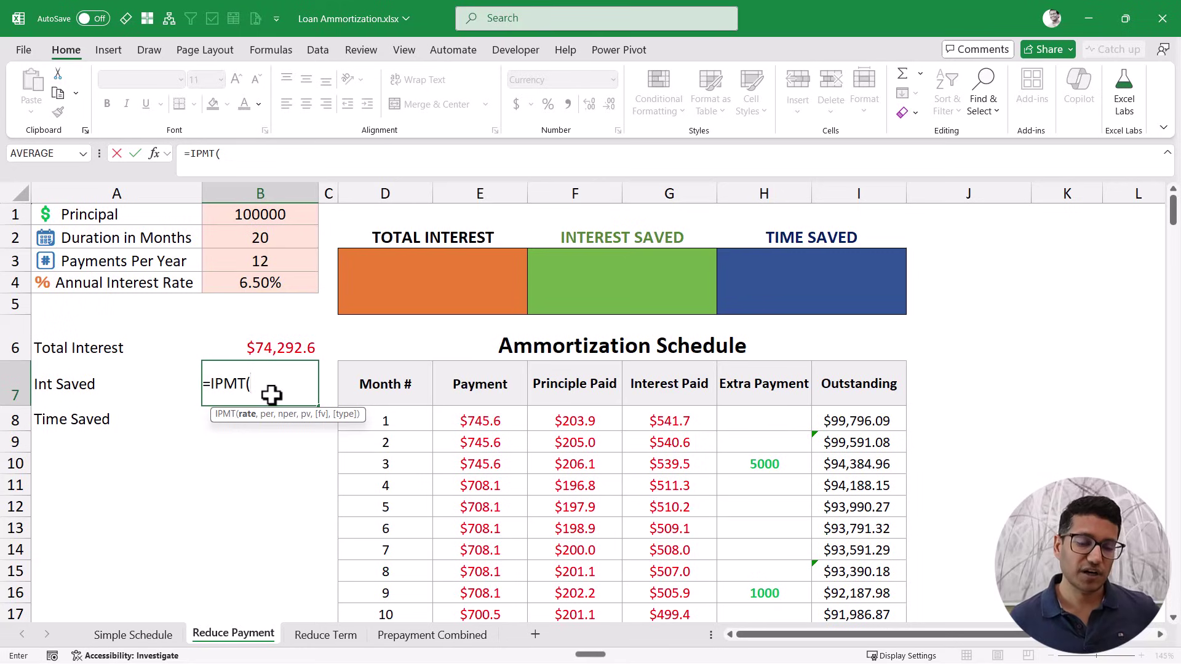
{"action": "left_click", "coordinate": [264, 282]}
{"action": "left_click", "coordinate": [265, 263]}
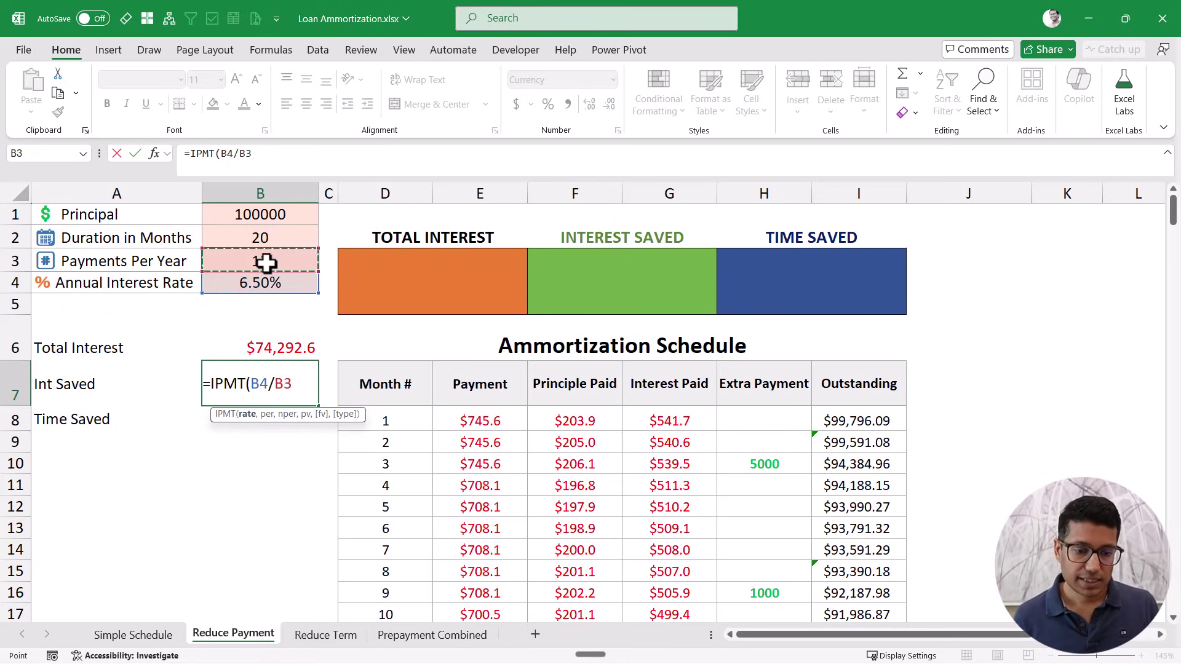
{"action": "type", "text": ","}
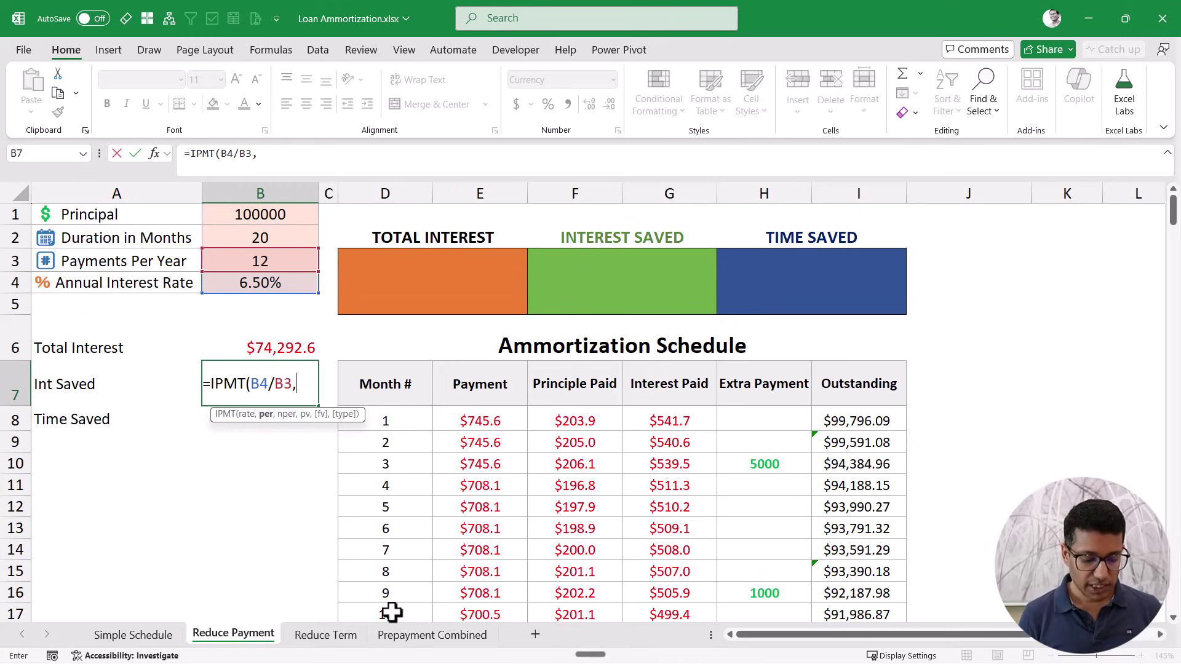
Step: Add SEQUENCE(B2*B3) as the period argument of the IPMT formula in B7
{"action": "type", "text": "SEQ"}
{"action": "key", "text": "Tab"}
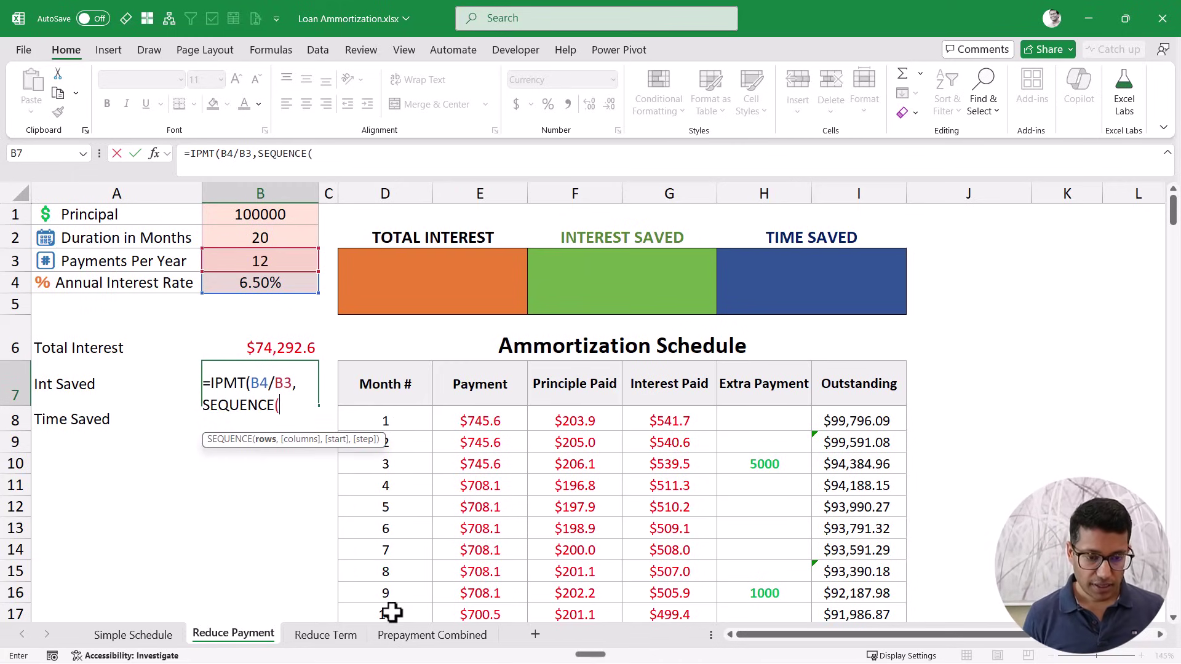
{"action": "left_click", "coordinate": [271, 238]}
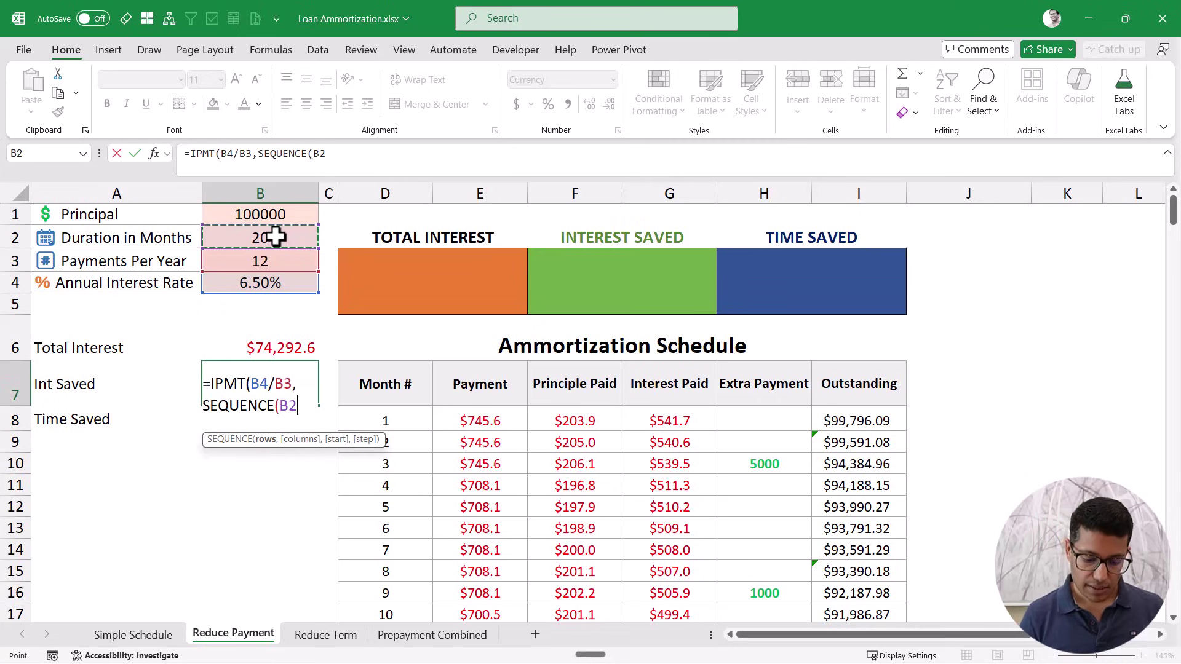
{"action": "type", "text": "*"}
{"action": "left_click", "coordinate": [276, 255]}
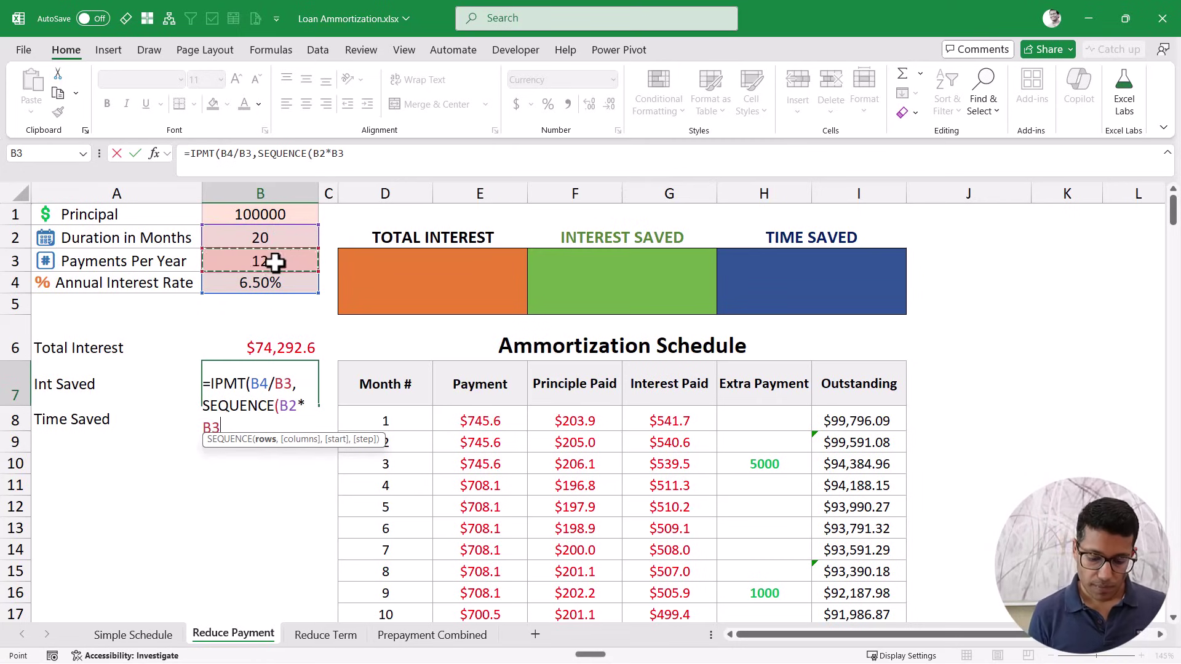
{"action": "type", "text": "),"}
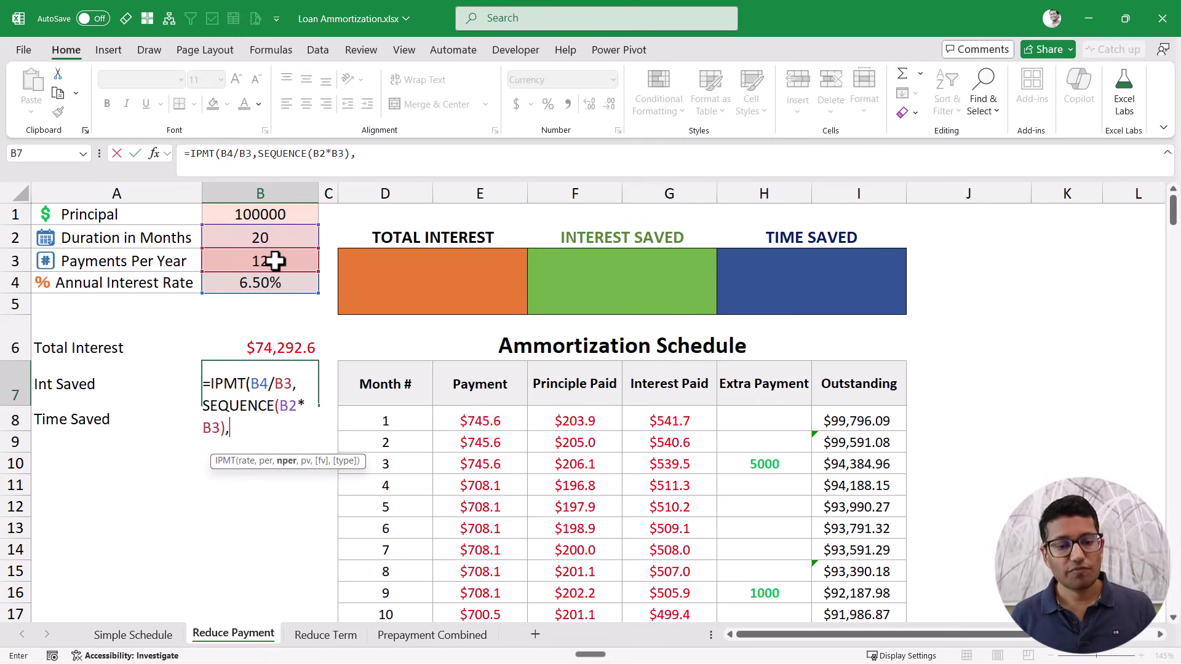
Step: Complete the IPMT formula in B7 with B2*B3 as the number of periods and B1 as the present value
{"action": "left_click", "coordinate": [278, 231]}
{"action": "type", "text": "*"}
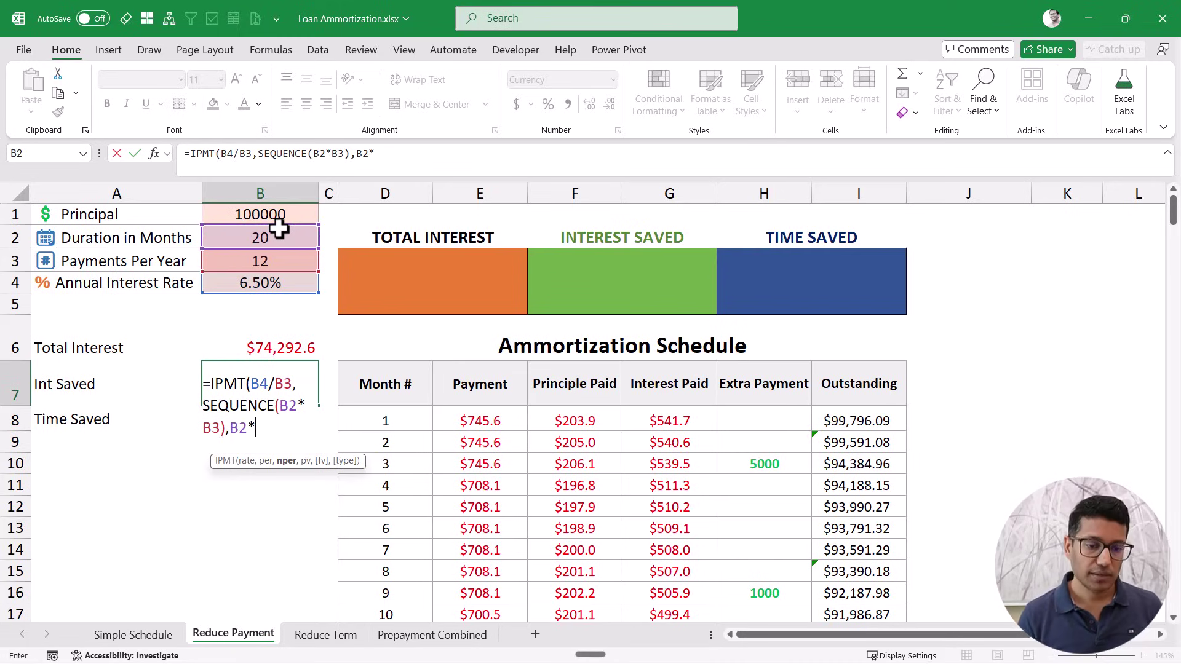
{"action": "left_click", "coordinate": [277, 263]}
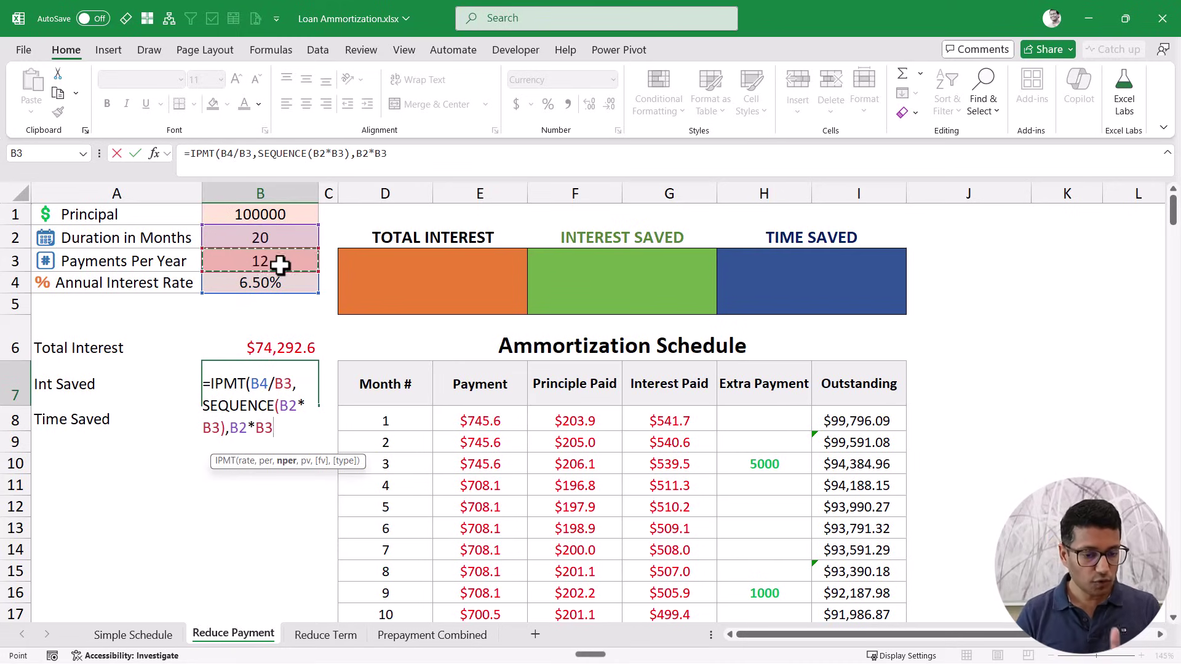
{"action": "type", "text": ","}
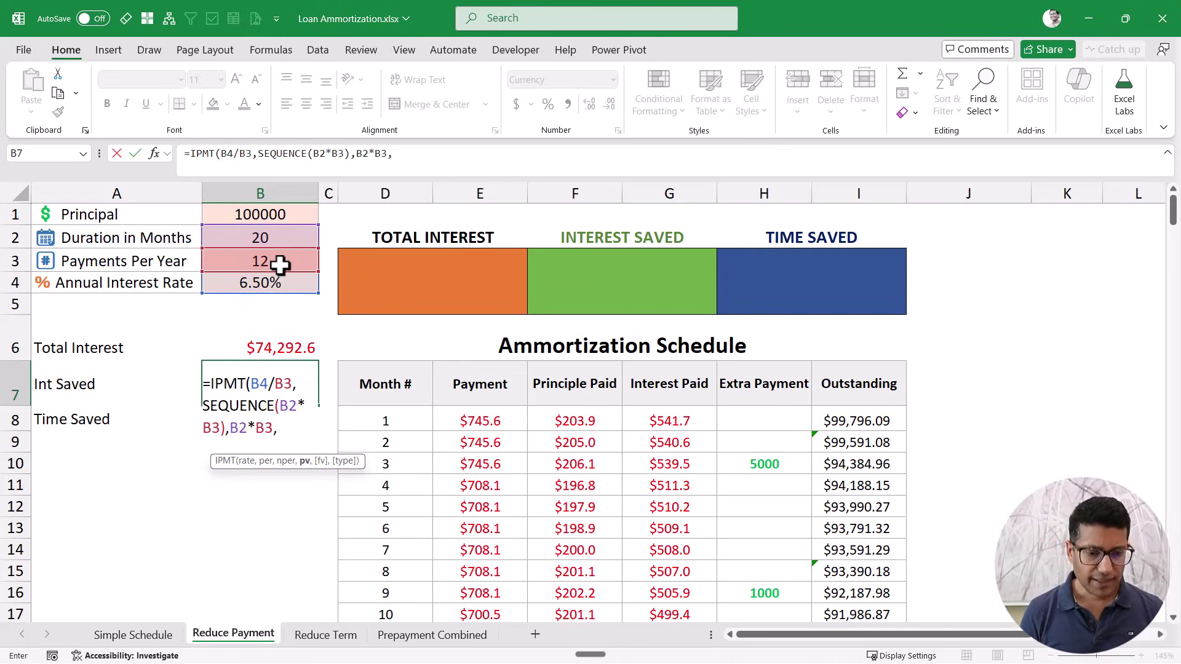
{"action": "left_click", "coordinate": [277, 214]}
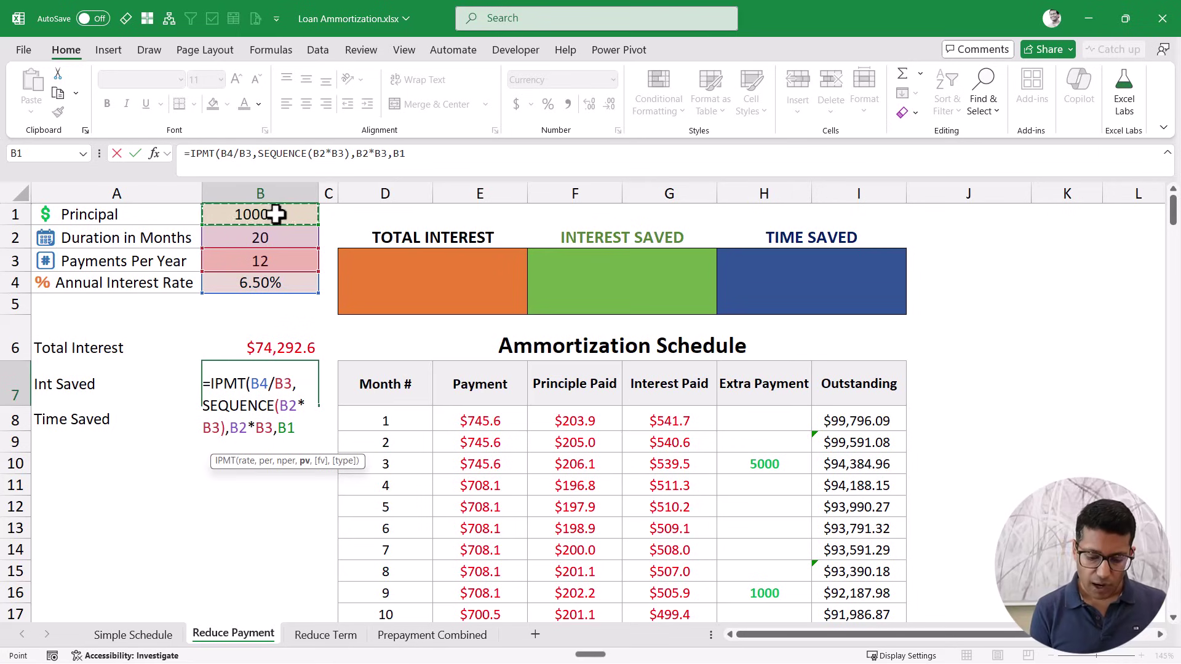
{"action": "type", "text": ")"}
{"action": "key", "text": "ctrl+Return"}
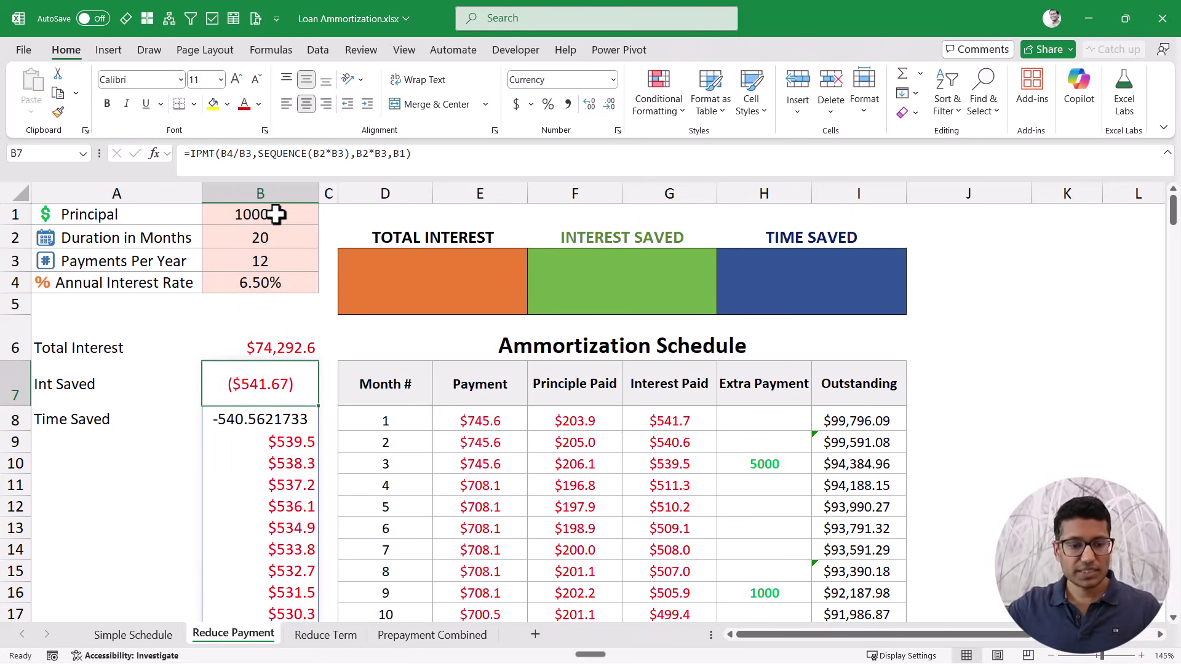
Step: Wrap the IPMT formula in B7 in SUM so it reads =SUM(IPMT(B4/B3,SEQUENCE(B2*B3),B2*B3,B1))
{"action": "key", "text": "F2"}
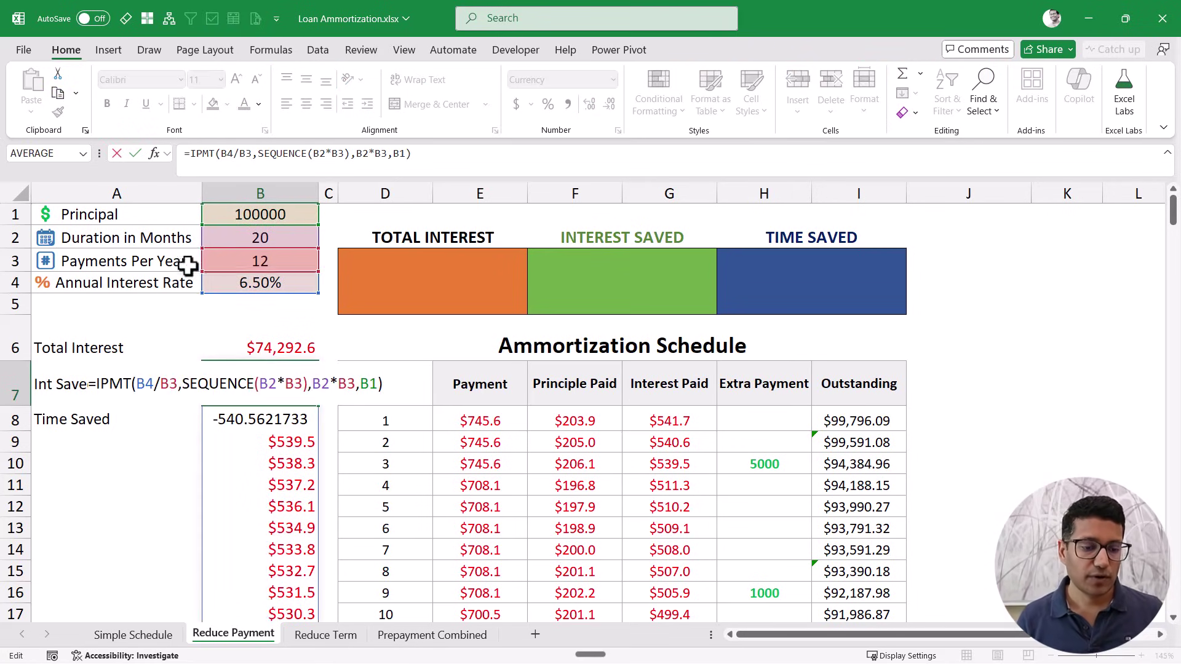
{"action": "left_click", "coordinate": [96, 386]}
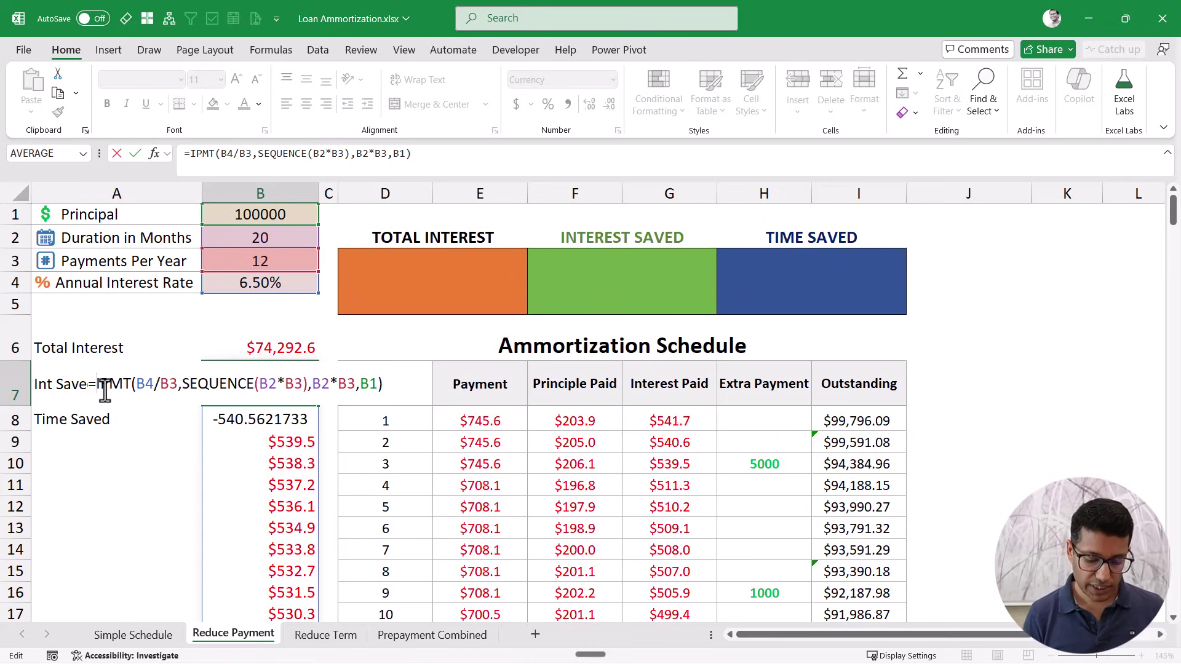
{"action": "type", "text": "SUM("}
{"action": "key", "text": "Right"}
{"action": "key", "text": "Right"}
{"action": "key", "text": "Right"}
{"action": "key", "text": "Right"}
{"action": "key", "text": "Right"}
{"action": "key", "text": "Right"}
{"action": "key", "text": "Right"}
{"action": "key", "text": "Right"}
{"action": "key", "text": "Right"}
{"action": "key", "text": "Right"}
{"action": "key", "text": "Right"}
{"action": "key", "text": "Right"}
{"action": "key", "text": "Right"}
{"action": "key", "text": "Right"}
{"action": "key", "text": "Right"}
{"action": "key", "text": "Right"}
{"action": "key", "text": "Right"}
{"action": "key", "text": "Right"}
{"action": "key", "text": "Right"}
{"action": "key", "text": "Right"}
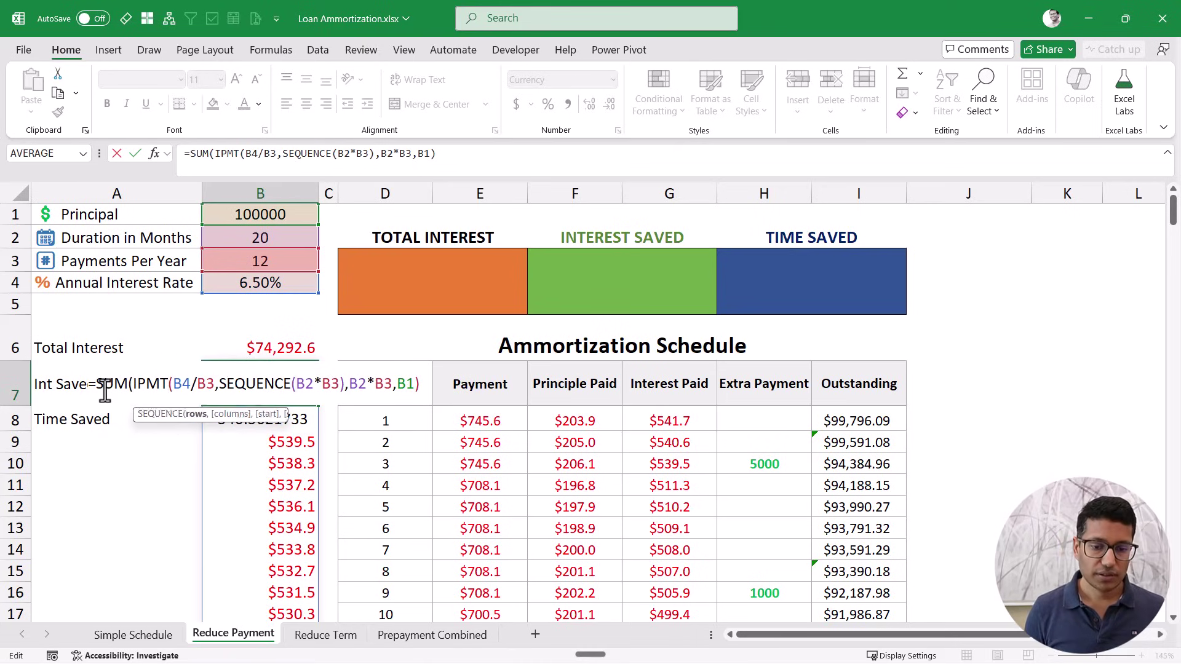
{"action": "type", "text": ")"}
{"action": "key", "text": "ctrl+Return"}
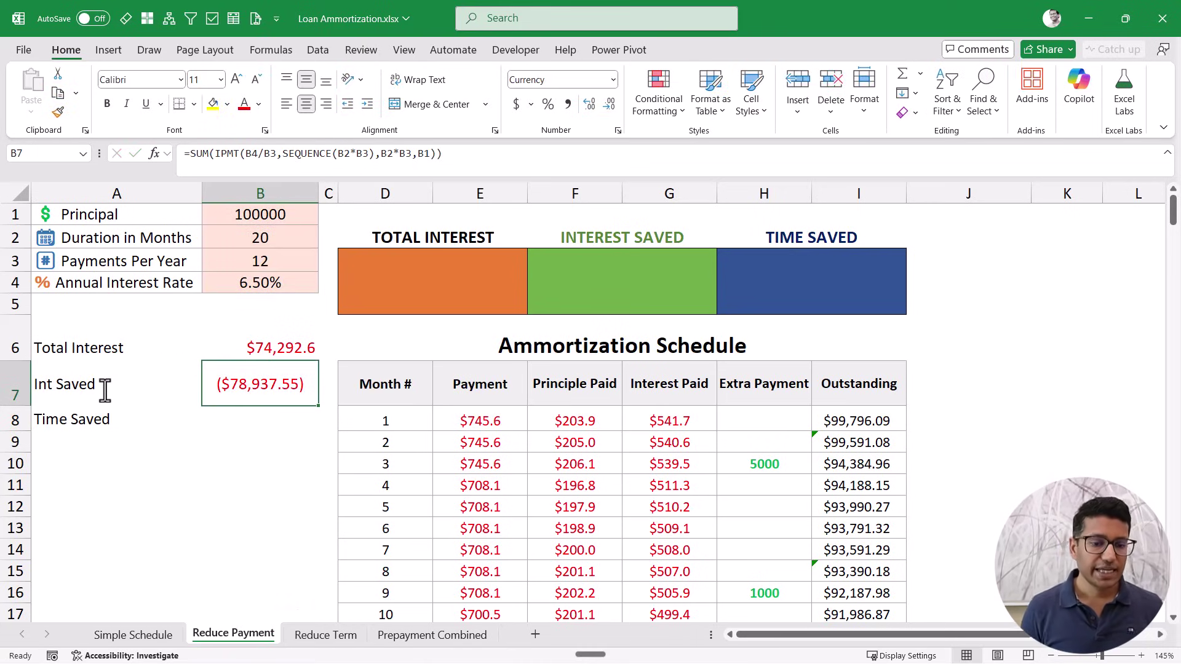
Step: Wrap the SUM formula in B7 in ABS and add B6 after it to calculate the interest saved
{"action": "double_click", "coordinate": [247, 387]}
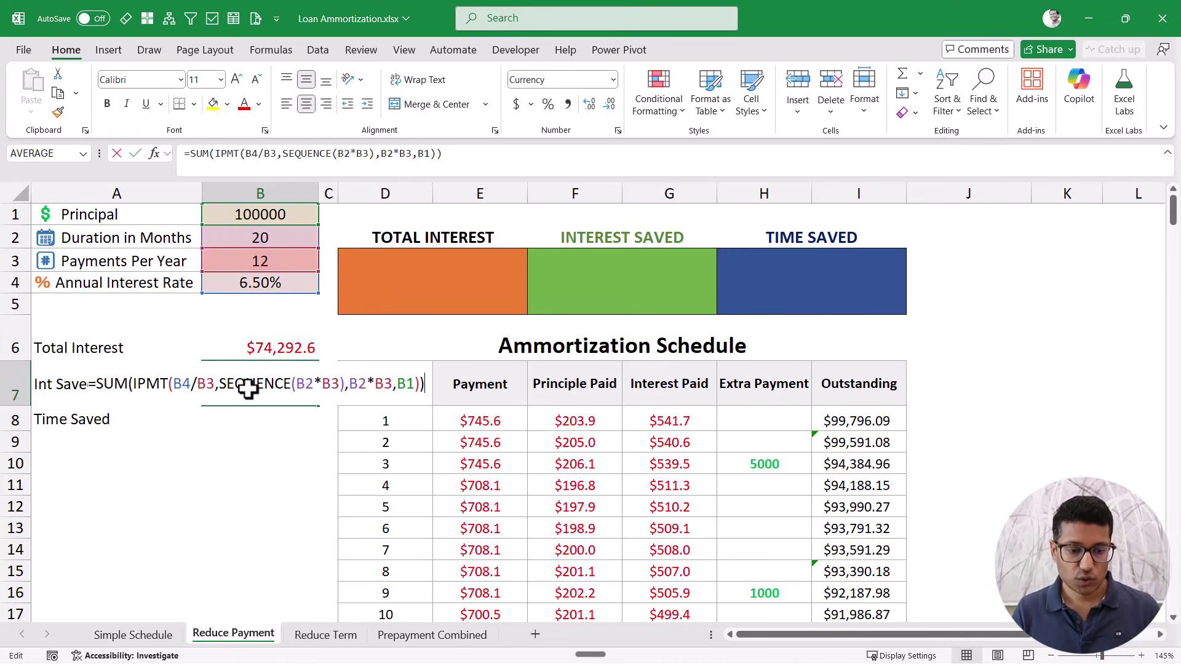
{"action": "left_click", "coordinate": [98, 384]}
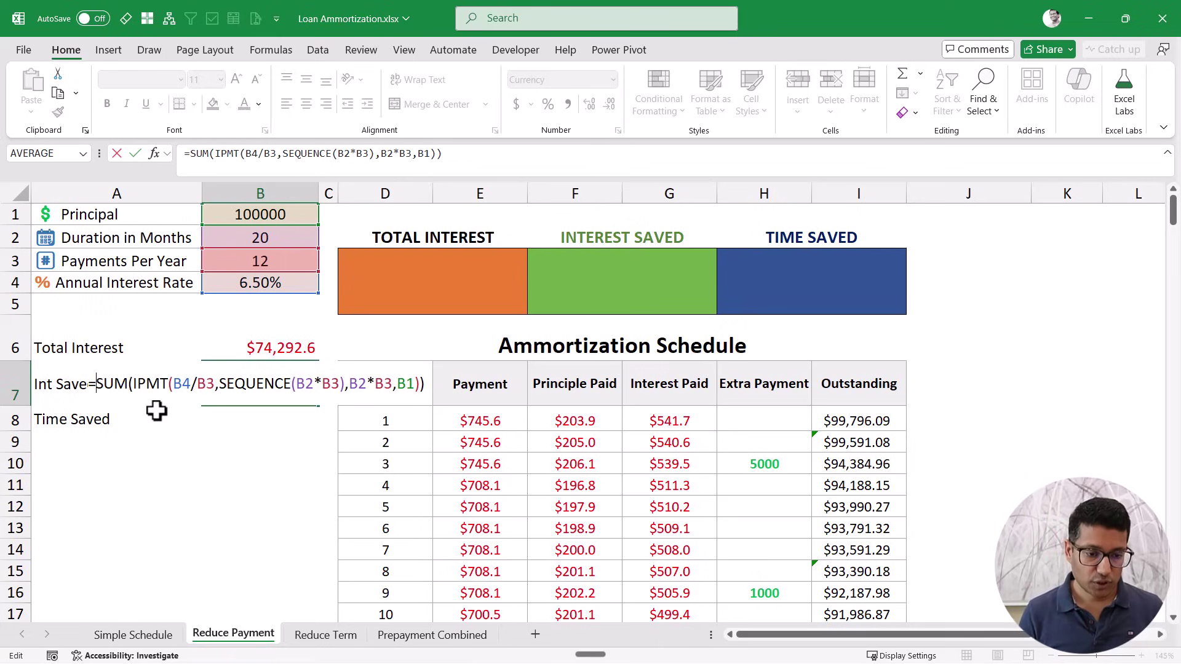
{"action": "type", "text": "ABS("}
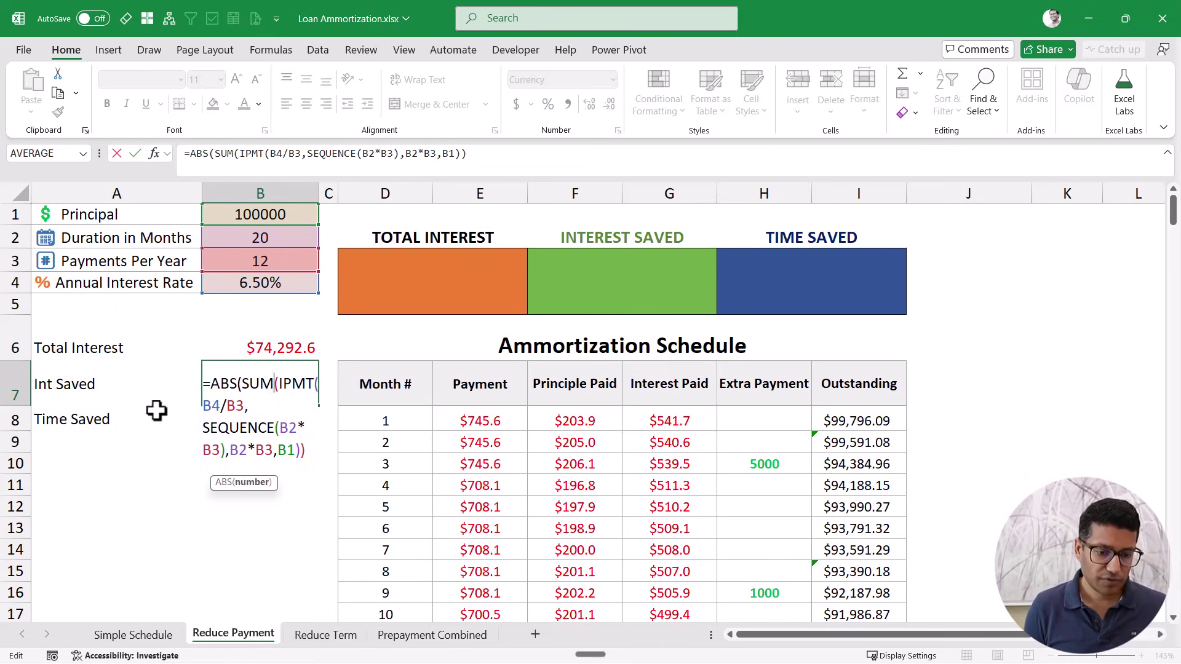
{"action": "key", "text": "End"}
{"action": "type", "text": ")"}
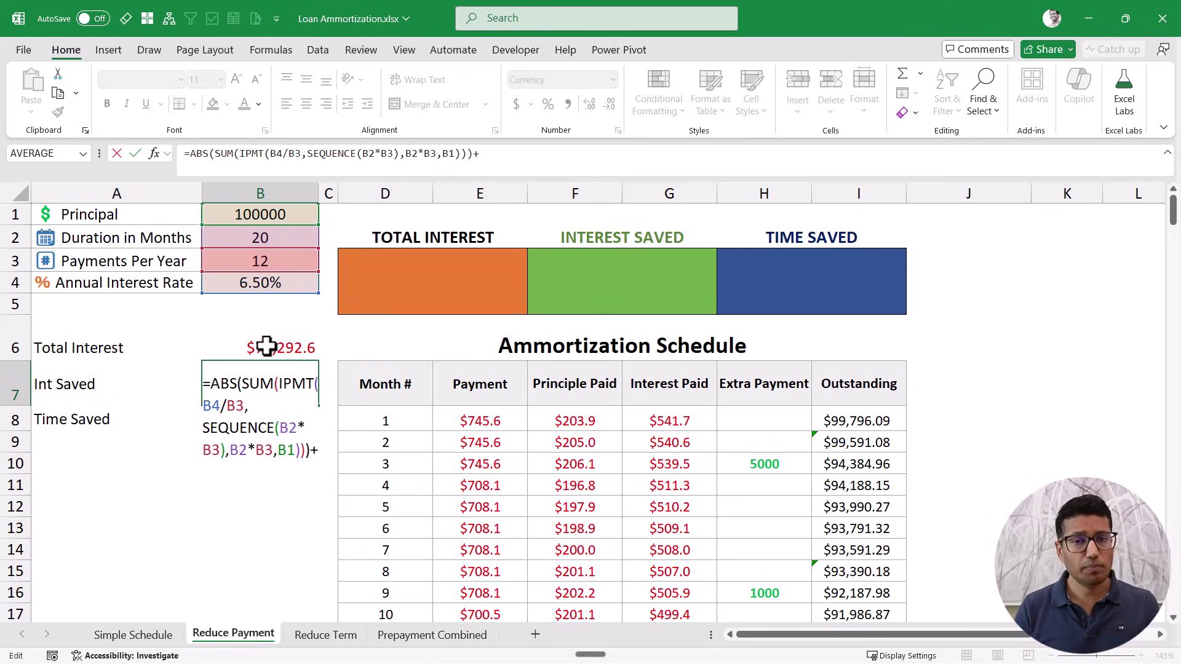
{"action": "left_click", "coordinate": [266, 346]}
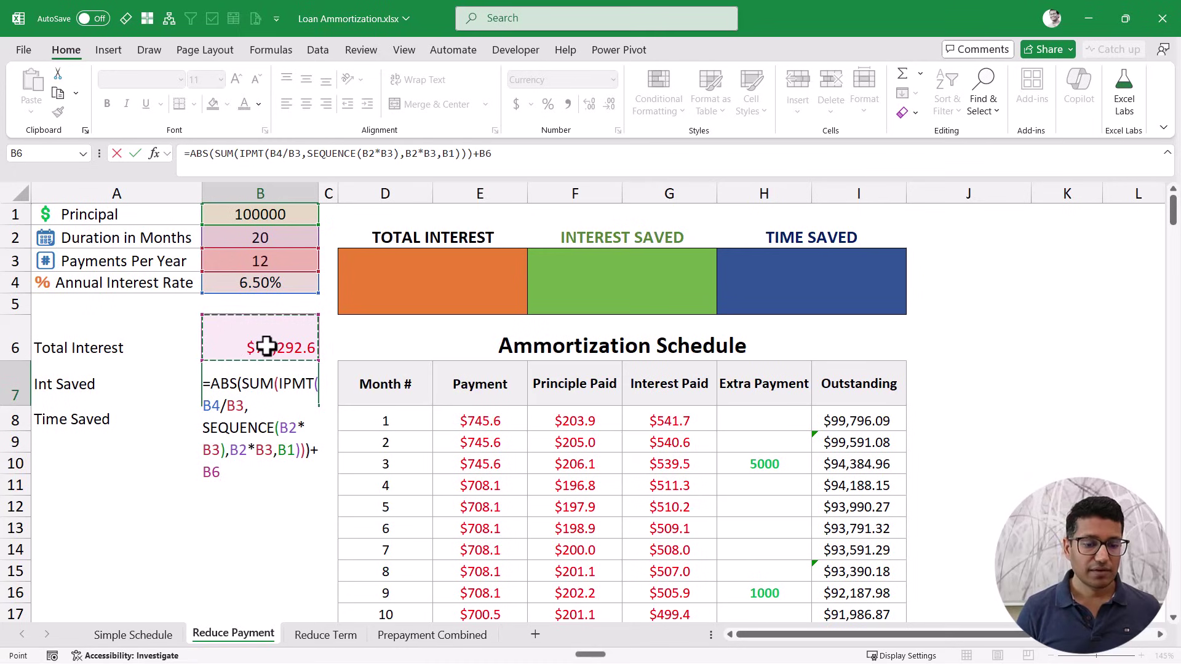
{"action": "key", "text": "ctrl+Return"}
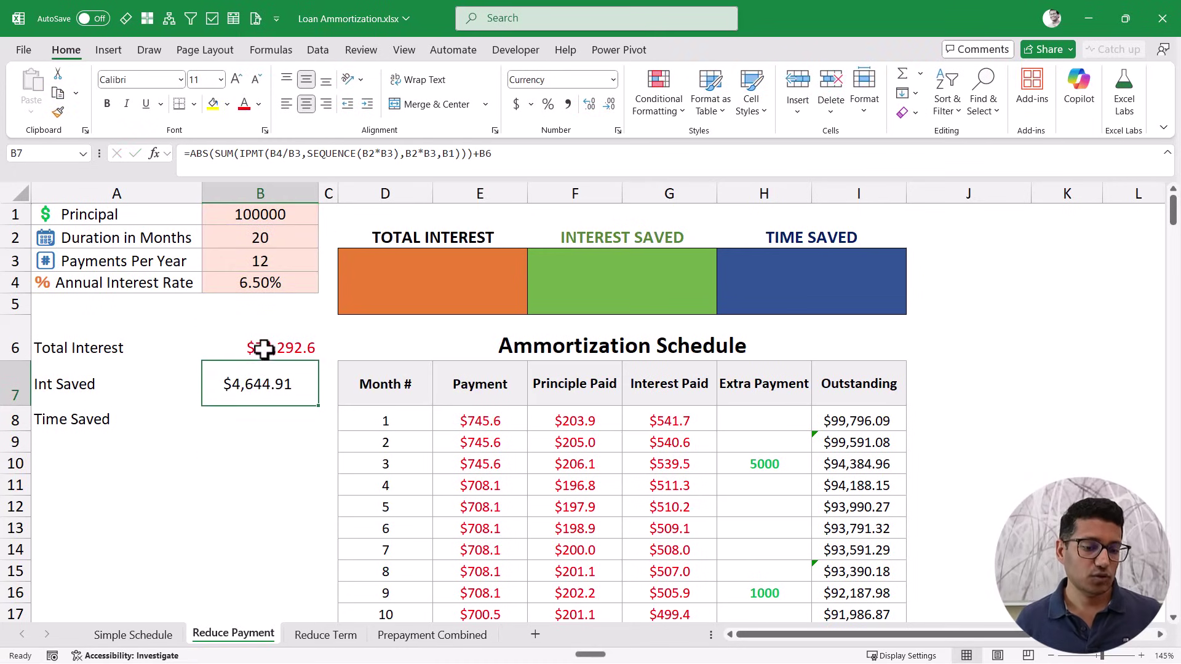
Step: Examine the value of the ABS part of the B7 formula and compare it with Total Interest in B6
{"action": "left_click", "coordinate": [266, 346]}
{"action": "double_click", "coordinate": [262, 381]}
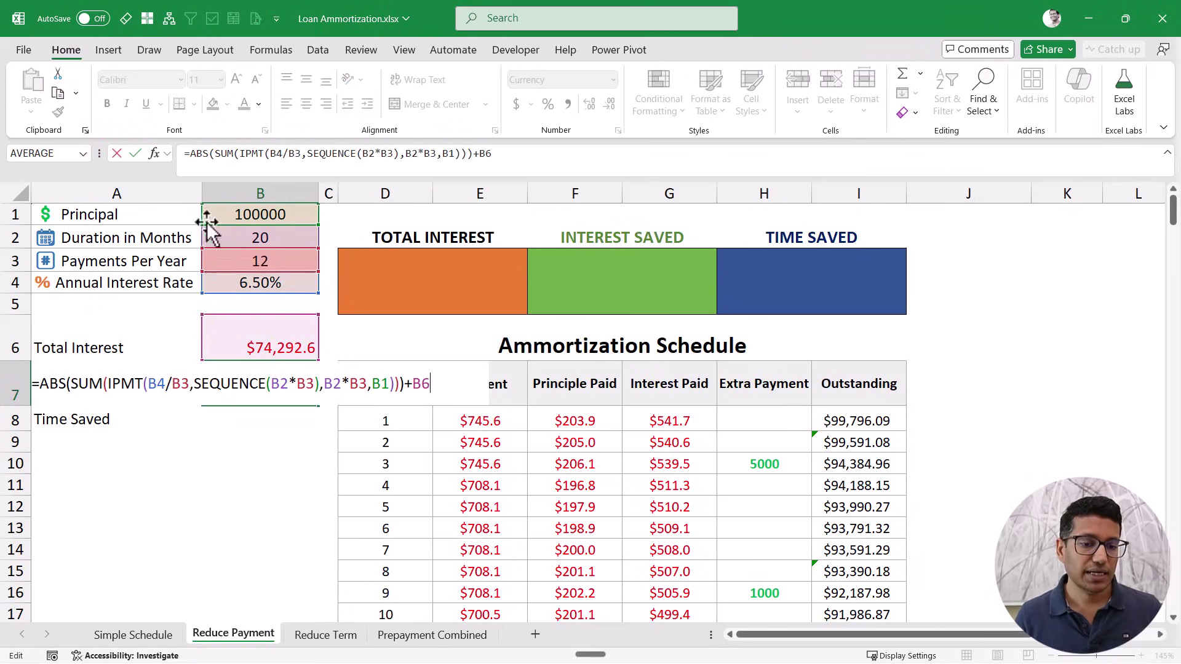
{"action": "left_click_drag", "start_coordinate": [189, 155], "coordinate": [430, 155]}
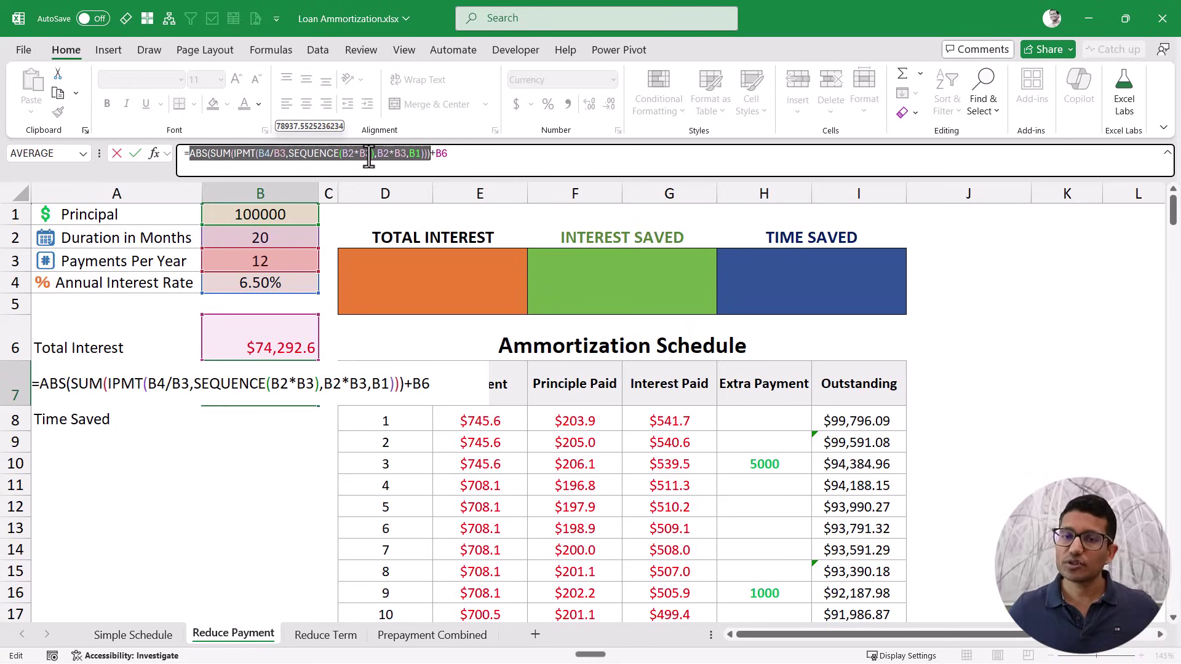
{"action": "key", "text": "Escape"}
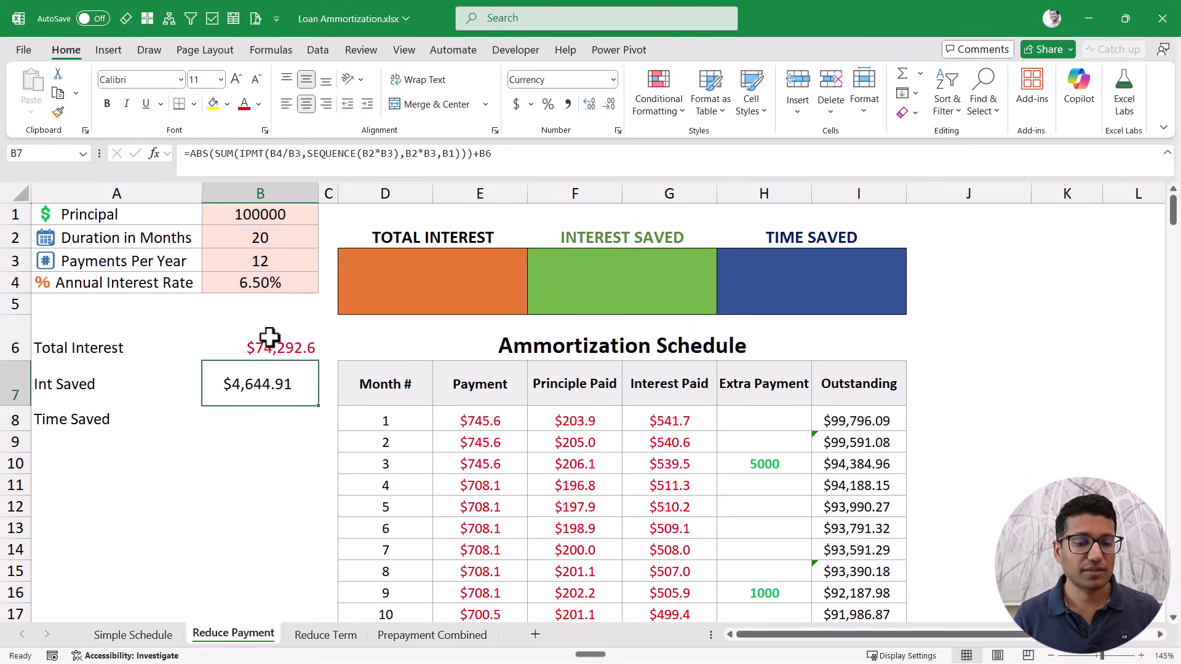
{"action": "left_click", "coordinate": [270, 342]}
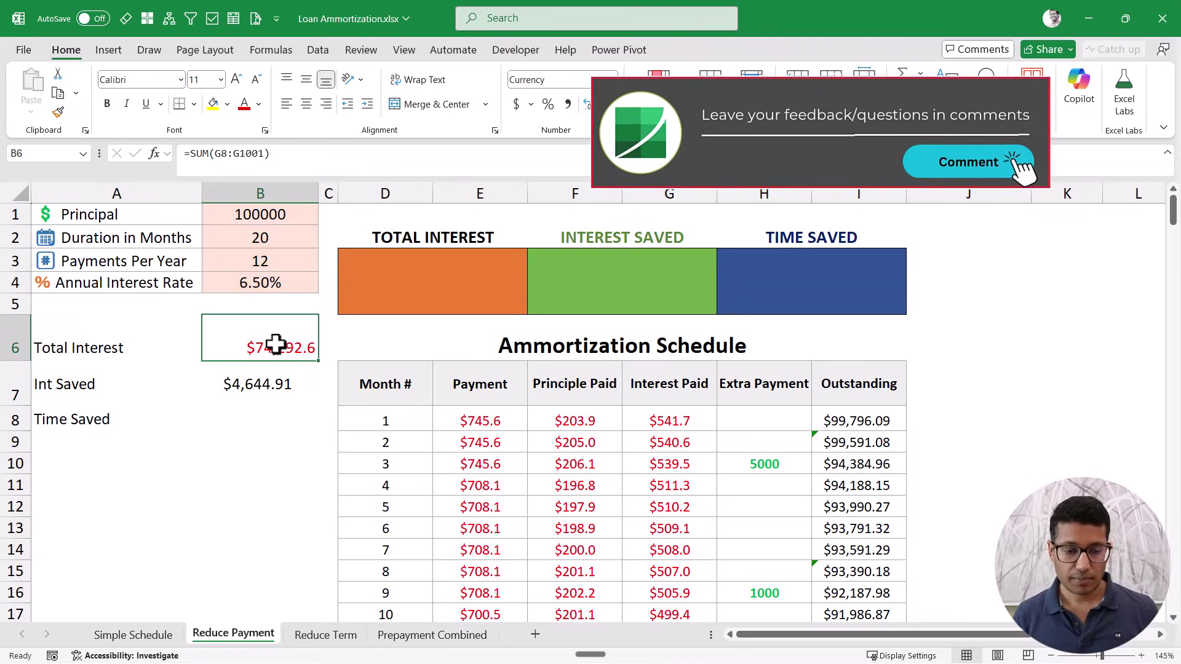
Step: Start a COUNTIF formula in B8 for Time Saved, with G8:G1001 as the range
{"action": "left_click", "coordinate": [264, 417]}
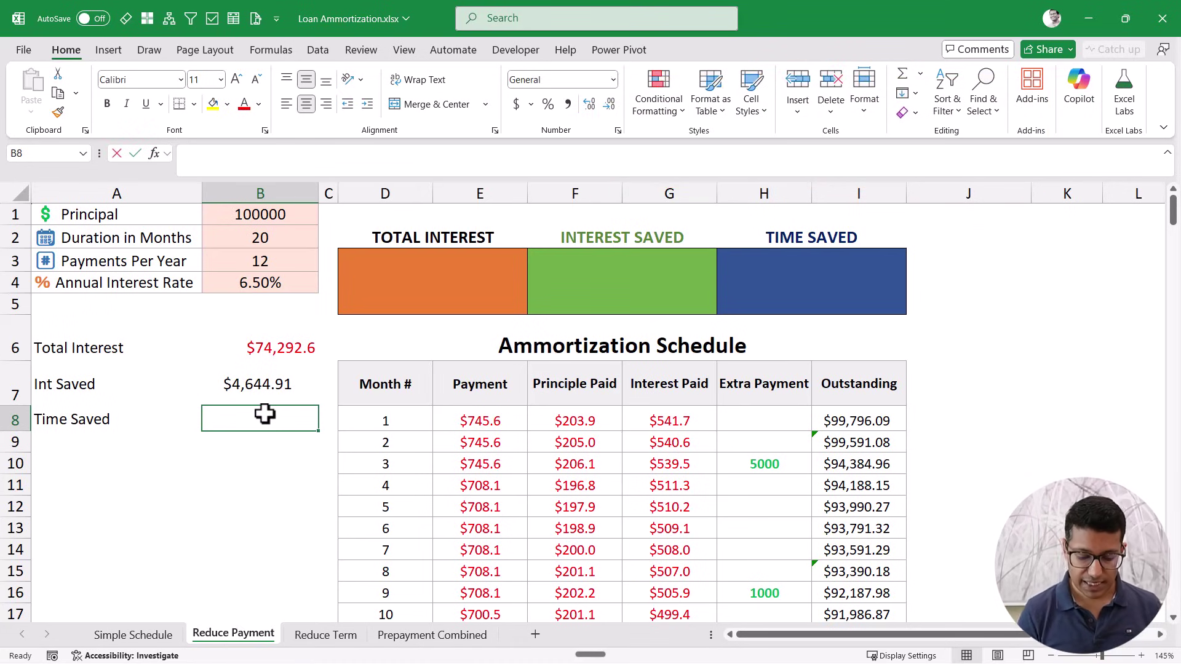
{"action": "type", "text": "=countif("}
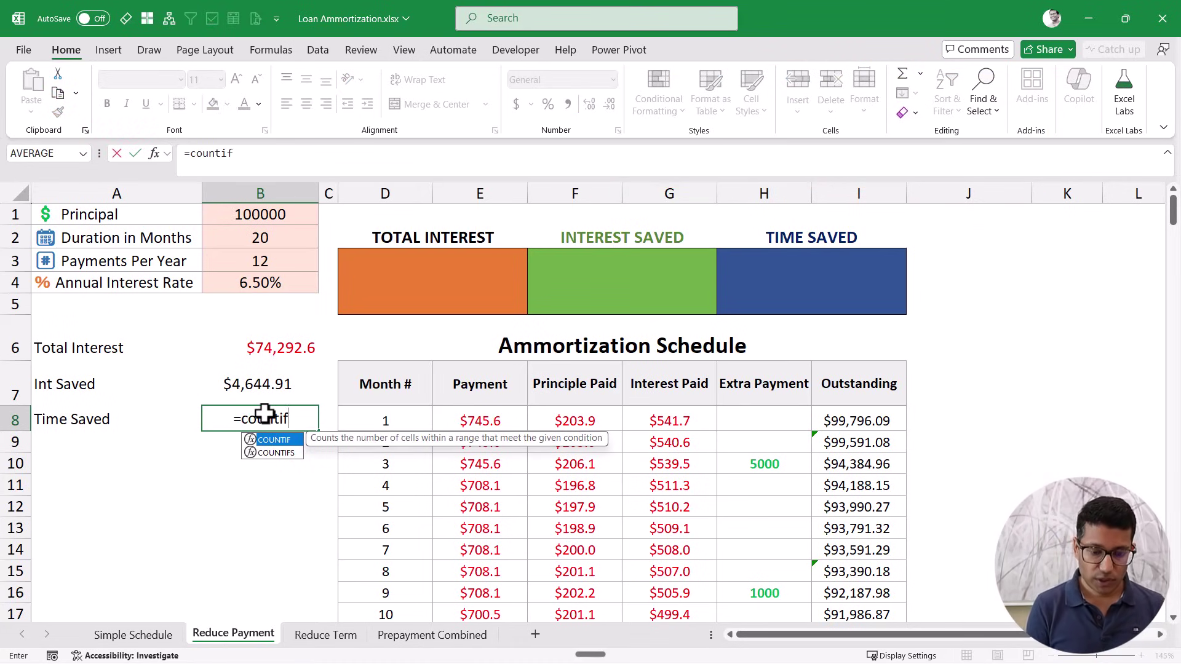
{"action": "left_click", "coordinate": [661, 417]}
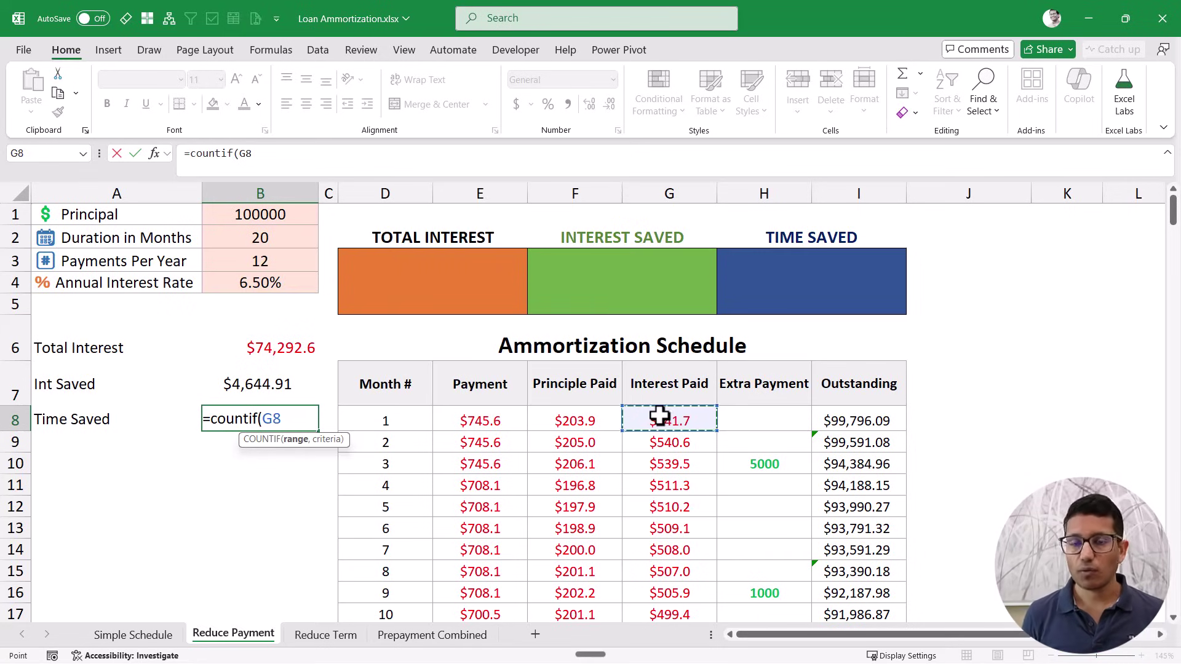
{"action": "type", "text": ":G8"}
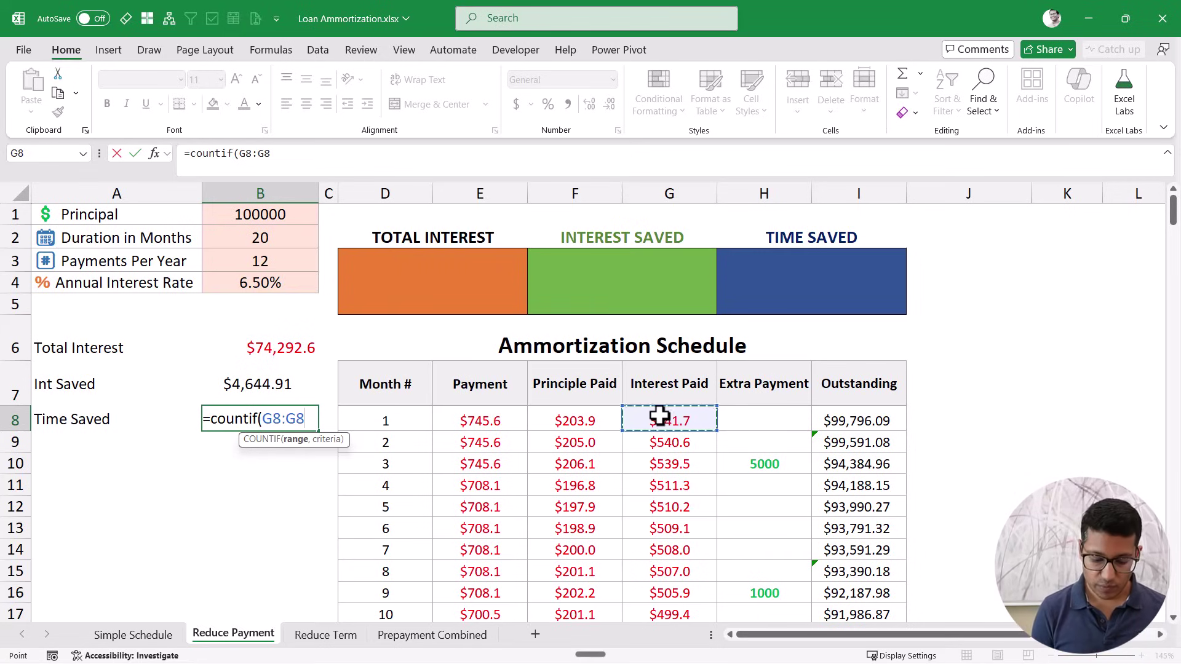
{"action": "type", "text": "G1001"}
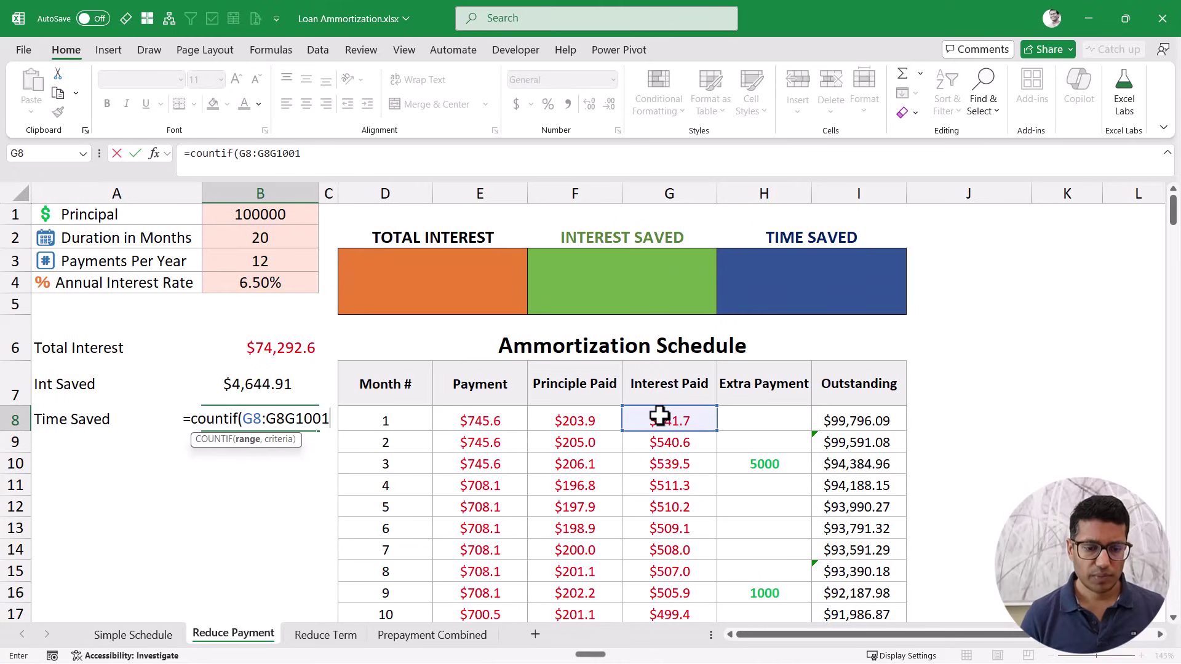
{"action": "left_click", "coordinate": [284, 419]}
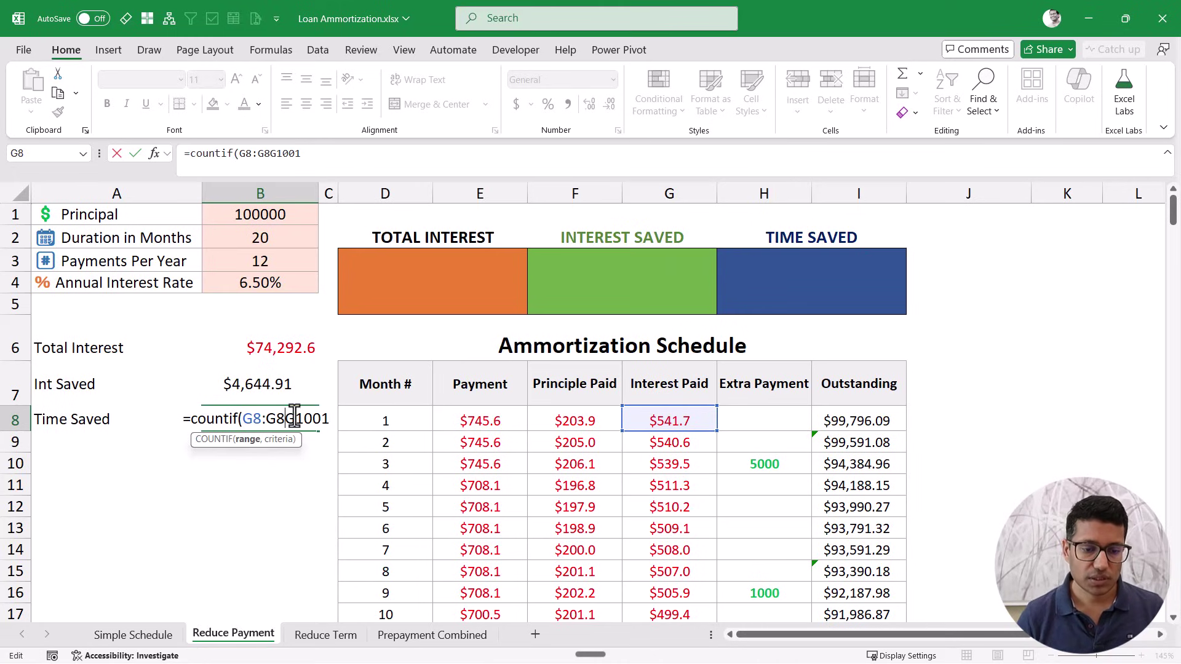
{"action": "key", "text": "BackSpace"}
{"action": "key", "text": "BackSpace"}
{"action": "left_click", "coordinate": [314, 421]}
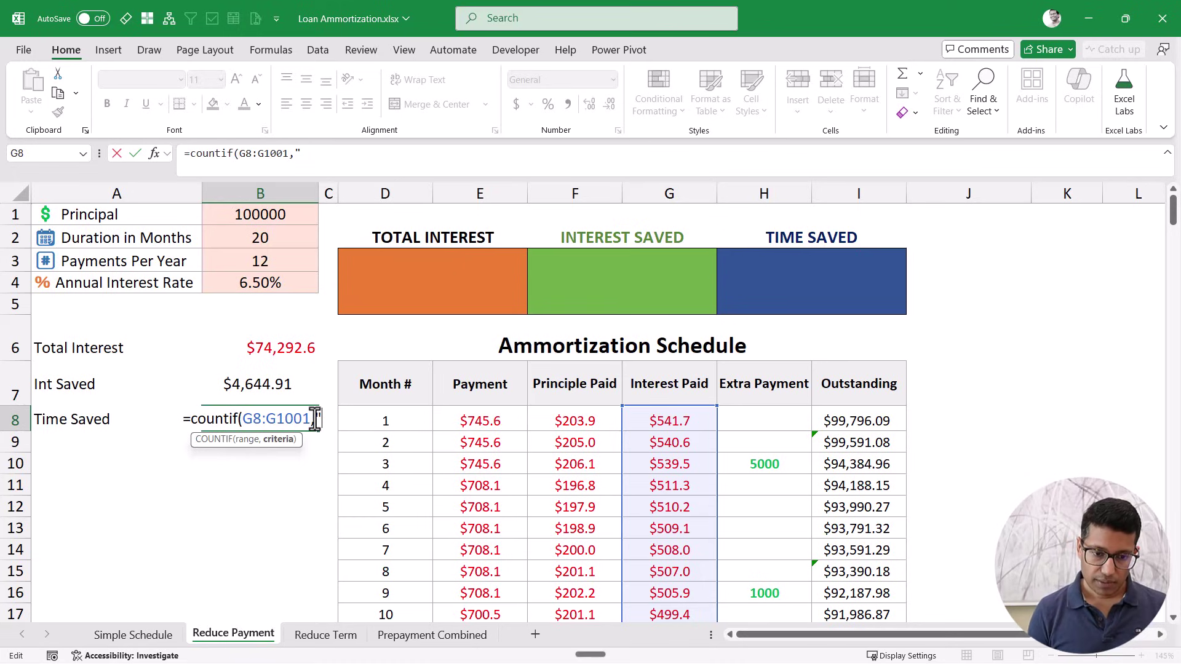
Step: Complete the COUNTIF formula in B8 with "=>0" as the criterion
{"action": "type", "text": ",\"=>"}
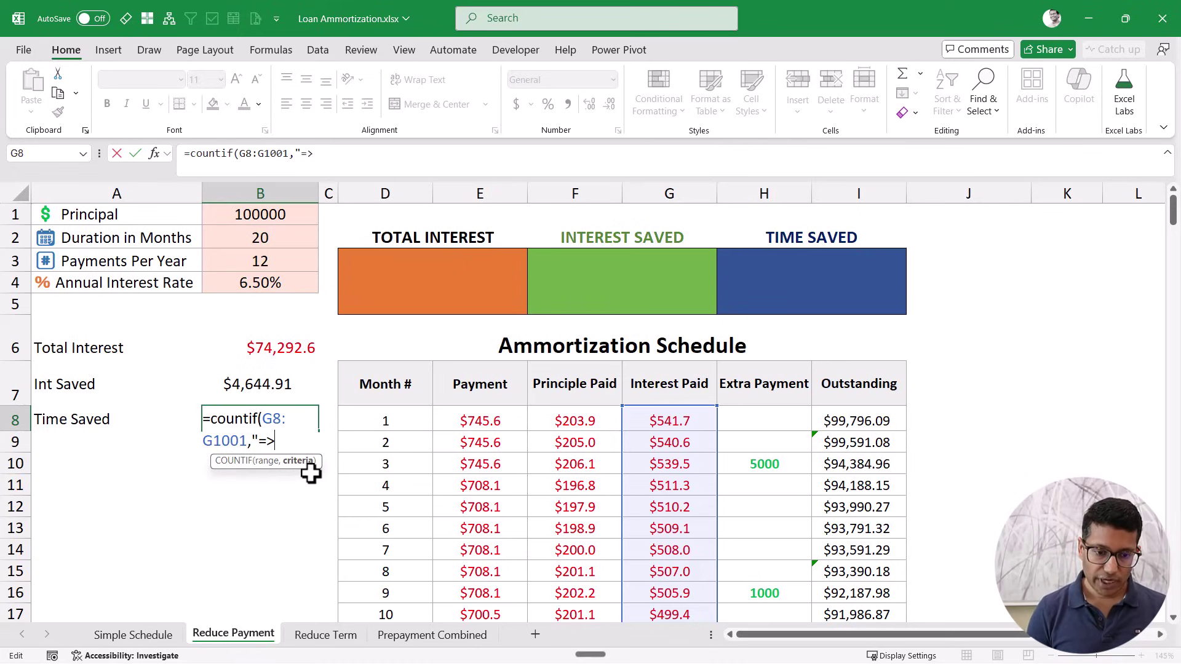
{"action": "type", "text": "0\""}
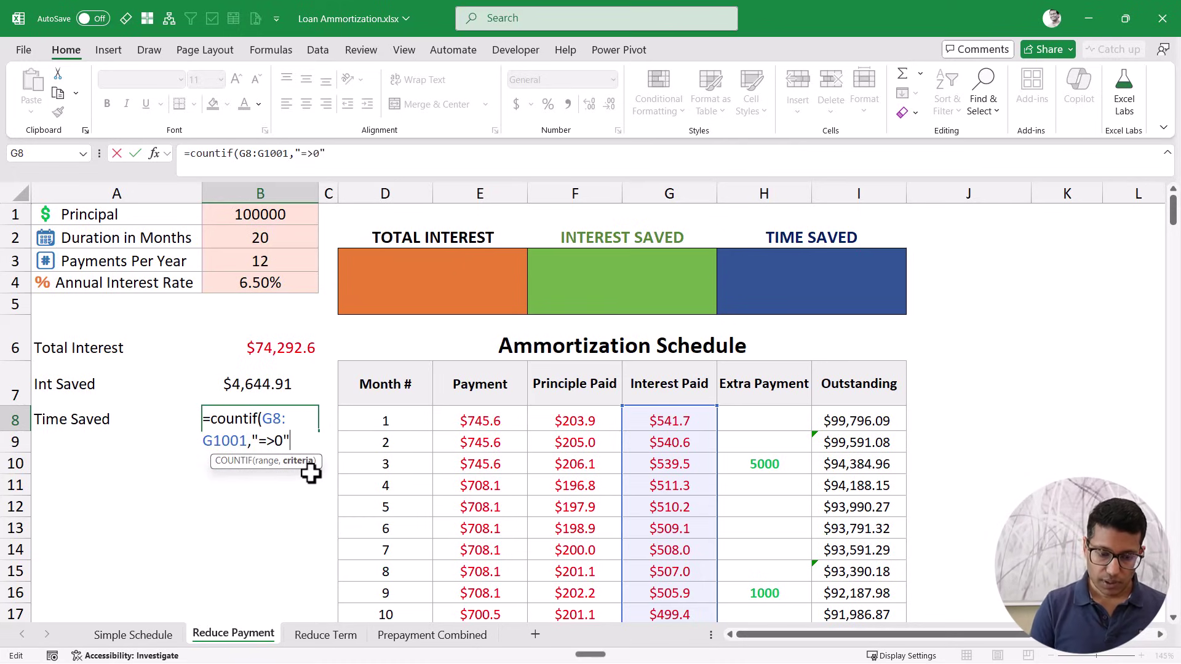
{"action": "type", "text": ")"}
{"action": "key", "text": "ctrl+Return"}
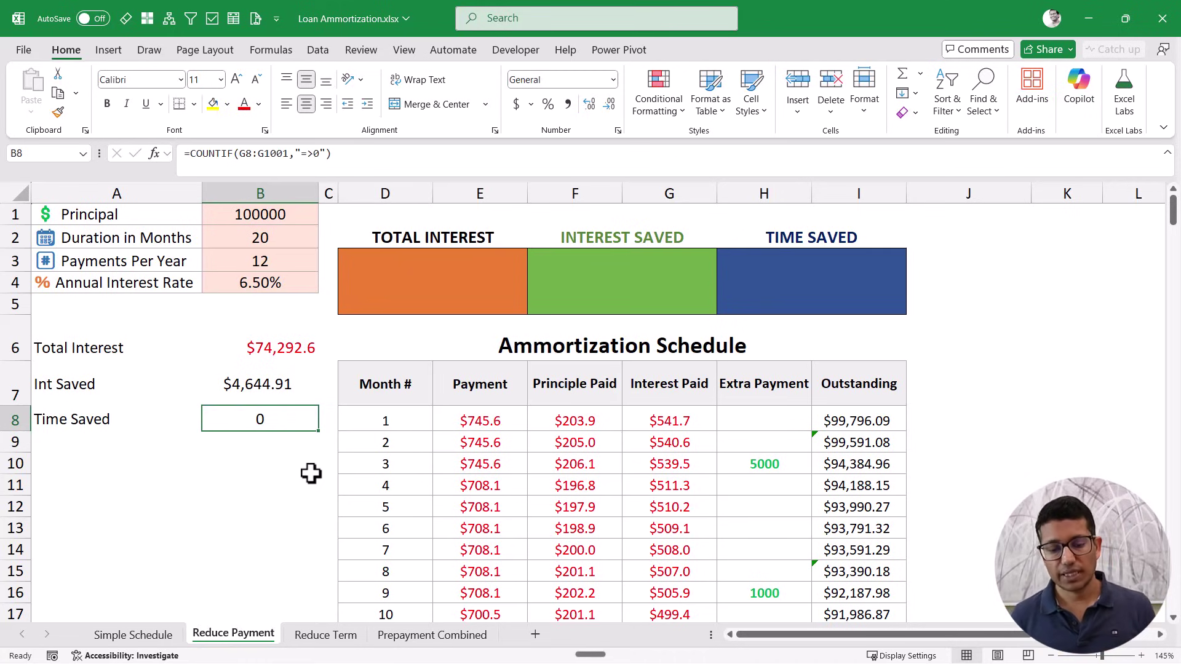
Step: Link the orange TOTAL INTEREST card in D3 to the Total Interest value with =B6
{"action": "left_click", "coordinate": [258, 347]}
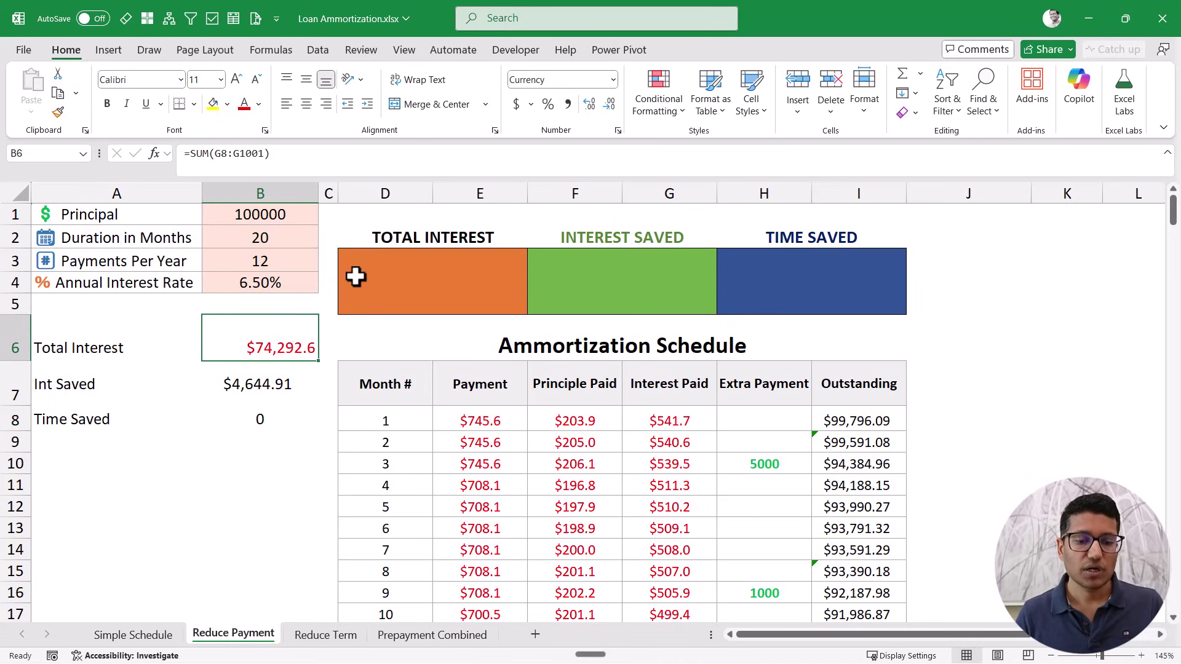
{"action": "left_click", "coordinate": [385, 271]}
{"action": "type", "text": "="}
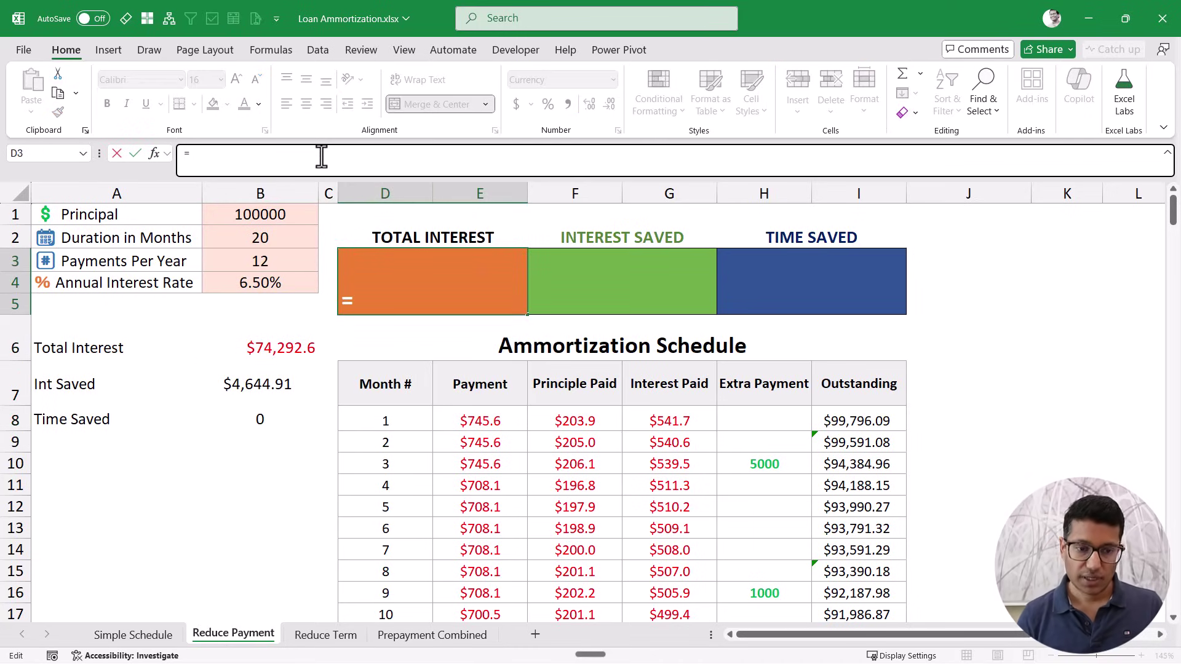
{"action": "left_click", "coordinate": [271, 344]}
{"action": "key", "text": "Return"}
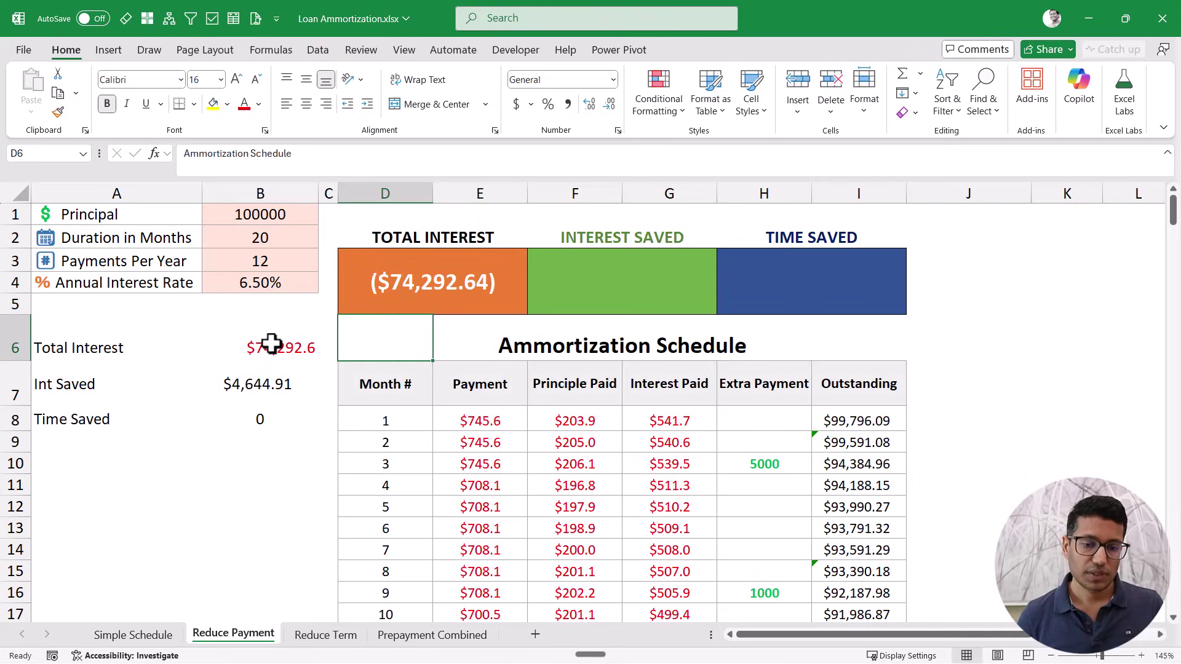
Step: Link the green INTEREST SAVED card in F3 to the Int Saved value with =B7
{"action": "left_click", "coordinate": [582, 281]}
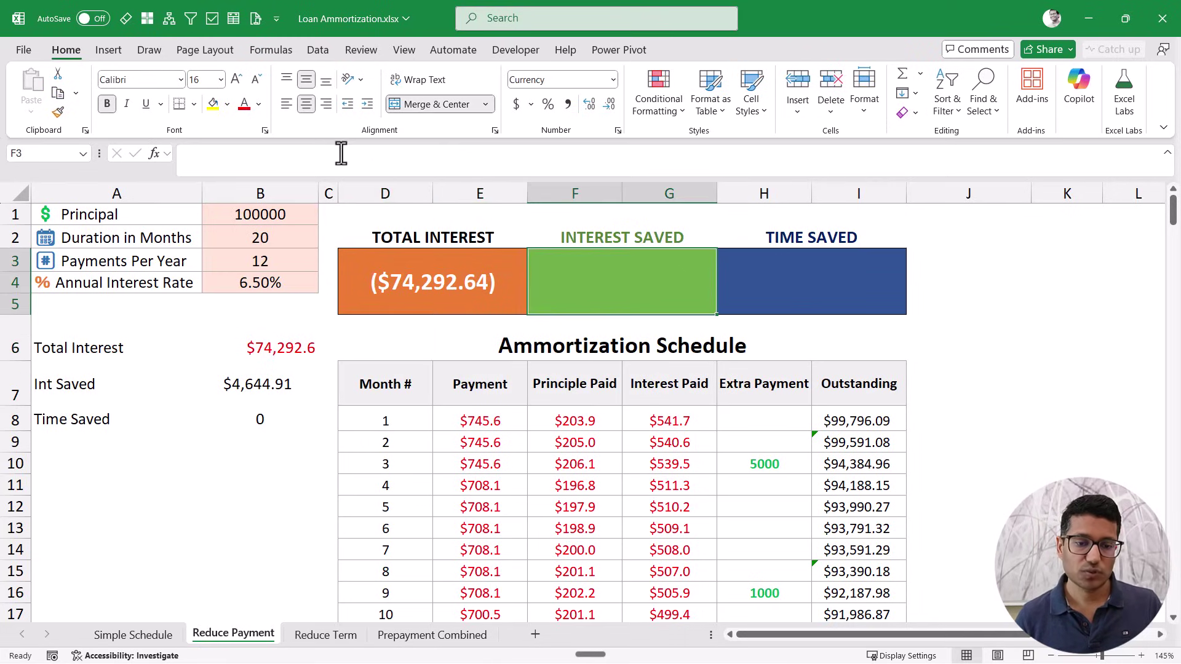
{"action": "type", "text": "="}
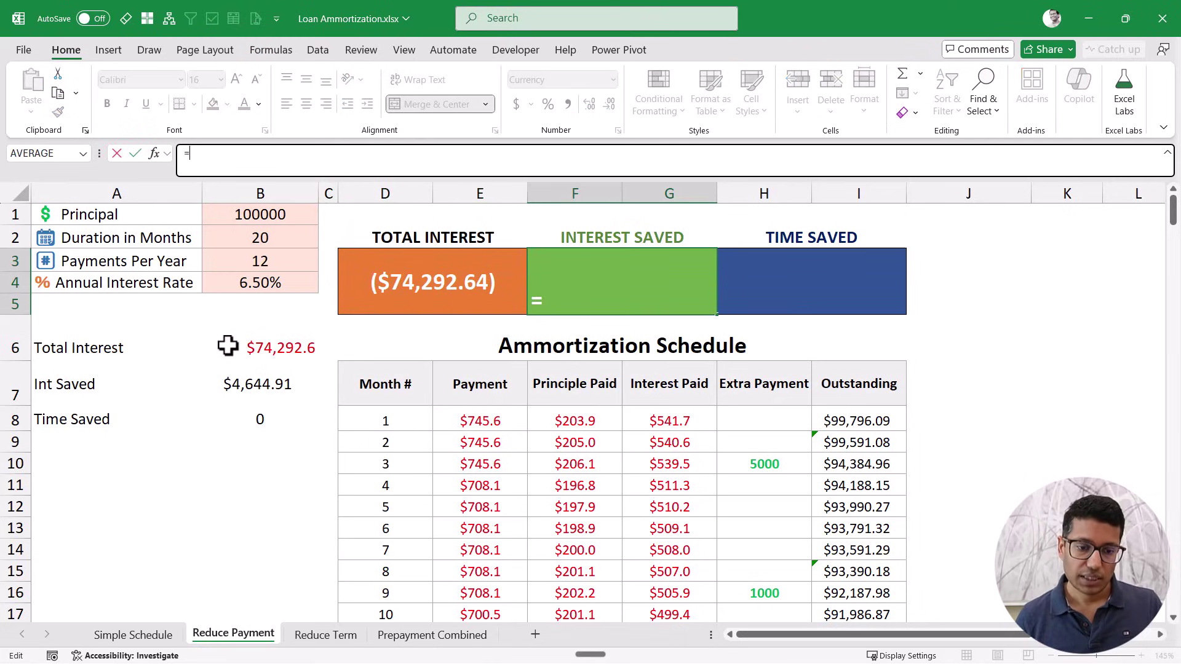
{"action": "left_click", "coordinate": [258, 384]}
{"action": "key", "text": "Return"}
Step: Link the blue TIME SAVED card in H3 to the Time Saved value with =B8
{"action": "left_click", "coordinate": [770, 285]}
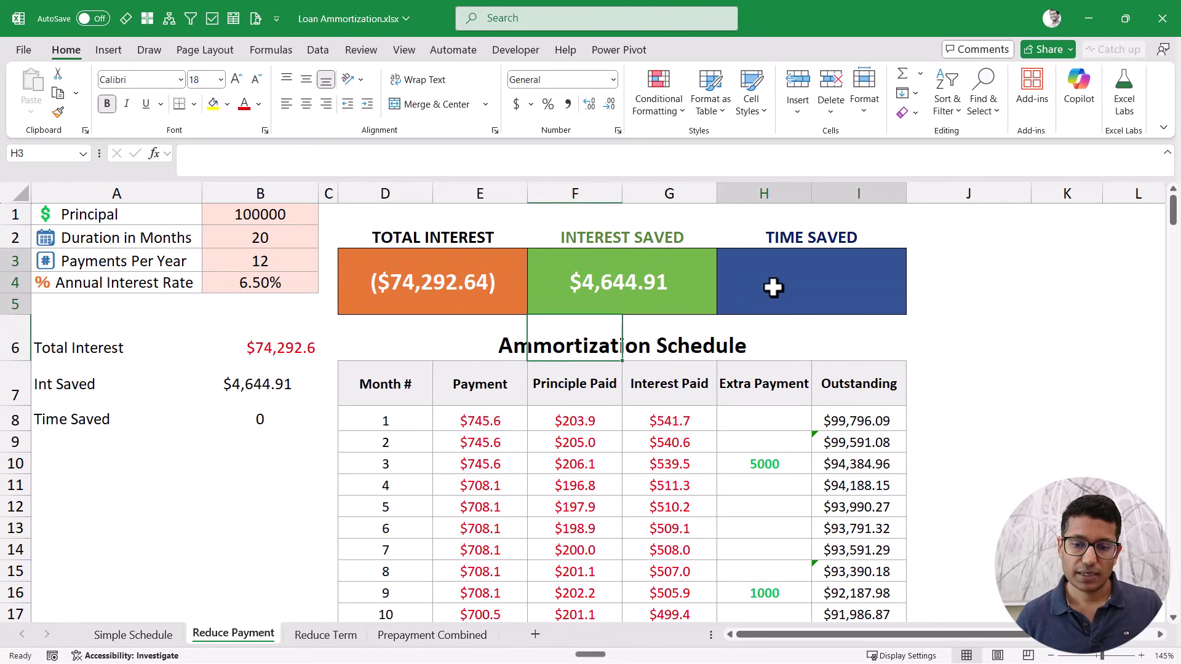
{"action": "type", "text": "="}
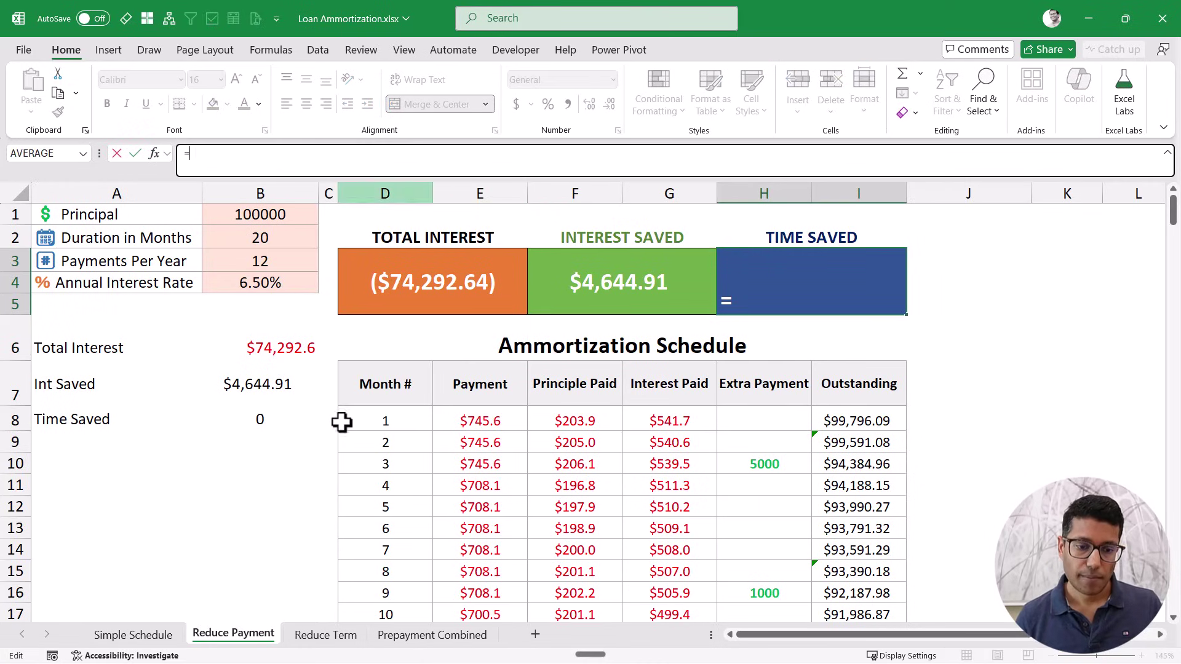
{"action": "left_click", "coordinate": [269, 420]}
{"action": "key", "text": "Return"}
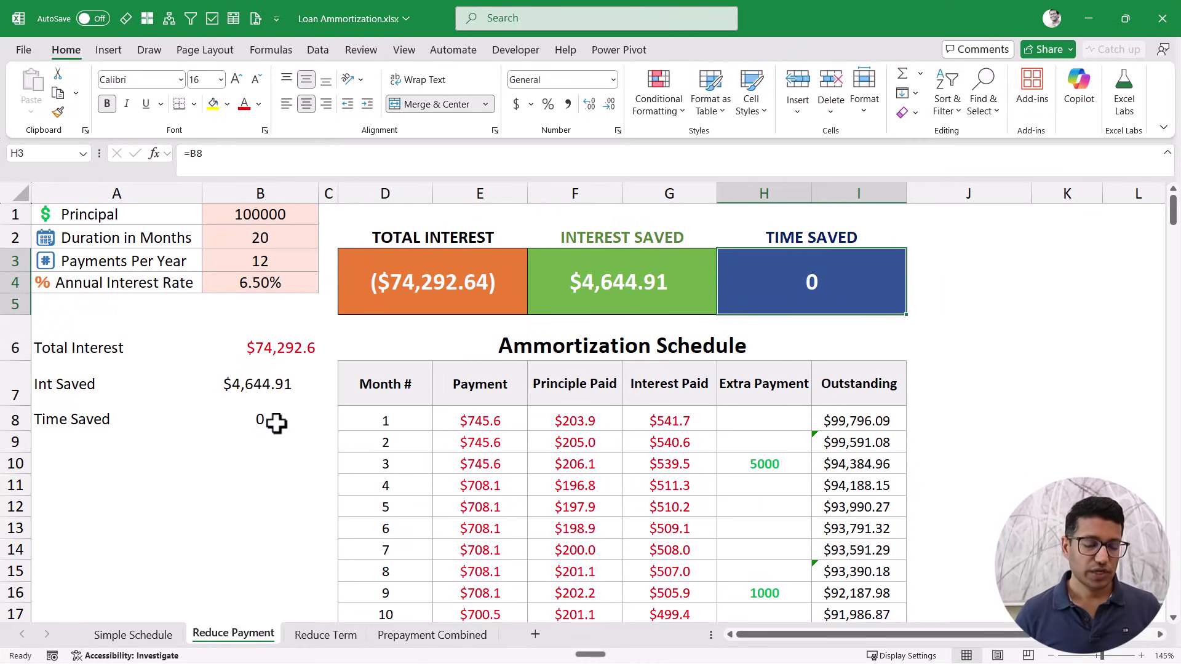
Step: Hide the contents of helper cells A6:B8 with the custom number format ;;; and check that the cells still hold their entries
{"action": "left_click_drag", "start_coordinate": [111, 345], "coordinate": [234, 416]}
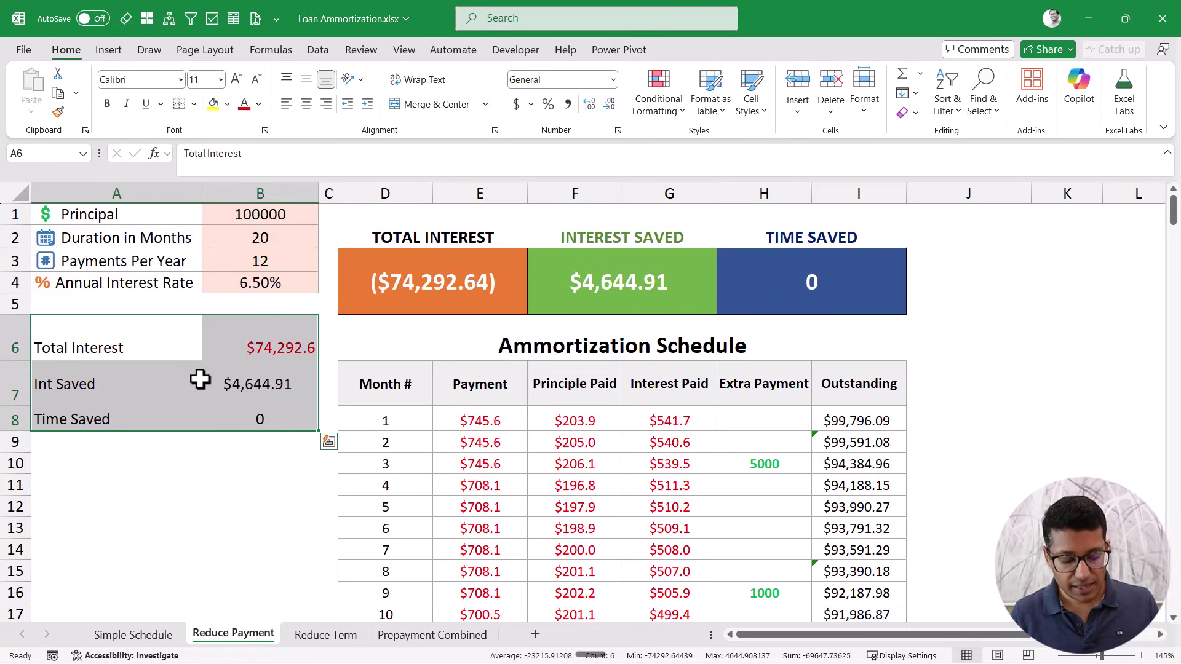
{"action": "key", "text": "ctrl+1"}
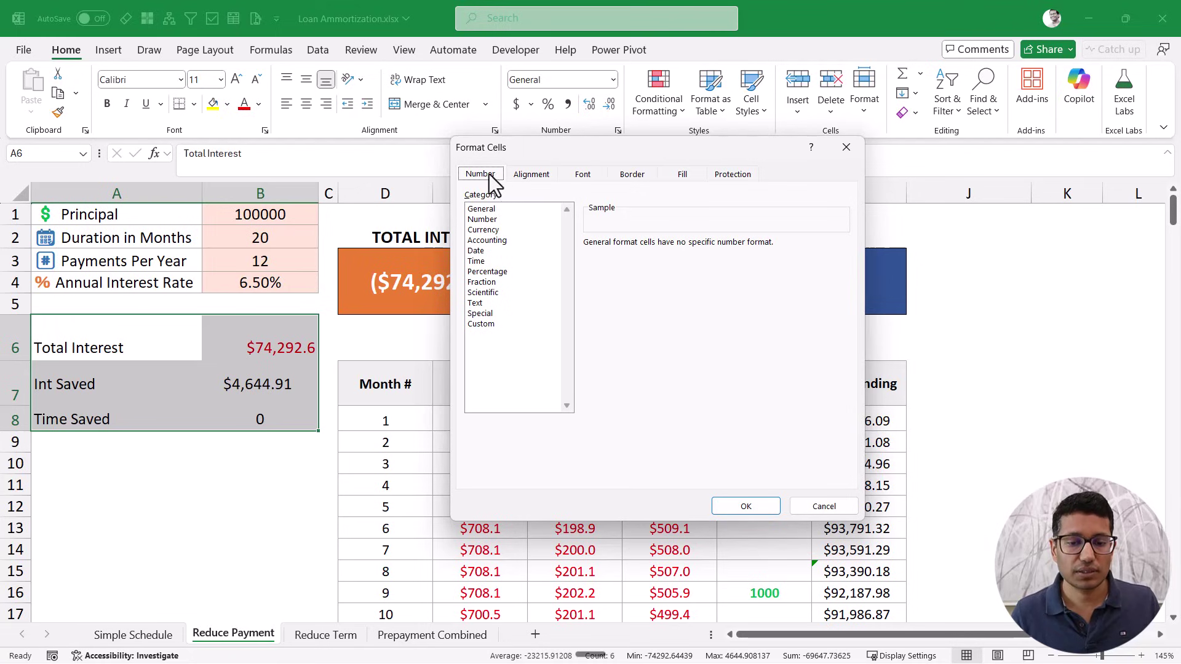
{"action": "left_click", "coordinate": [482, 326]}
{"action": "left_click_drag", "start_coordinate": [621, 258], "coordinate": [571, 259]}
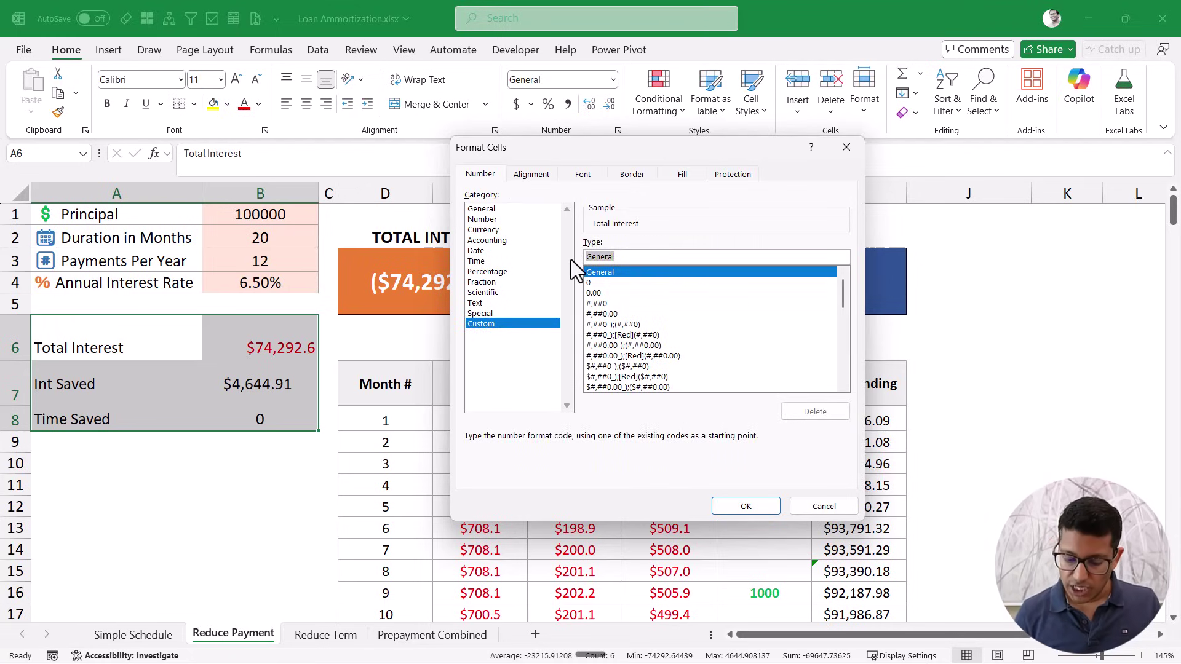
{"action": "type", "text": ";;;"}
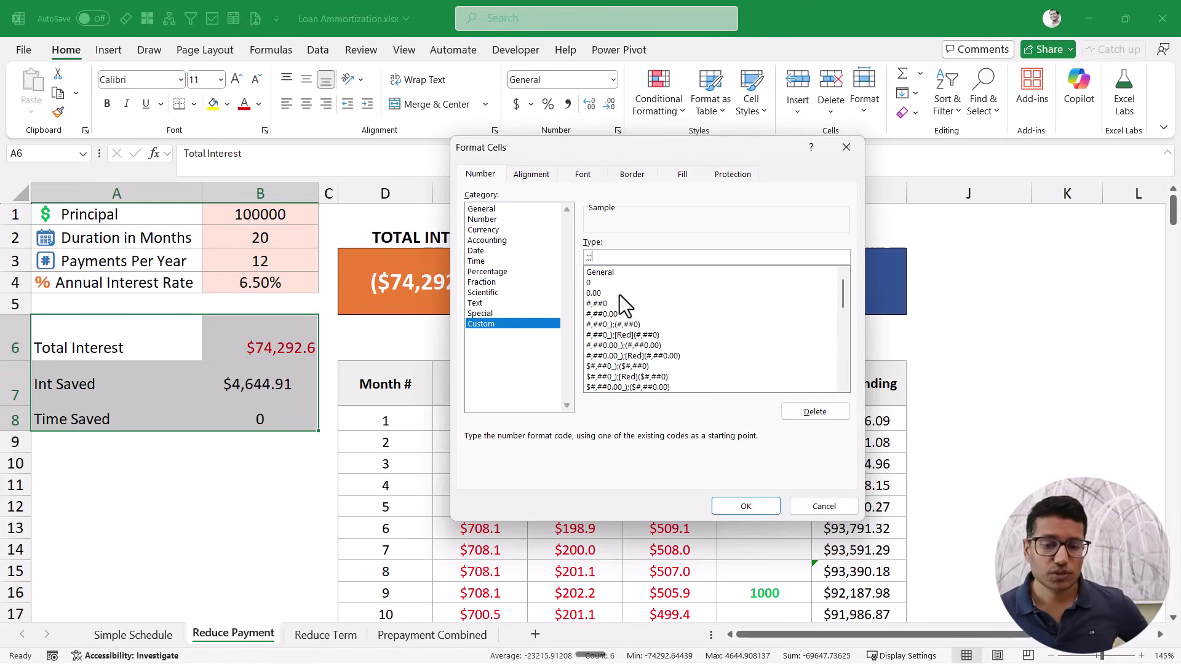
{"action": "left_click", "coordinate": [726, 506]}
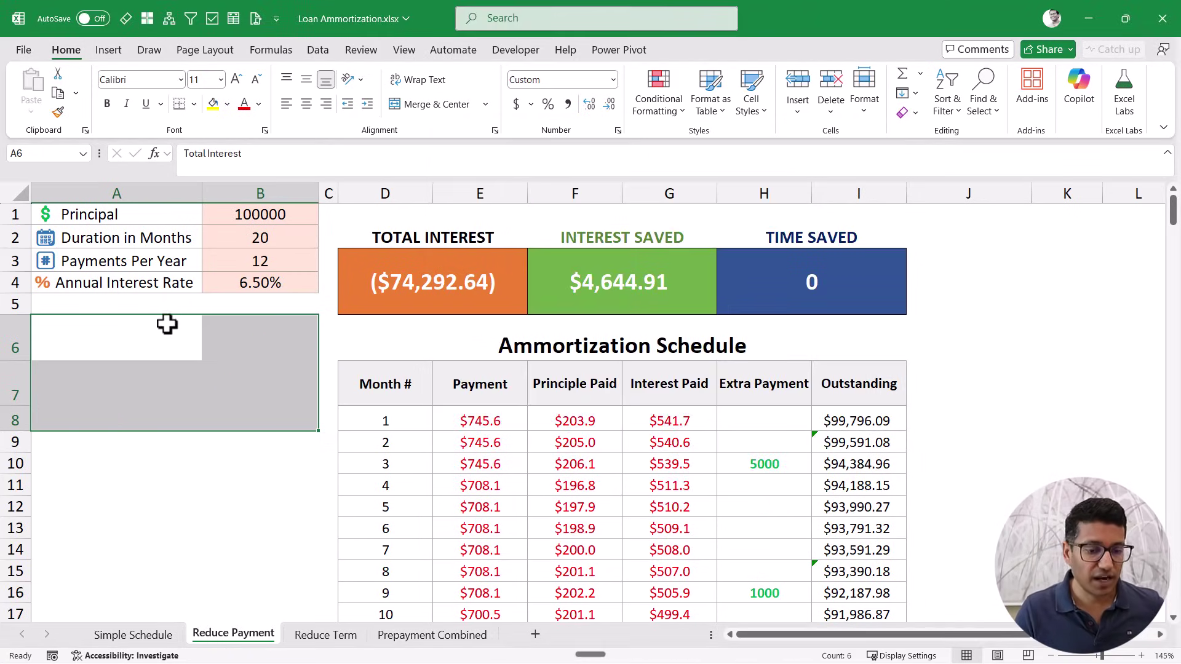
{"action": "left_click_drag", "start_coordinate": [141, 332], "coordinate": [259, 423]}
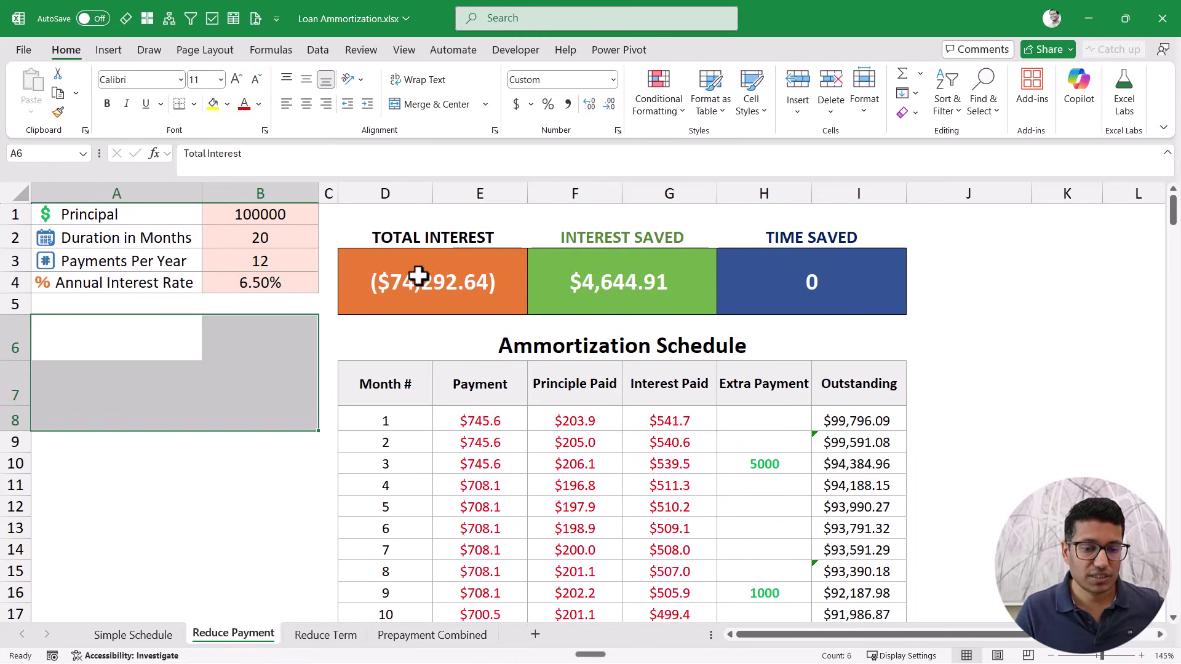
{"action": "left_click", "coordinate": [233, 326]}
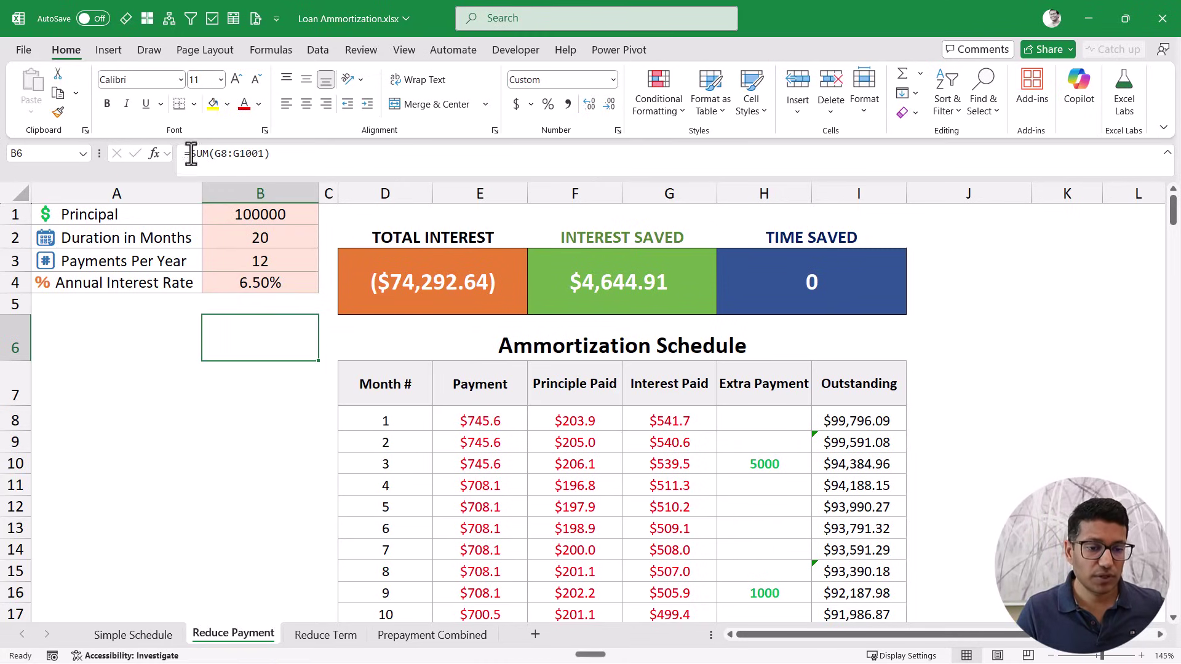
{"action": "left_click", "coordinate": [128, 342]}
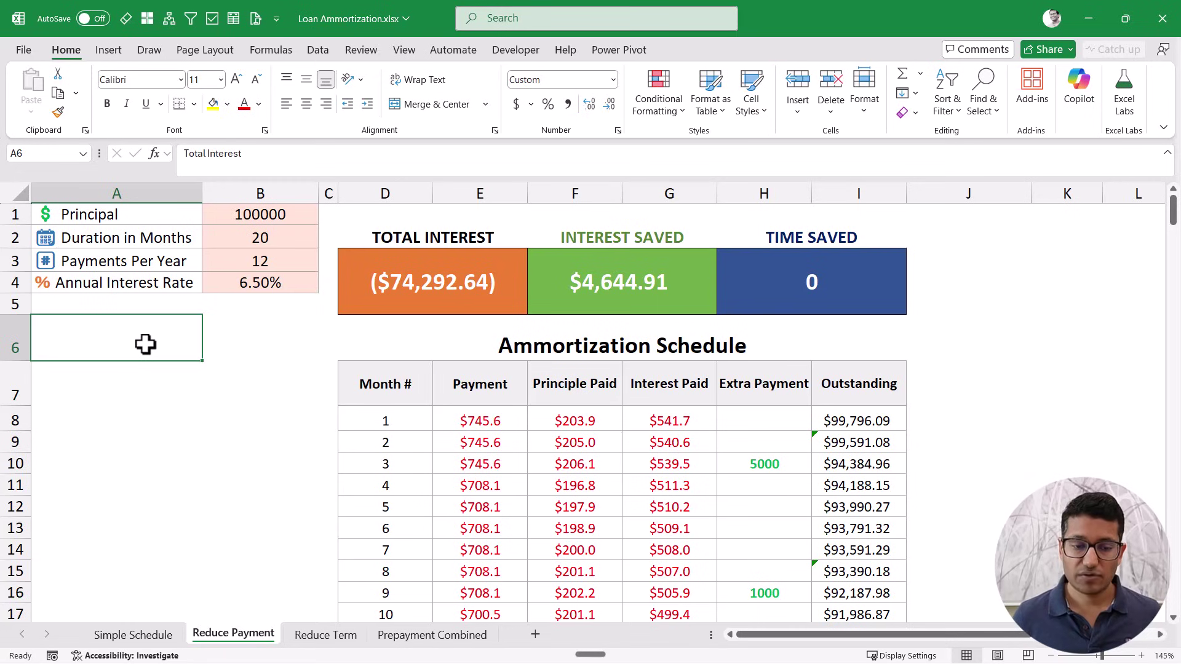
Step: Set the Principal in B1 to 200000 and check the recalculated payments and the final outstanding balance in the schedule
{"action": "left_click", "coordinate": [240, 214]}
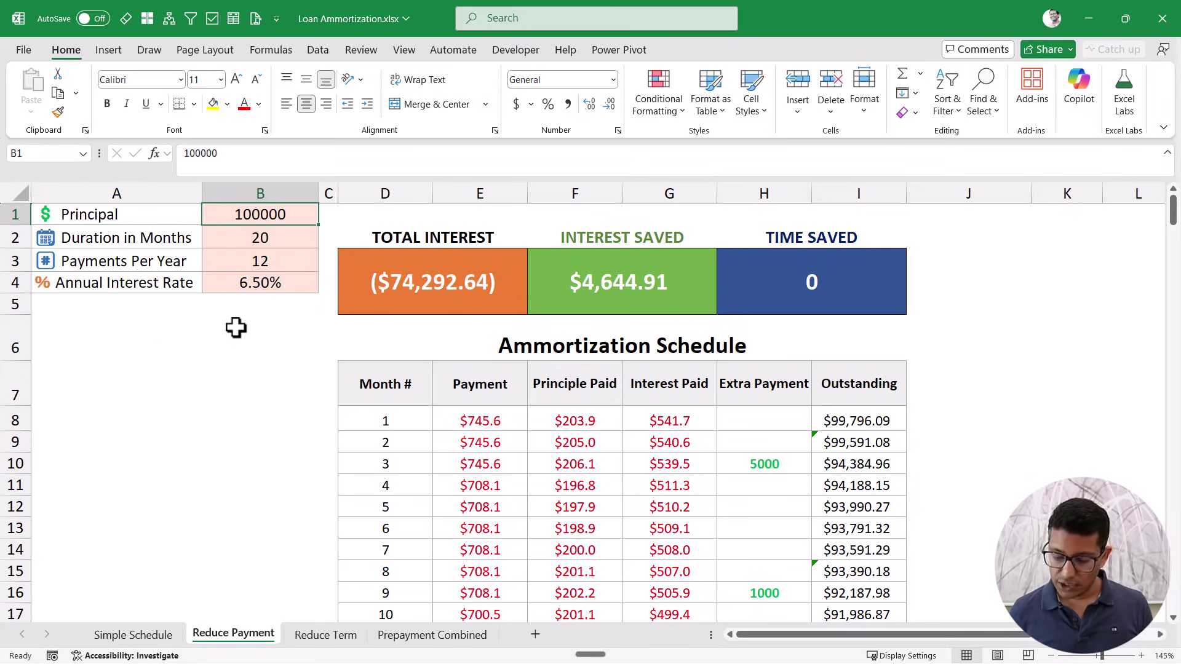
{"action": "type", "text": "200000"}
{"action": "key", "text": "Return"}
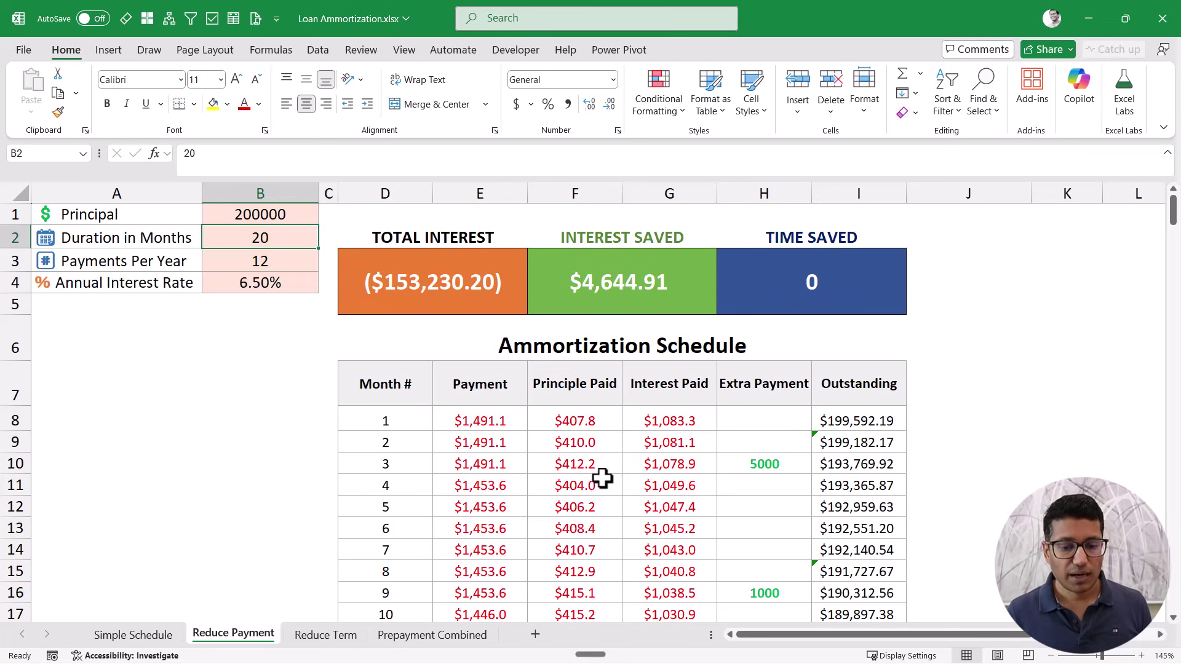
{"action": "scroll", "coordinate": [528, 525], "scroll_direction": "down", "scroll_amount": 2}
{"action": "left_click", "coordinate": [765, 335]}
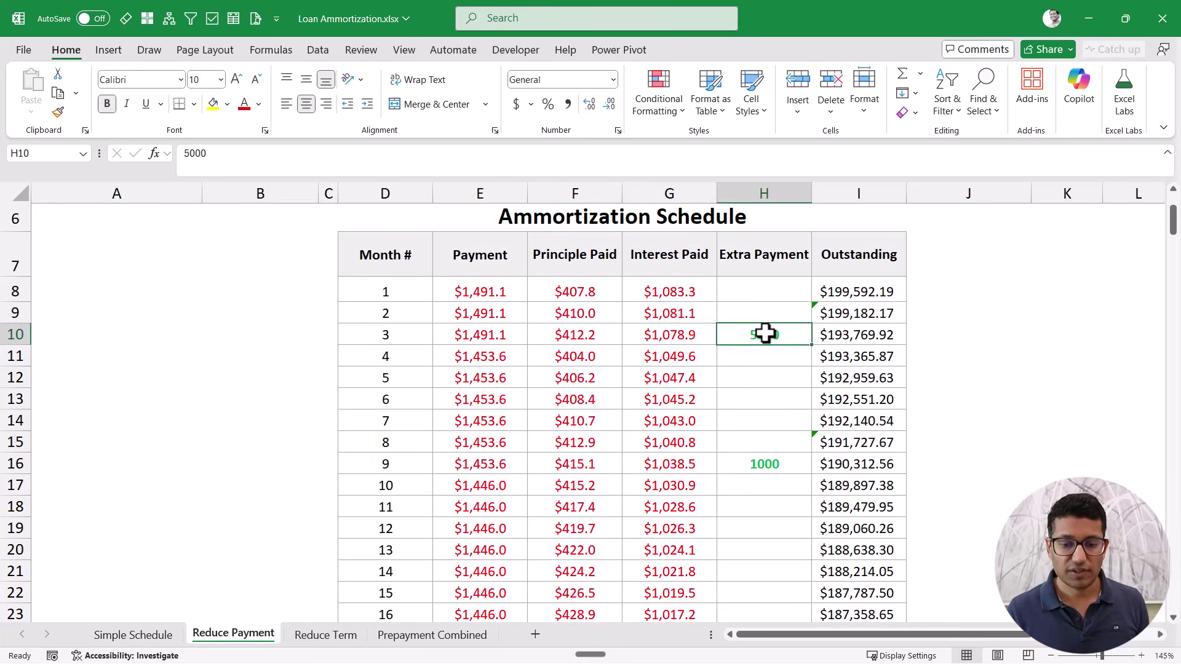
{"action": "left_click_drag", "start_coordinate": [469, 356], "coordinate": [485, 442]}
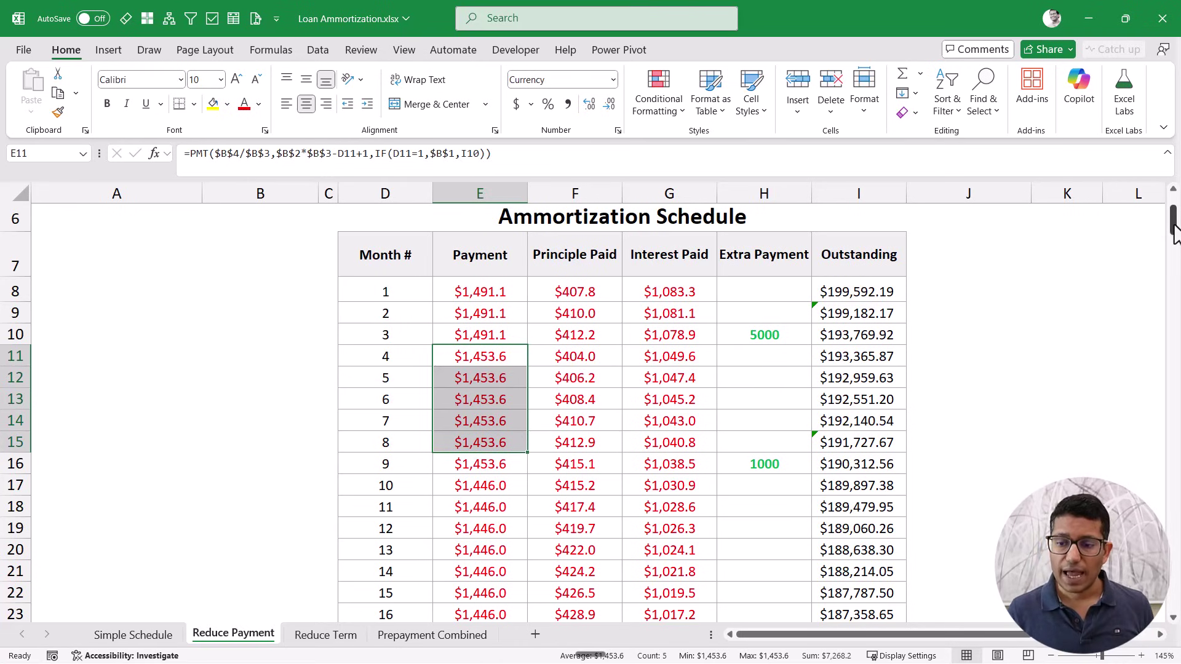
{"action": "mouse_move", "coordinate": [1173, 224]}
{"action": "left_mouse_down"}
{"action": "mouse_move", "coordinate": [1175, 620]}
{"action": "mouse_move", "coordinate": [1173, 212]}
{"action": "left_mouse_up"}
{"action": "left_click", "coordinate": [869, 567]}
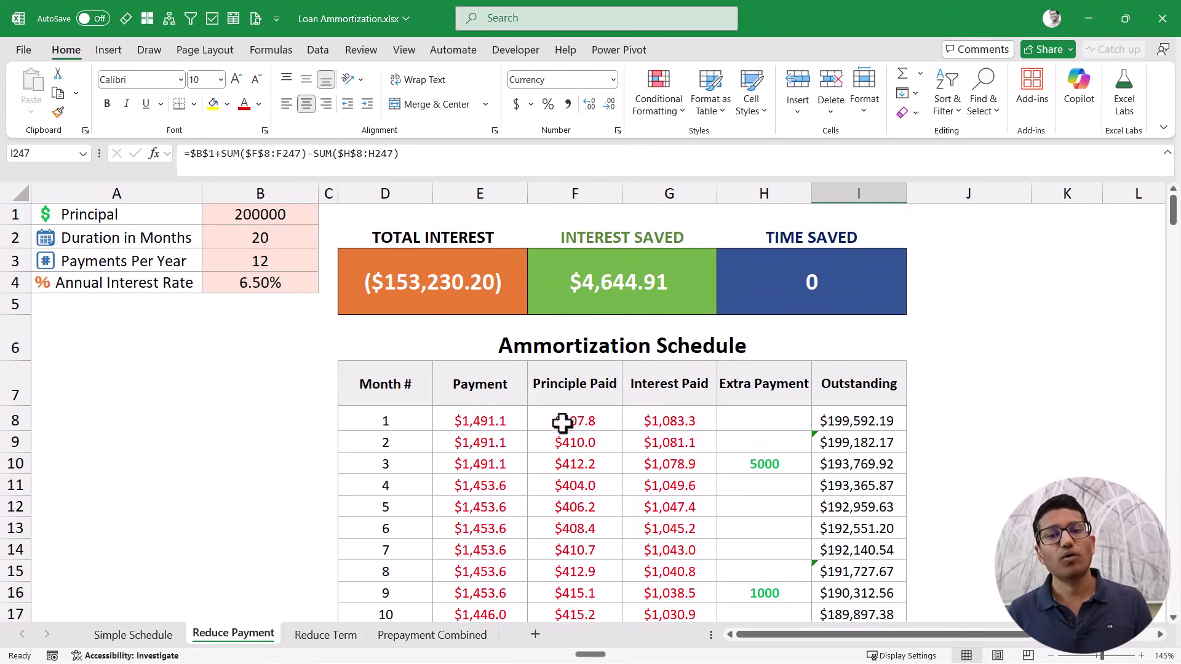
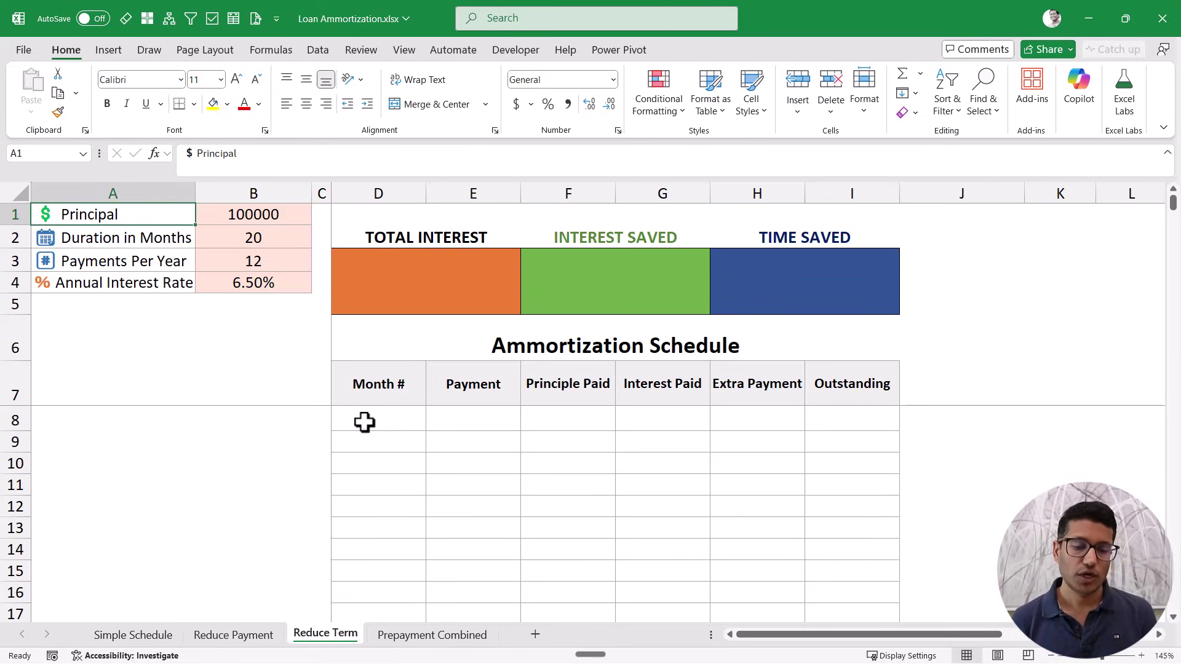
Step: Generate the month numbers on the Reduce Term sheet by entering =SEQUENCE(B2*B3) in D8
{"action": "left_click", "coordinate": [364, 422]}
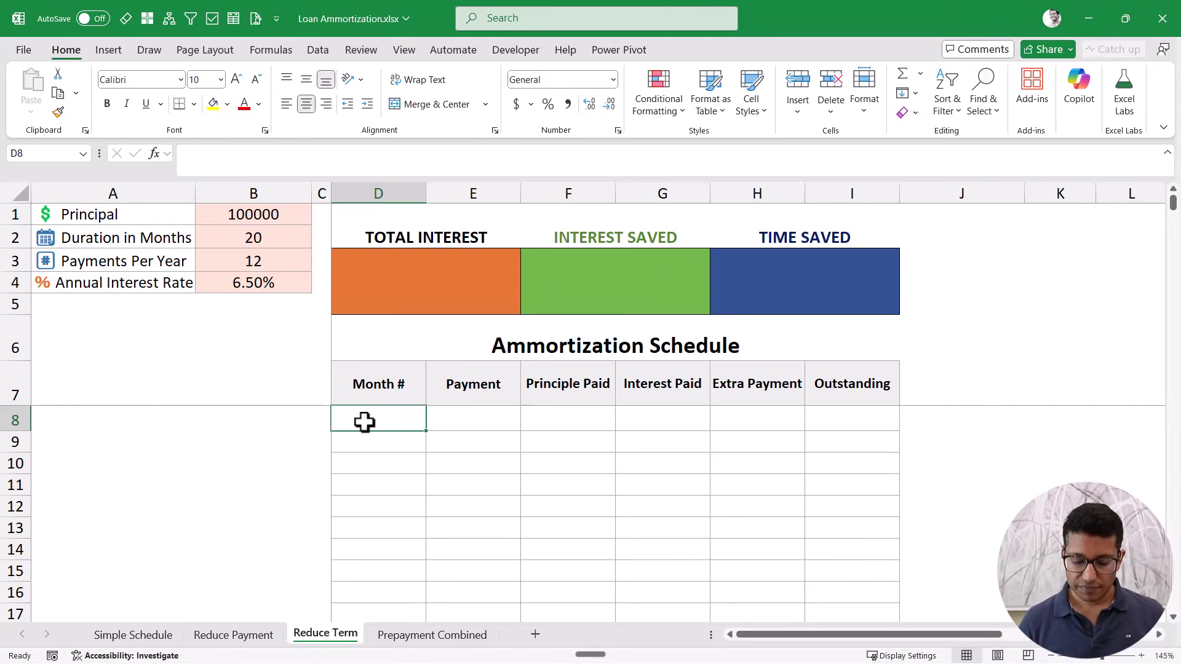
{"action": "type", "text": "=seq"}
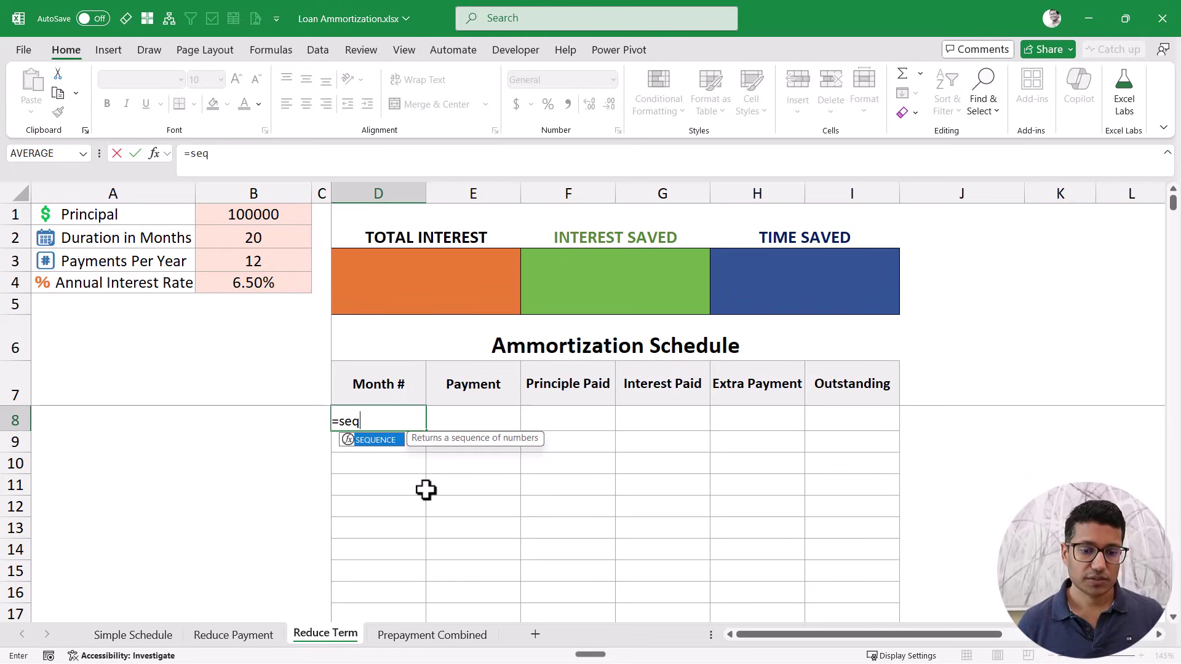
{"action": "key", "text": "Tab"}
{"action": "left_click", "coordinate": [261, 241]}
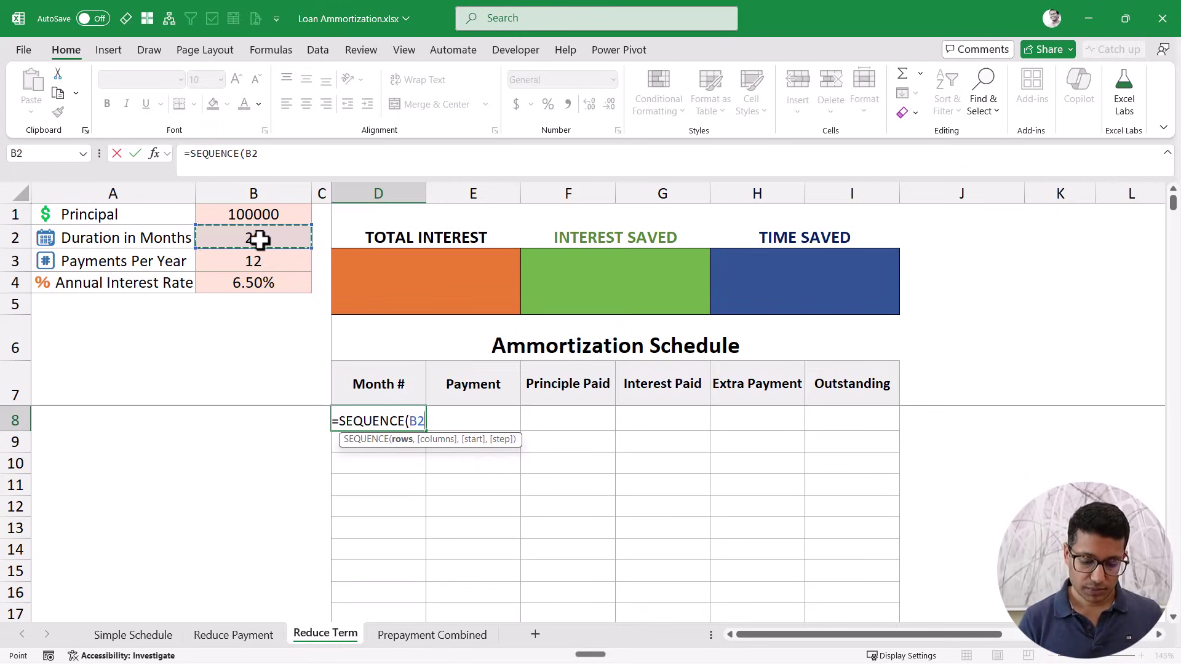
{"action": "type", "text": "*"}
{"action": "left_click", "coordinate": [257, 262]}
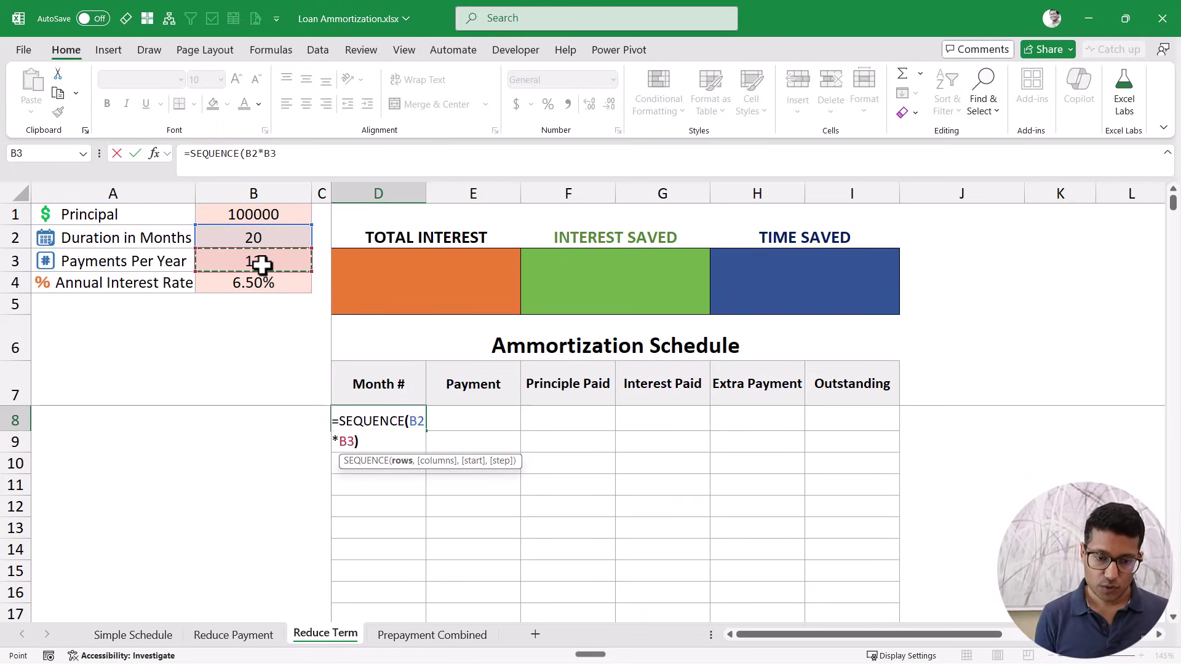
{"action": "key", "text": "Return"}
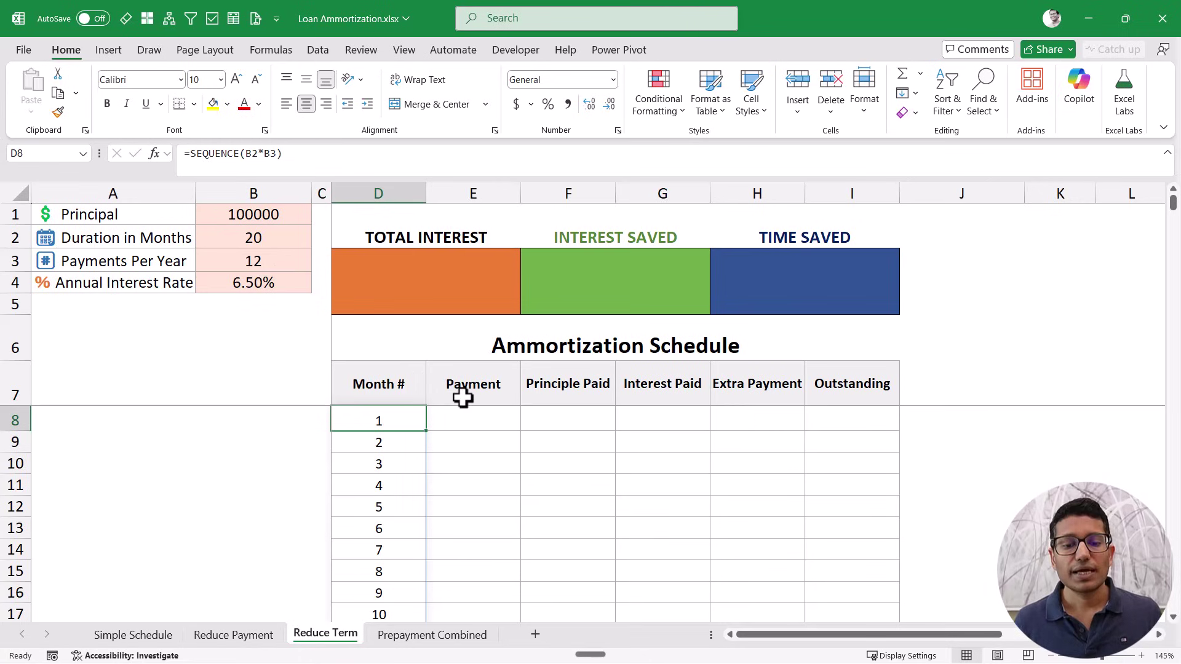
Step: Start a PMT formula in the first Payment cell, E8, with B4/B3 as the rate
{"action": "left_click", "coordinate": [467, 418]}
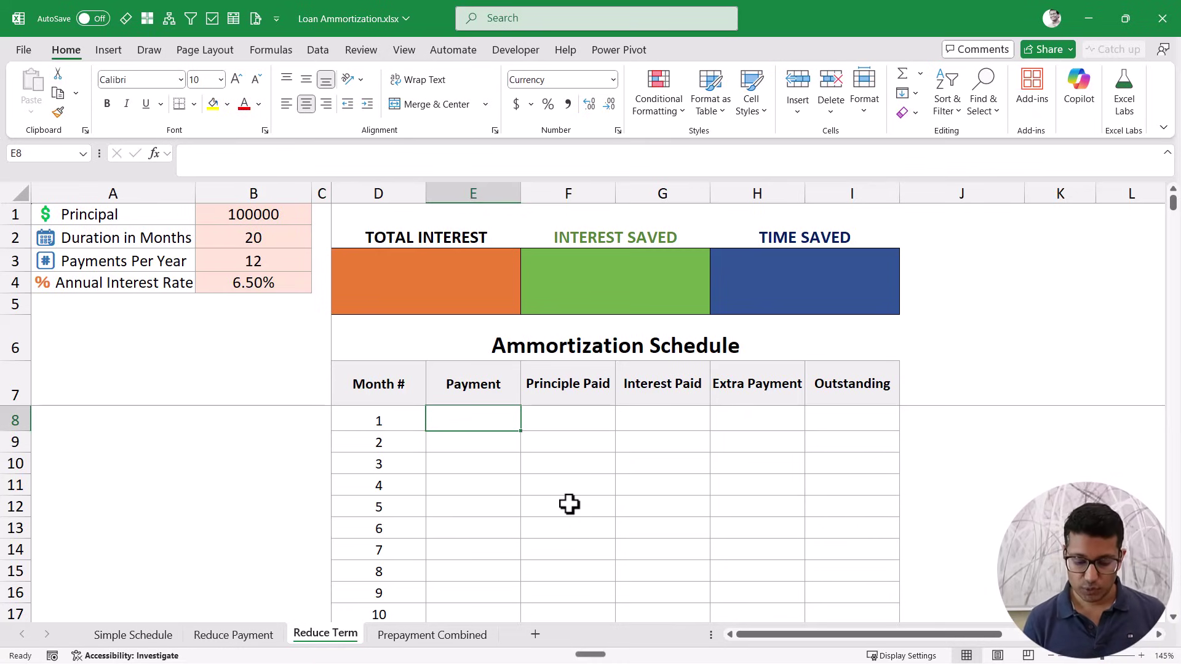
{"action": "type", "text": "=PMT("}
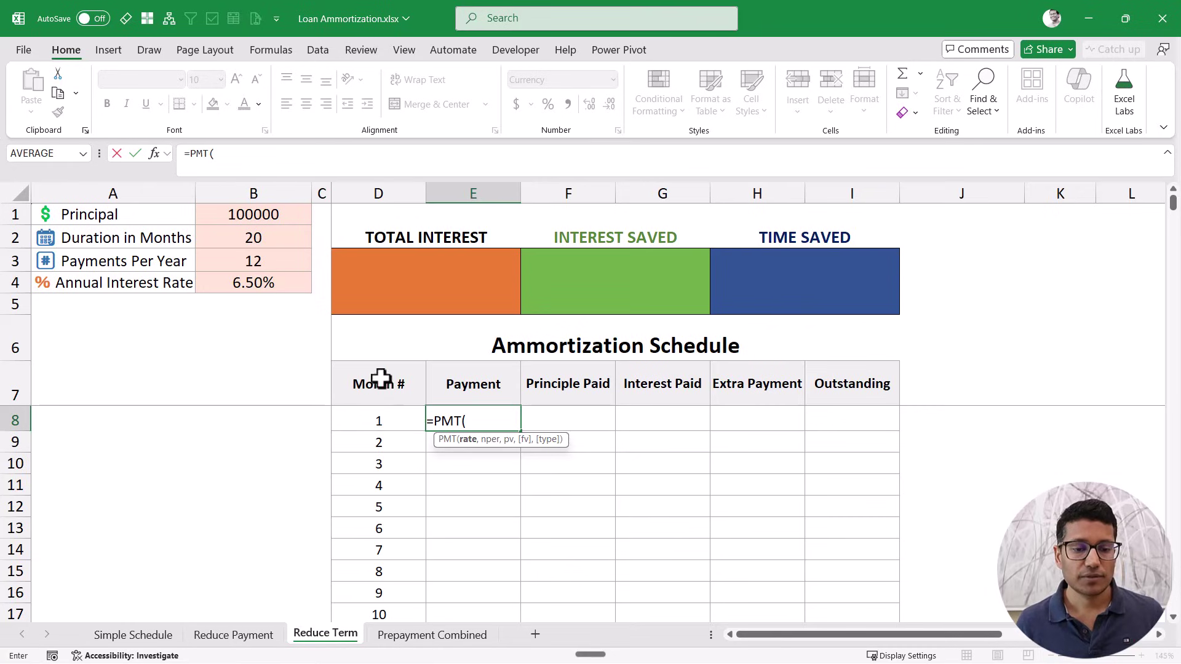
{"action": "left_click", "coordinate": [287, 282]}
{"action": "type", "text": "/"}
{"action": "left_click", "coordinate": [280, 263]}
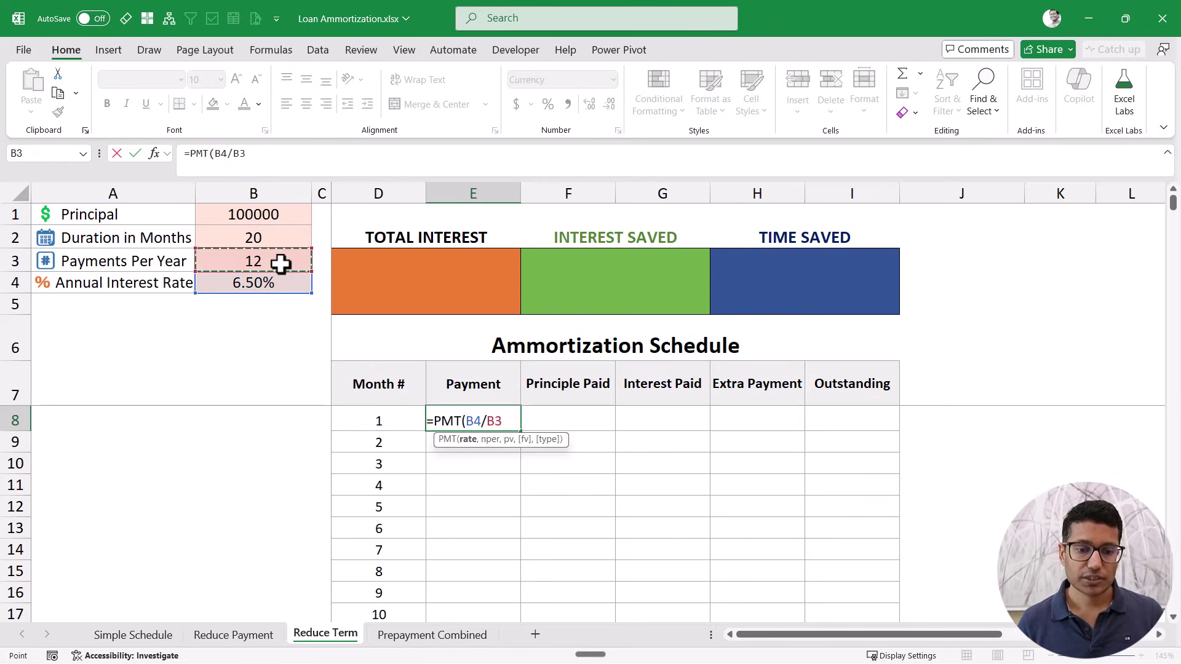
{"action": "key", "text": "Left"}
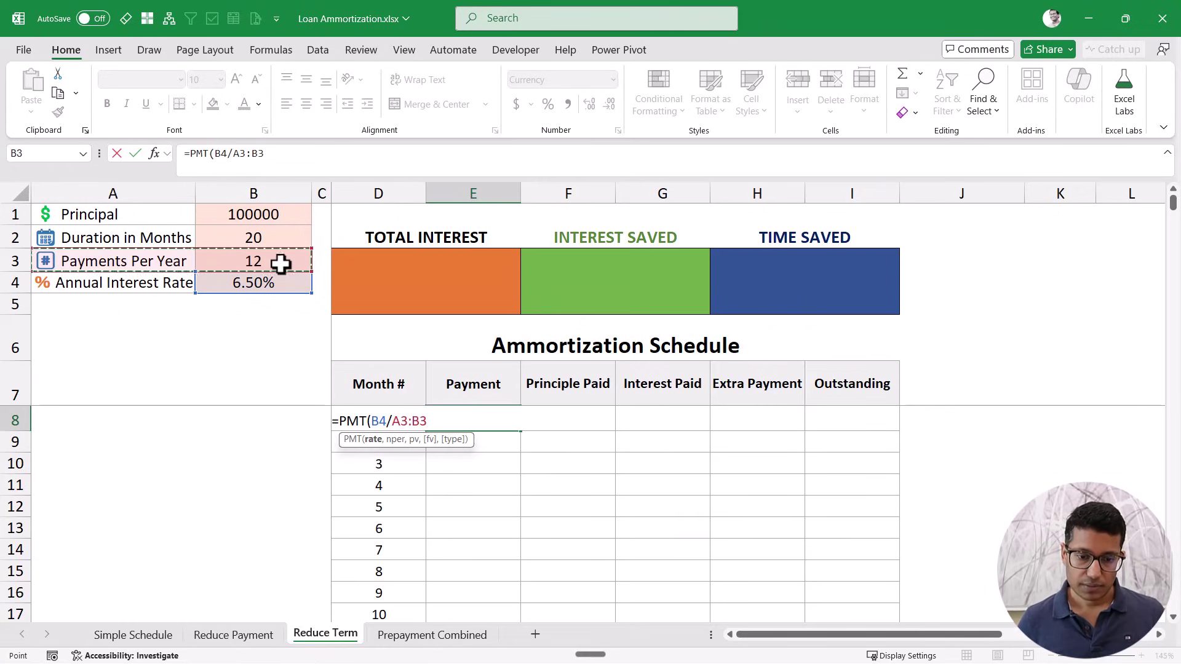
{"action": "type", "text": ":"}
{"action": "key", "text": "BackSpace"}
{"action": "key", "text": "BackSpace"}
{"action": "key", "text": "BackSpace"}
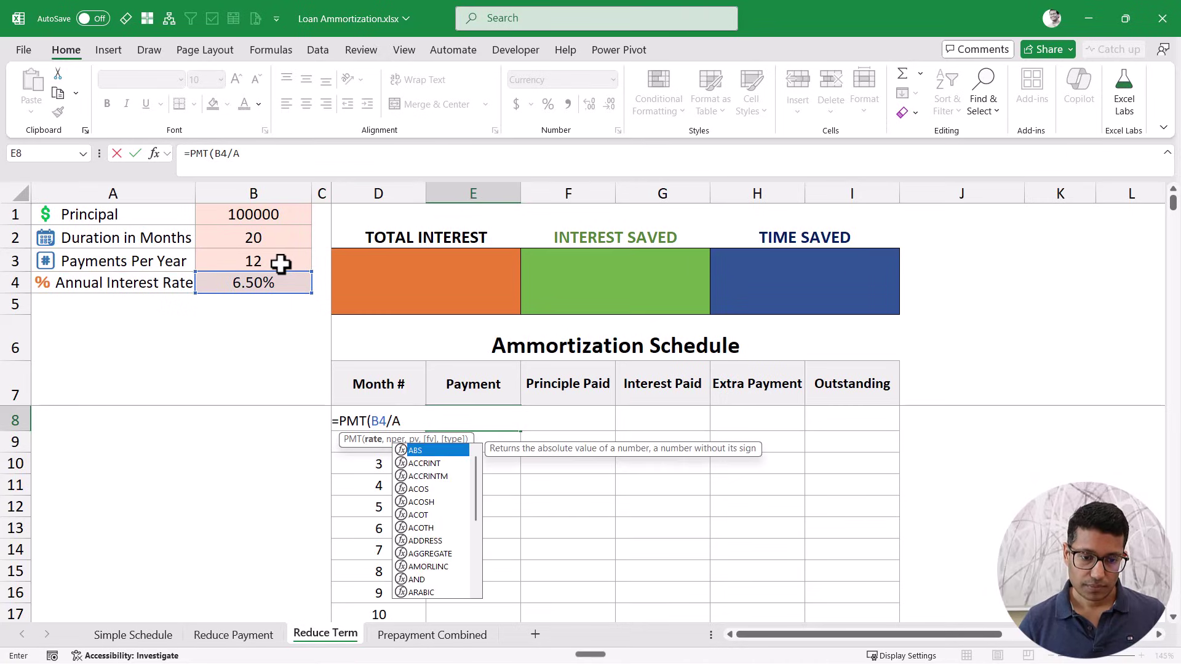
{"action": "type", "text": "B3,"}
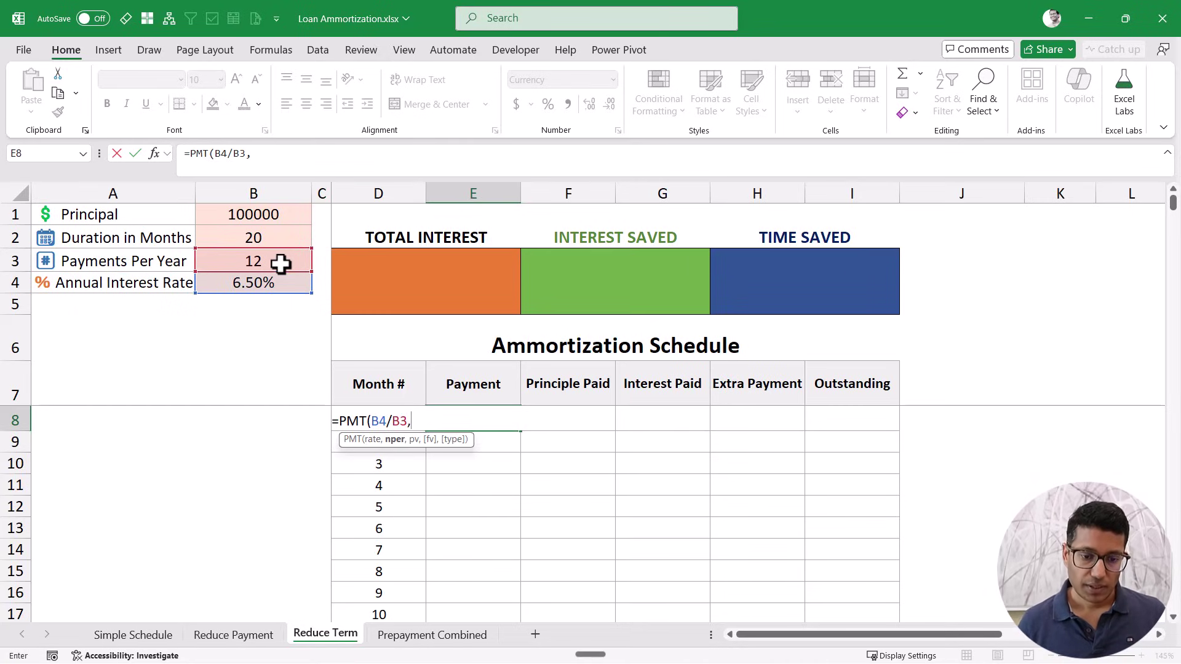
Step: Complete the PMT formula in E8 with B2*B3 as the number of periods and B1 as the present value
{"action": "left_click", "coordinate": [278, 238]}
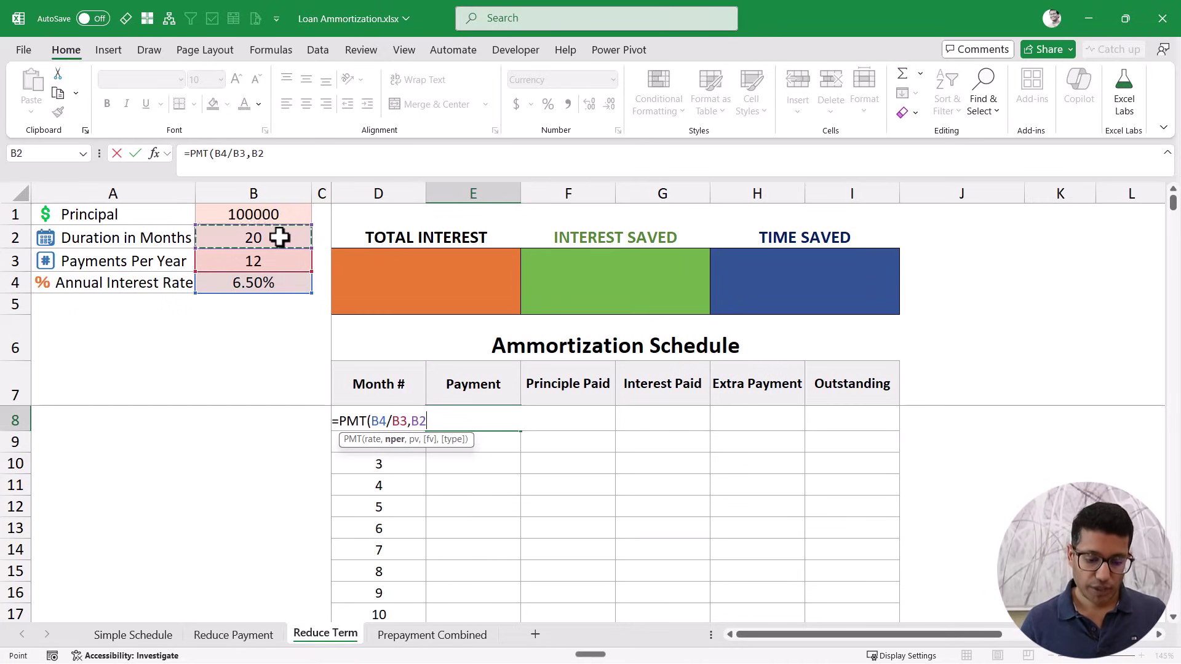
{"action": "type", "text": "*"}
{"action": "left_click", "coordinate": [282, 263]}
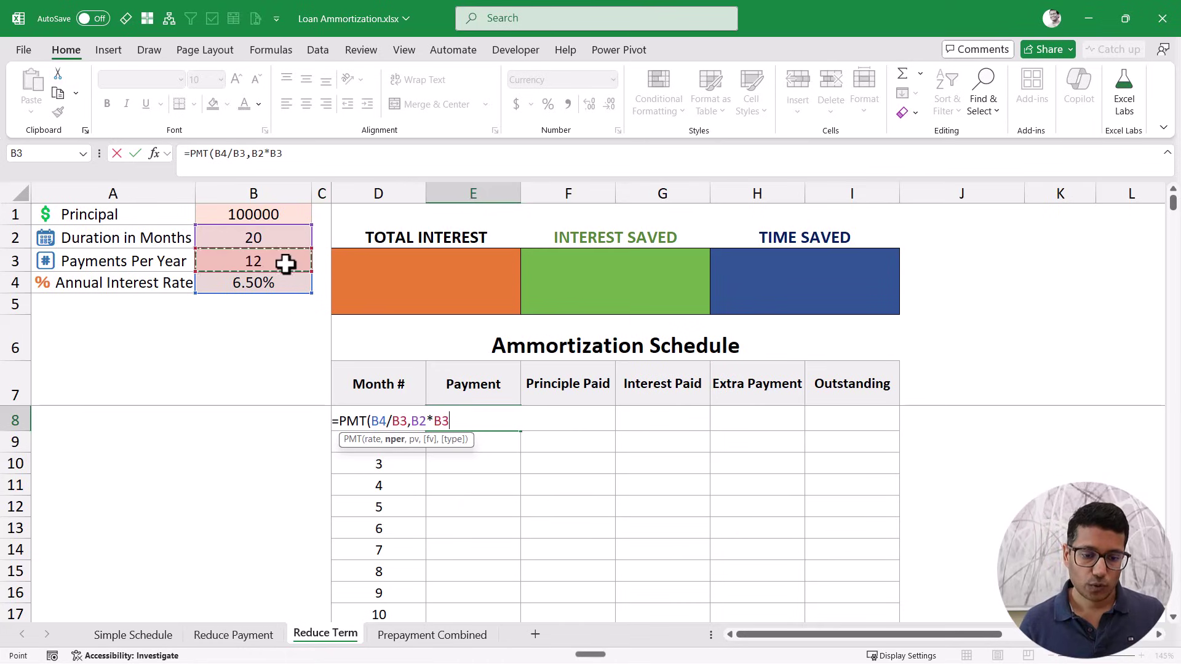
{"action": "type", "text": ","}
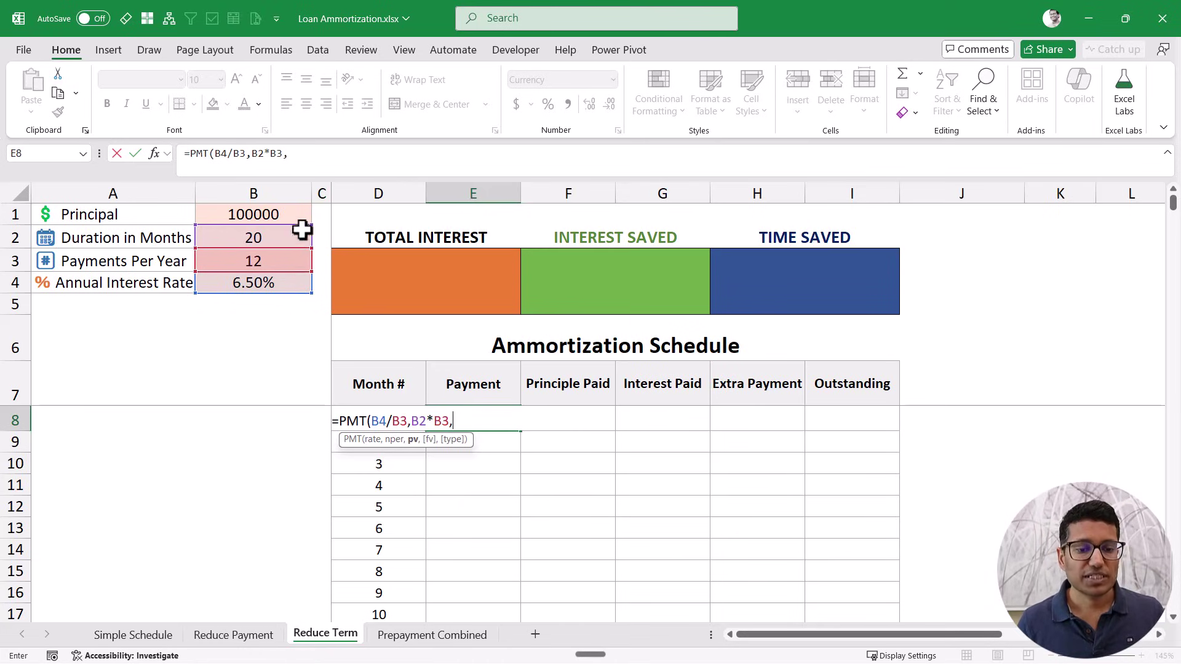
{"action": "left_click", "coordinate": [284, 213]}
{"action": "type", "text": ")"}
{"action": "key", "text": "ctrl+Return"}
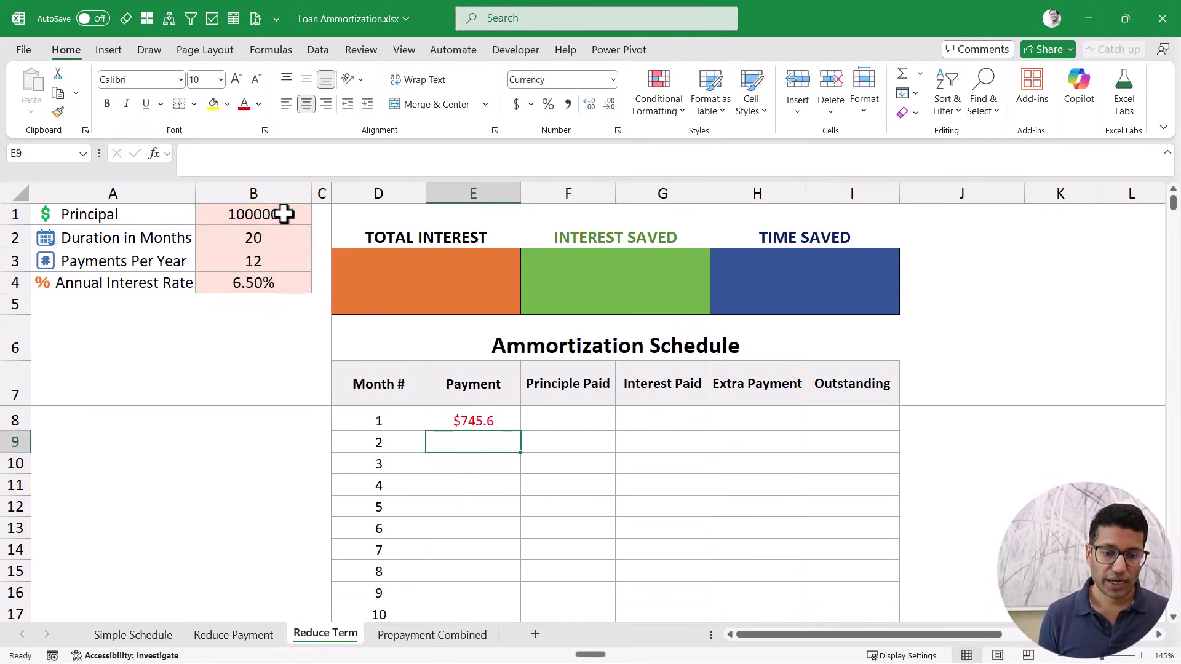
Step: Make all references in E8 absolute so the formula reads =PMT($B$4/$B$3,$B$2*$B$3,$B$1)
{"action": "key", "text": "F2"}
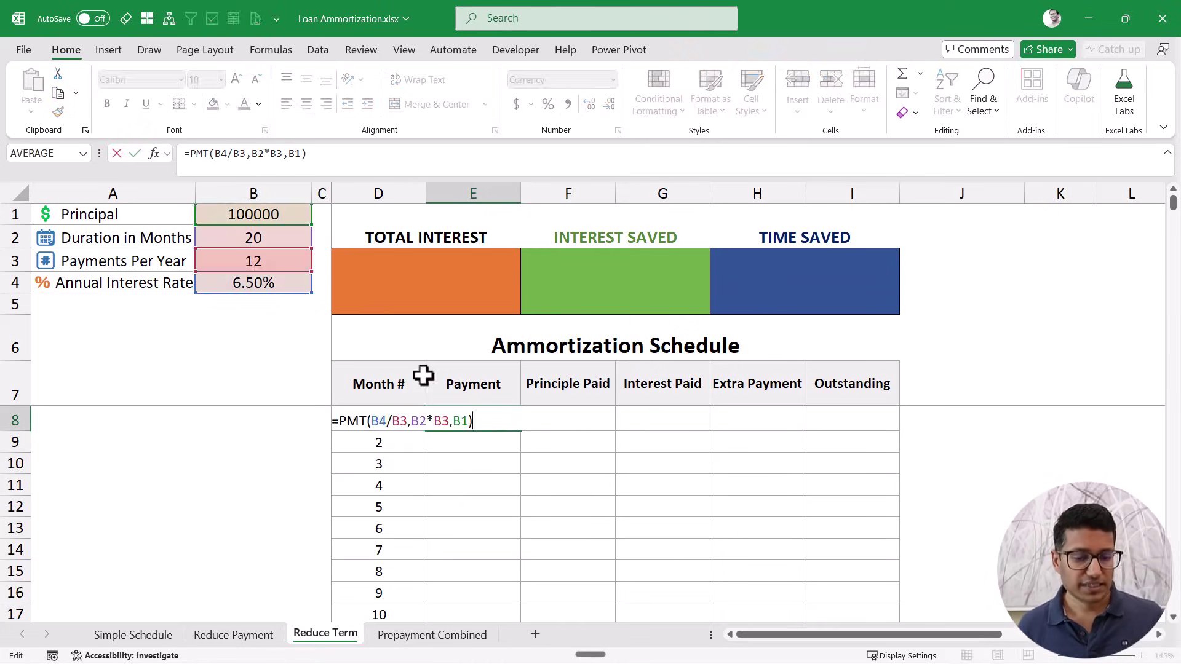
{"action": "left_click", "coordinate": [378, 422]}
{"action": "key", "text": "F4"}
{"action": "left_click", "coordinate": [411, 422]}
{"action": "key", "text": "F4"}
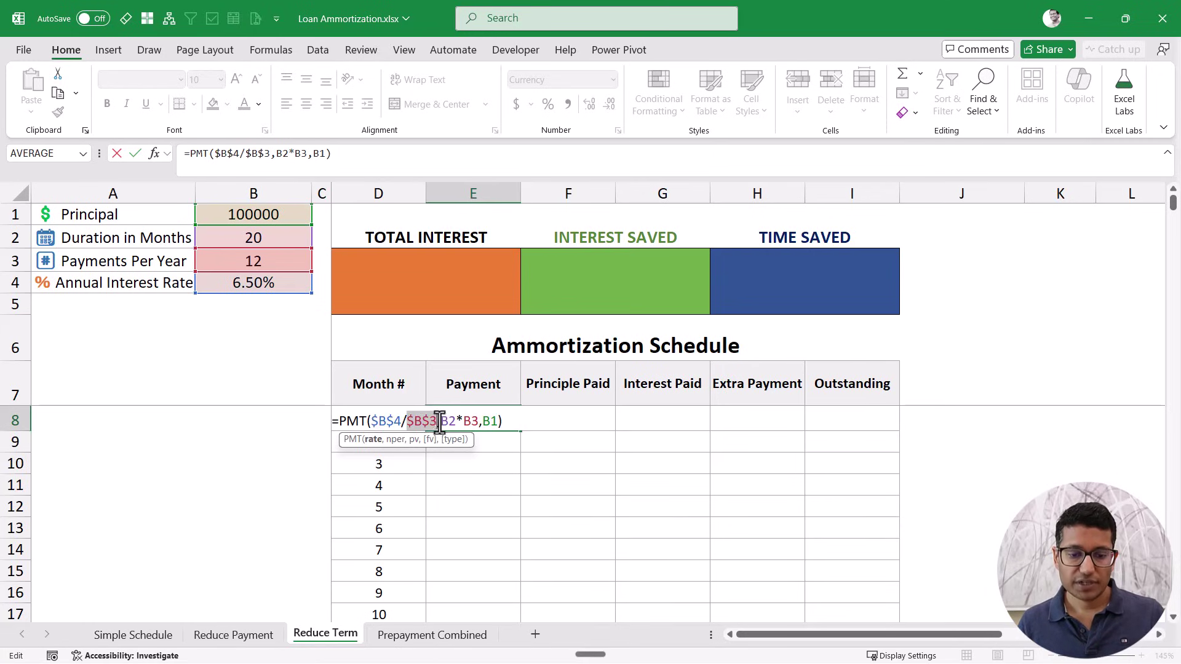
{"action": "key", "text": "F4"}
{"action": "left_click", "coordinate": [486, 422]}
{"action": "key", "text": "F4"}
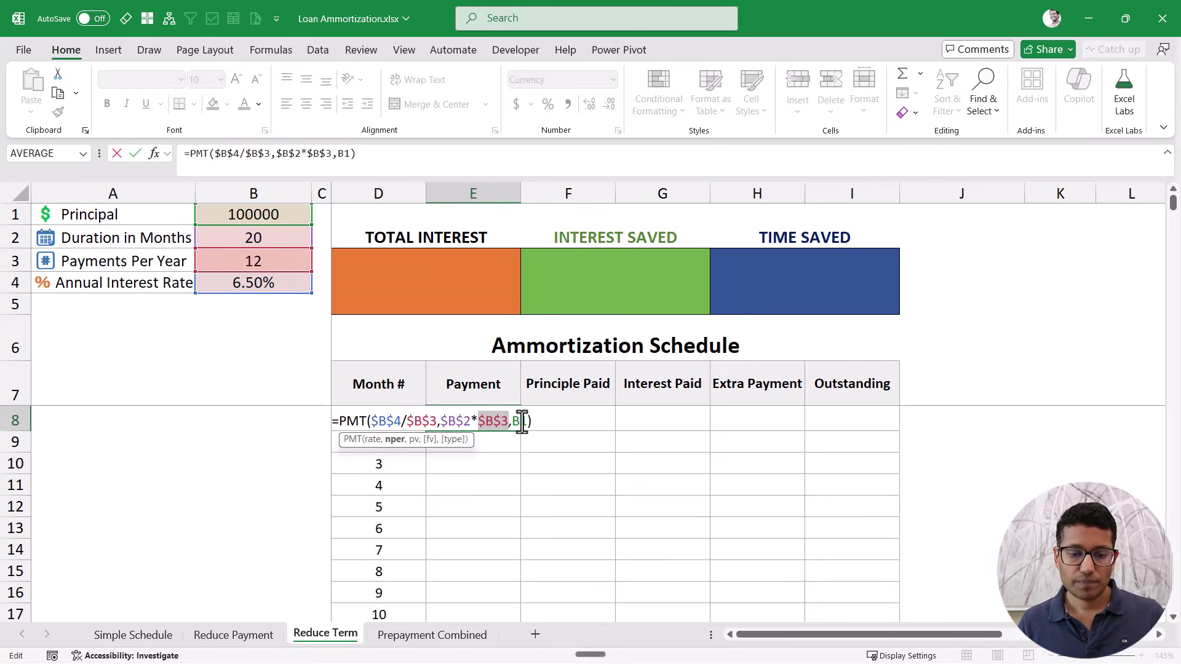
{"action": "left_click", "coordinate": [524, 422]}
{"action": "key", "text": "F4"}
{"action": "key", "text": "ctrl+Return"}
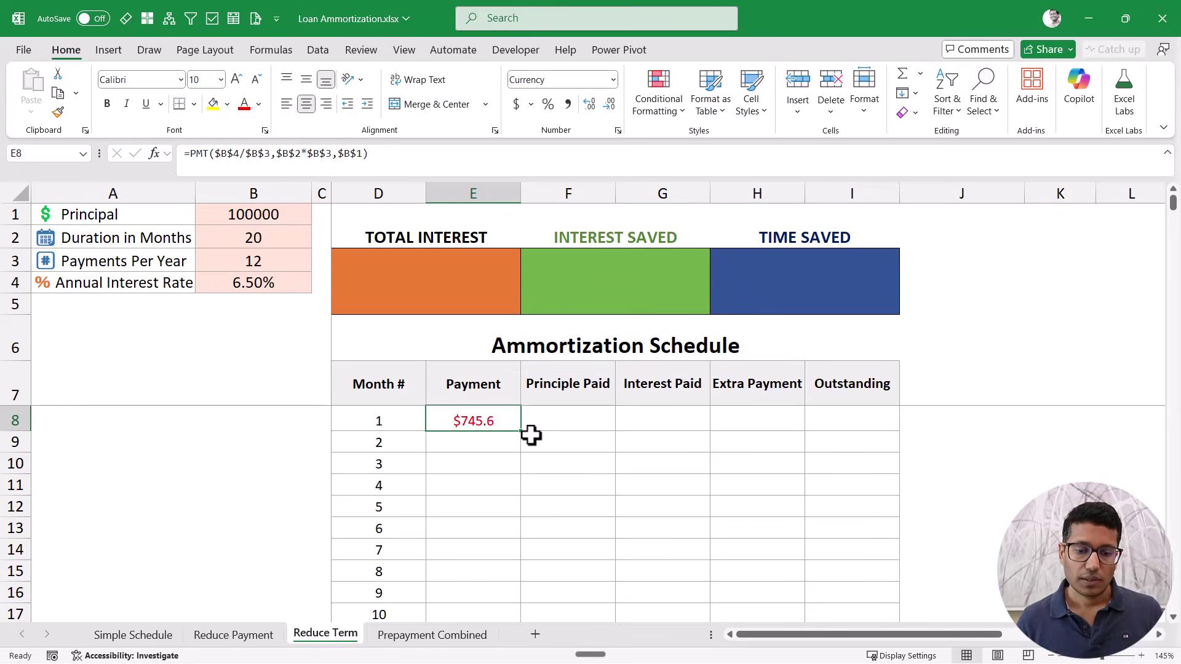
Step: Fill the PMT formula from E8 down the Payment column and select the first Interest Paid cell, G8
{"action": "double_click", "coordinate": [520, 431]}
{"action": "left_click", "coordinate": [503, 421]}
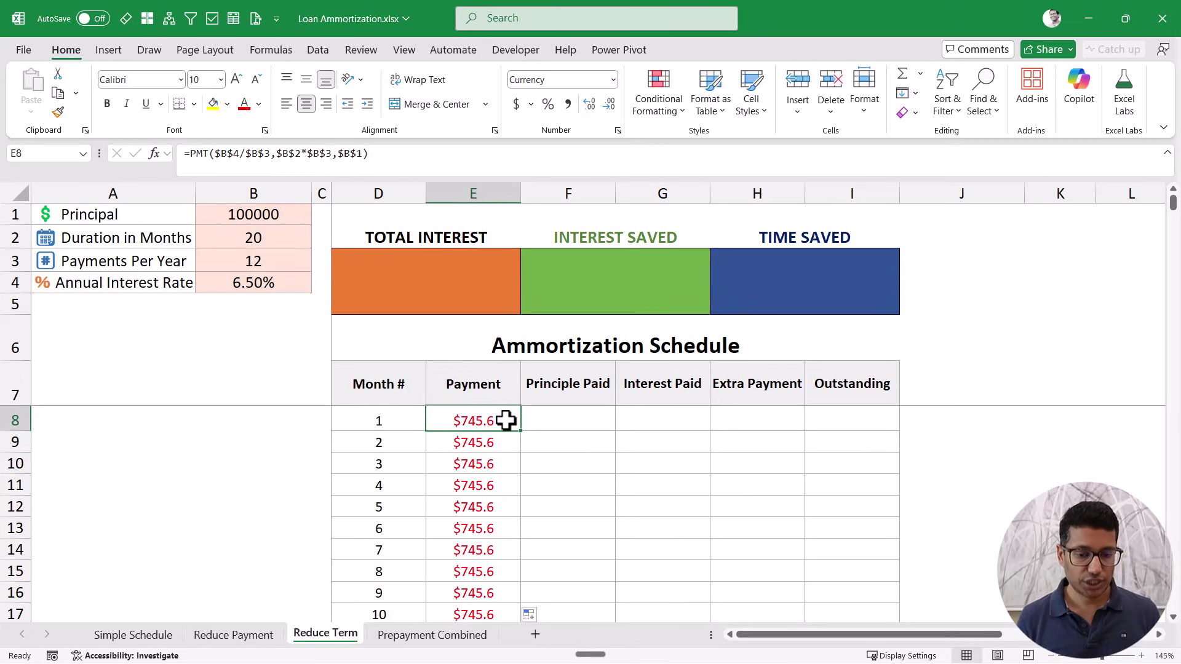
{"action": "left_click", "coordinate": [654, 420]}
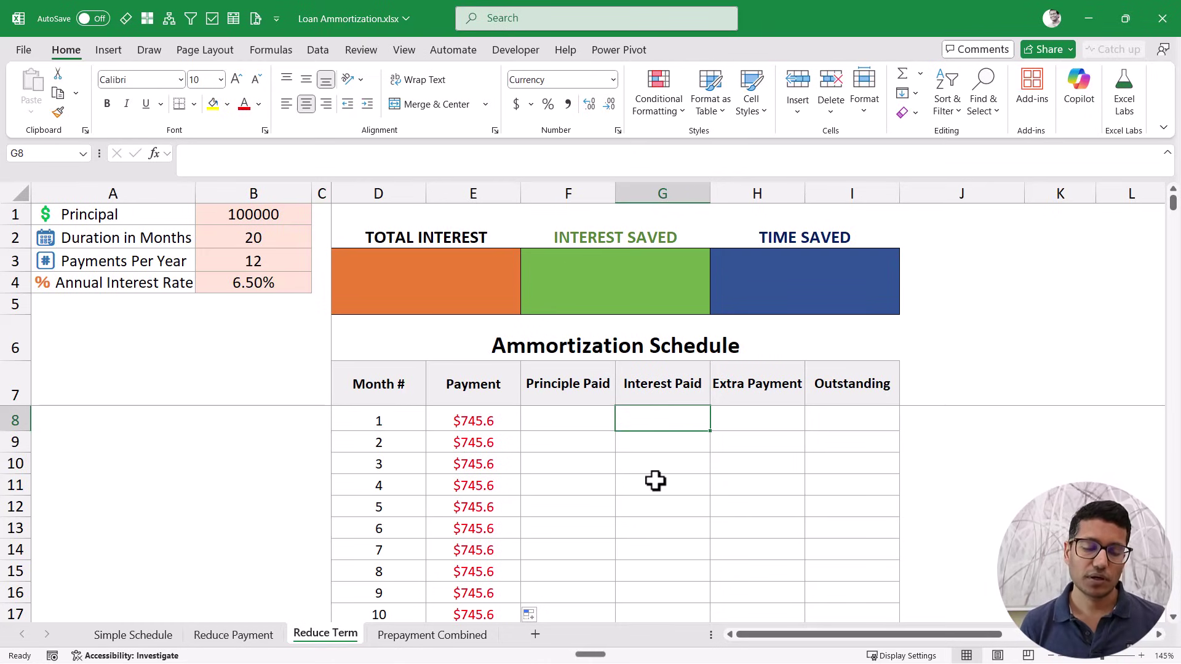
Step: Start an IPMT formula in G8 with B4/B3 as the rate and 1 as the period
{"action": "type", "text": "=ip"}
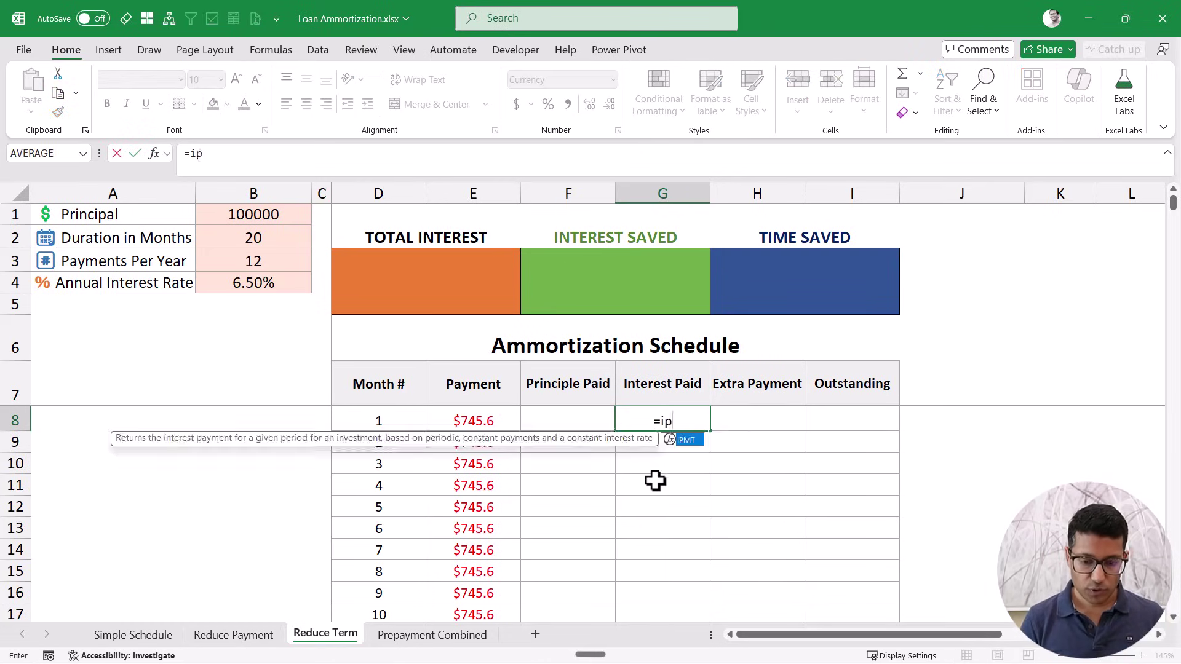
{"action": "key", "text": "Tab"}
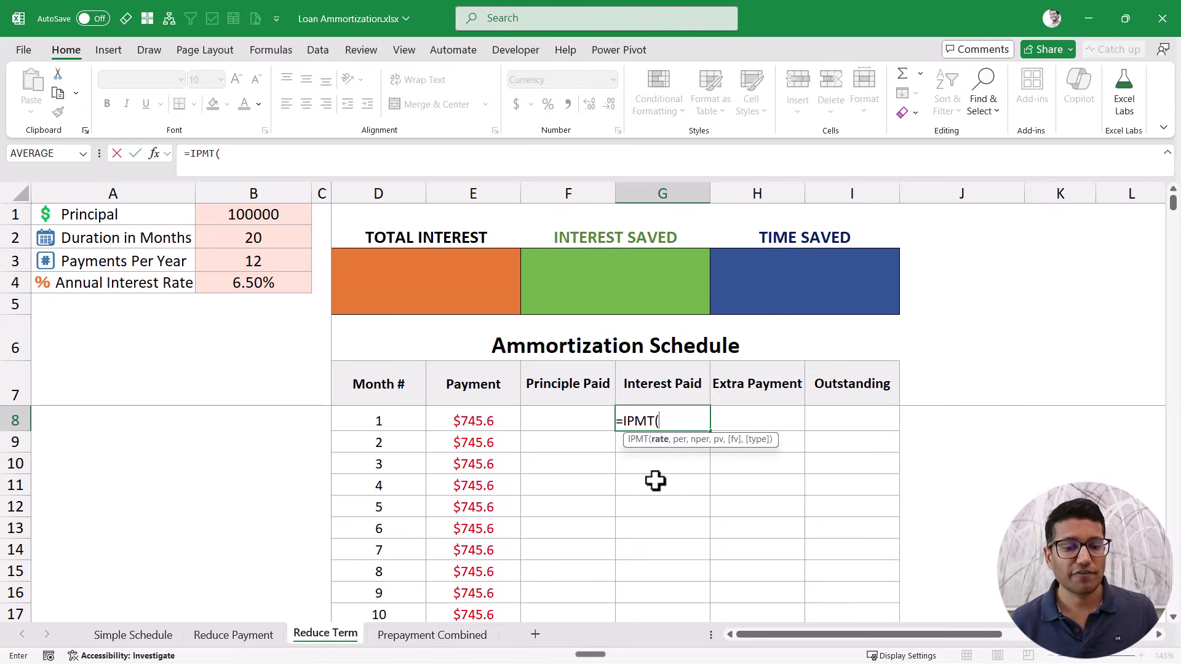
{"action": "left_click", "coordinate": [289, 283]}
{"action": "type", "text": "/"}
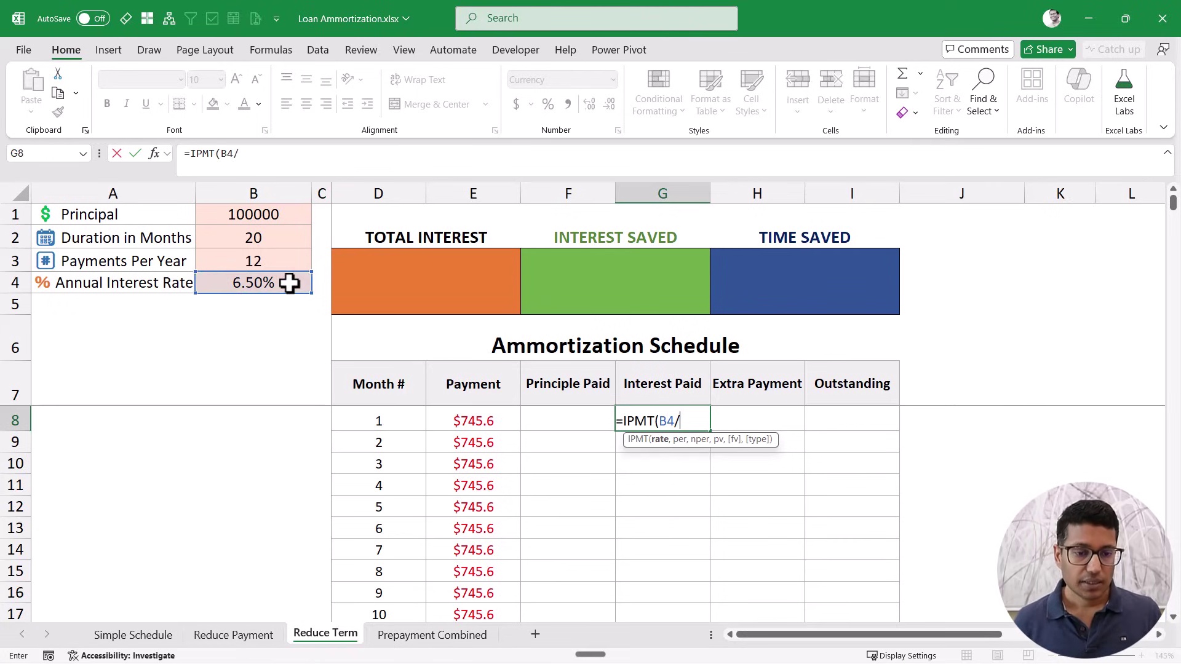
{"action": "left_click", "coordinate": [278, 260]}
{"action": "type", "text": ","}
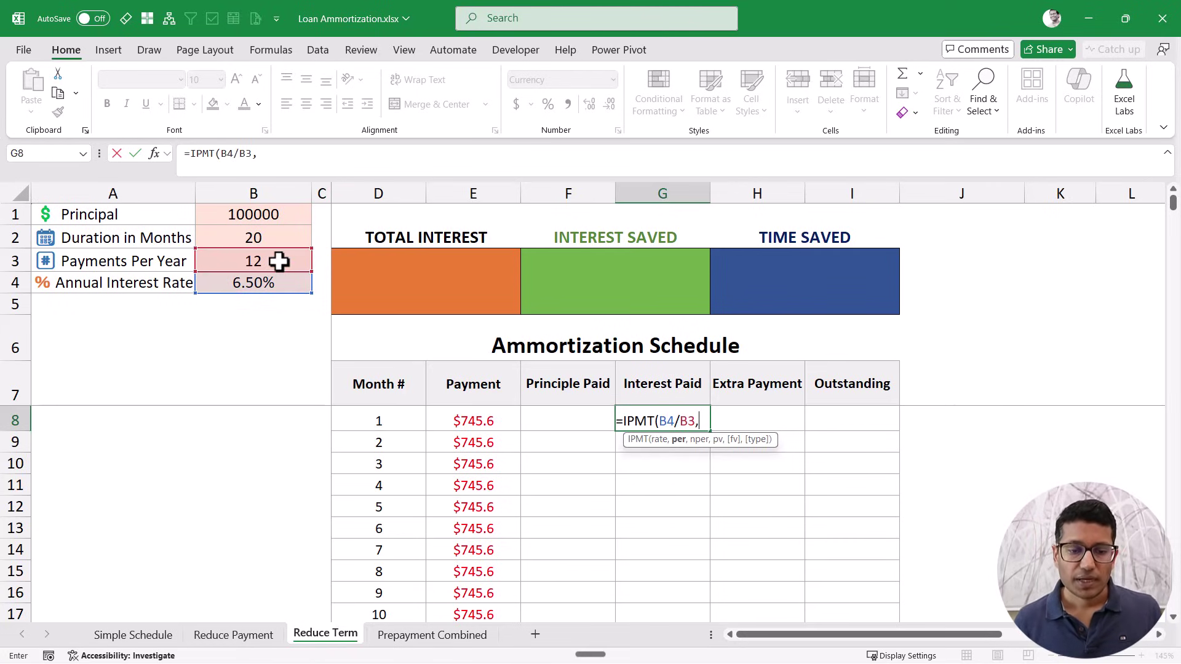
{"action": "type", "text": "1"}
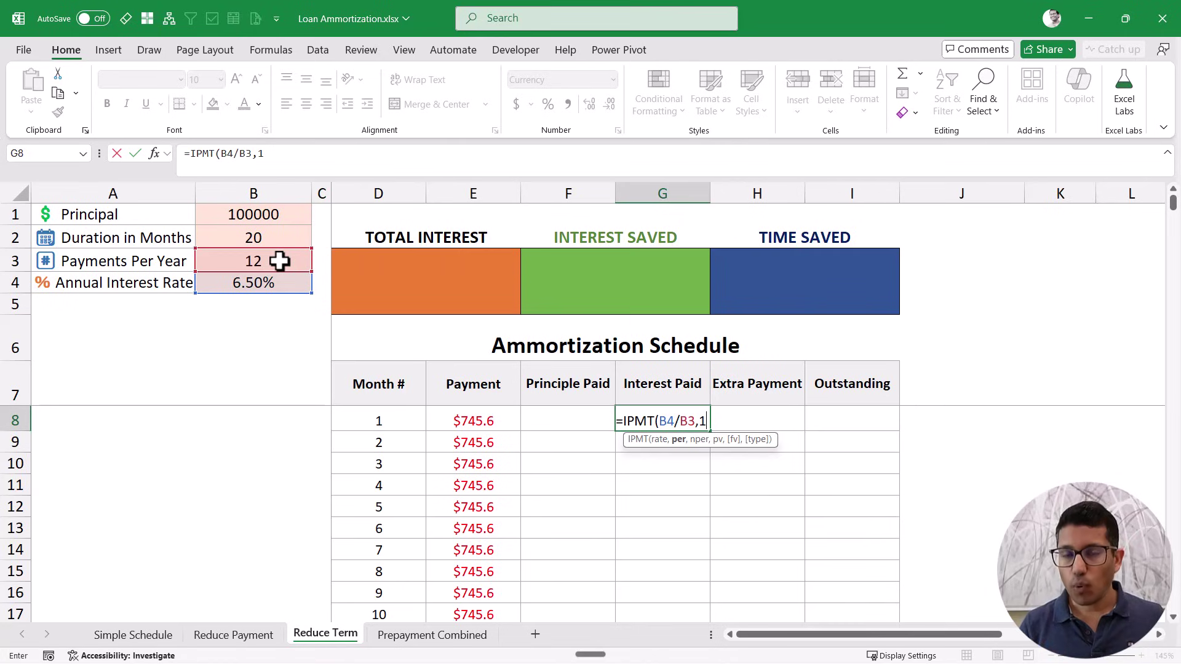
{"action": "type", "text": ","}
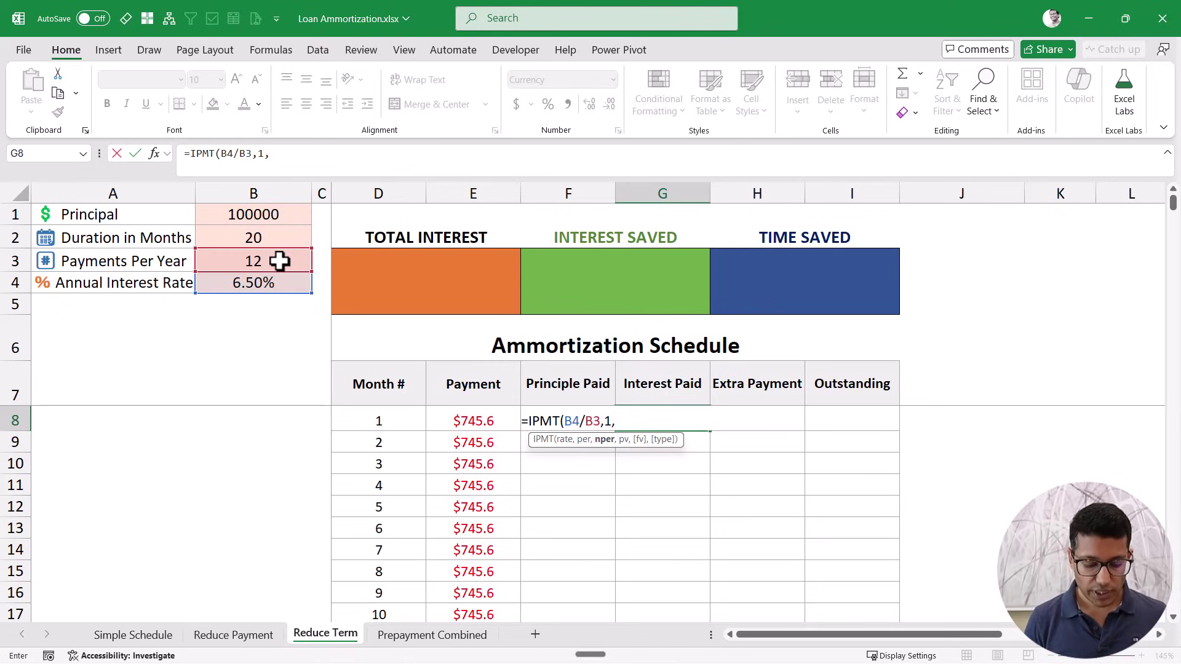
Step: Give the IPMT formula in G8 the remaining months, B2*B3-D8+1, as its number of periods
{"action": "left_click", "coordinate": [248, 238]}
{"action": "type", "text": "*"}
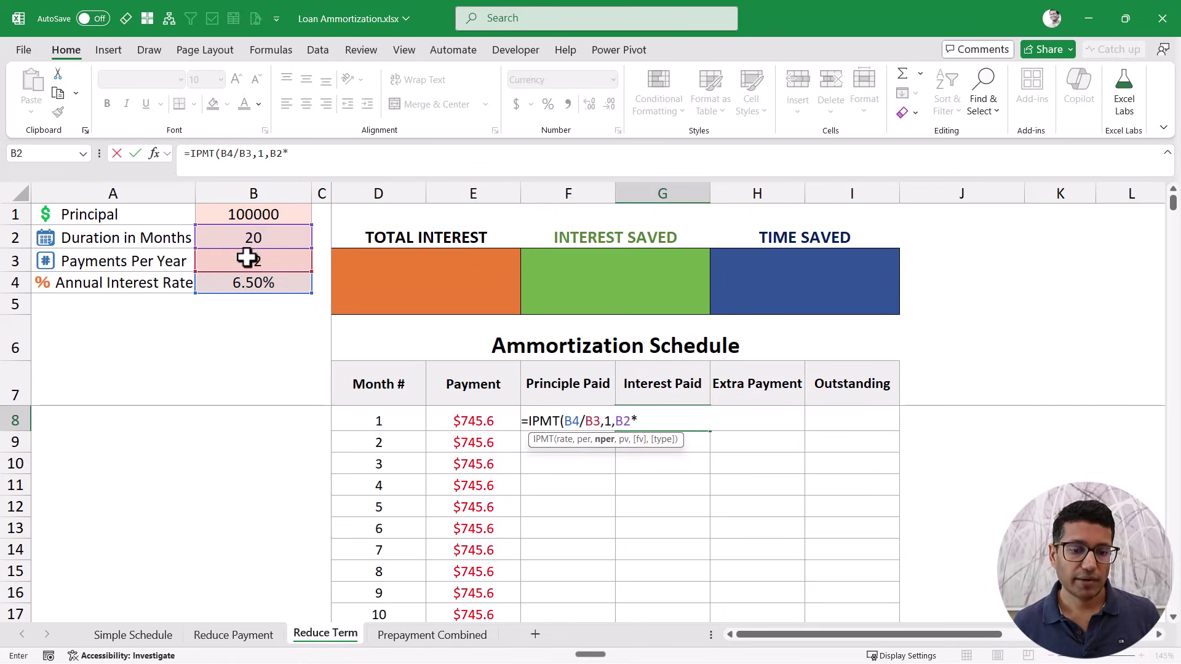
{"action": "left_click", "coordinate": [244, 260]}
{"action": "type", "text": "-D8"}
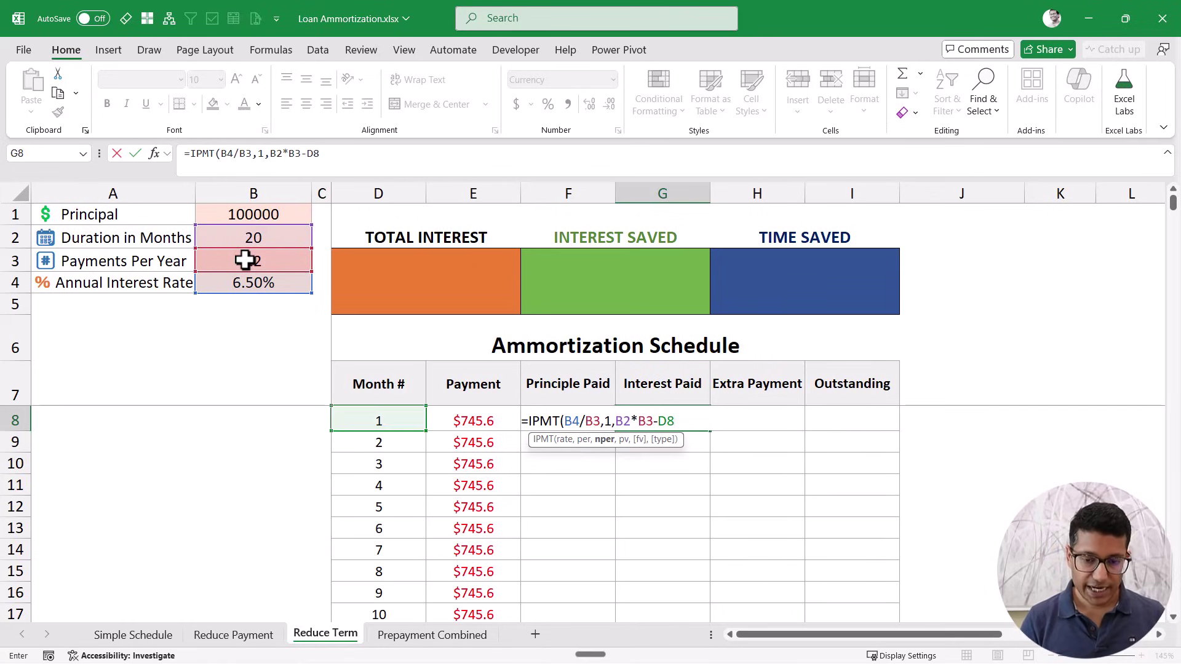
{"action": "type", "text": "+"}
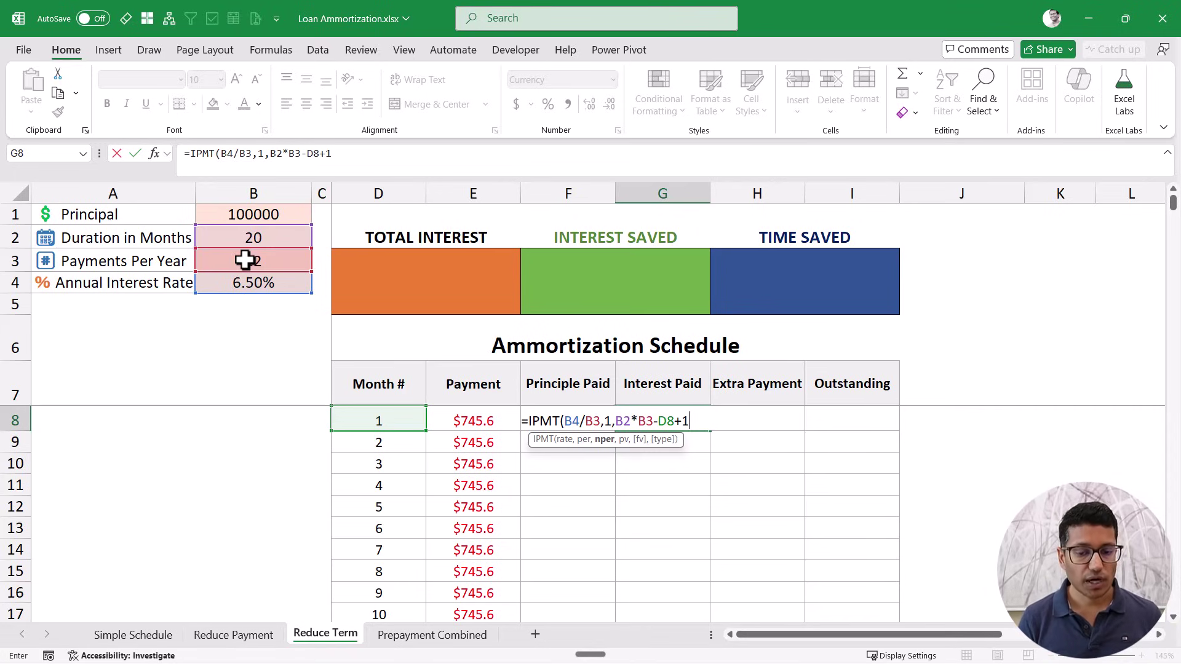
Step: Complete the IPMT formula in G8 with IF(D8=1,B1,I7) as the present value, accepting the closing-bracket correction
{"action": "type", "text": "1,IF"}
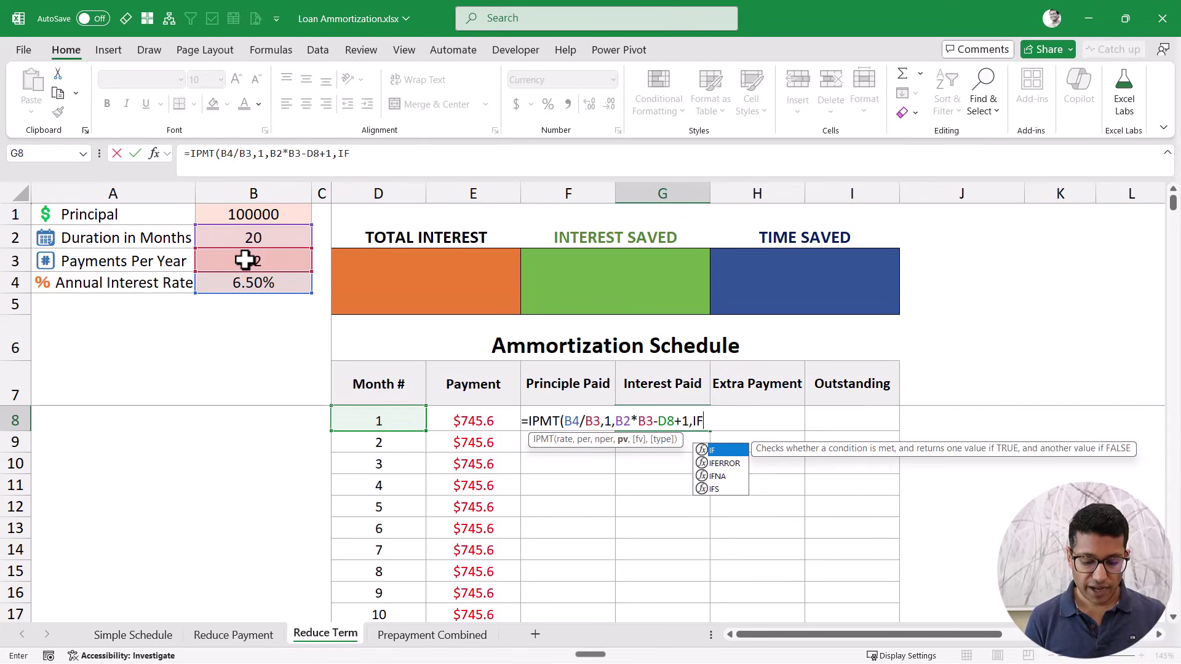
{"action": "type", "text": "("}
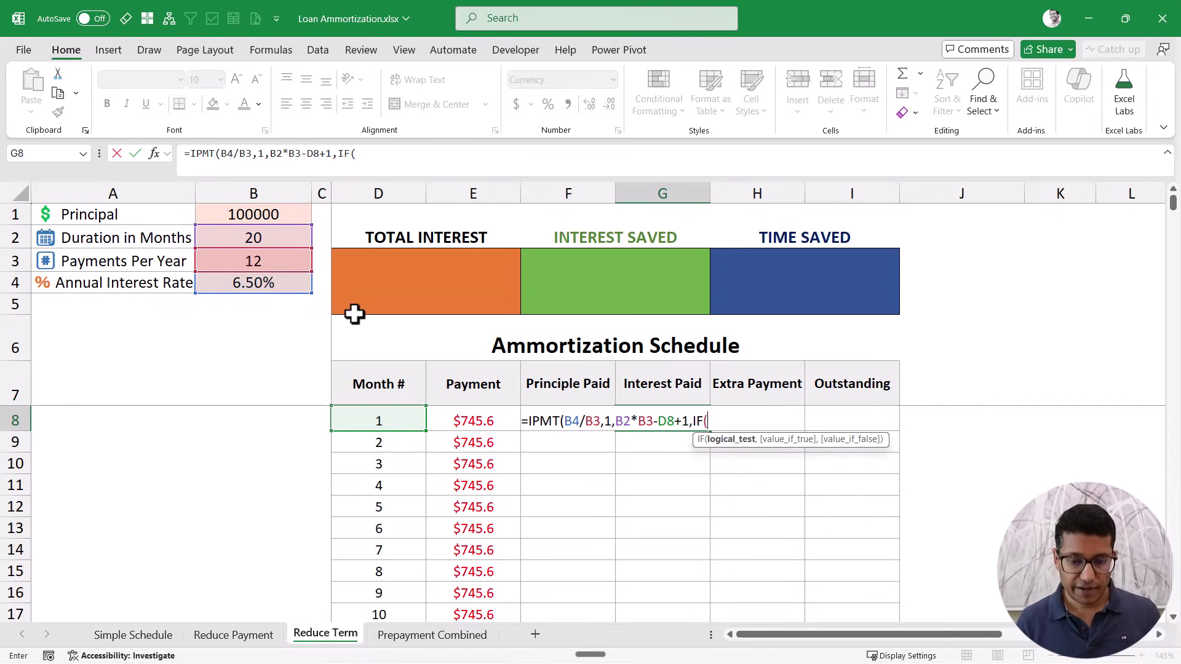
{"action": "left_click", "coordinate": [357, 418]}
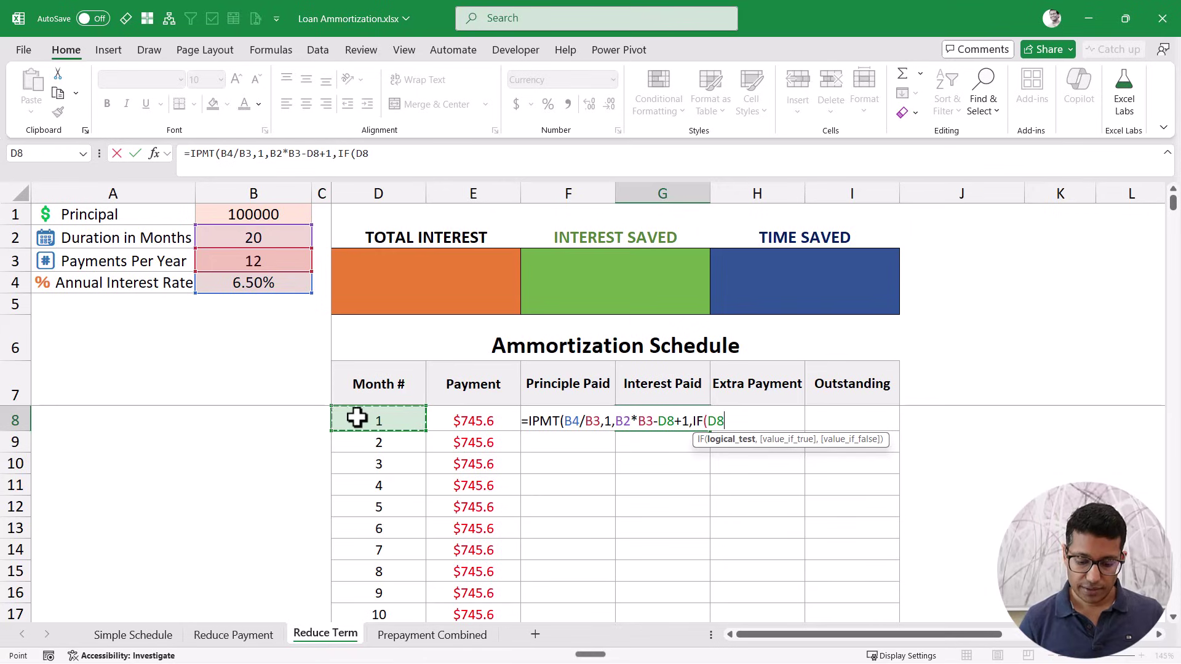
{"action": "type", "text": "=1,"}
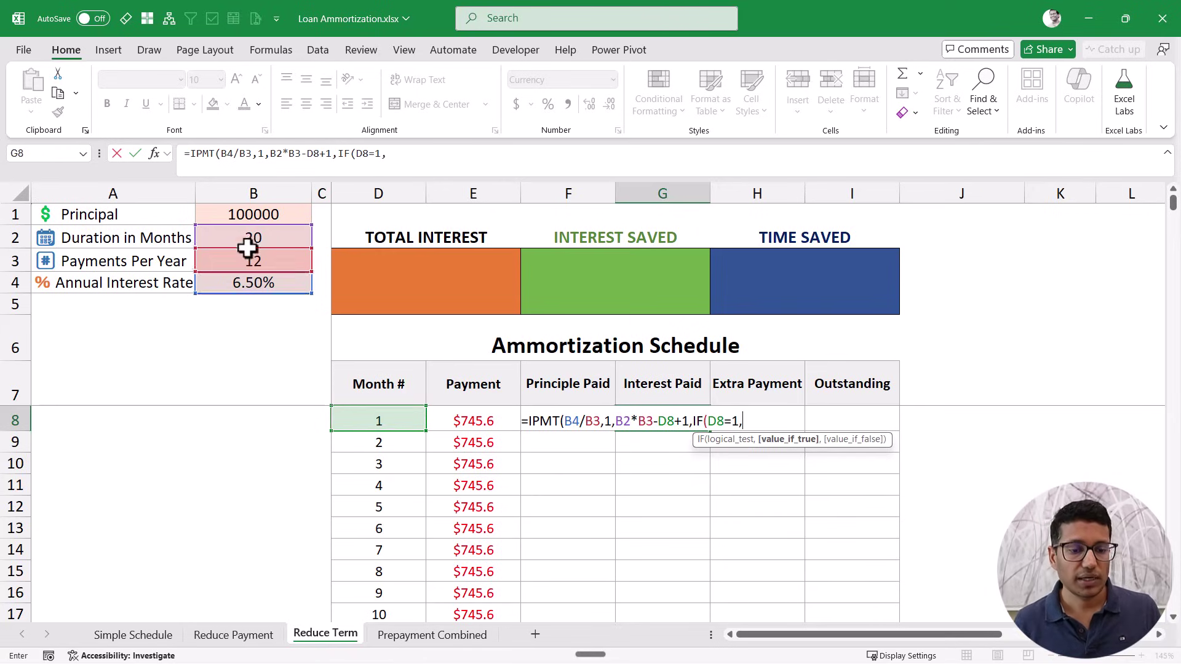
{"action": "left_click", "coordinate": [262, 215]}
{"action": "type", "text": ","}
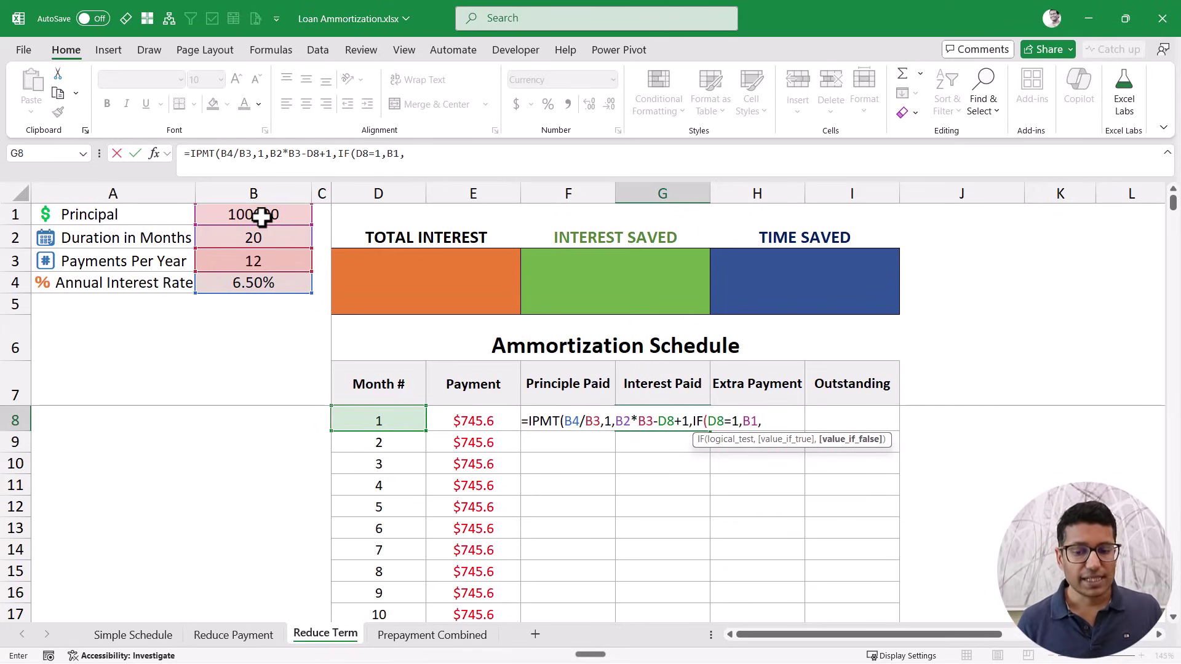
{"action": "left_click", "coordinate": [848, 371]}
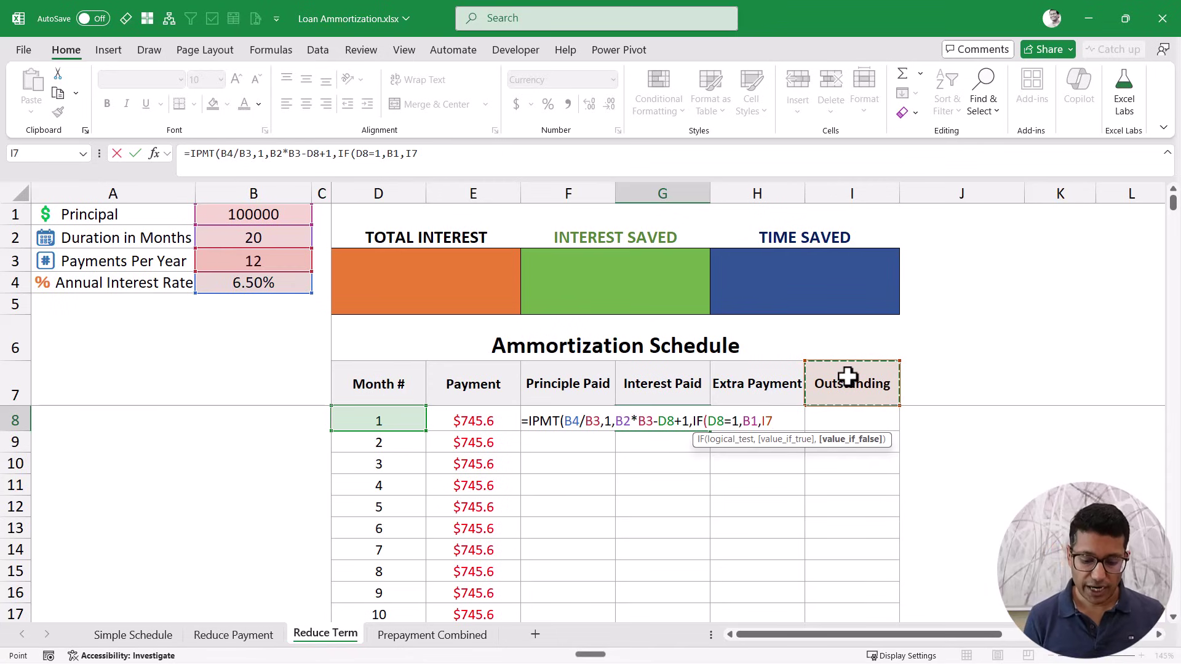
{"action": "type", "text": ")"}
{"action": "key", "text": "Return"}
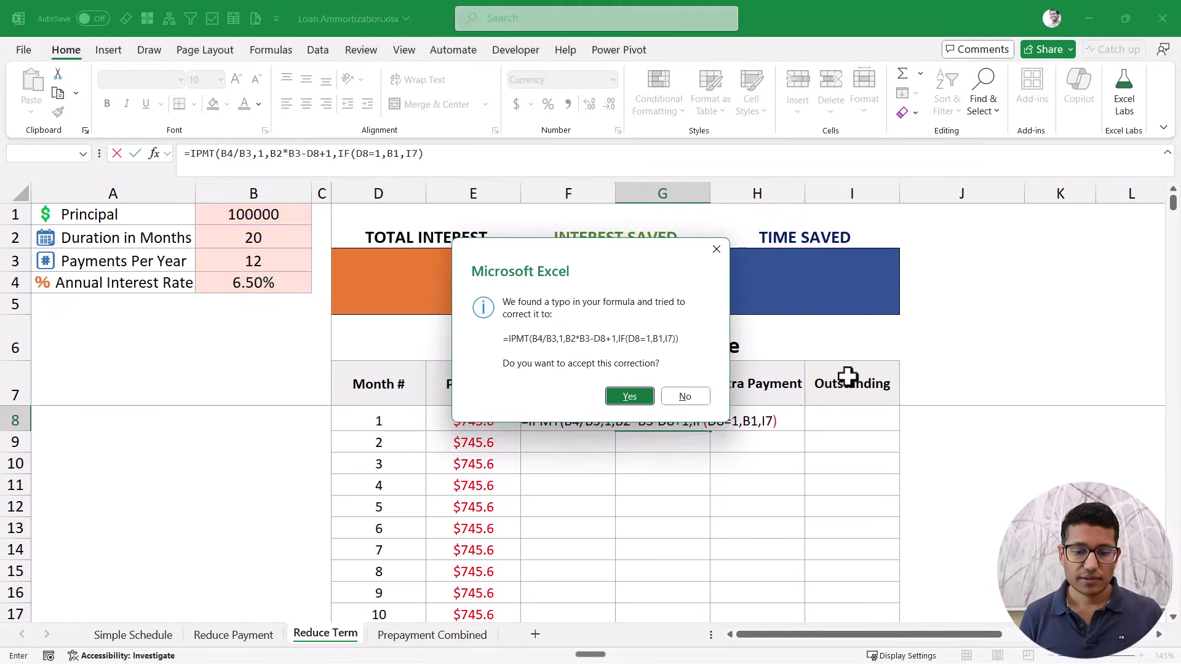
{"action": "key", "text": "Return"}
Step: Make the B4, B3, B2 and B1 references in G8 absolute, keeping D8 and I7 relative
{"action": "key", "text": "Up"}
{"action": "key", "text": "F2"}
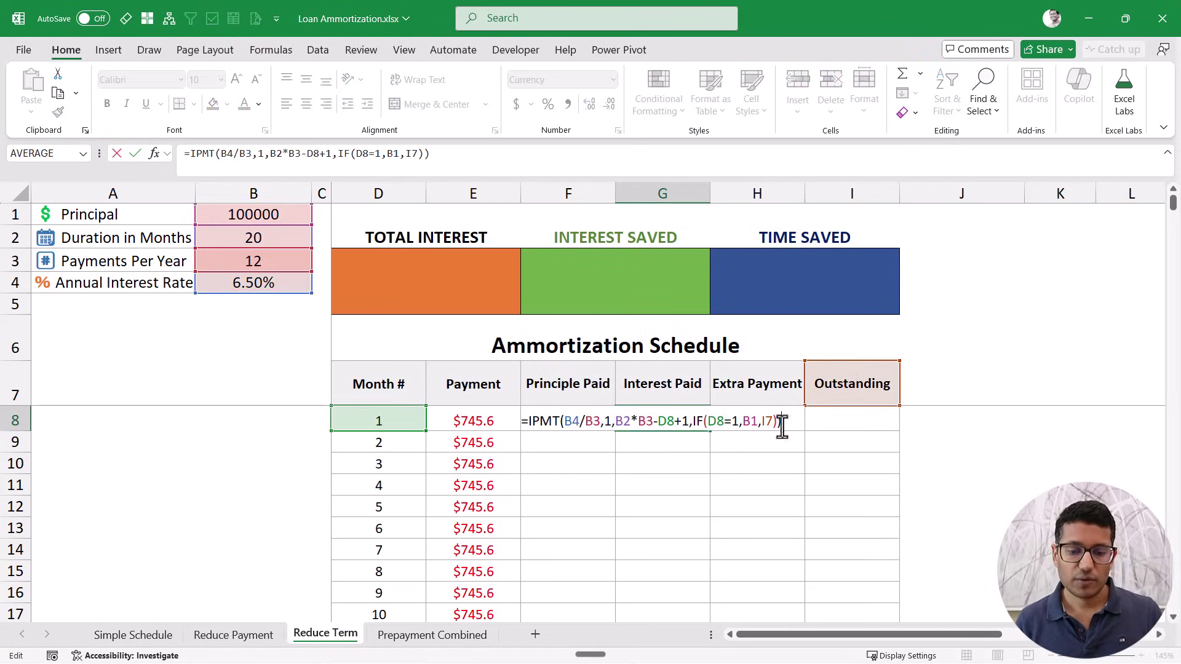
{"action": "double_click", "coordinate": [572, 422]}
{"action": "key", "text": "F4"}
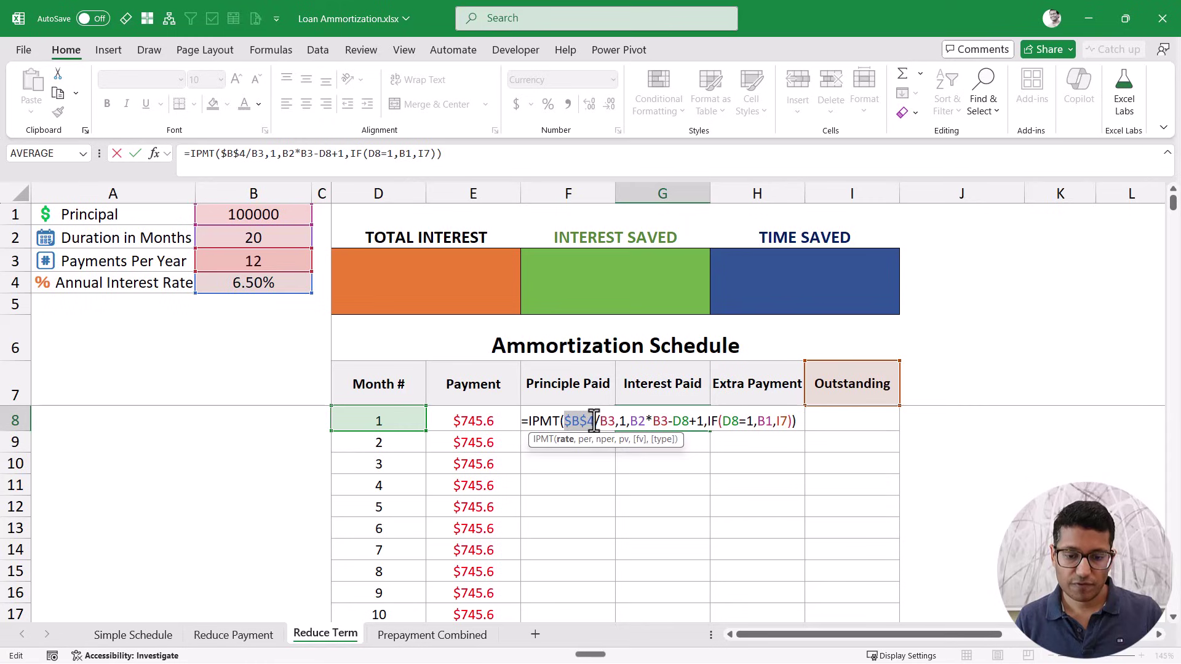
{"action": "double_click", "coordinate": [605, 422]}
{"action": "key", "text": "F4"}
{"action": "double_click", "coordinate": [559, 422]}
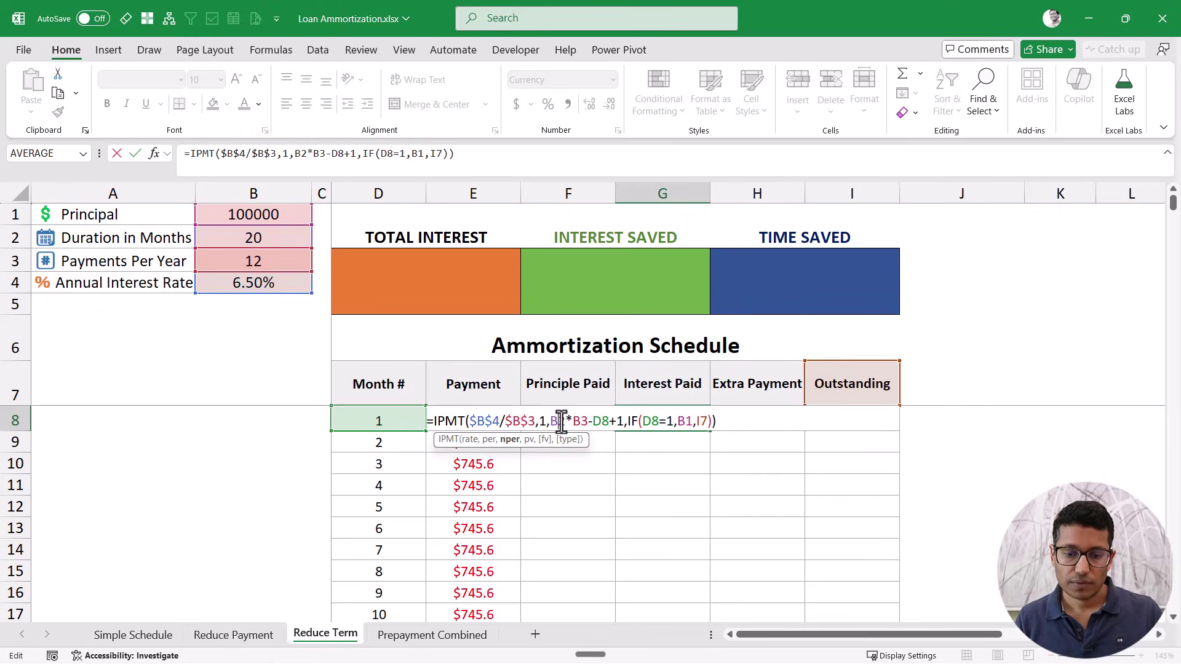
{"action": "key", "text": "F4"}
{"action": "double_click", "coordinate": [594, 422]}
{"action": "key", "text": "F4"}
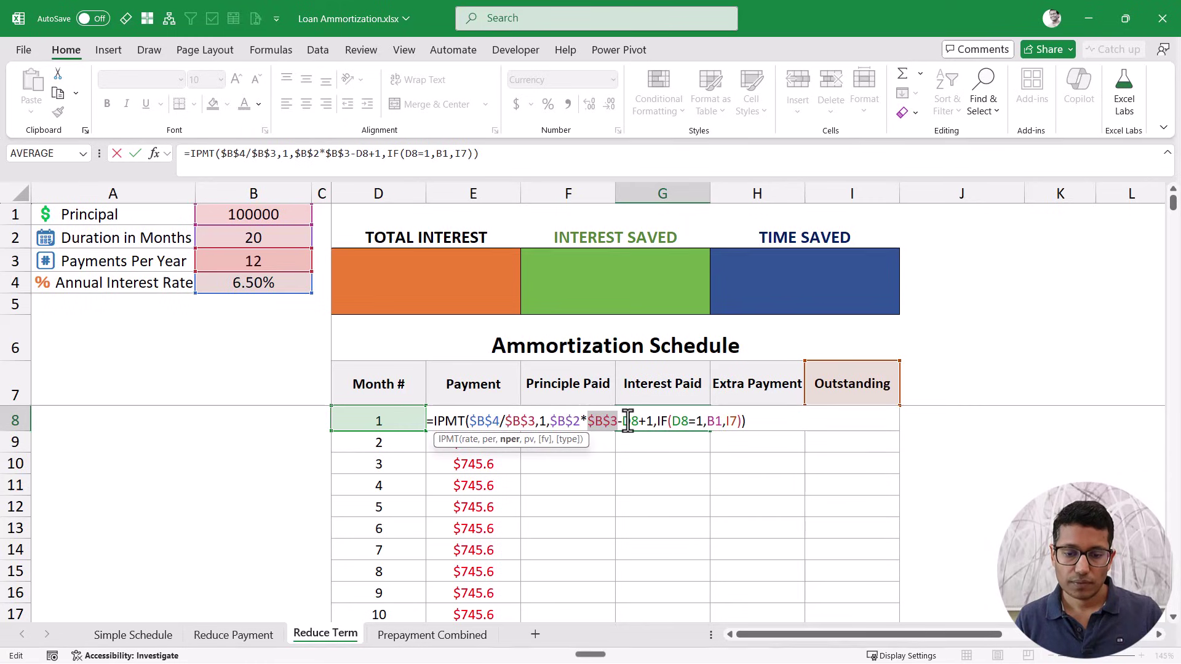
{"action": "double_click", "coordinate": [713, 422]}
{"action": "key", "text": "F4"}
Step: Commit the IPMT formula in G8 and fill it down the Interest Paid column
{"action": "key", "text": "ctrl+Return"}
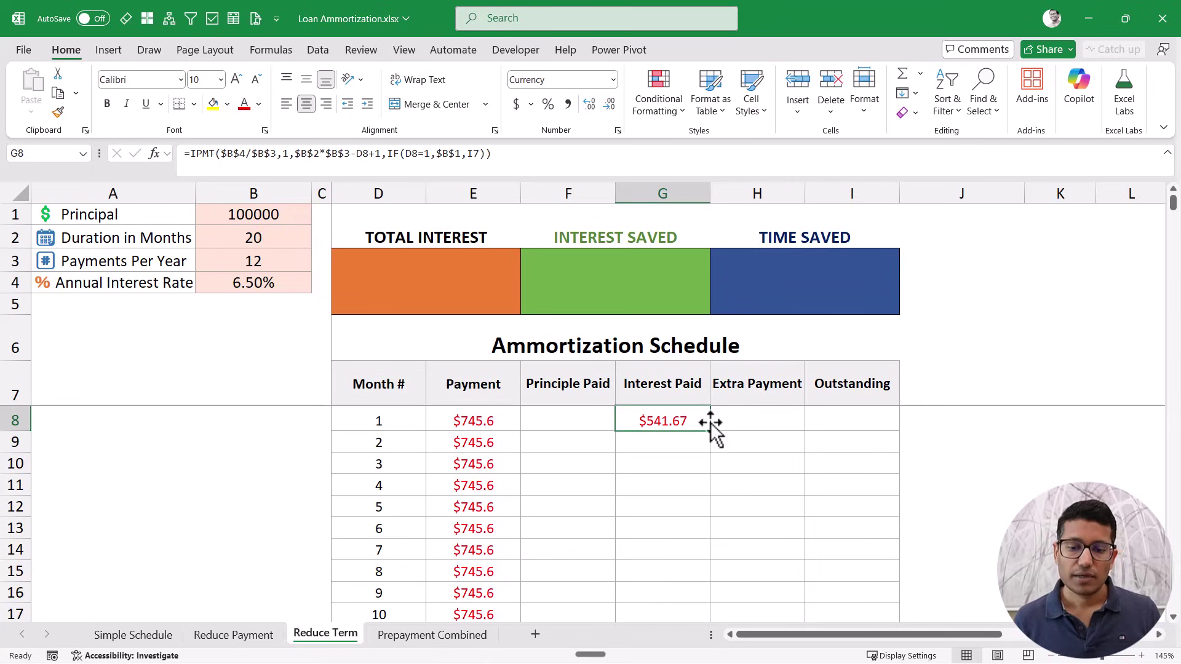
{"action": "double_click", "coordinate": [710, 433]}
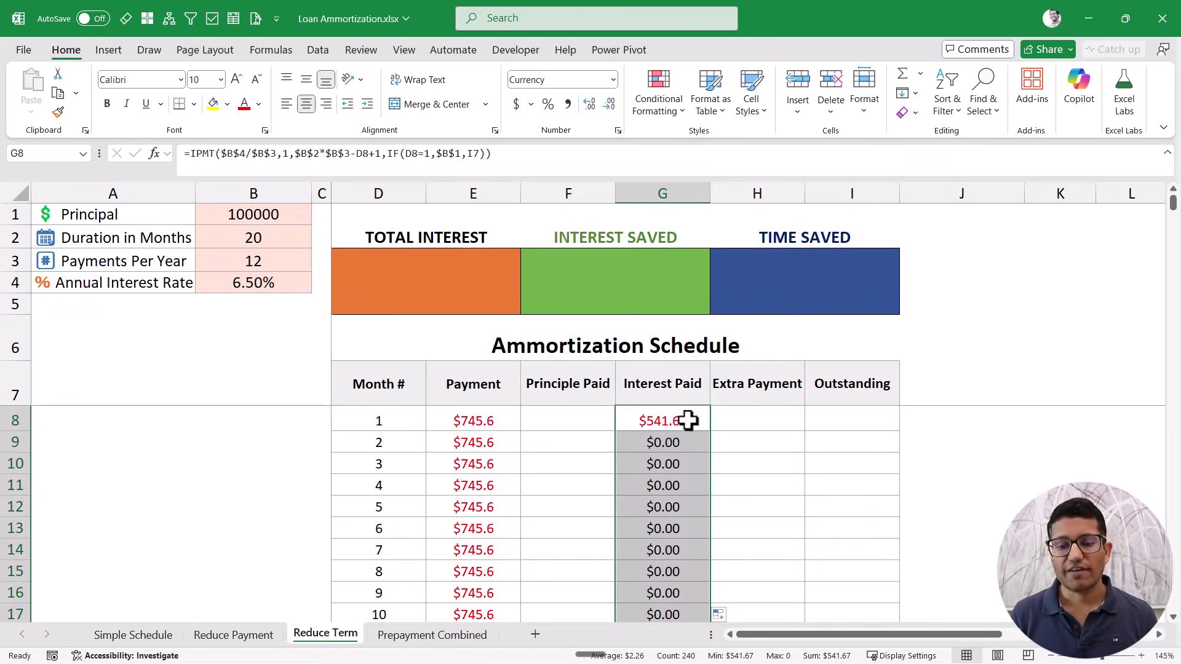
{"action": "left_click", "coordinate": [688, 421]}
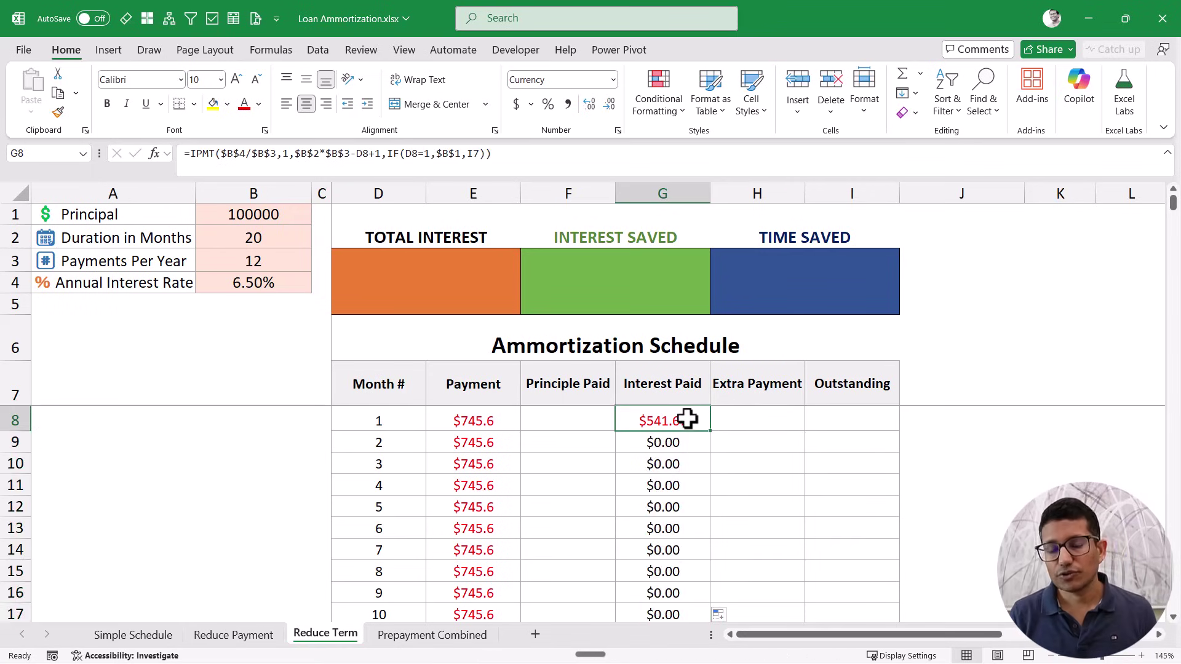
Step: Calculate the first Principle Paid value in F8 as =E8-G8 and fill it down the column
{"action": "left_click", "coordinate": [585, 420]}
{"action": "type", "text": "="}
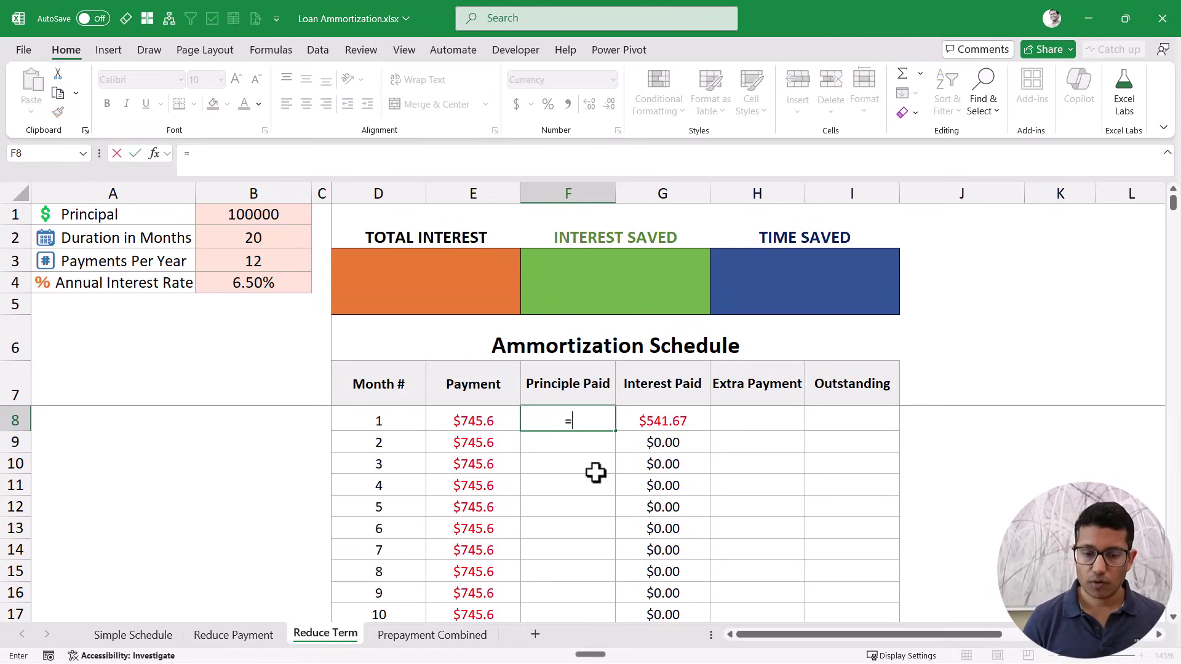
{"action": "left_click", "coordinate": [498, 420]}
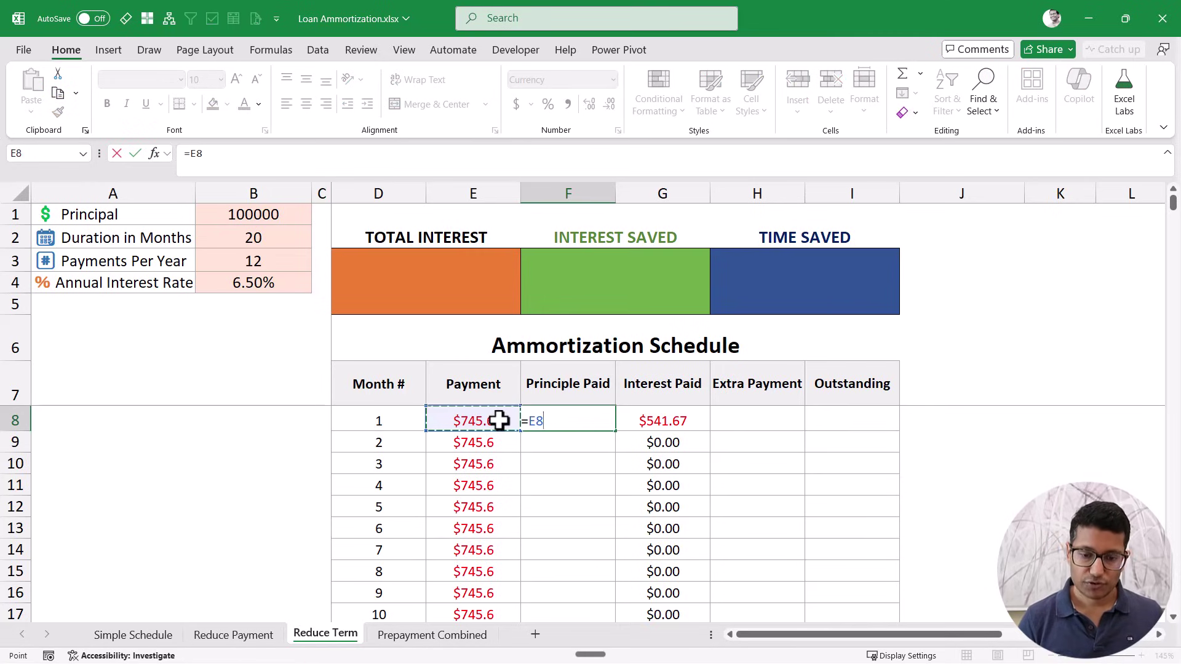
{"action": "type", "text": "-"}
{"action": "left_click", "coordinate": [654, 420]}
{"action": "key", "text": "Return"}
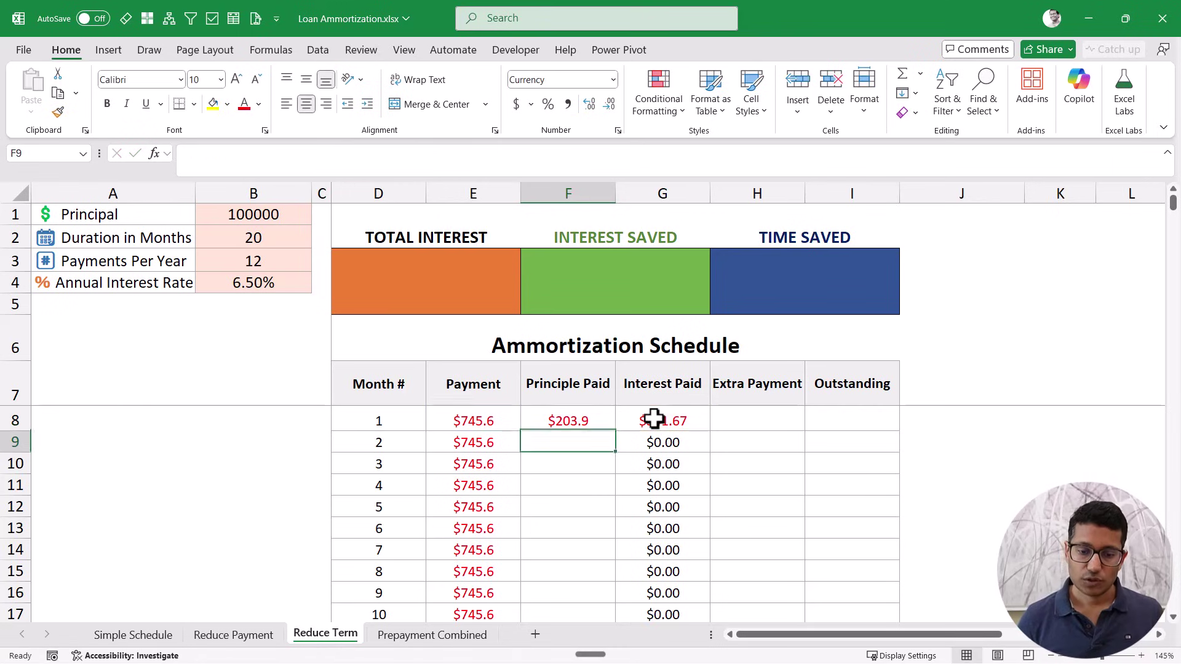
{"action": "key", "text": "Up"}
{"action": "double_click", "coordinate": [616, 434]}
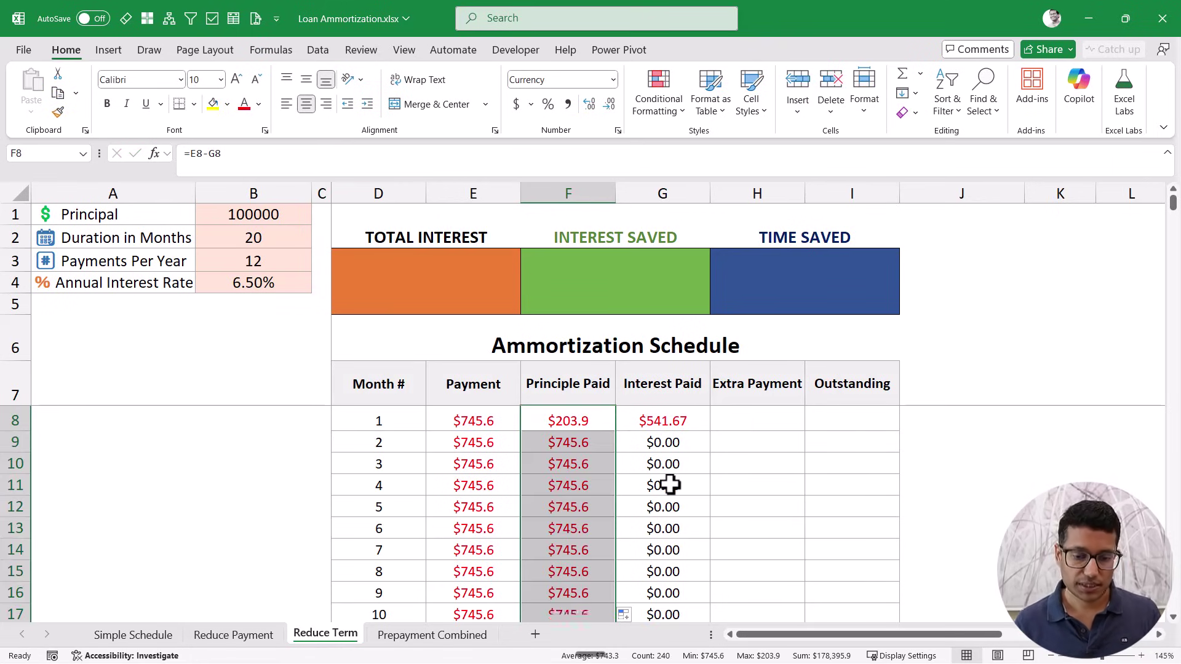
Step: Start the first Outstanding formula in I8 as =$B$1+SUM($F$8:F8), keeping the range's end cell relative
{"action": "left_click", "coordinate": [859, 418]}
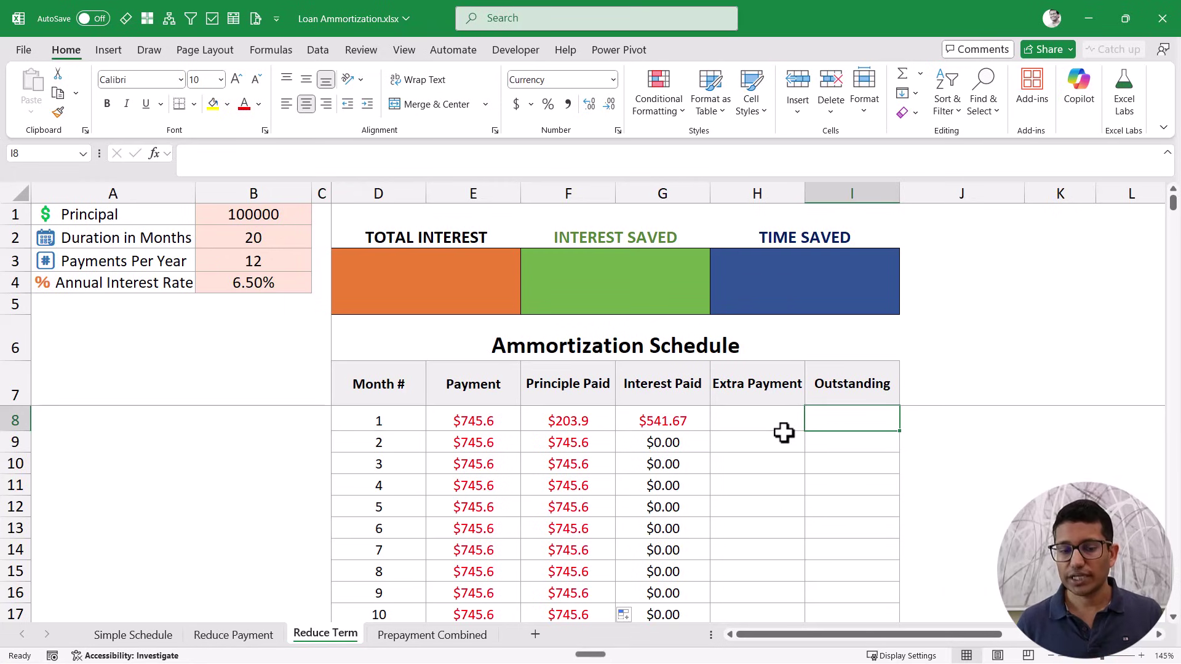
{"action": "type", "text": "="}
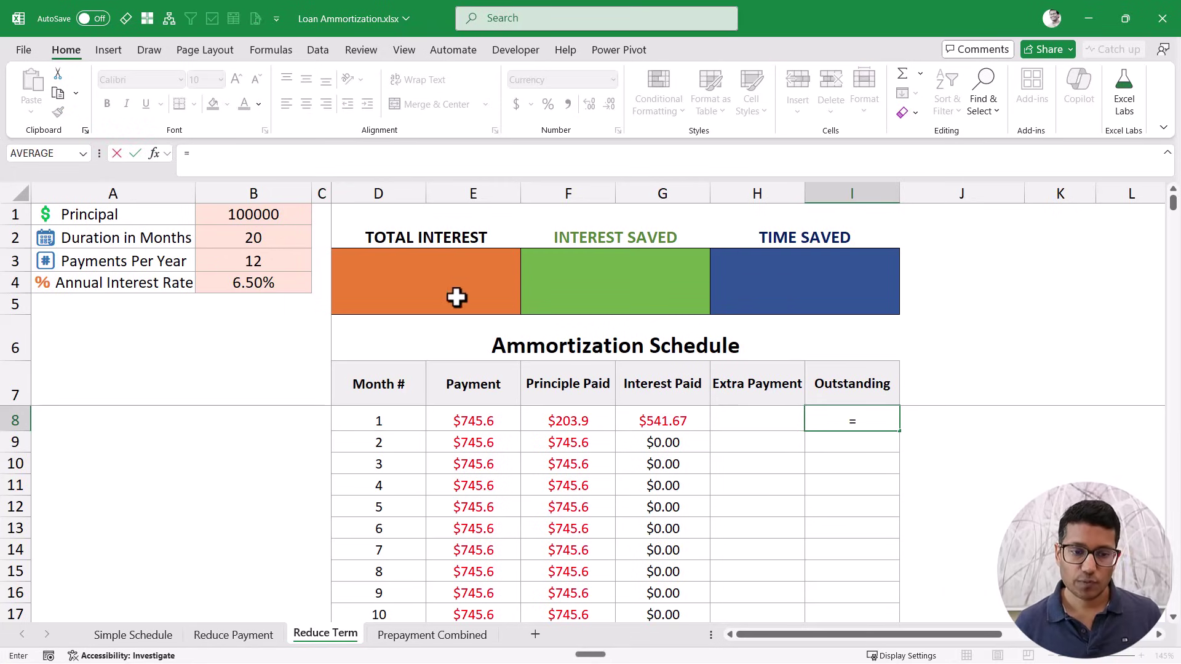
{"action": "left_click", "coordinate": [274, 215]}
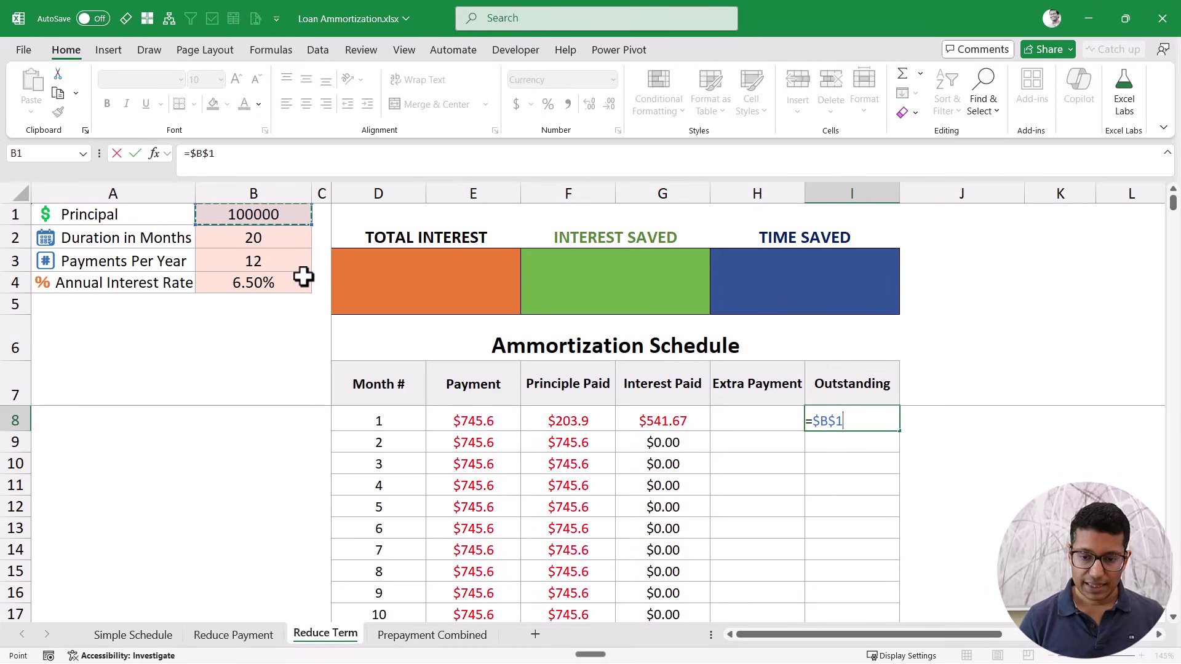
{"action": "type", "text": "+SUM("}
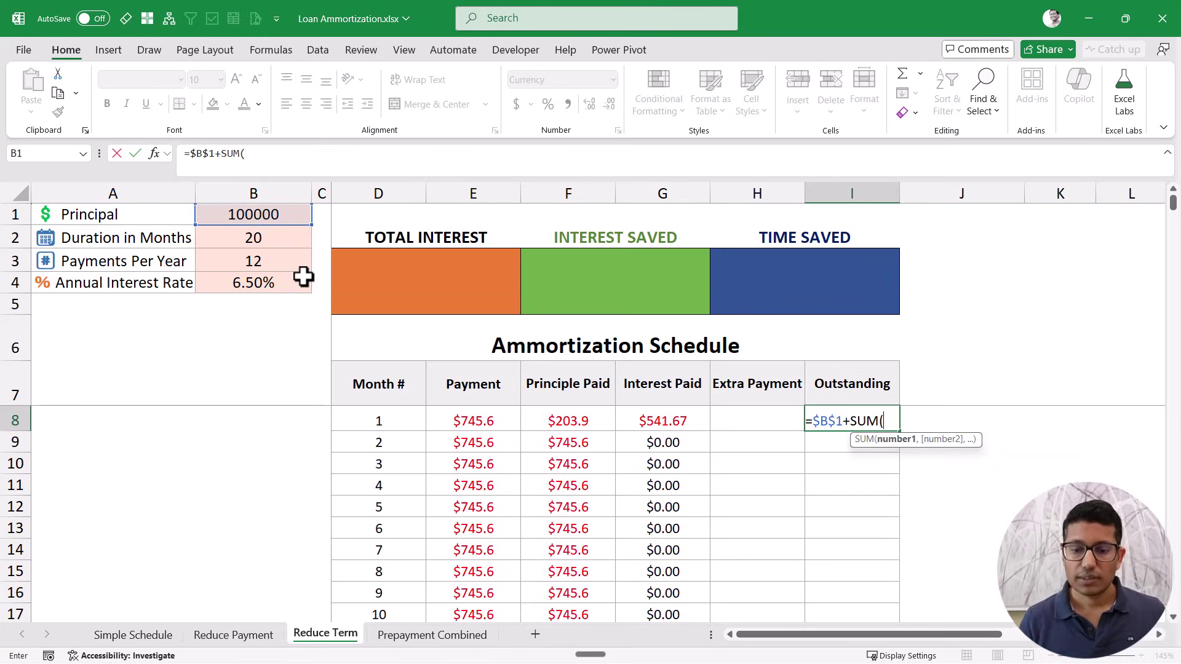
{"action": "left_click", "coordinate": [550, 419]}
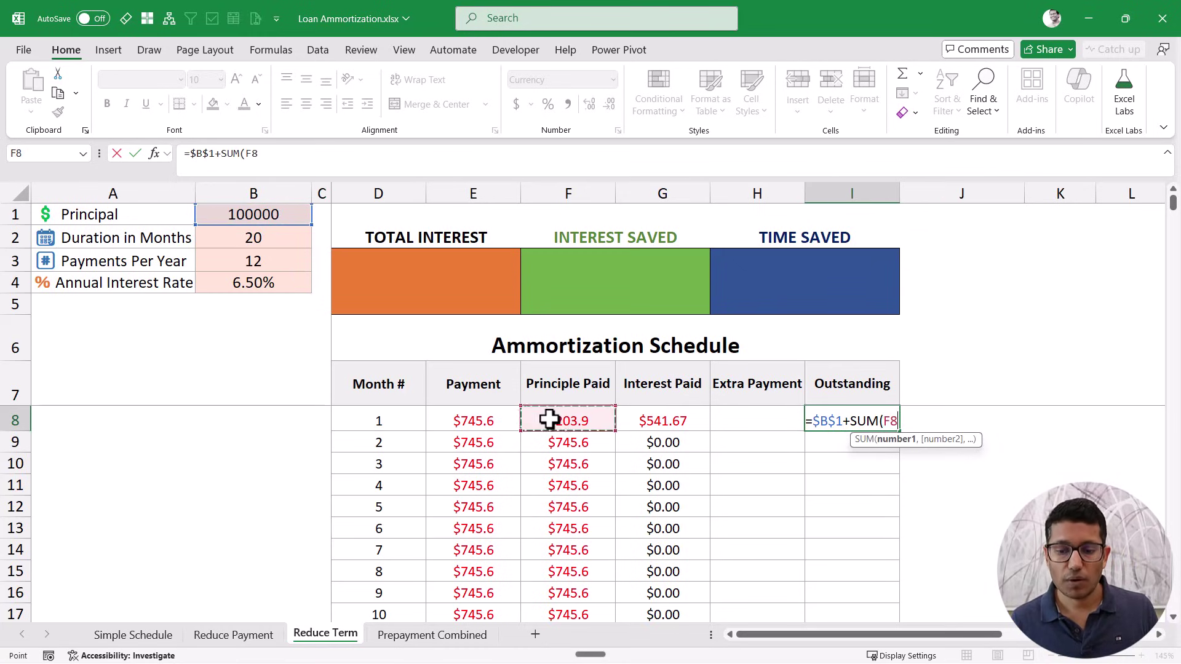
{"action": "type", "text": ":"}
{"action": "left_click", "coordinate": [549, 418]}
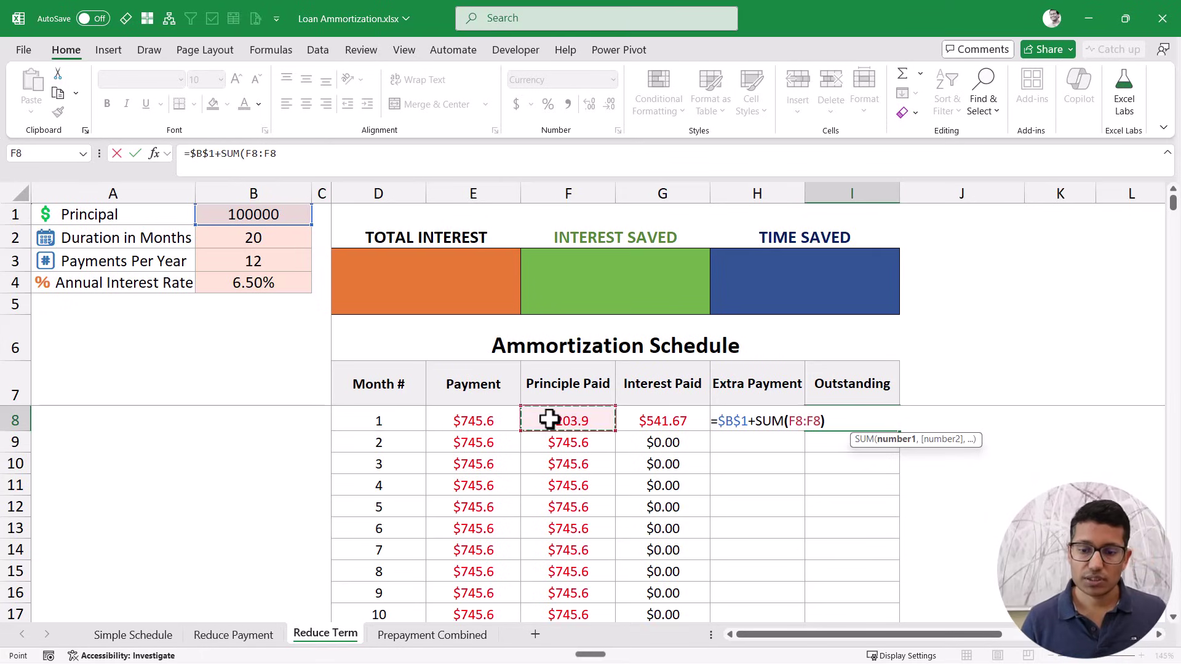
{"action": "type", "text": ")"}
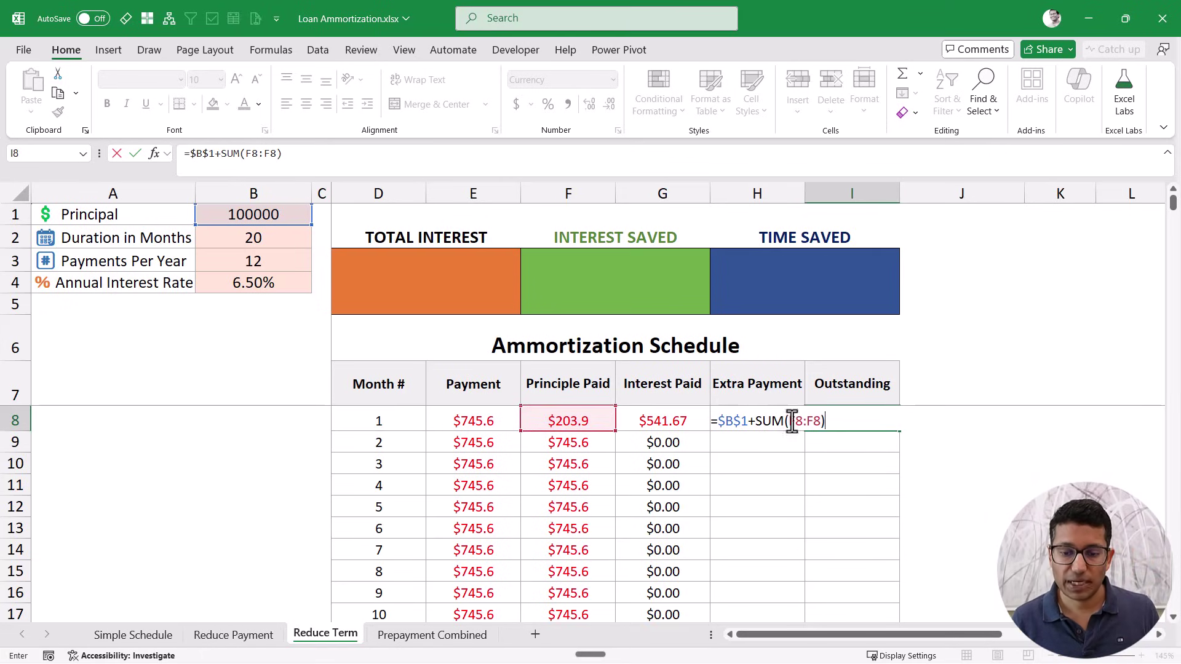
{"action": "left_click", "coordinate": [795, 422]}
{"action": "key", "text": "F4"}
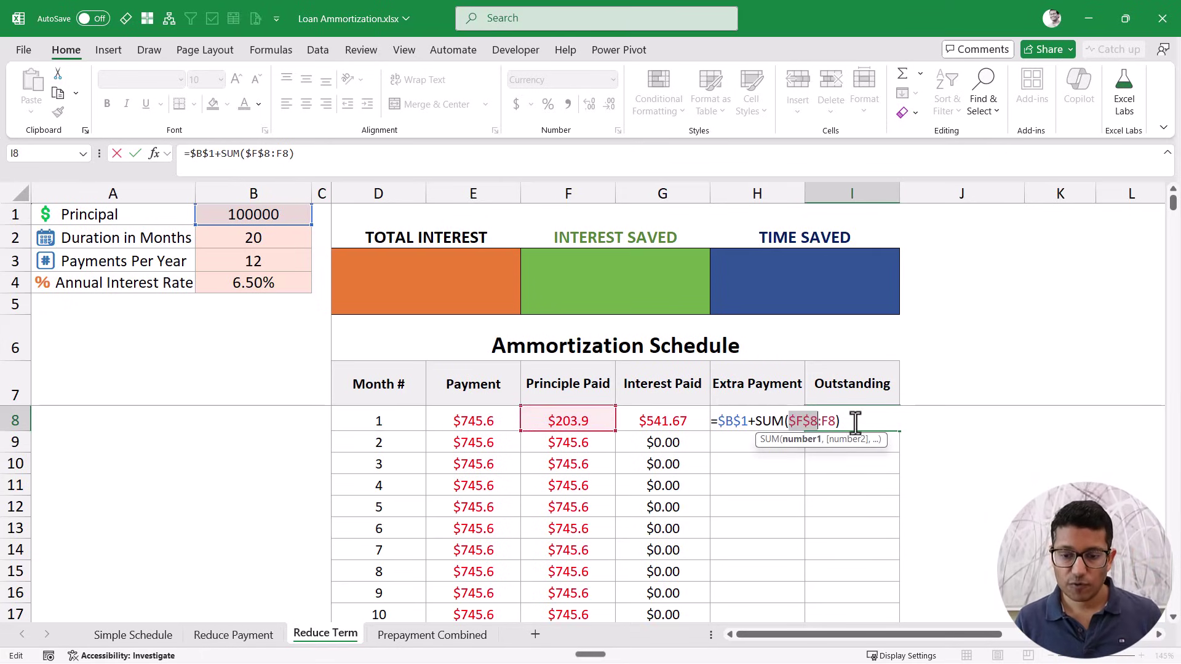
Step: Subtract the cumulative extra payments in the I8 formula with -SUM($H$8:H8) and commit it
{"action": "type", "text": "="}
{"action": "key", "text": "BackSpace"}
{"action": "type", "text": "-SUM"}
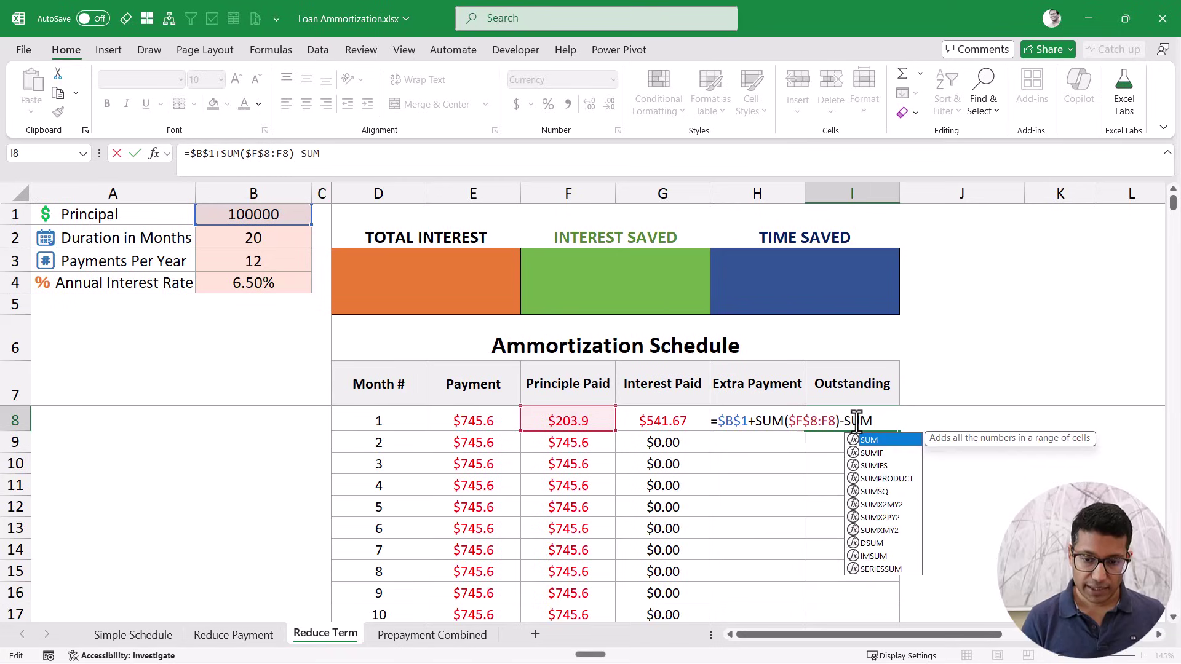
{"action": "type", "text": "("}
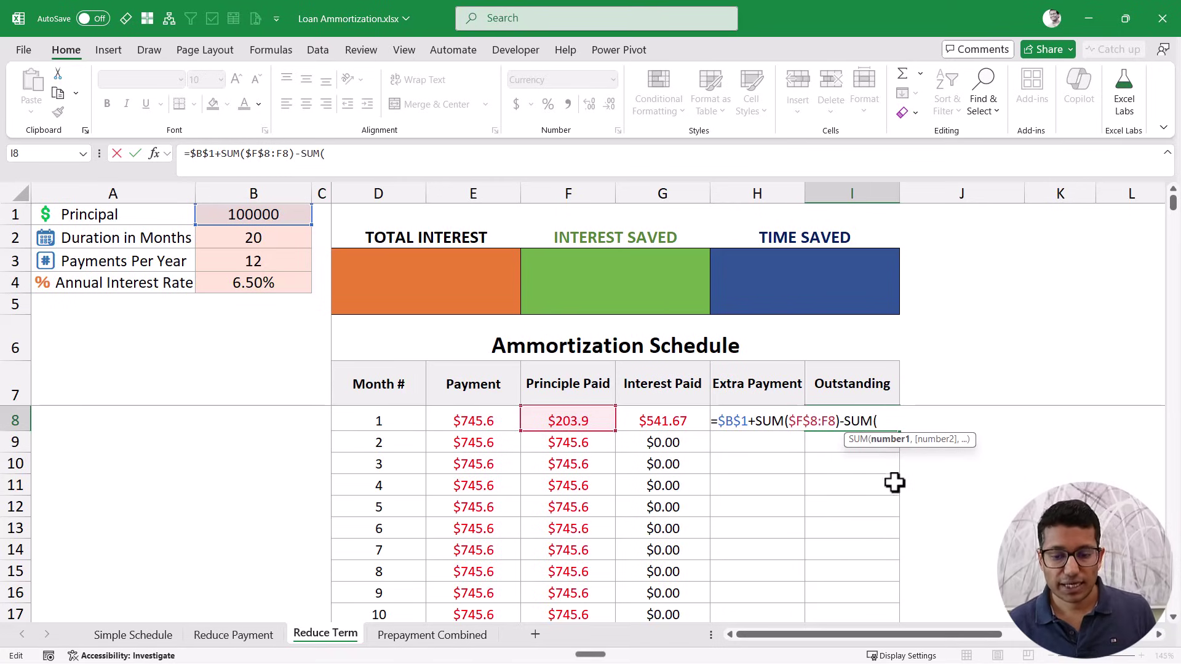
{"action": "type", "text": "H8:"}
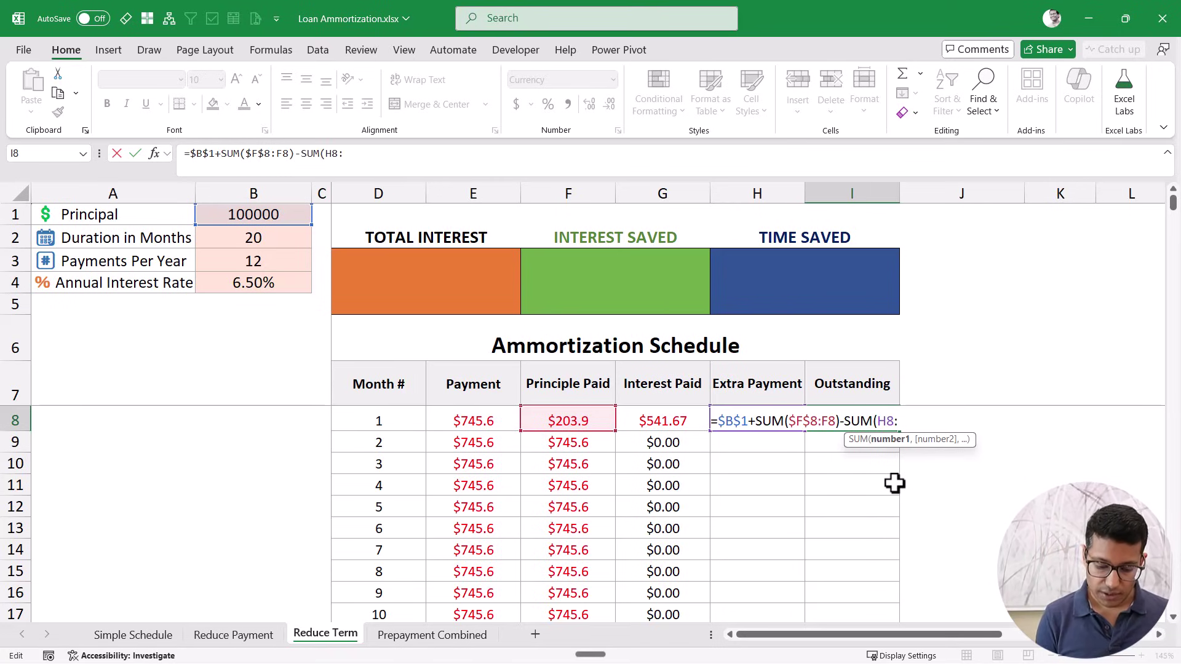
{"action": "type", "text": "H8)"}
{"action": "left_click", "coordinate": [884, 420]}
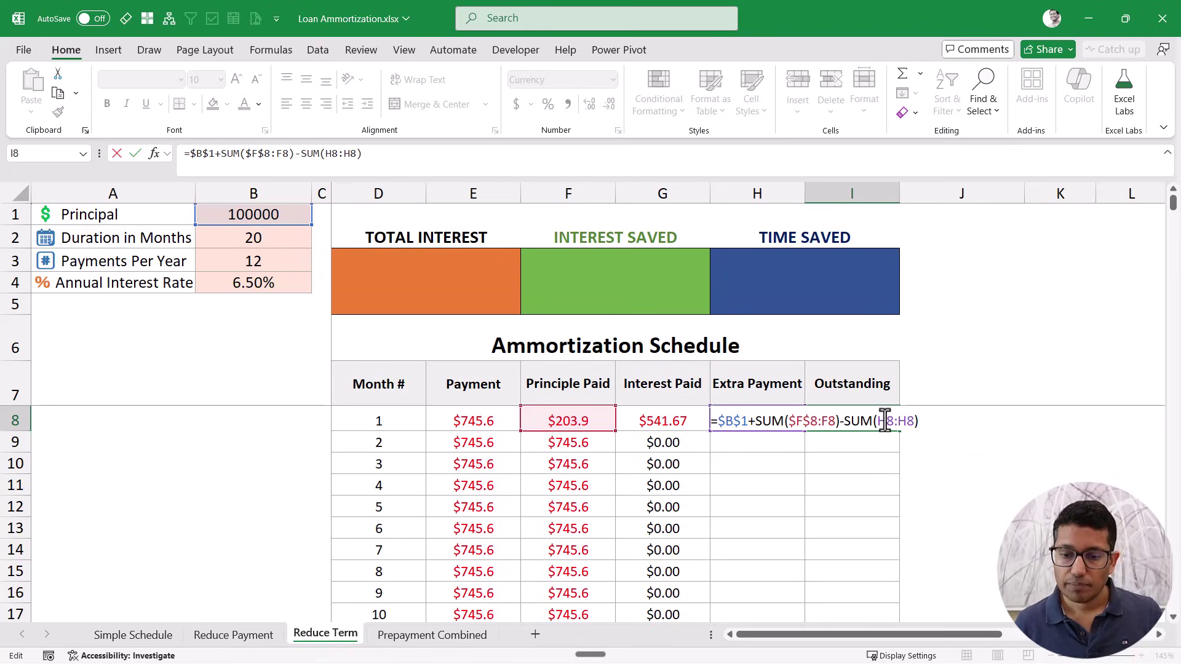
{"action": "key", "text": "F4"}
{"action": "key", "text": "ctrl+Return"}
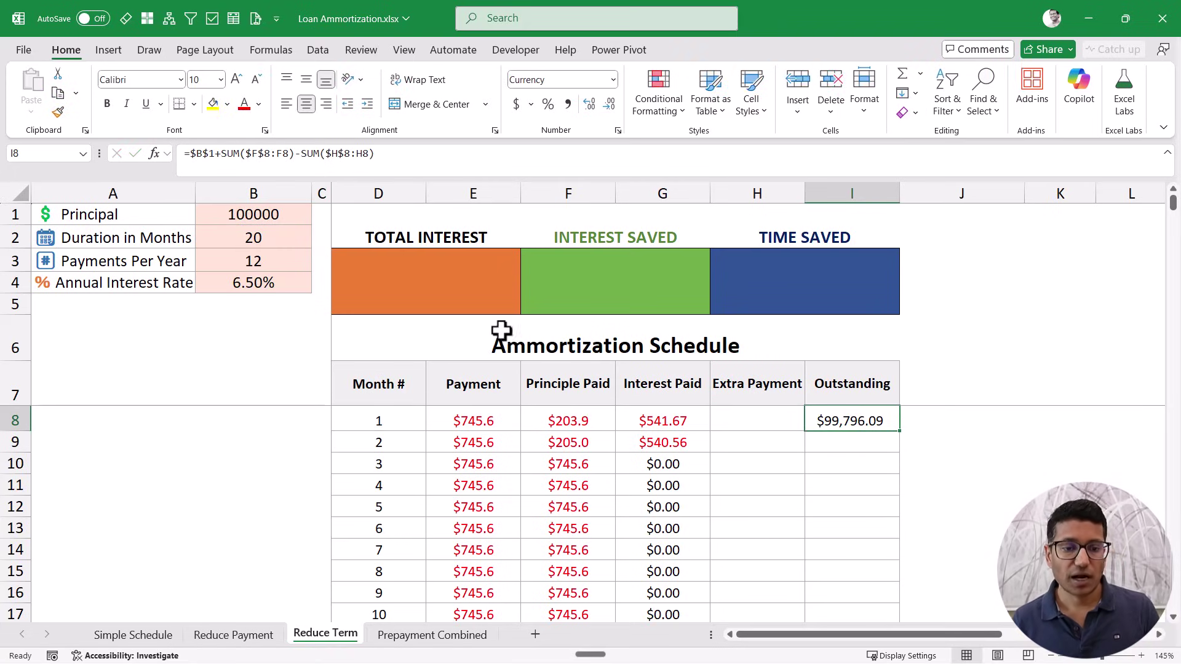
Step: Fill the I8 formula down the Outstanding column and check the balance in the month 240 row
{"action": "left_click_drag", "start_coordinate": [571, 423], "coordinate": [578, 595]}
{"action": "left_click_drag", "start_coordinate": [740, 424], "coordinate": [743, 582]}
{"action": "left_click", "coordinate": [850, 422]}
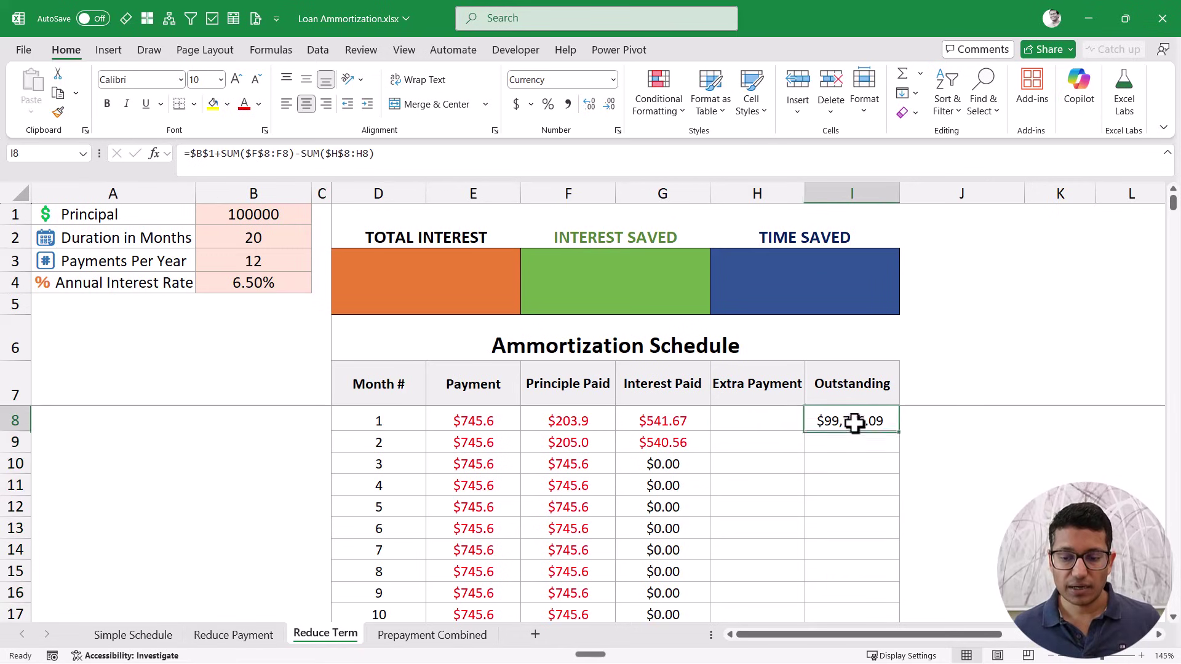
{"action": "double_click", "coordinate": [900, 432]}
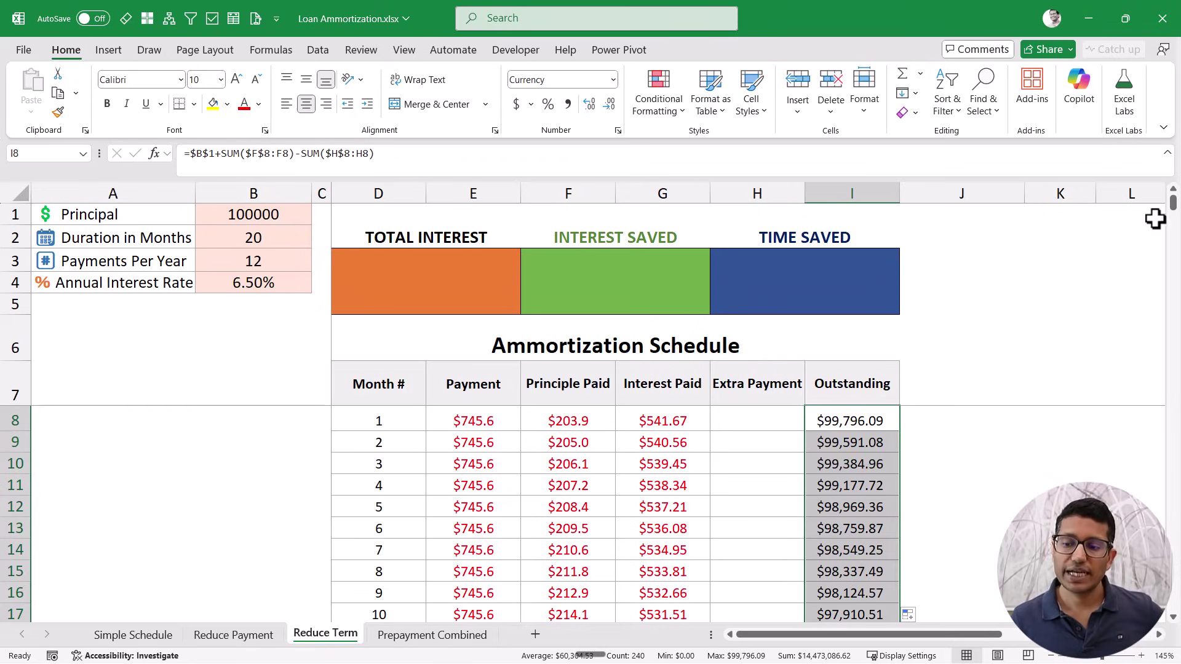
{"action": "left_click_drag", "start_coordinate": [1174, 209], "coordinate": [1174, 610]}
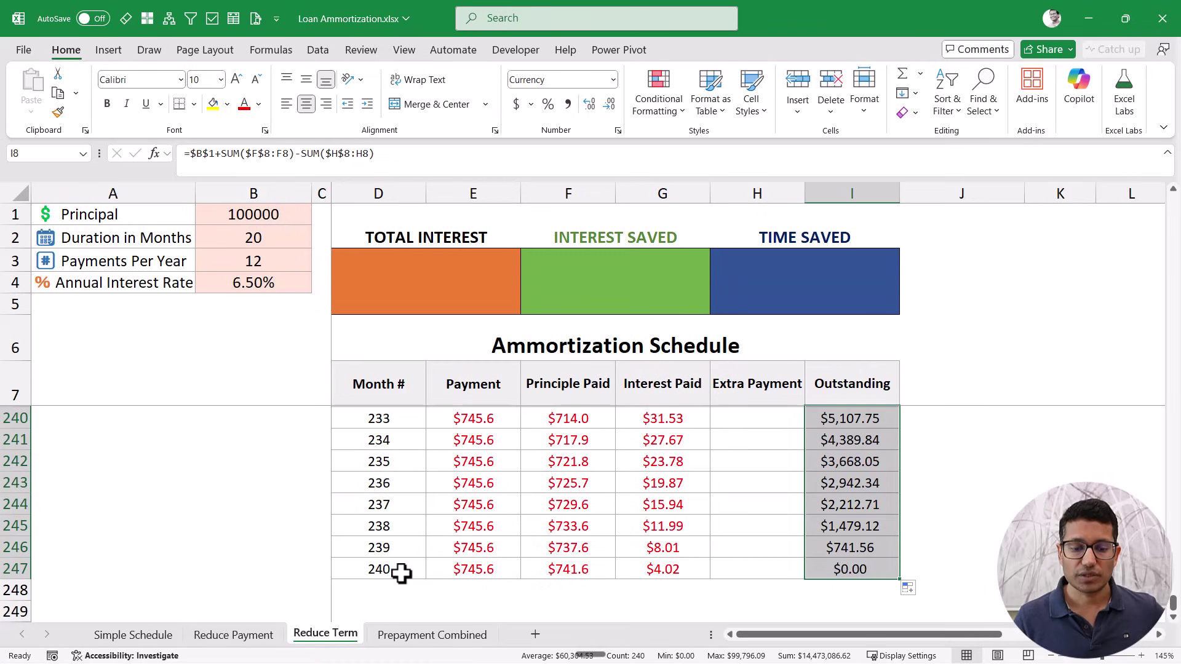
{"action": "left_click_drag", "start_coordinate": [390, 567], "coordinate": [839, 570]}
{"action": "left_click", "coordinate": [843, 571]}
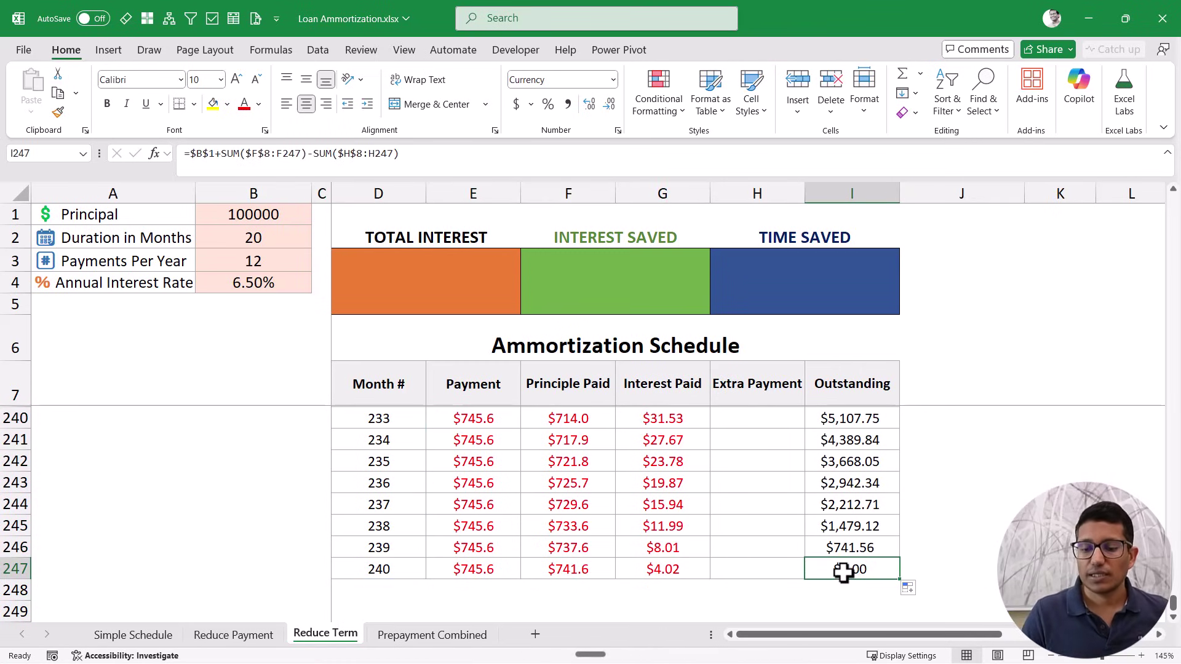
Step: Enter an extra payment of 5000 for month 3 in H10
{"action": "left_click_drag", "start_coordinate": [1174, 606], "coordinate": [1173, 203]}
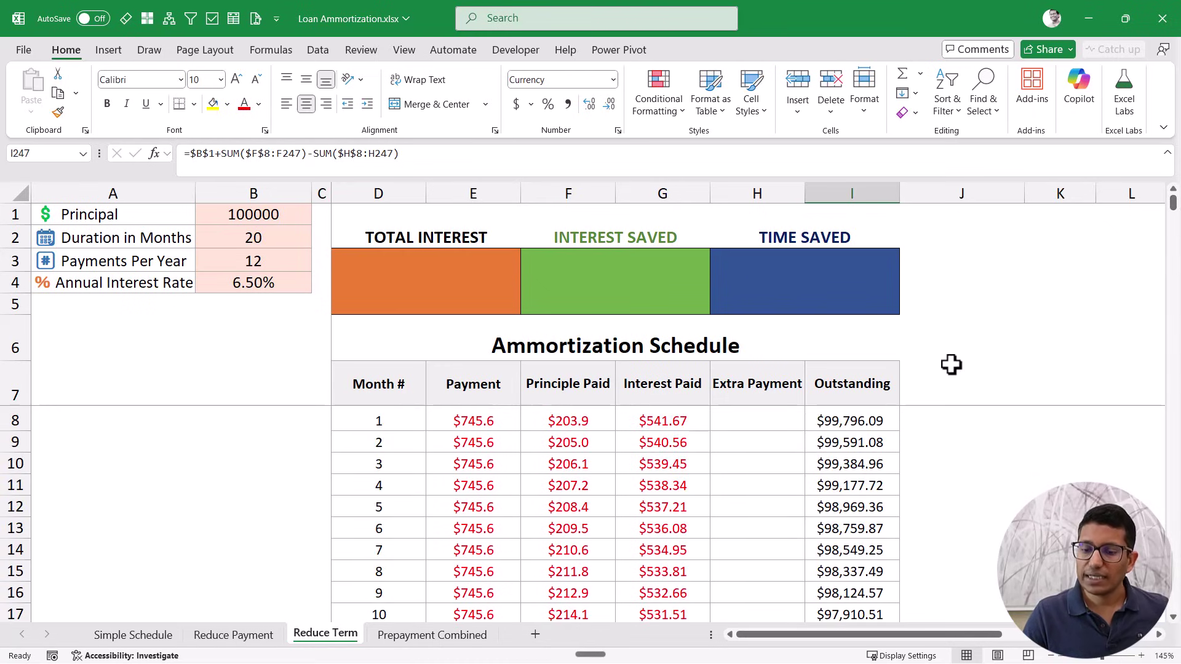
{"action": "left_click", "coordinate": [744, 465]}
{"action": "type", "text": "5000"}
{"action": "key", "text": "Return"}
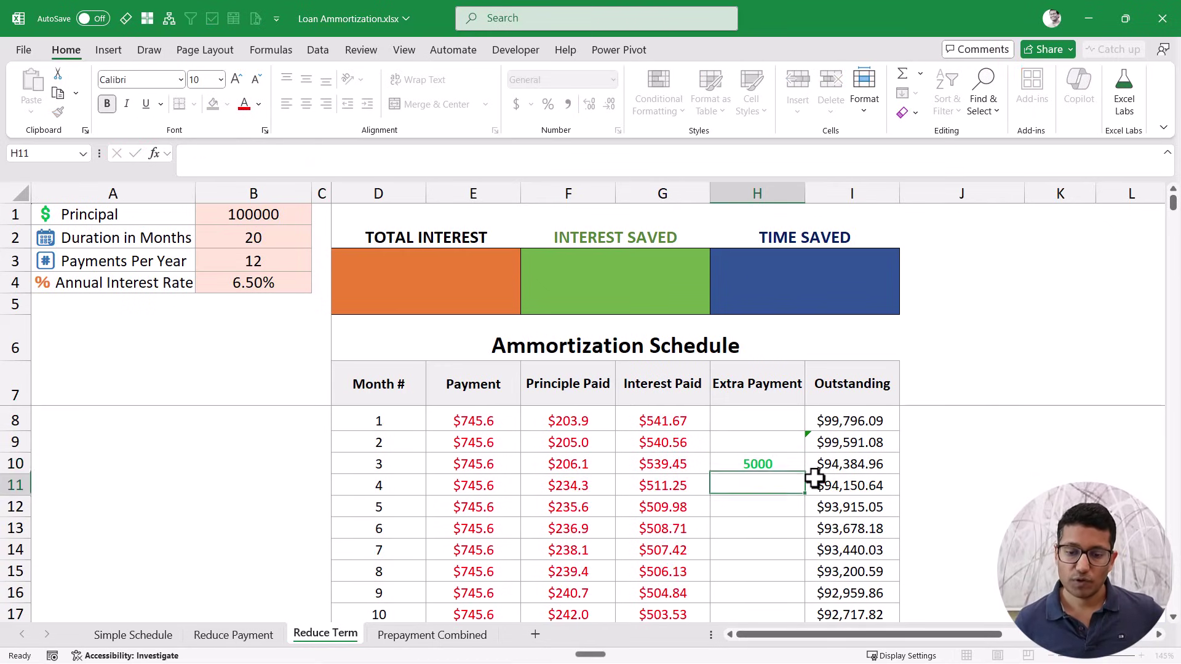
Step: Examine the payment, interest and principal values from month 3 onward and locate the month in which the loan is paid off
{"action": "left_click", "coordinate": [748, 592]}
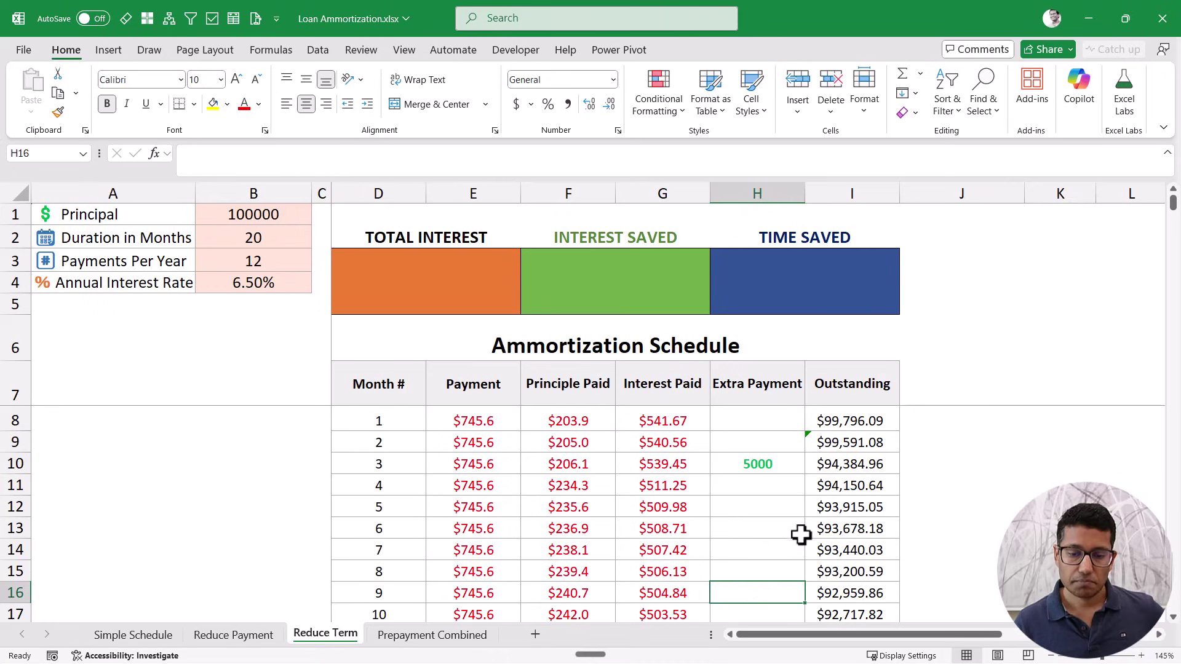
{"action": "left_click_drag", "start_coordinate": [1176, 212], "coordinate": [921, 332]}
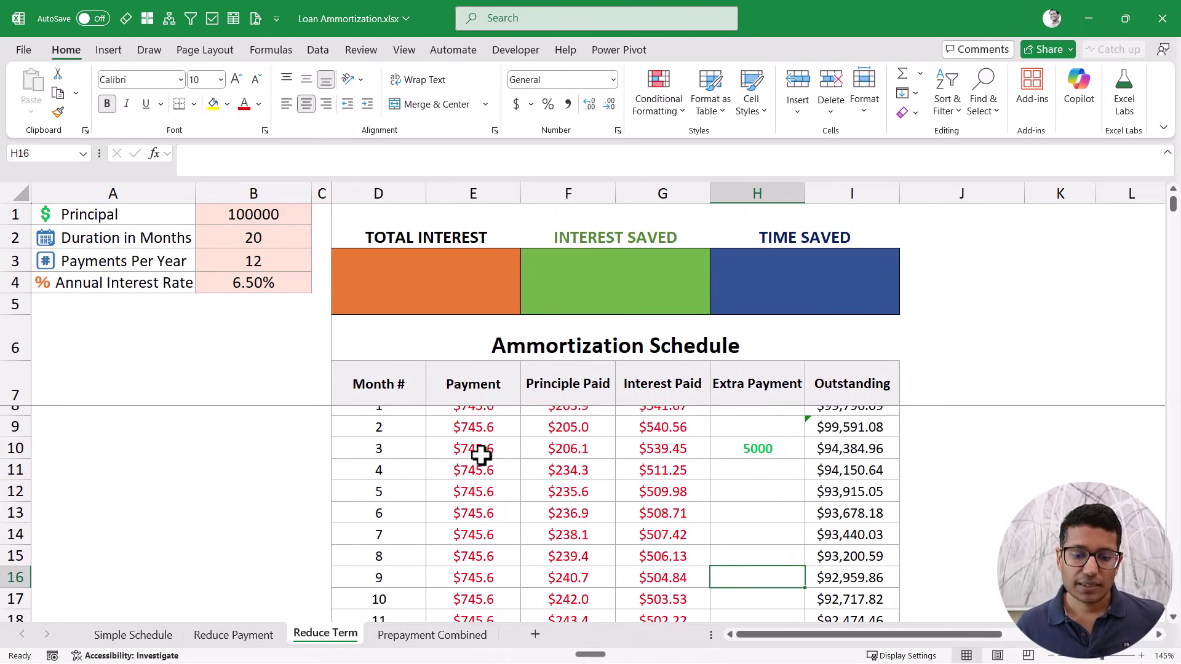
{"action": "left_click_drag", "start_coordinate": [477, 453], "coordinate": [478, 547]}
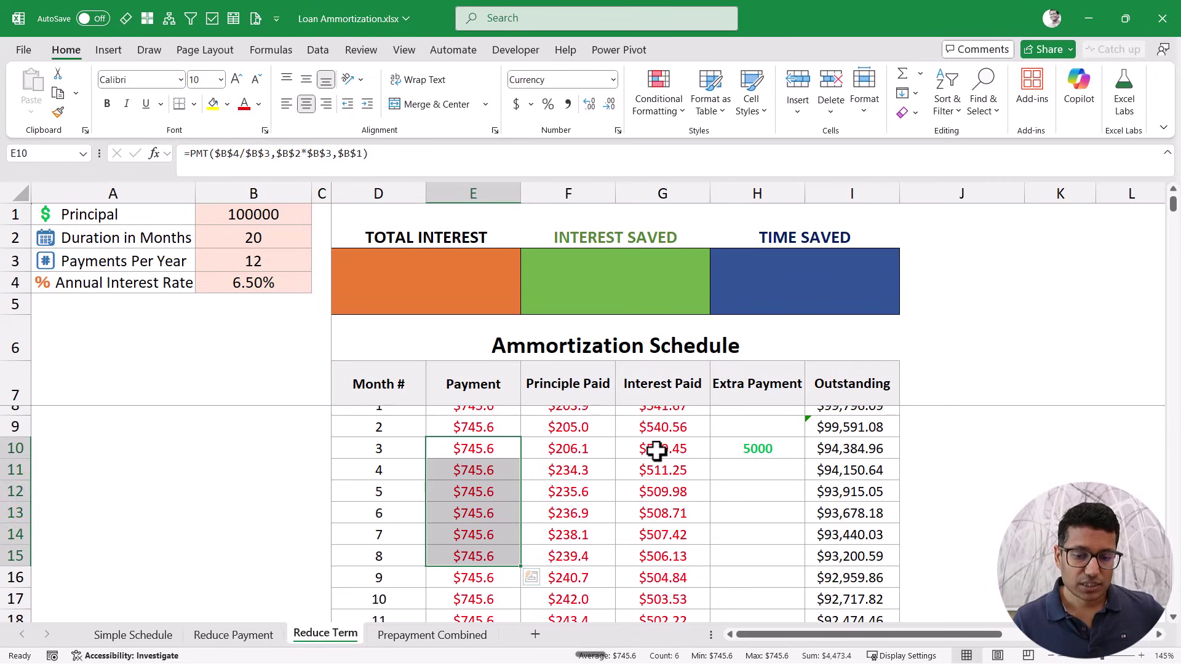
{"action": "left_click_drag", "start_coordinate": [654, 449], "coordinate": [652, 513]}
{"action": "left_click_drag", "start_coordinate": [585, 451], "coordinate": [589, 513]}
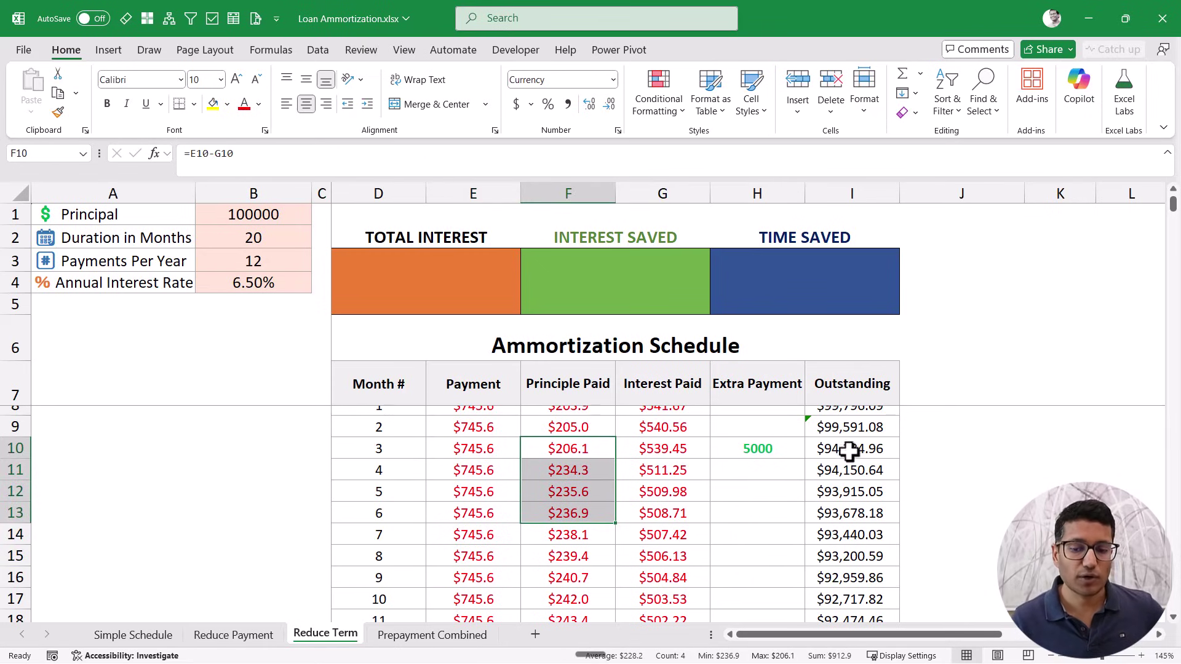
{"action": "left_click_drag", "start_coordinate": [1173, 203], "coordinate": [1175, 578]}
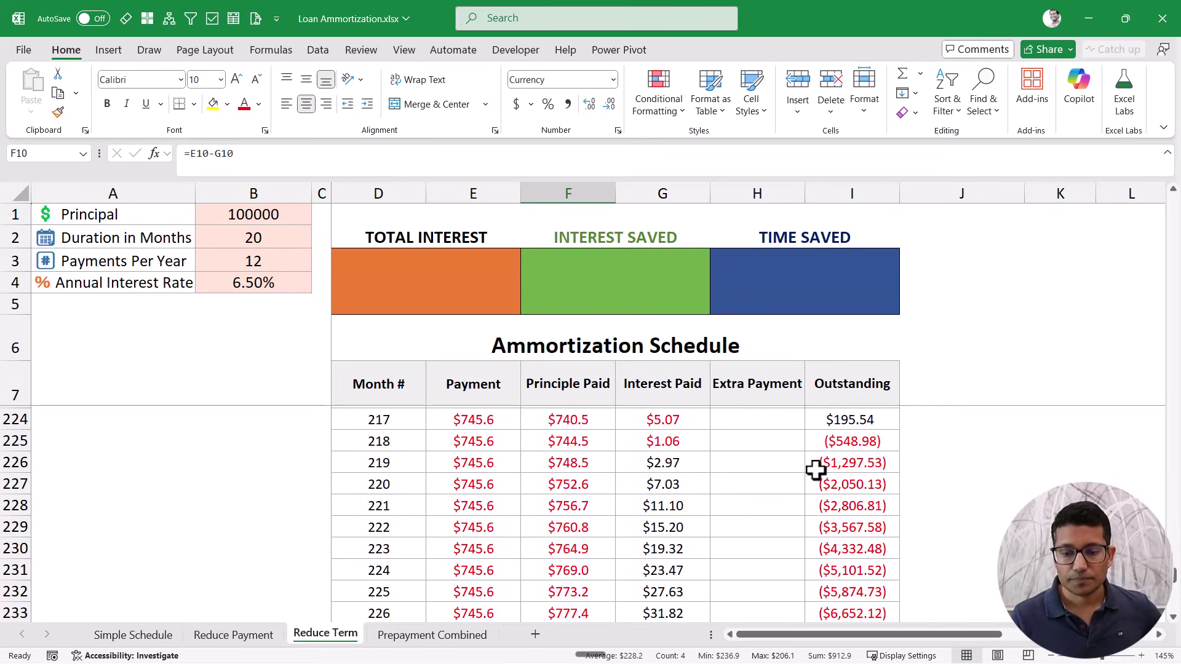
{"action": "left_click", "coordinate": [838, 441]}
{"action": "left_click_drag", "start_coordinate": [379, 440], "coordinate": [831, 438]}
{"action": "scroll", "coordinate": [791, 483], "scroll_direction": "up", "scroll_amount": 1}
{"action": "left_click", "coordinate": [842, 484]}
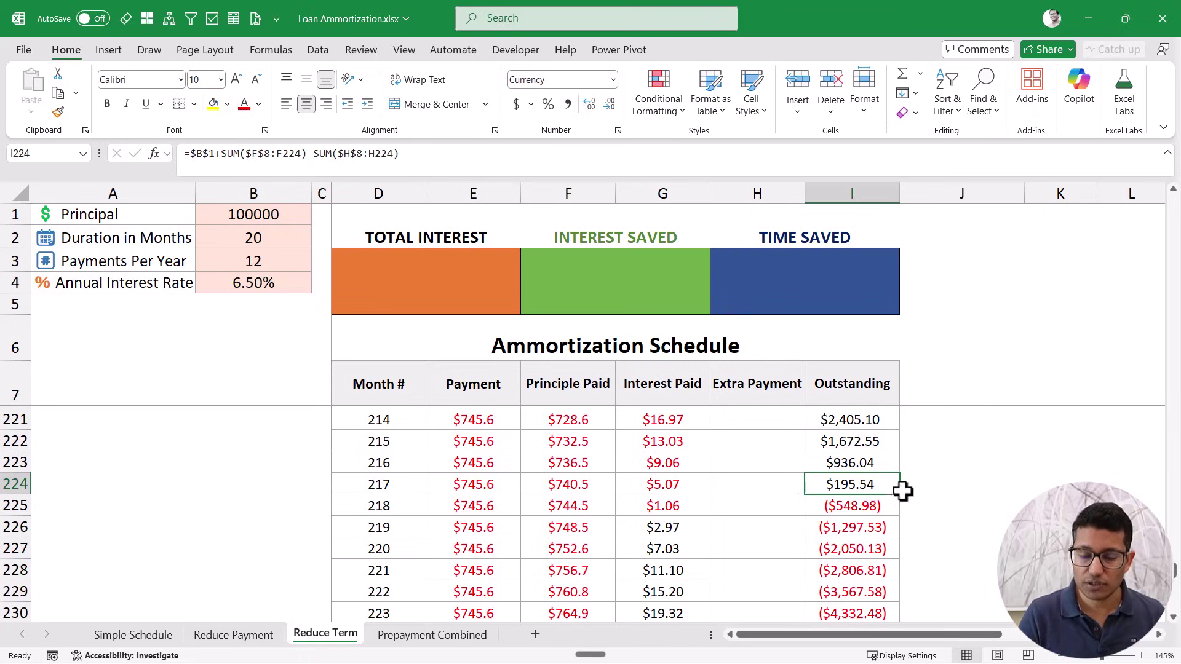
{"action": "left_click", "coordinate": [869, 505]}
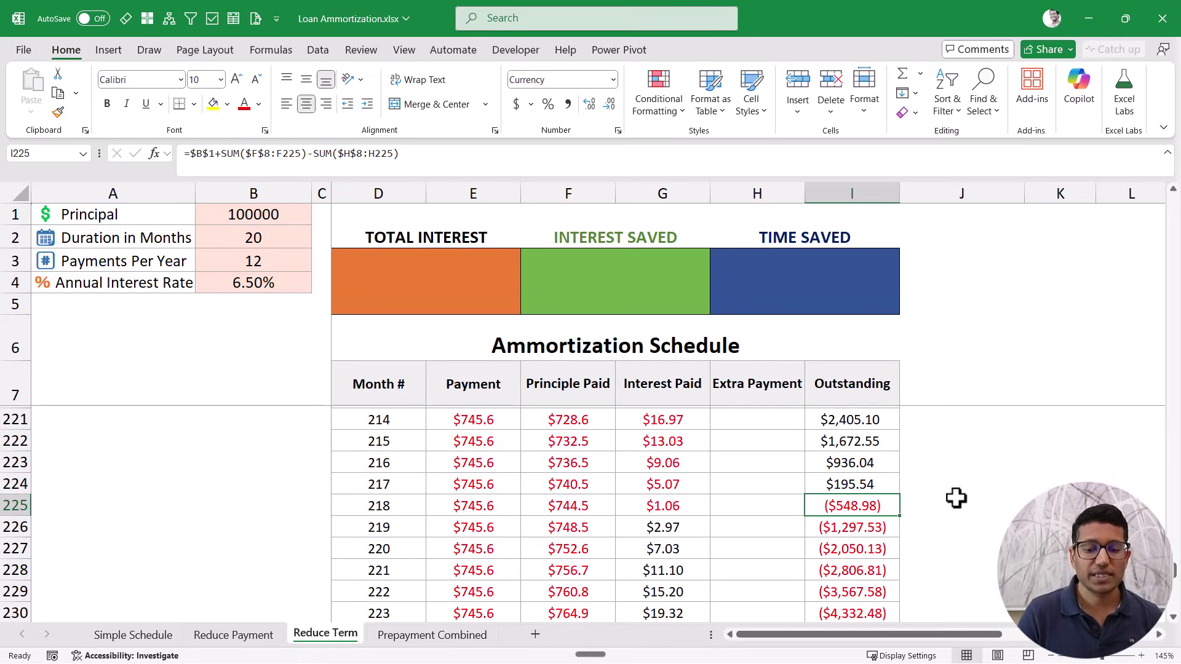
Step: Enter an extra payment of 1000 for month 9 in H16
{"action": "left_click_drag", "start_coordinate": [1175, 575], "coordinate": [1175, 213]}
{"action": "left_click", "coordinate": [731, 592]}
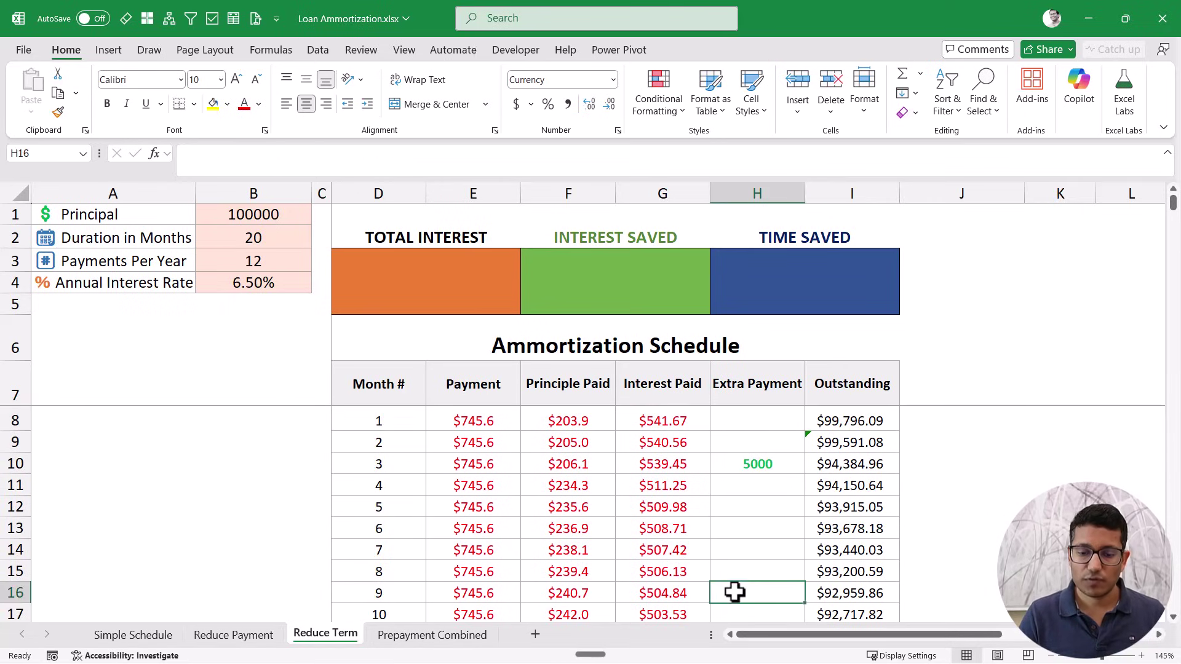
{"action": "type", "text": "1000"}
{"action": "key", "text": "Return"}
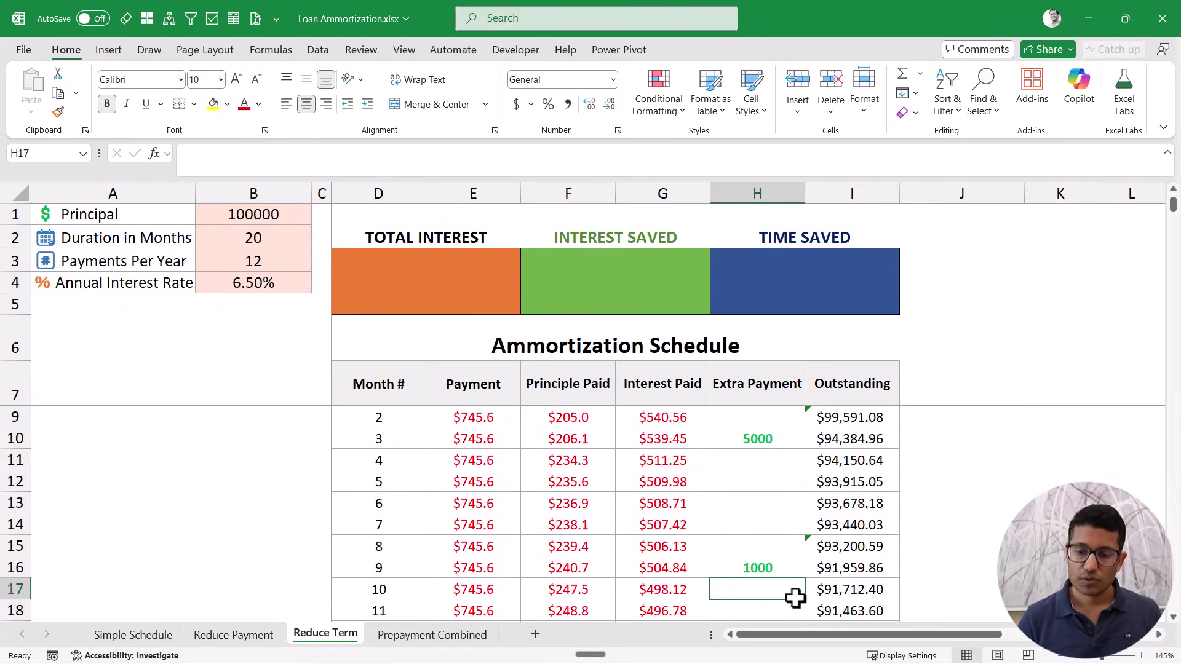
Step: Check the outstanding balances in the month 213 and 214 rows to see when the loan is paid off
{"action": "left_click_drag", "start_coordinate": [1173, 217], "coordinate": [1175, 571]}
{"action": "left_click_drag", "start_coordinate": [378, 523], "coordinate": [826, 522]}
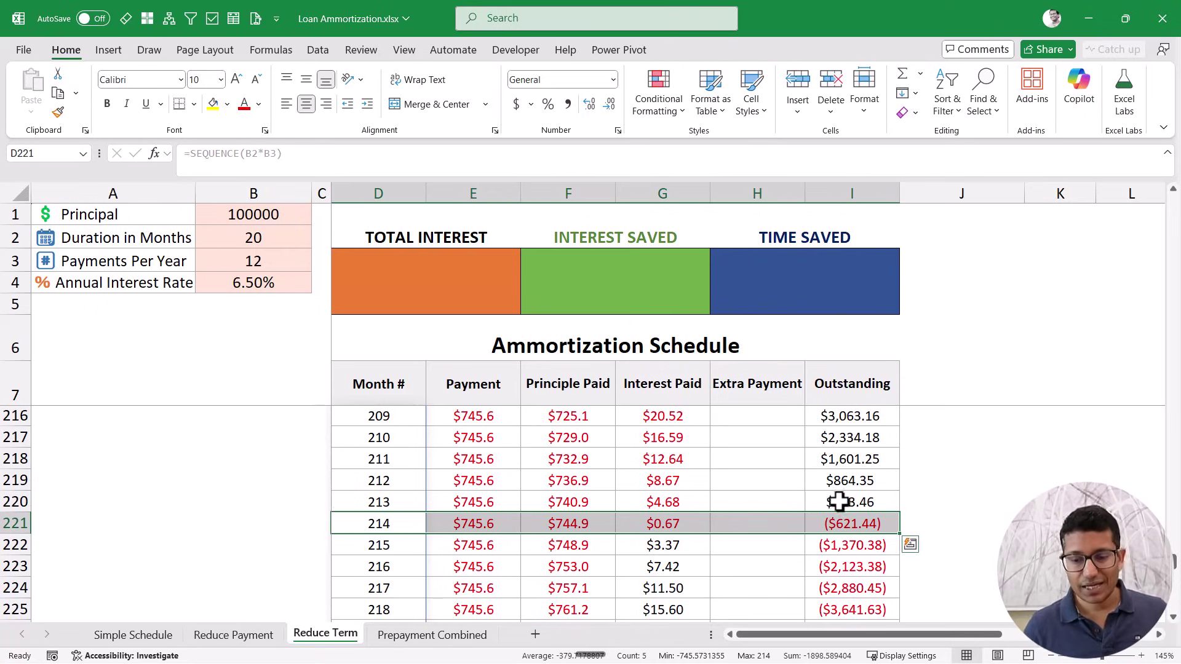
{"action": "left_click", "coordinate": [891, 502]}
{"action": "left_click", "coordinate": [886, 523]}
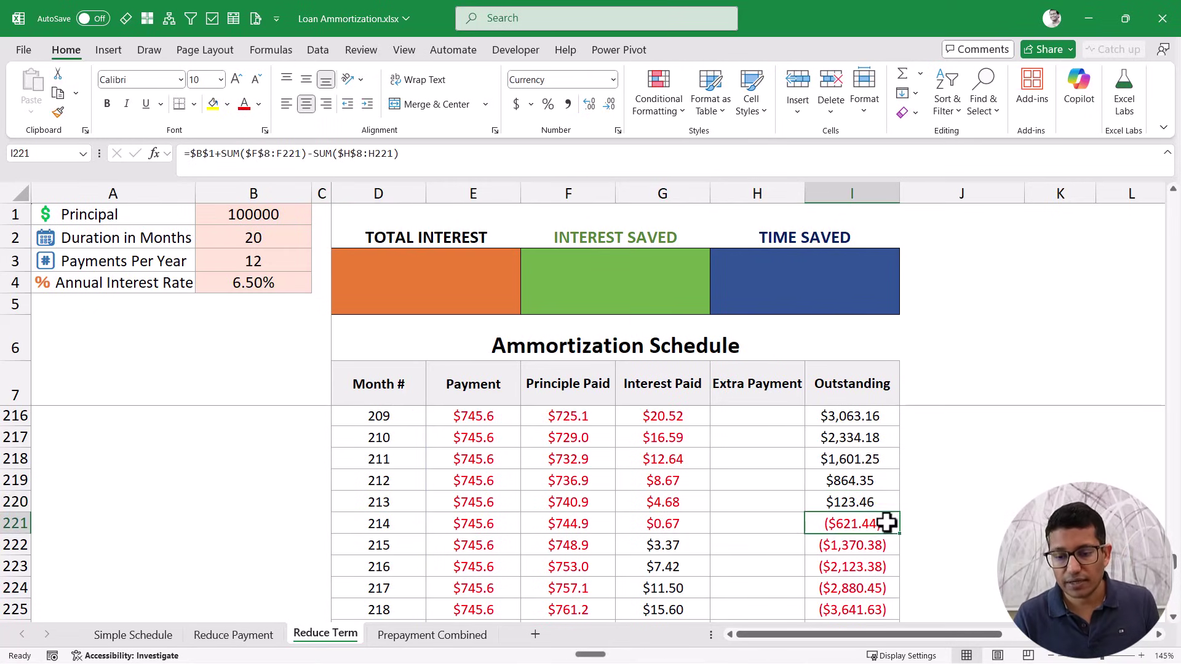
{"action": "left_click_drag", "start_coordinate": [890, 524], "coordinate": [411, 530]}
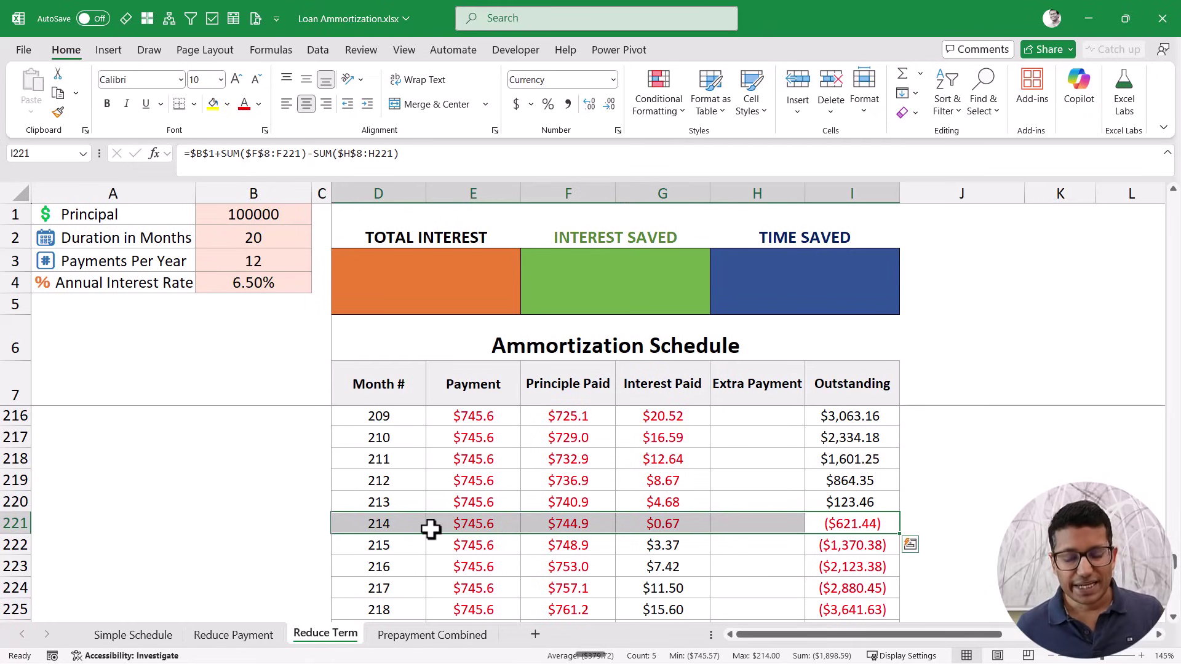
{"action": "left_click", "coordinate": [830, 527]}
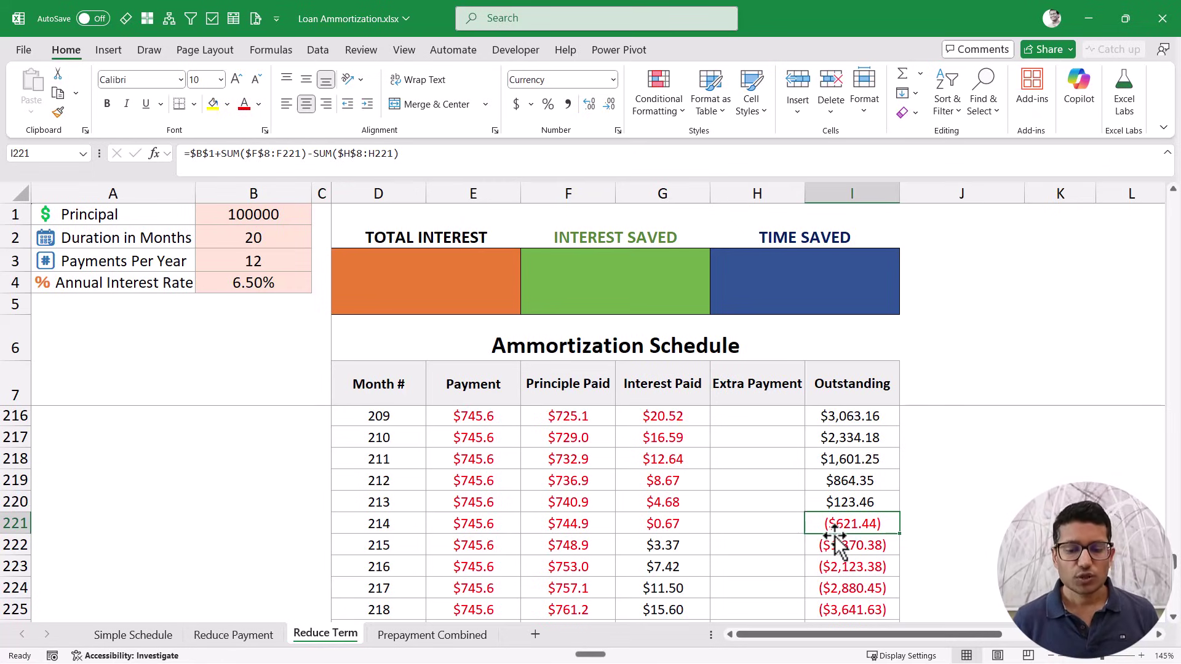
Step: Wrap the principal formula in F221 in an IF whose condition is ABS(E221-G221)<I220
{"action": "left_click", "coordinate": [578, 522]}
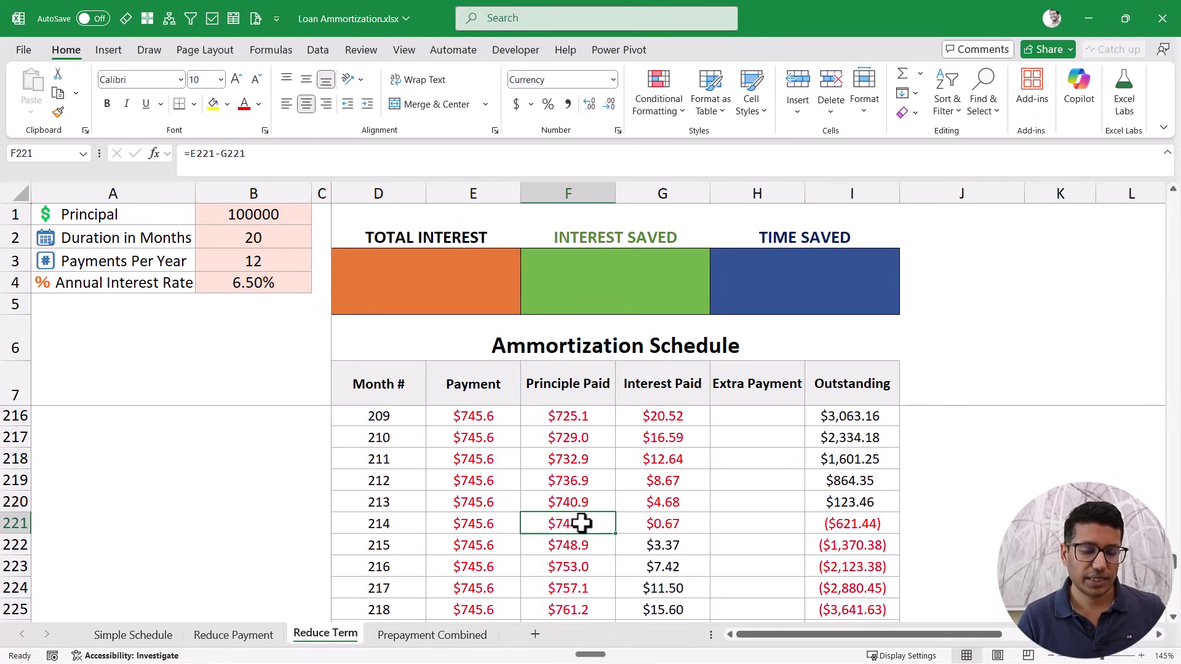
{"action": "double_click", "coordinate": [582, 523]}
{"action": "left_click_drag", "start_coordinate": [527, 524], "coordinate": [654, 519]}
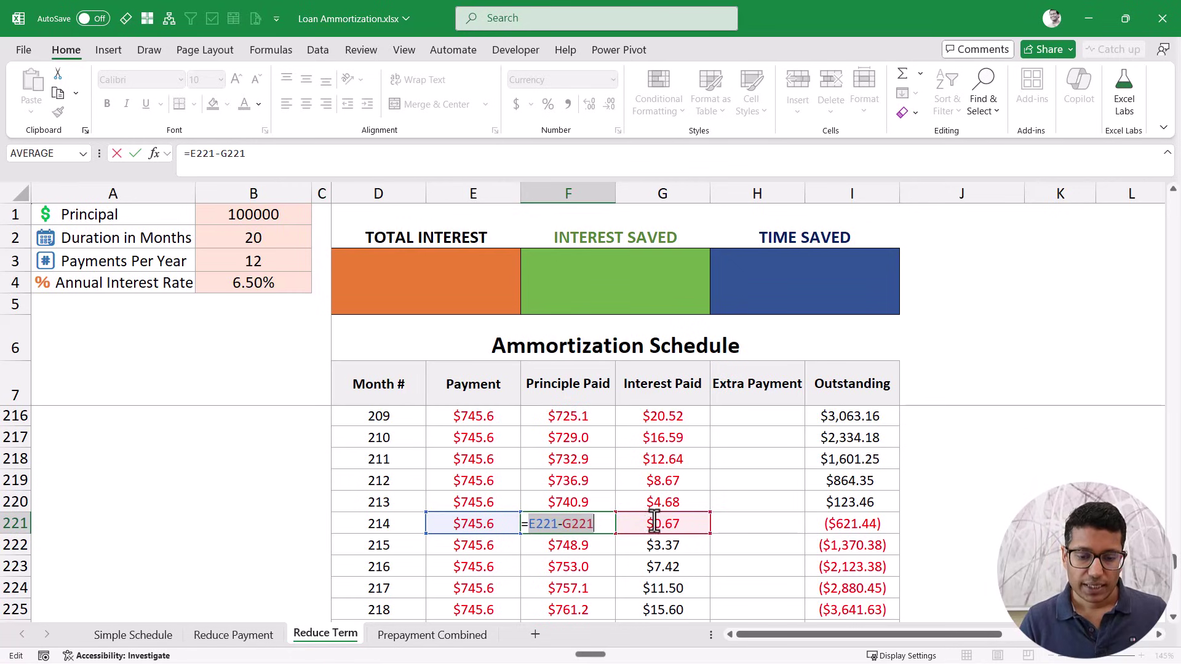
{"action": "key", "text": "Left"}
{"action": "type", "text": "IF("}
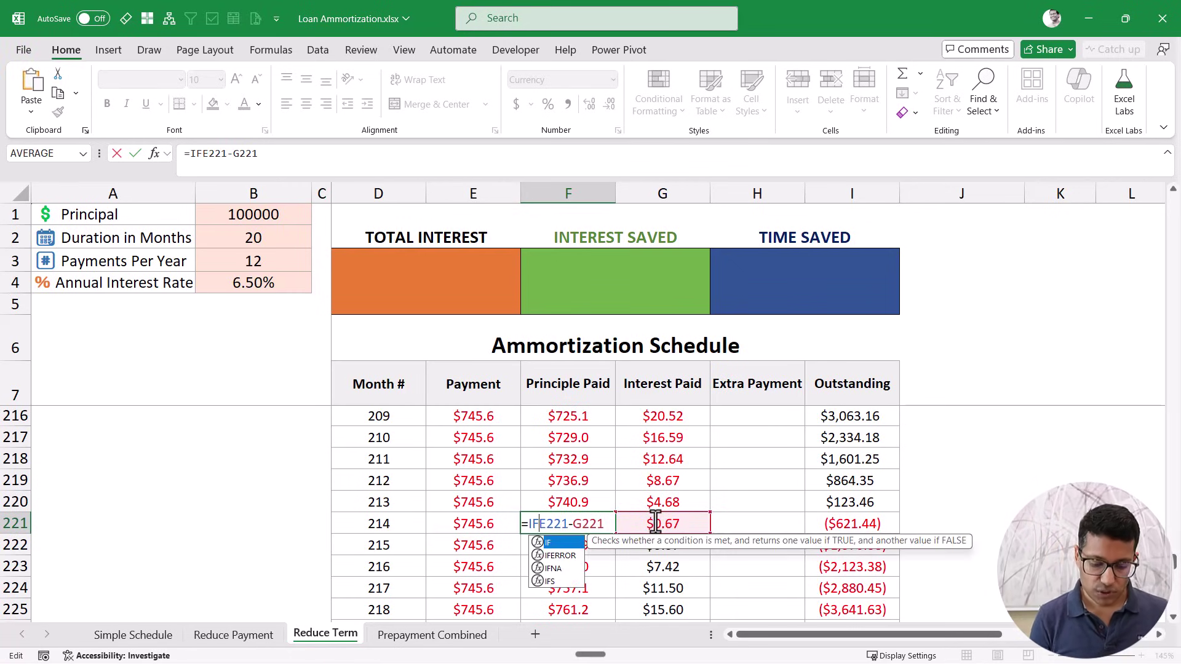
{"action": "type", "text": "ABS("}
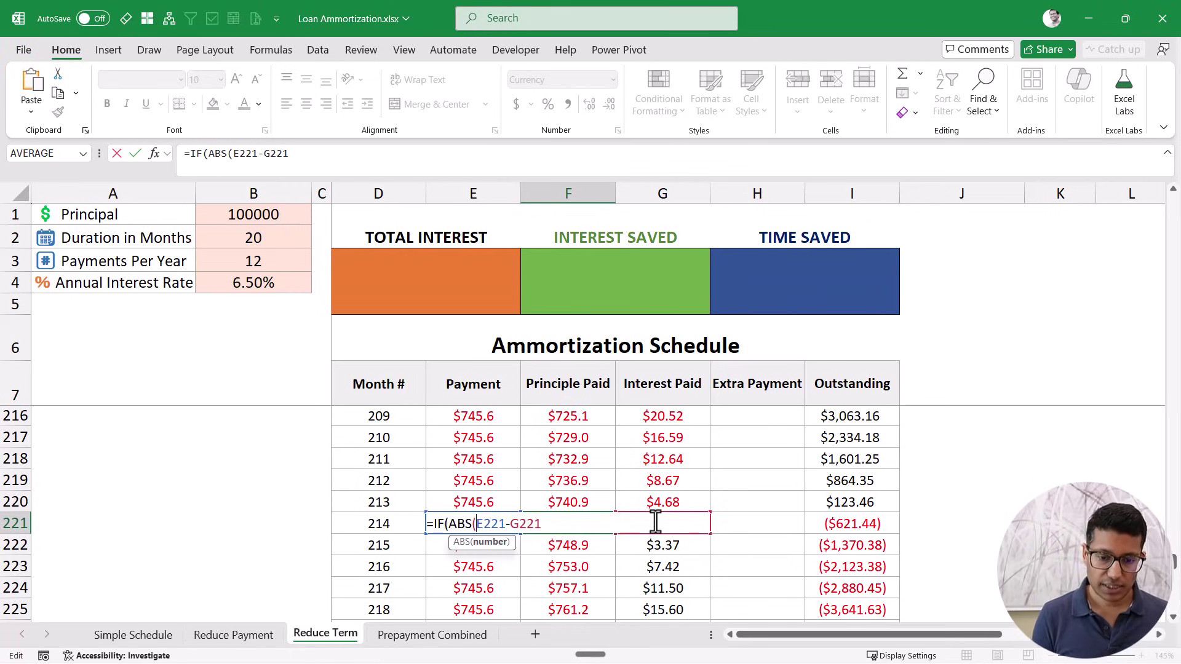
{"action": "type", "text": ")"}
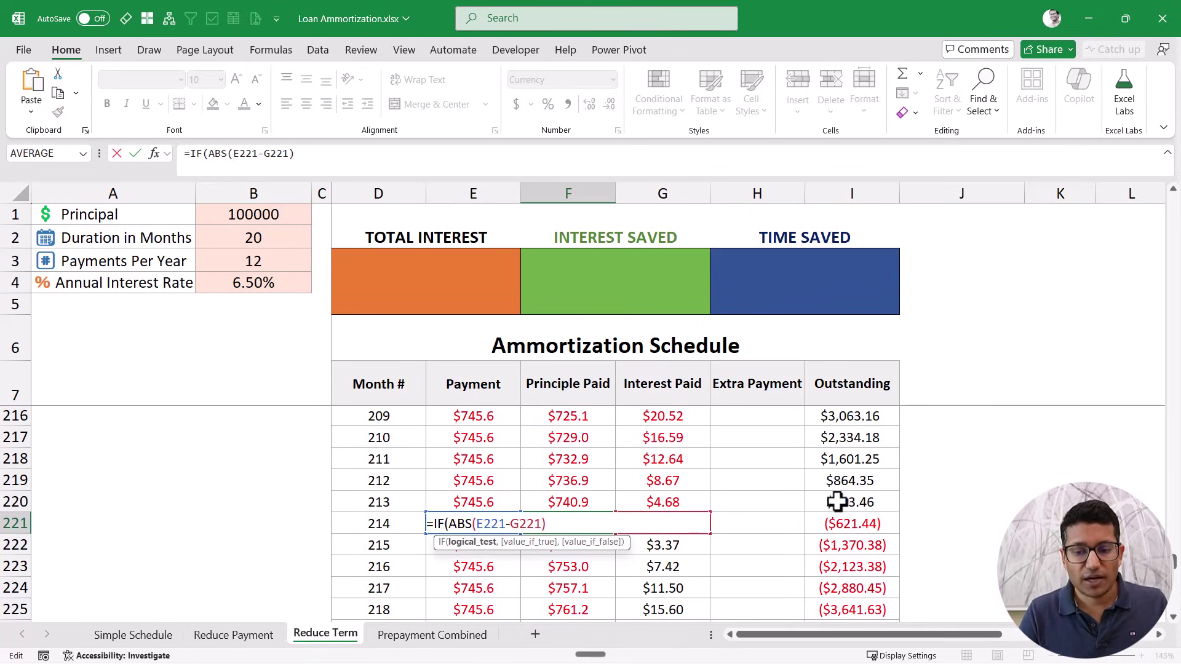
{"action": "type", "text": "<"}
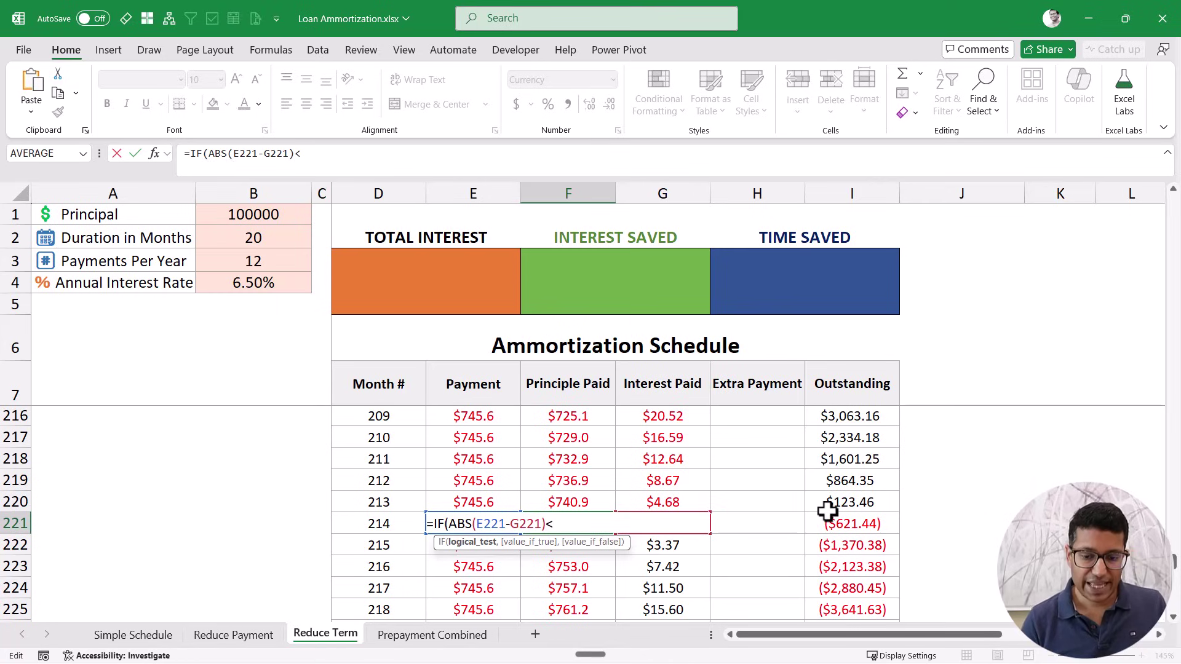
{"action": "left_click", "coordinate": [846, 502]}
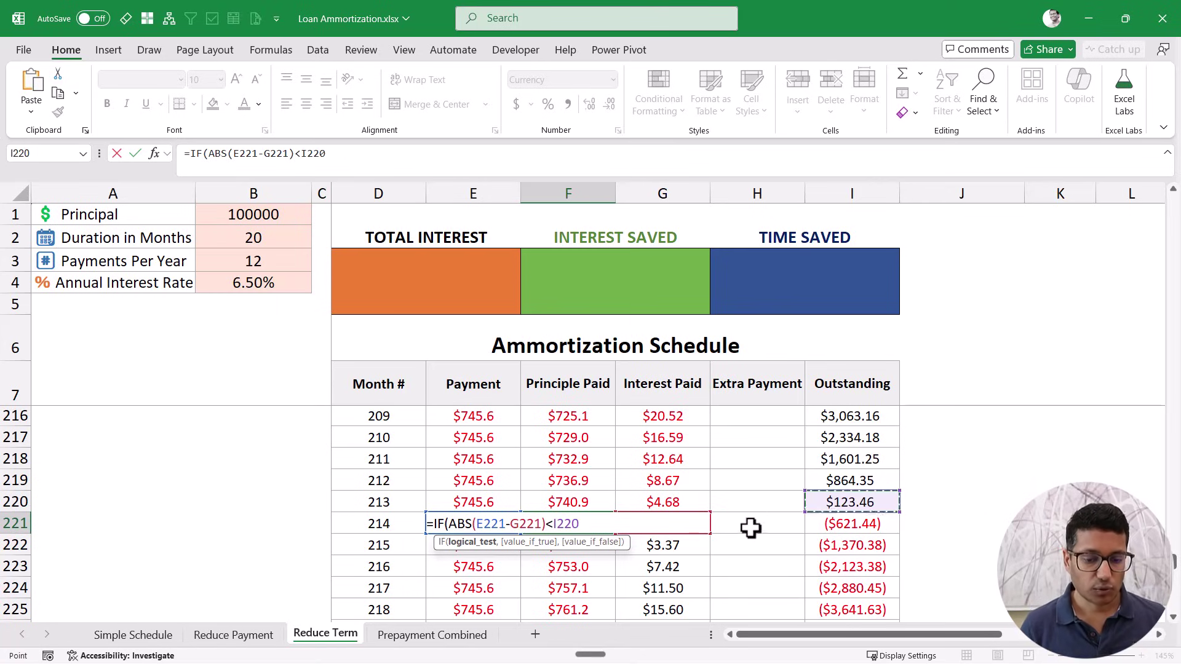
{"action": "type", "text": ","}
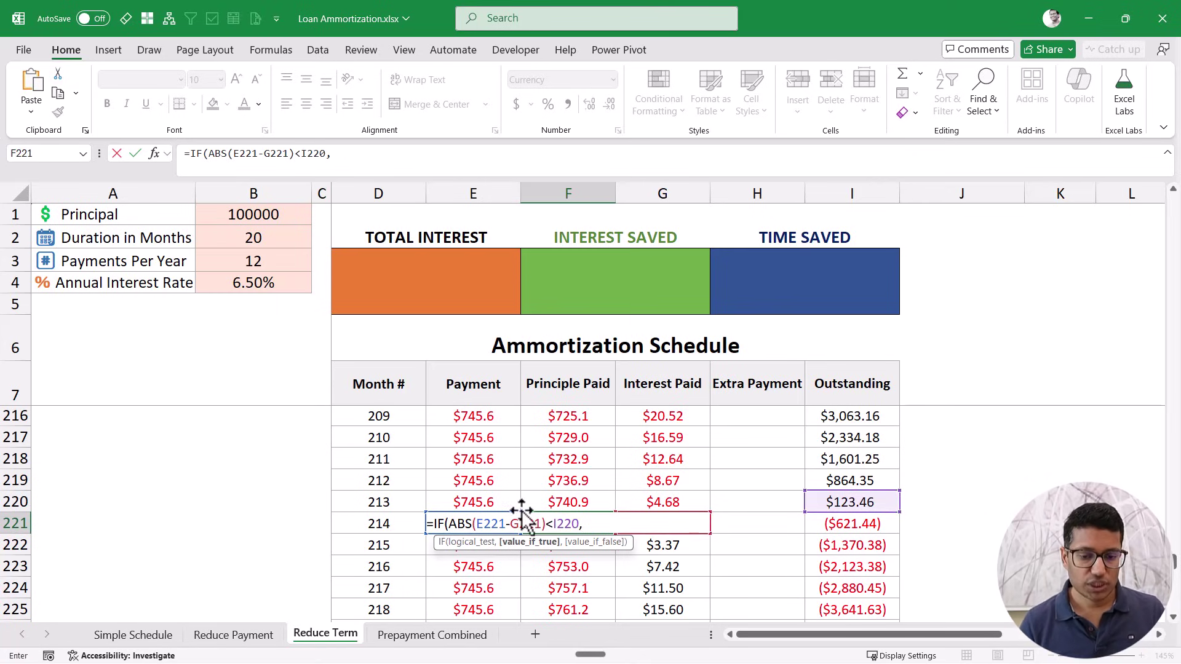
Step: Complete the IF in F221 to return E221-G221 when the condition is true and -I220 when it is false
{"action": "left_click_drag", "start_coordinate": [497, 528], "coordinate": [538, 524]}
{"action": "key", "text": "ctrl+c"}
{"action": "left_click", "coordinate": [600, 523]}
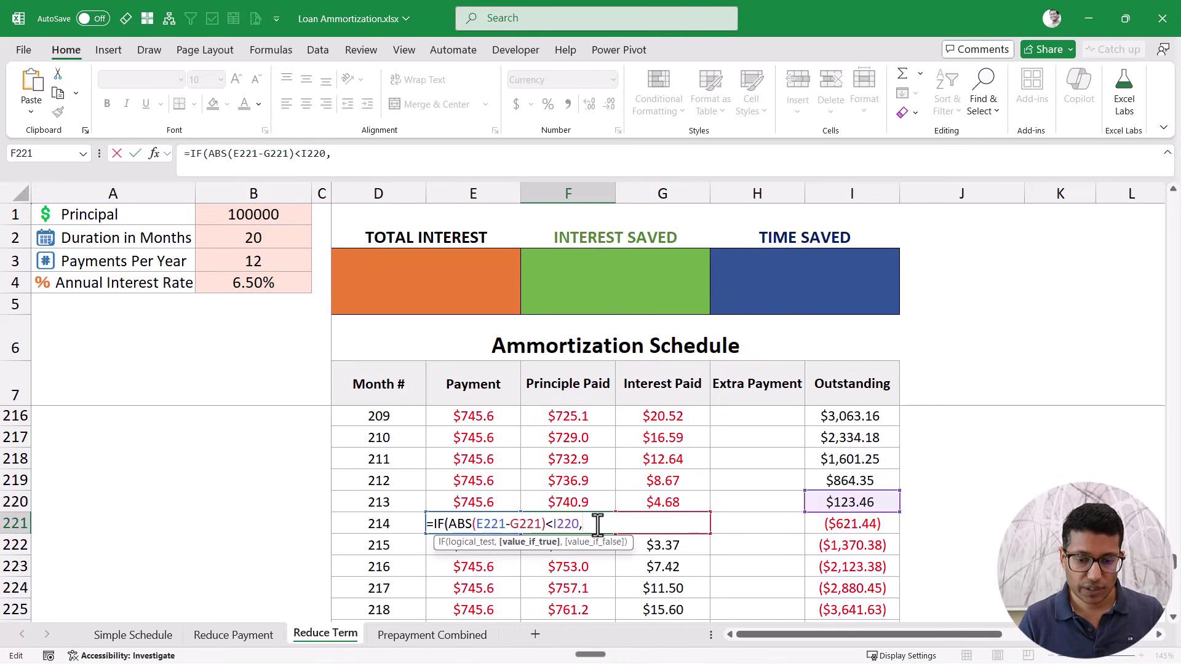
{"action": "key", "text": "ctrl+v"}
{"action": "type", "text": ","}
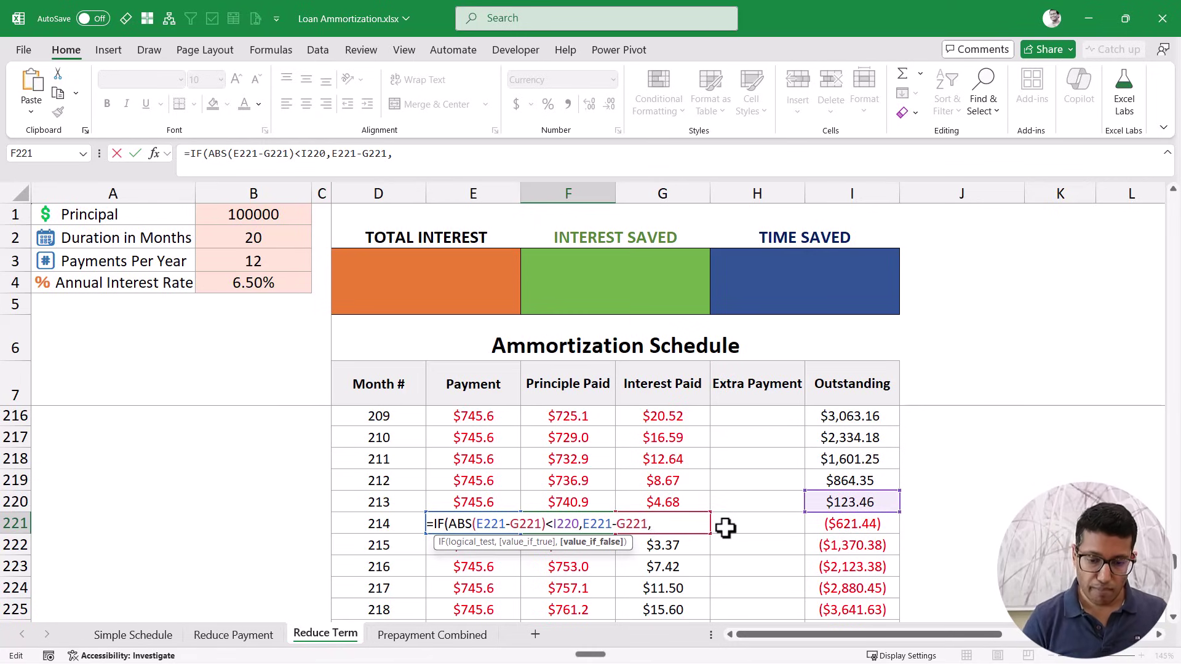
{"action": "left_click", "coordinate": [829, 502]}
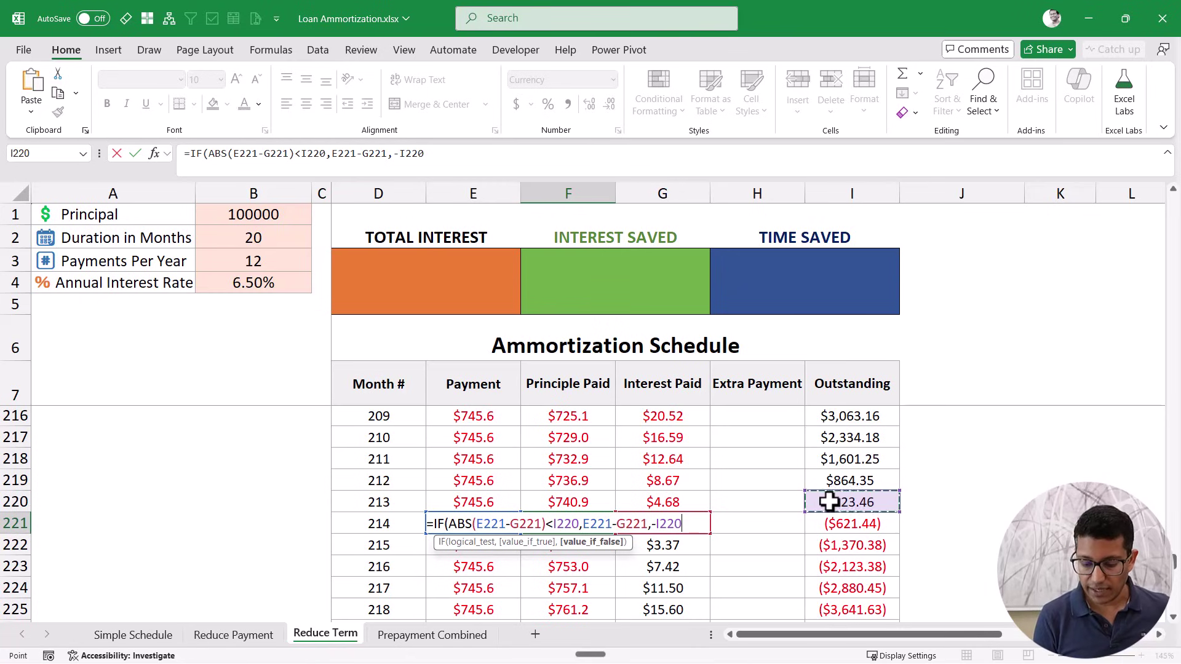
{"action": "type", "text": ")"}
{"action": "key", "text": "ctrl+Return"}
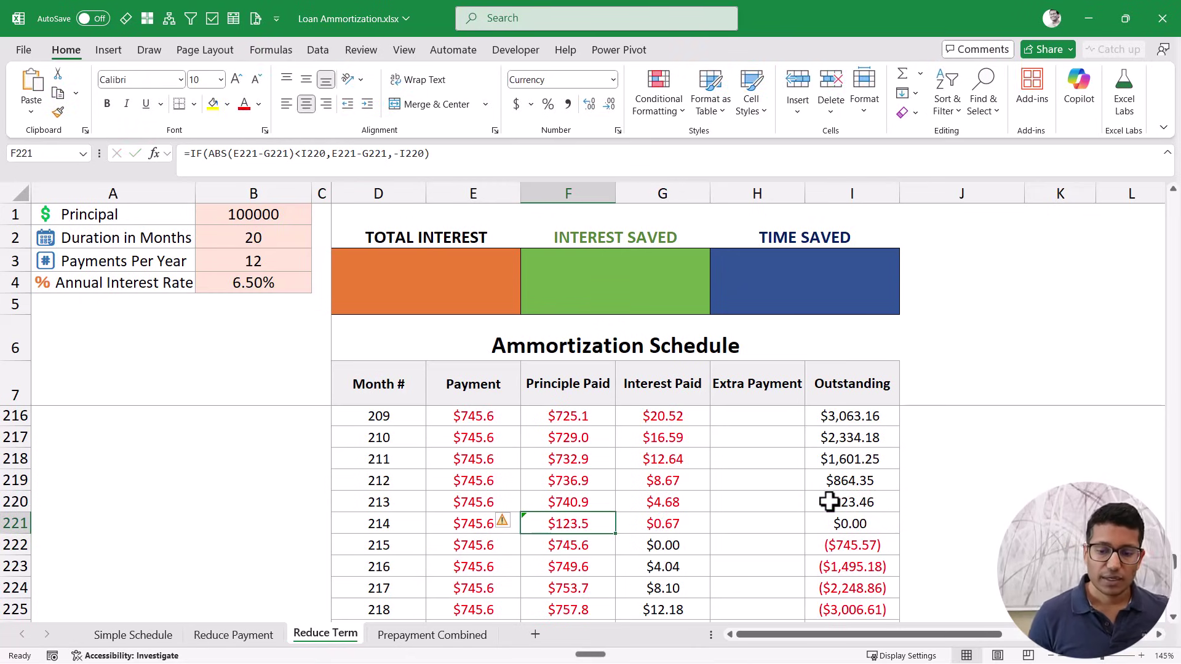
Step: Check the month 213 and 214 balances and fill the F221 formula down the rest of the Principle Paid column
{"action": "left_click", "coordinate": [854, 526]}
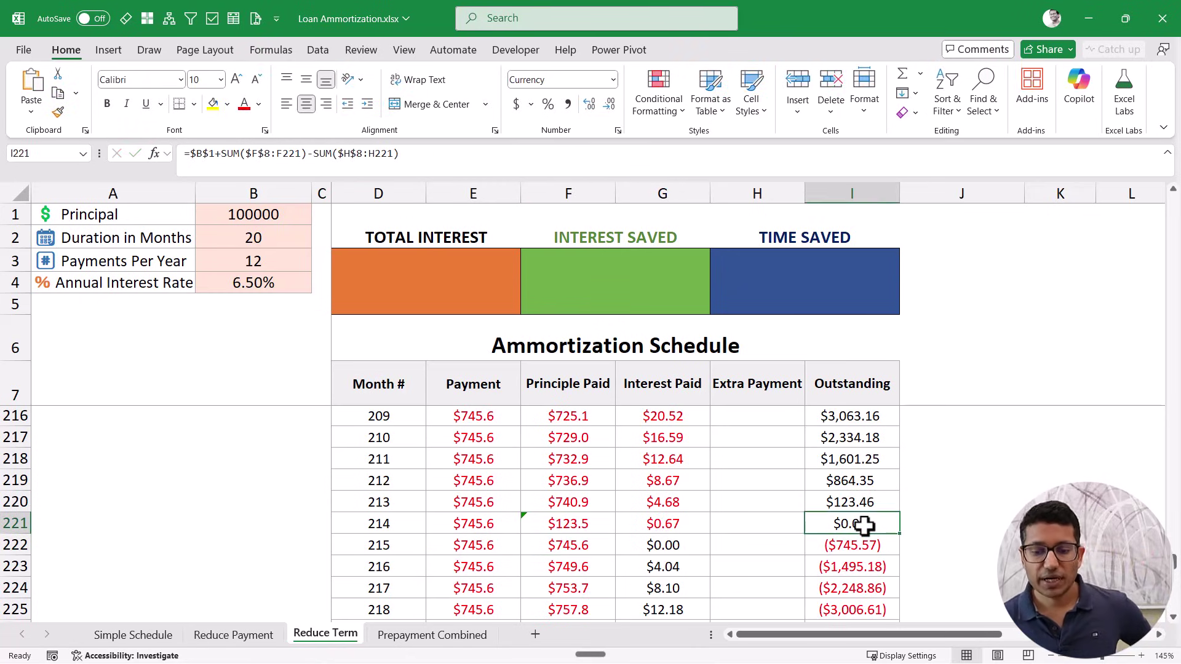
{"action": "left_click", "coordinate": [590, 524]}
{"action": "left_click", "coordinate": [849, 501]}
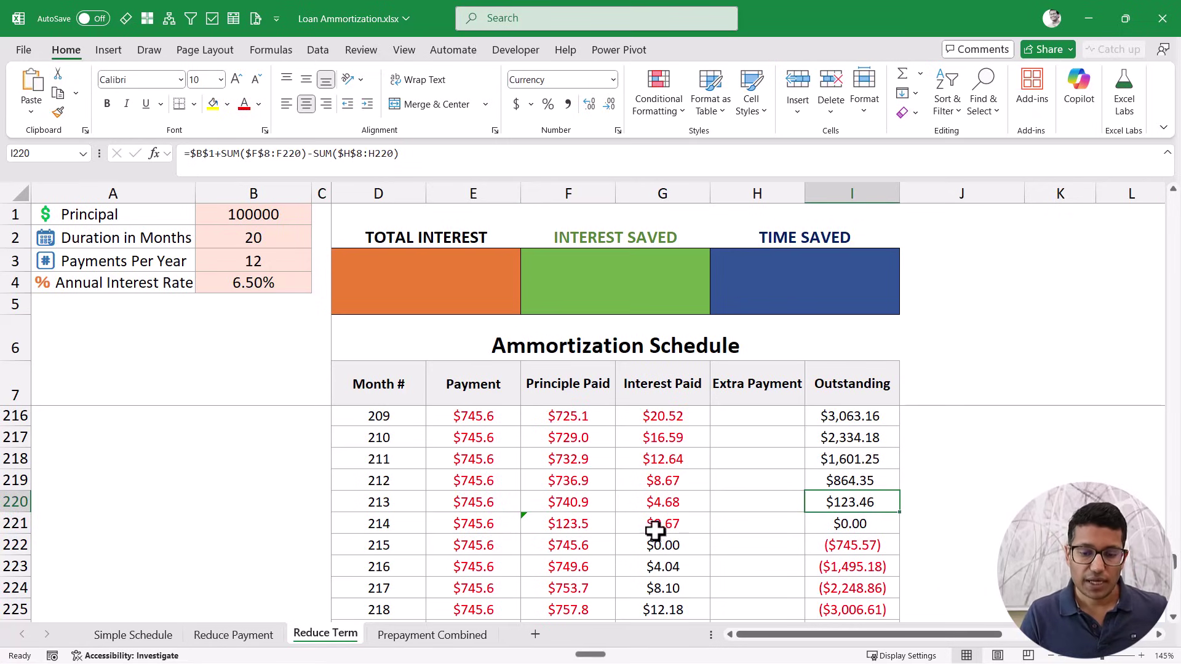
{"action": "left_click", "coordinate": [586, 524]}
{"action": "double_click", "coordinate": [614, 534]}
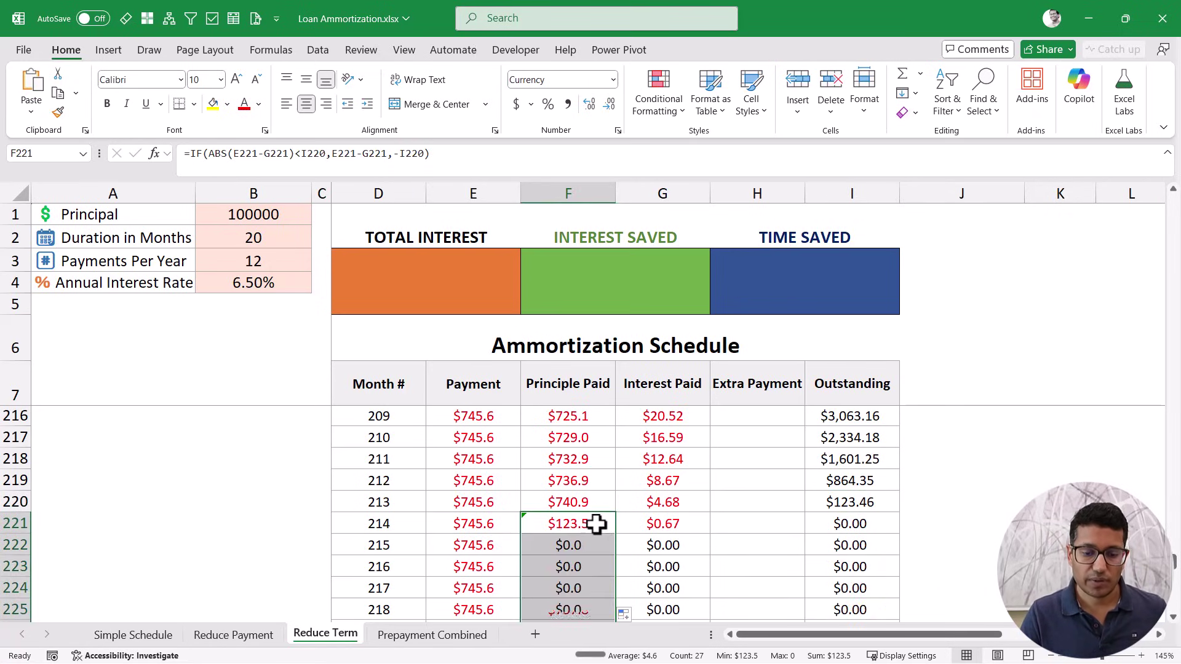
Step: Copy the F221 formula up through all earlier months of the Principle Paid column to F8
{"action": "left_click", "coordinate": [596, 524]}
{"action": "key", "text": "ctrl+c"}
{"action": "key", "text": "ctrl+shift+Up"}
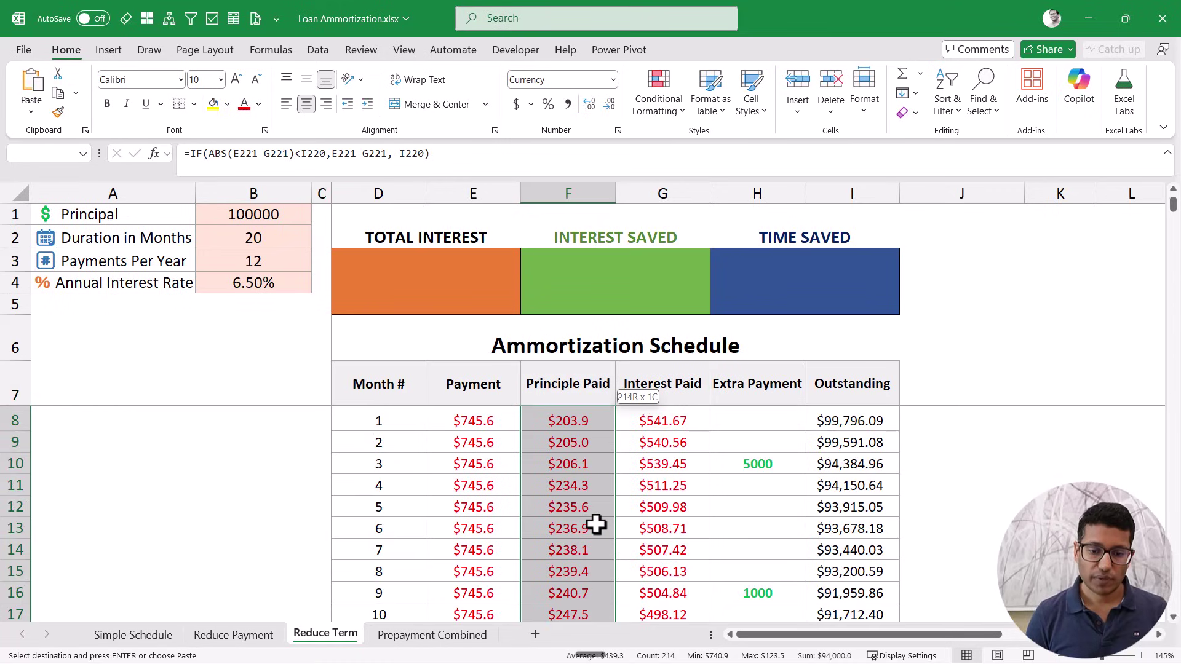
{"action": "key", "text": "ctrl+v"}
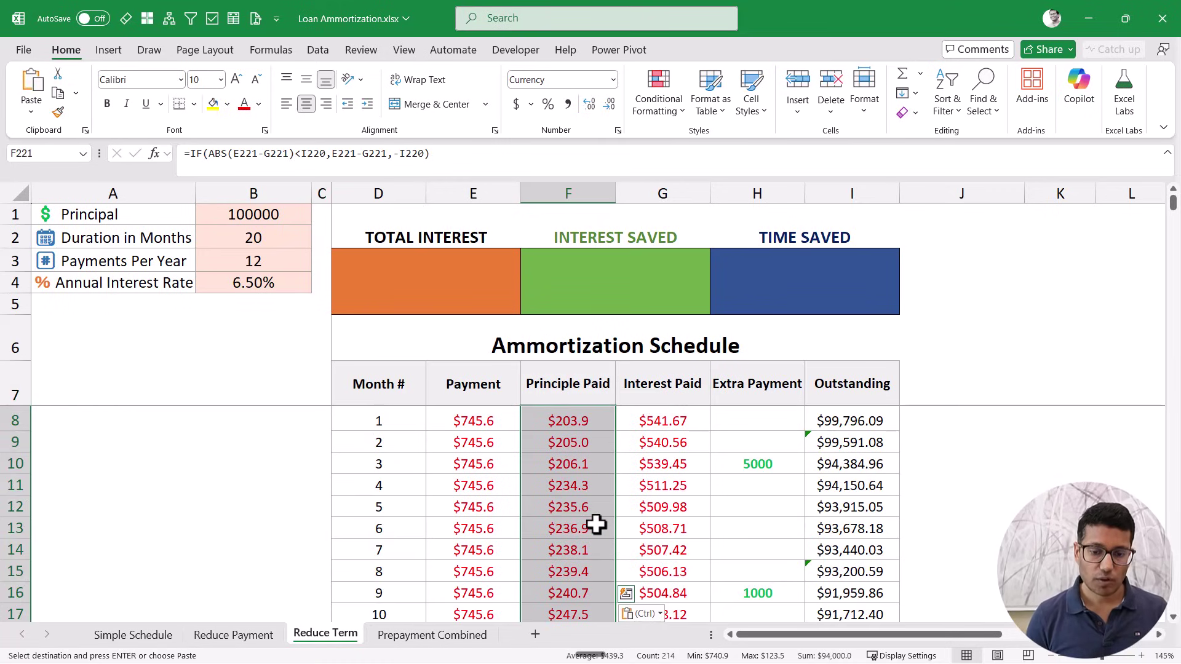
{"action": "left_click", "coordinate": [567, 421]}
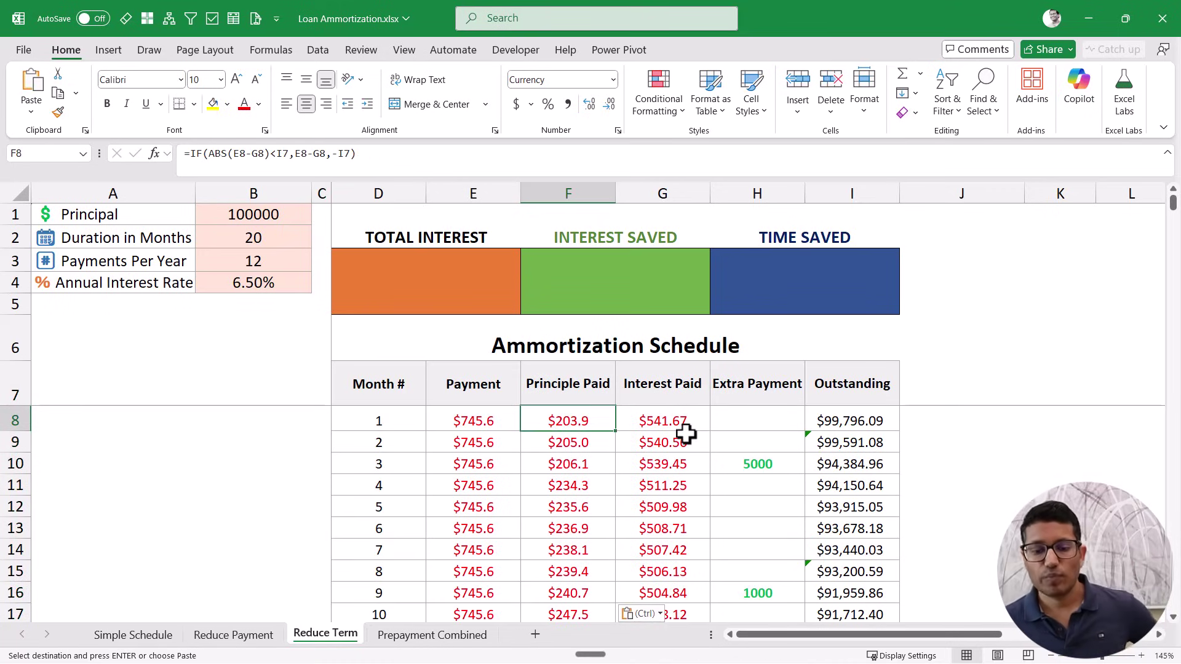
{"action": "scroll", "coordinate": [738, 418], "scroll_direction": "down", "scroll_amount": 2}
{"action": "left_click_drag", "start_coordinate": [1173, 214], "coordinate": [1173, 196]}
Step: Set the number format of the hidden summary cells A6:B9 to General
{"action": "left_click_drag", "start_coordinate": [482, 301], "coordinate": [799, 295]}
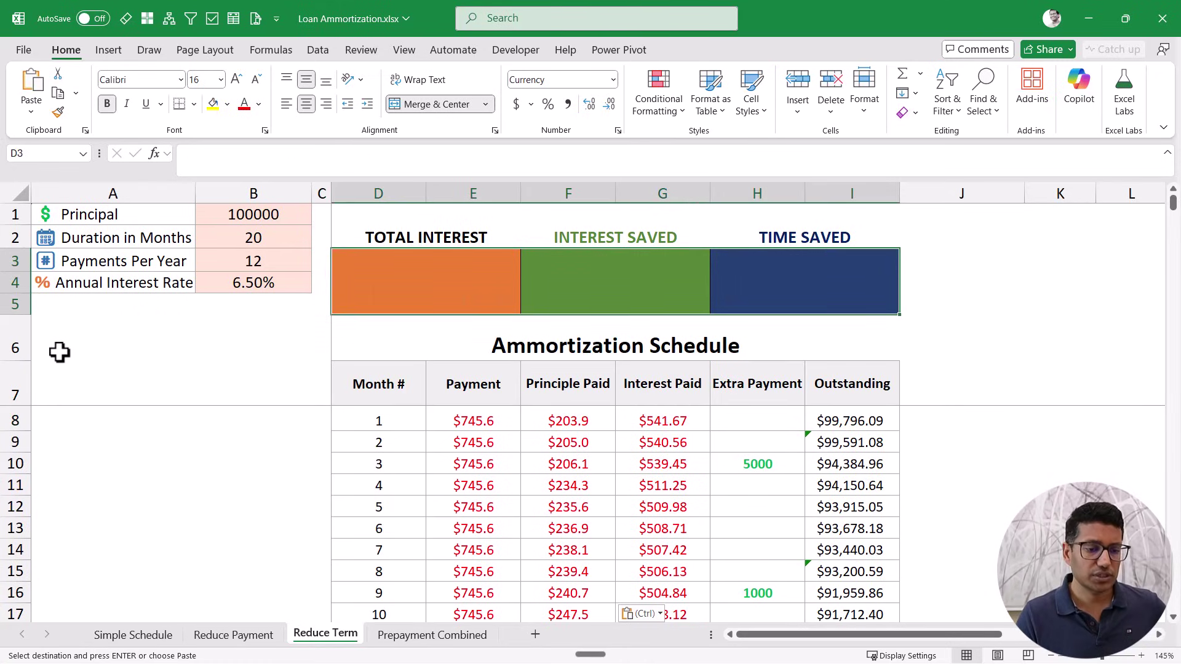
{"action": "left_click_drag", "start_coordinate": [57, 351], "coordinate": [255, 444]}
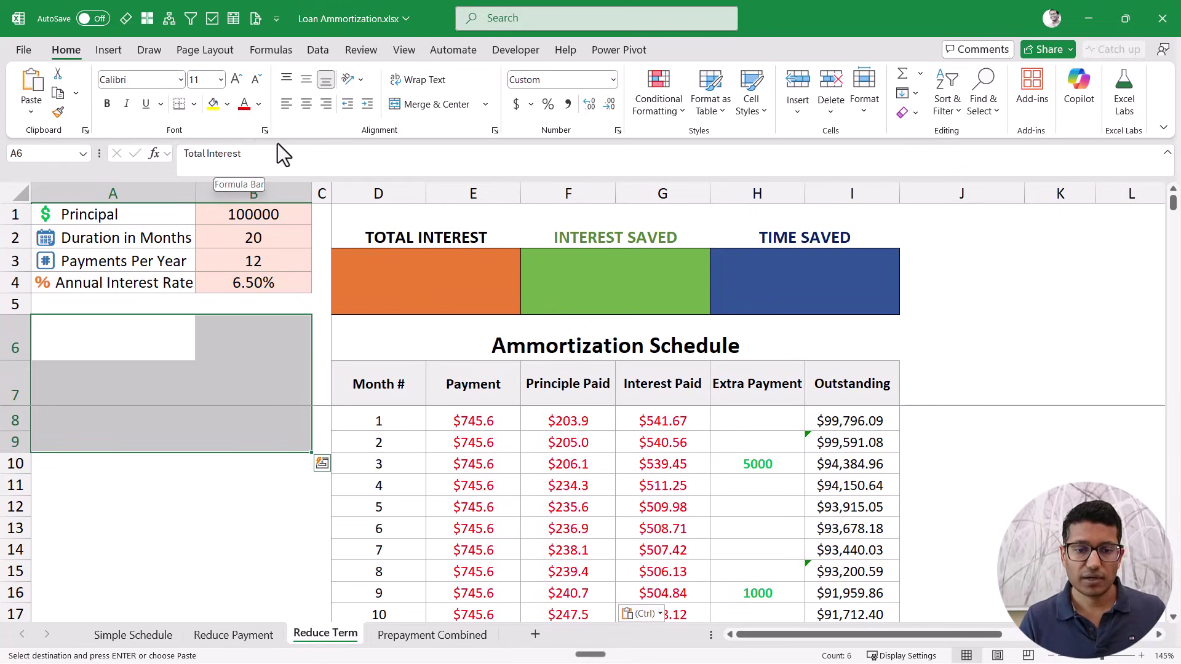
{"action": "key", "text": "ctrl+1"}
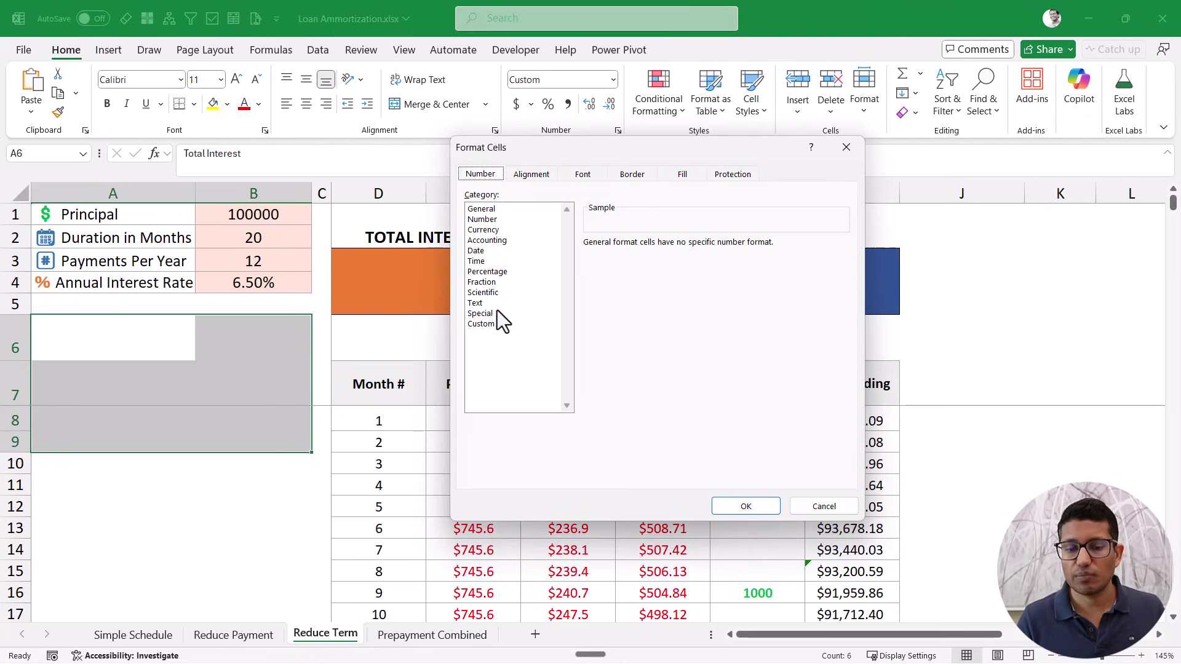
{"action": "left_click", "coordinate": [482, 209]}
{"action": "left_click", "coordinate": [745, 507]}
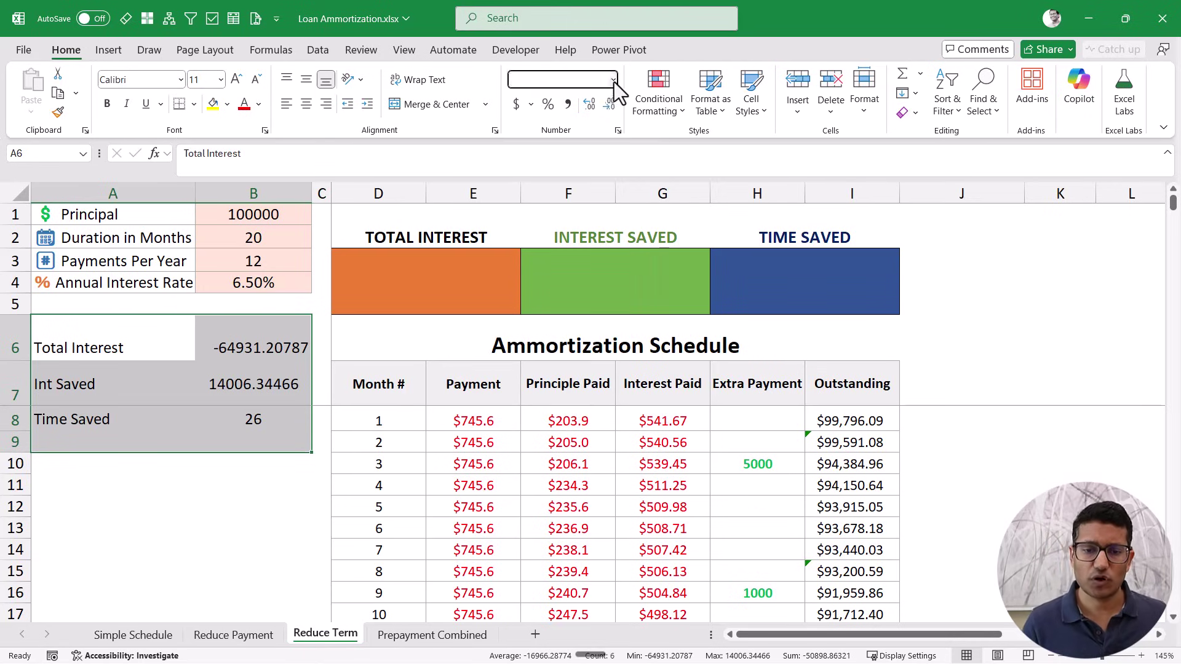
Step: Link the TOTAL INTEREST box to the total interest value with =B6
{"action": "left_click_drag", "start_coordinate": [246, 351], "coordinate": [246, 425]}
{"action": "left_click", "coordinate": [384, 293]}
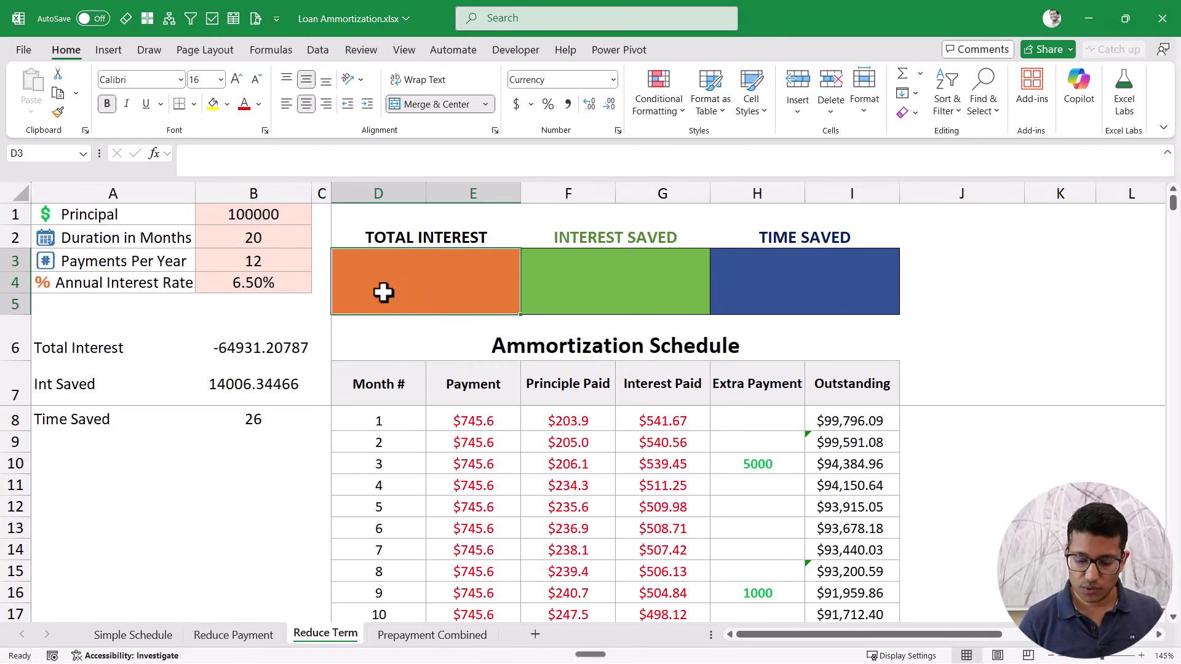
{"action": "type", "text": "="}
{"action": "left_click", "coordinate": [246, 348]}
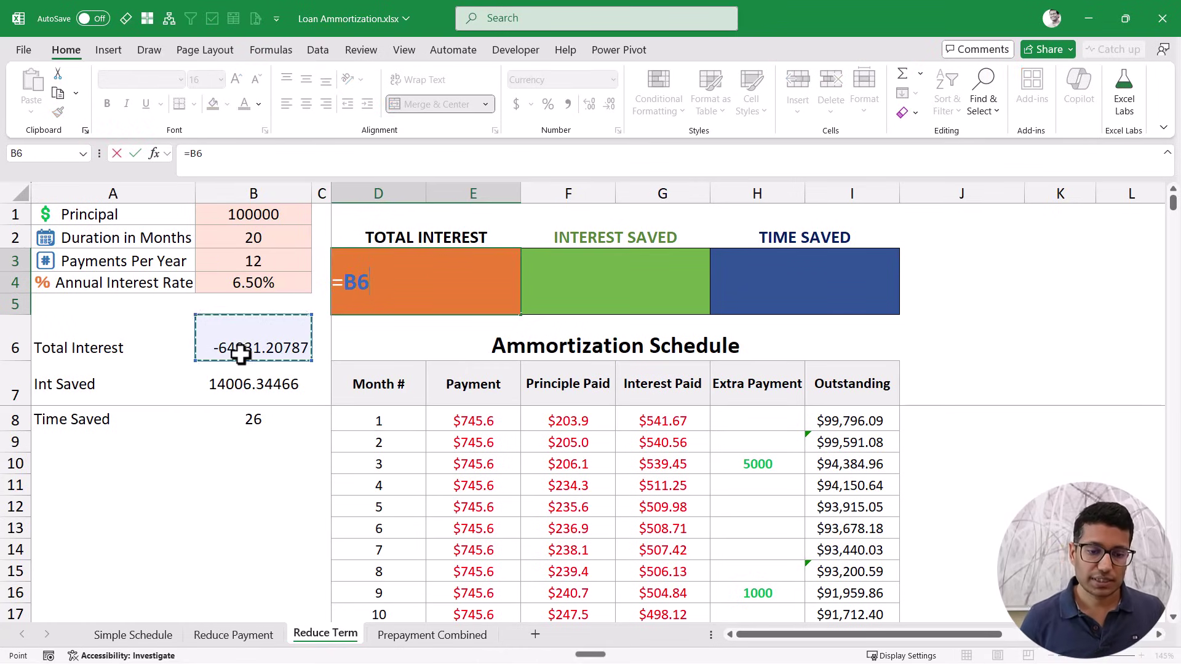
{"action": "key", "text": "Return"}
Step: Link the INTEREST SAVED box to the interest saved value with =B7
{"action": "left_click", "coordinate": [579, 281]}
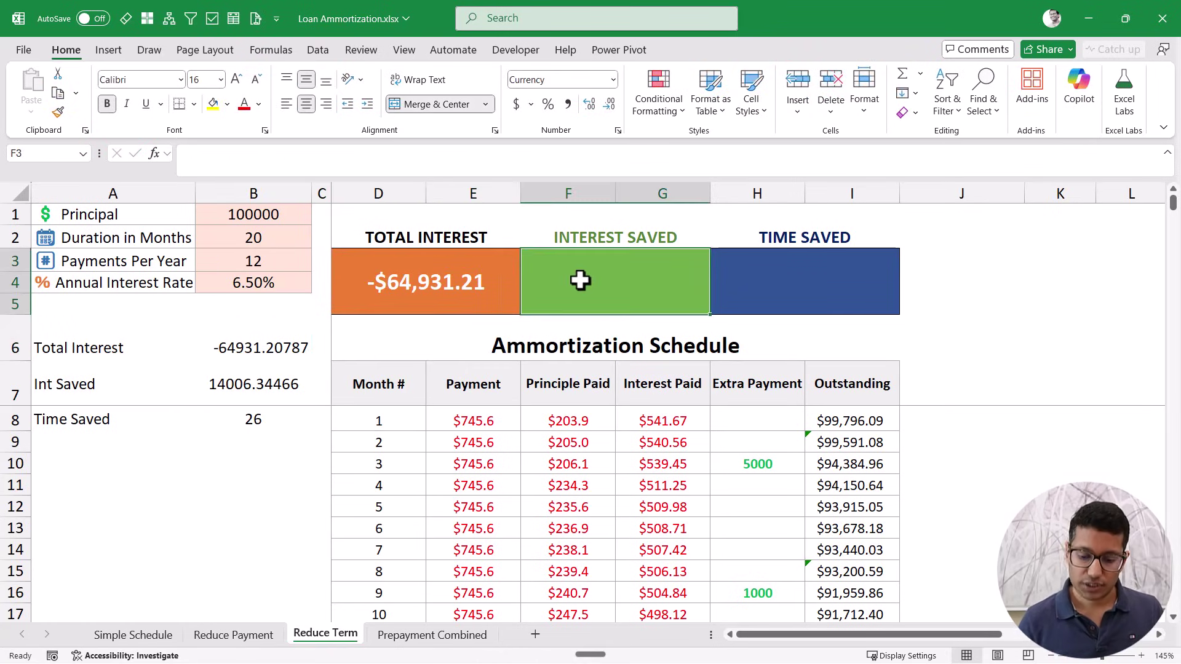
{"action": "type", "text": "="}
{"action": "left_click", "coordinate": [271, 385]}
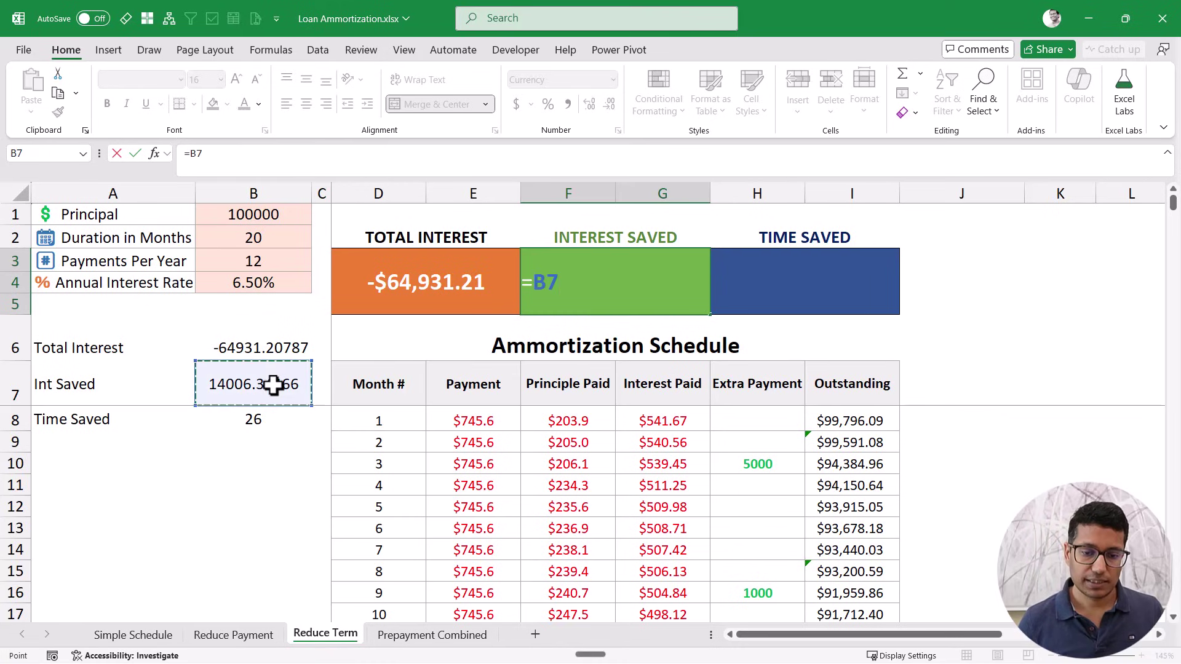
{"action": "key", "text": "Return"}
{"action": "key", "text": "Up"}
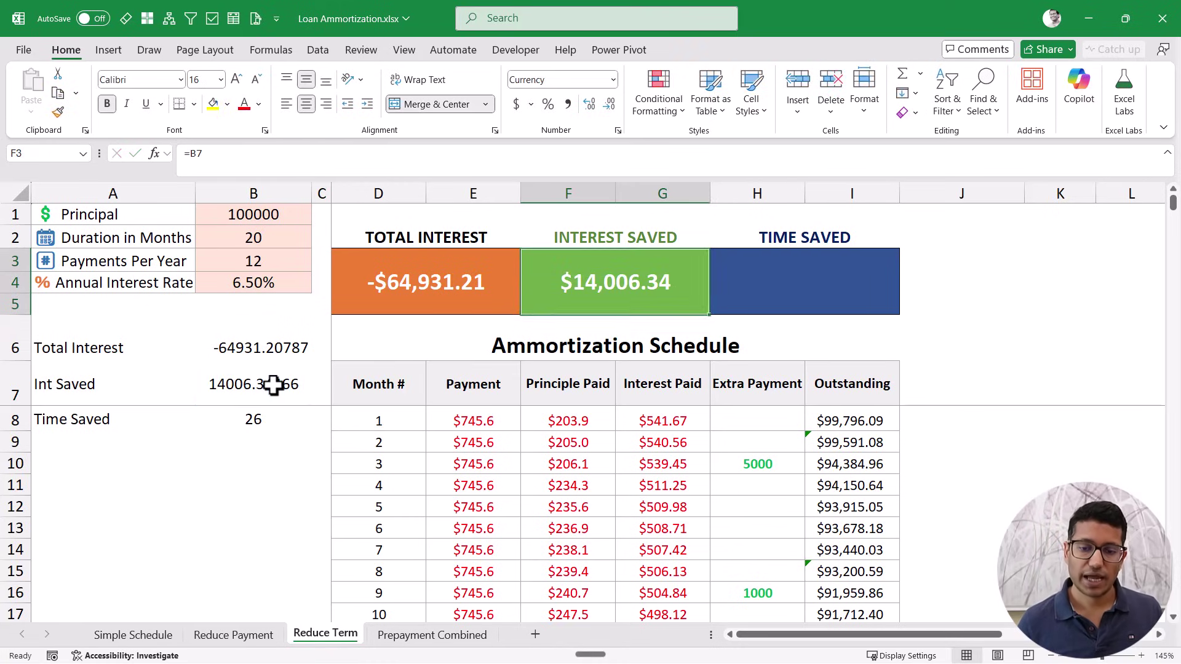
Step: Link the TIME SAVED box to the time saved value with =B8
{"action": "left_click", "coordinate": [780, 290]}
{"action": "type", "text": "="}
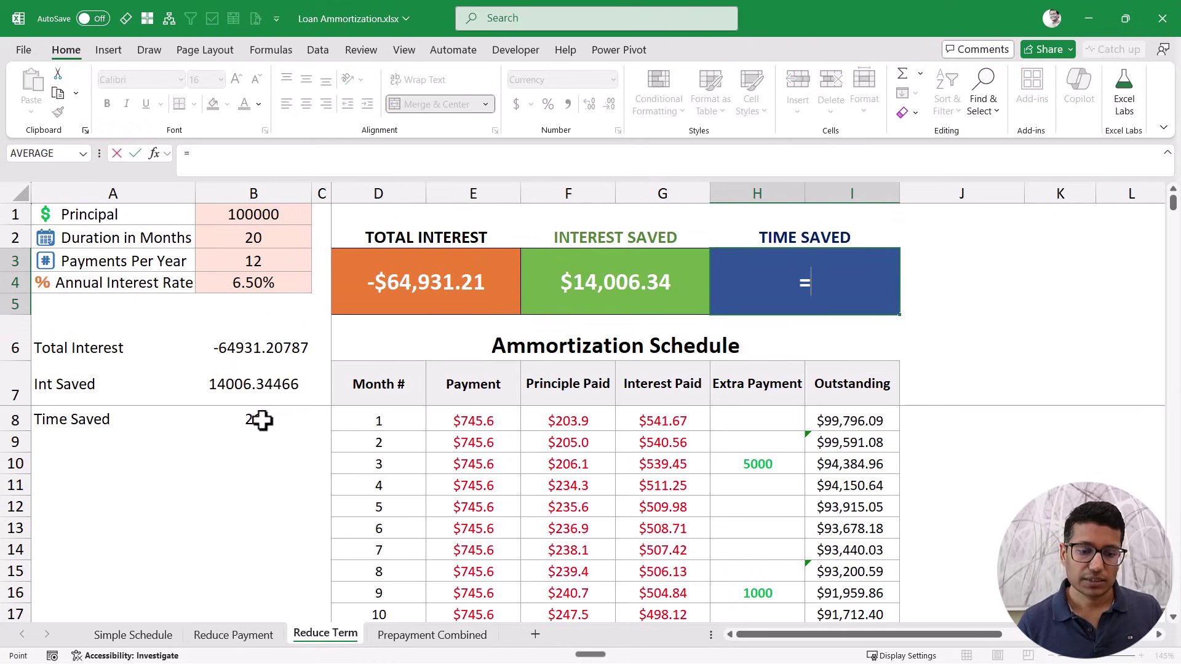
{"action": "left_click", "coordinate": [277, 424]}
{"action": "key", "text": "Return"}
{"action": "key", "text": "Up"}
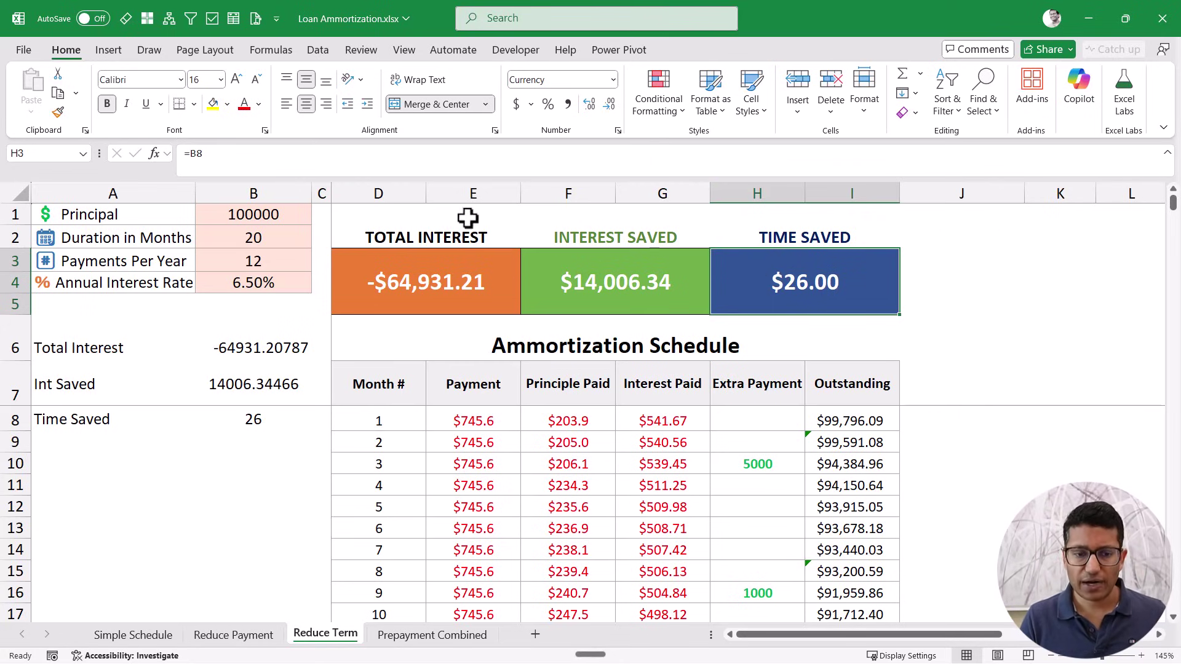
Step: Extend the TIME SAVED formula to =B8&" Months" and review the three summary boxes
{"action": "left_click", "coordinate": [237, 153]}
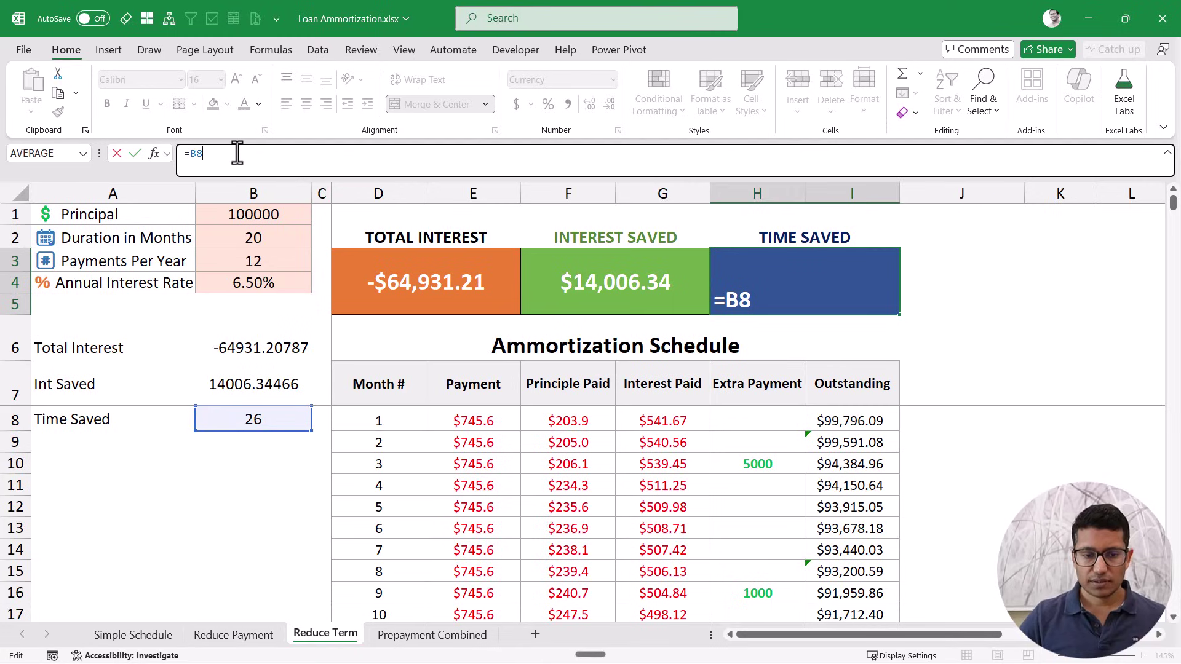
{"action": "type", "text": "&"}
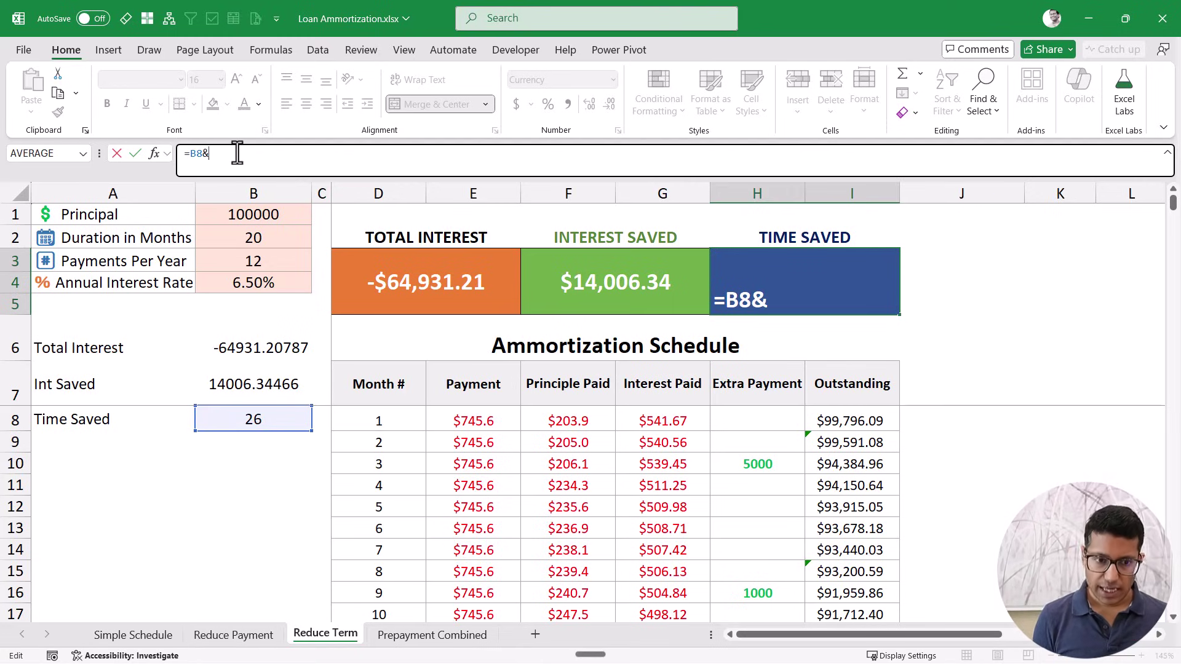
{"action": "type", "text": "\"\""}
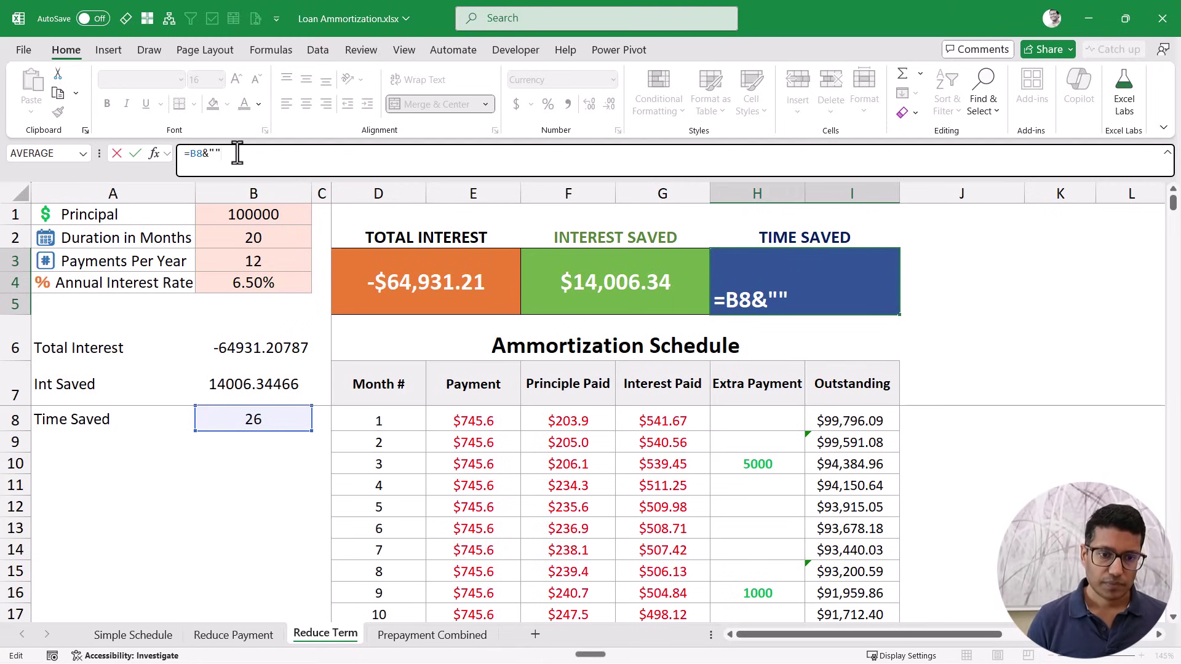
{"action": "type", "text": " Months"}
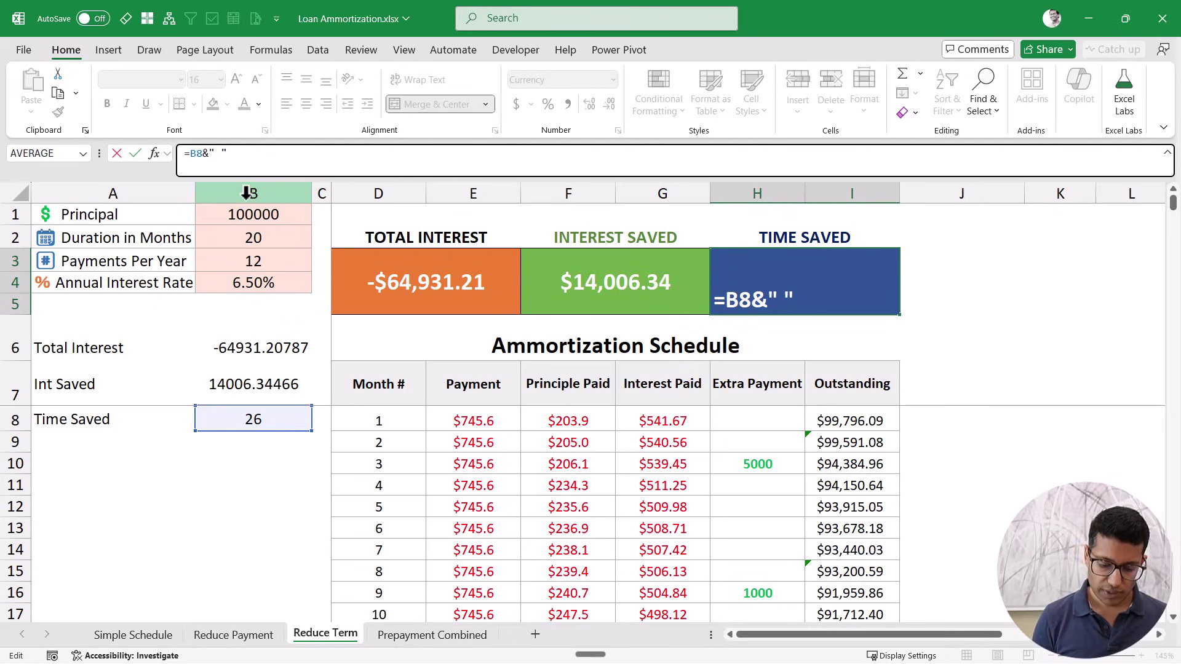
{"action": "key", "text": "ctrl+Return"}
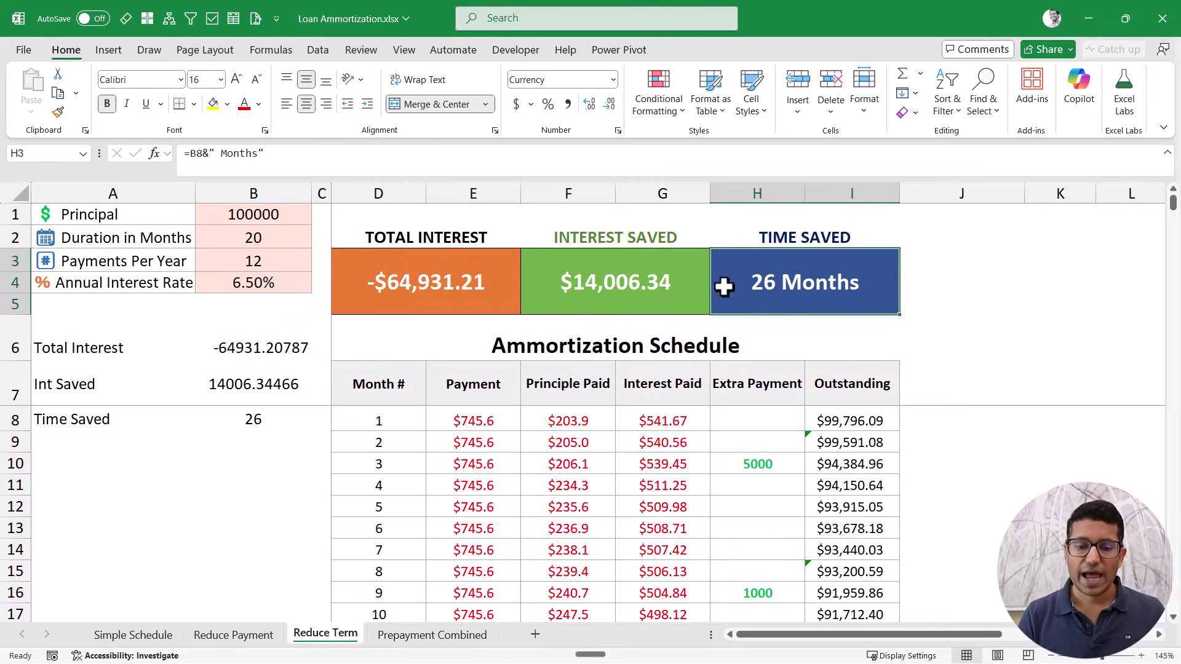
{"action": "left_click_drag", "start_coordinate": [461, 277], "coordinate": [772, 274]}
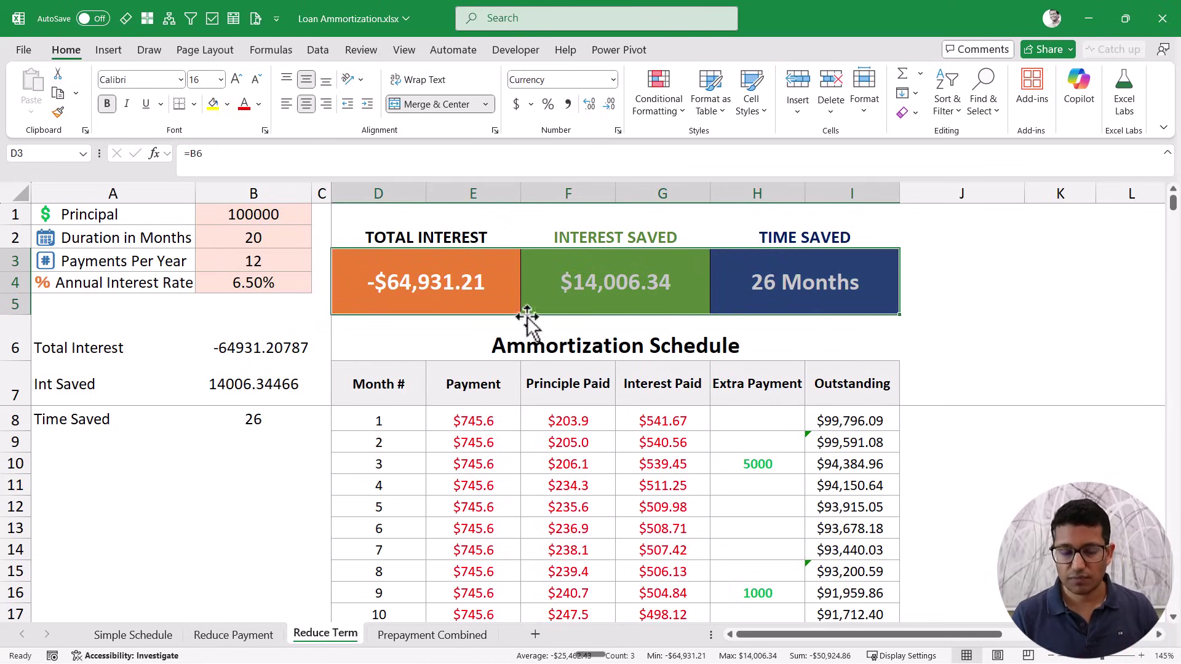
Step: Revisit the Reduce Payment and Reduce Term sheets, and examine the loan inputs and Pre-payment Strategy field on the Prepayment Combined sheet
{"action": "left_click", "coordinate": [245, 646]}
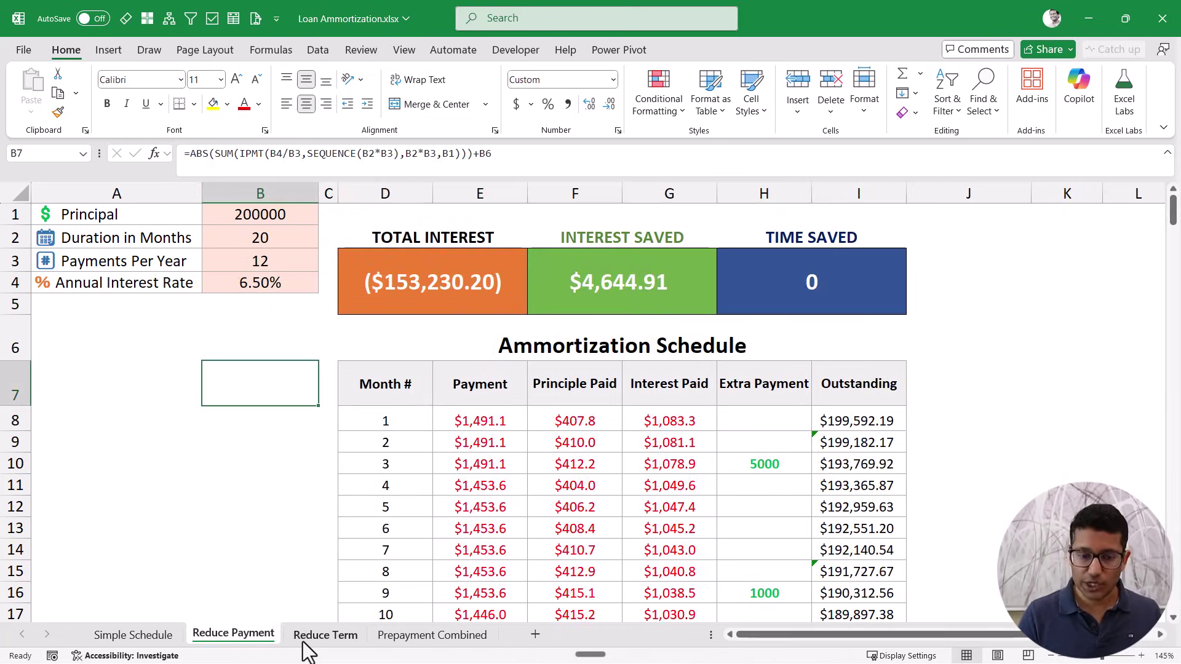
{"action": "left_click", "coordinate": [322, 637]}
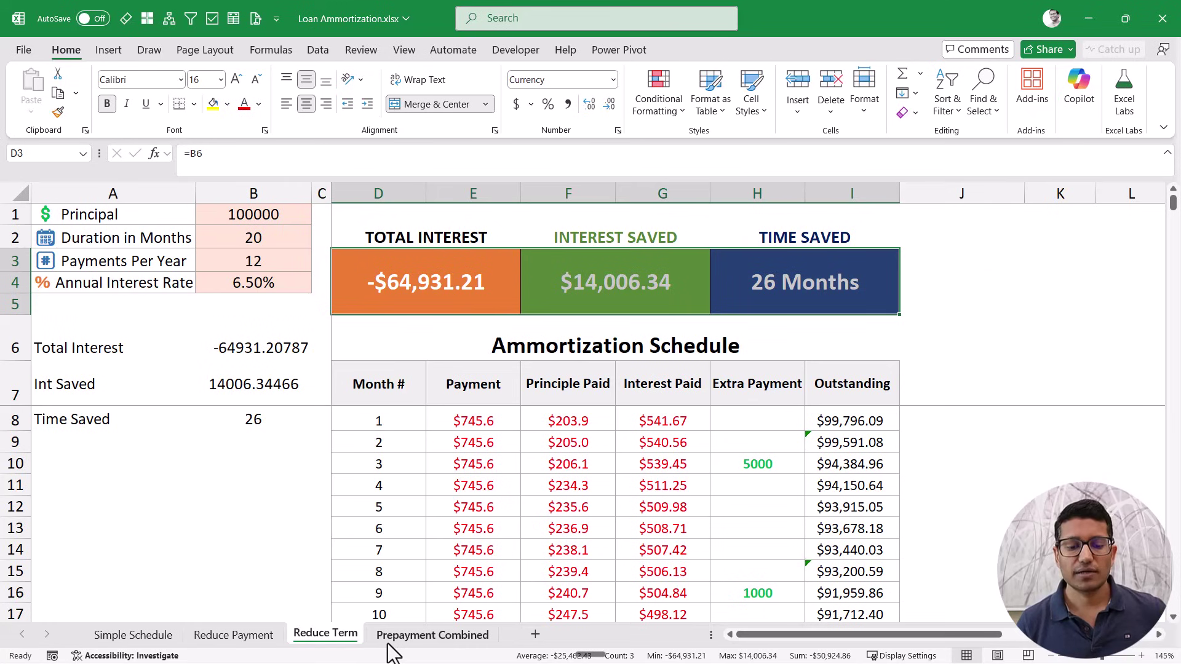
{"action": "left_click", "coordinate": [418, 638]}
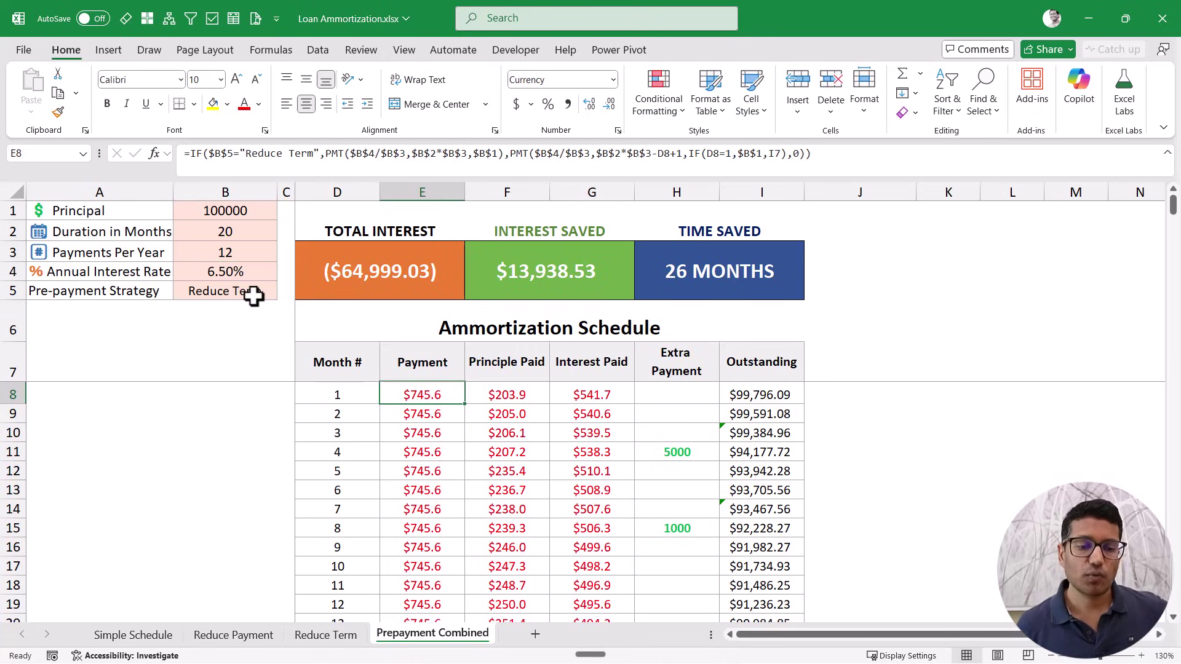
{"action": "left_click_drag", "start_coordinate": [221, 211], "coordinate": [150, 293]}
{"action": "left_click", "coordinate": [154, 292]}
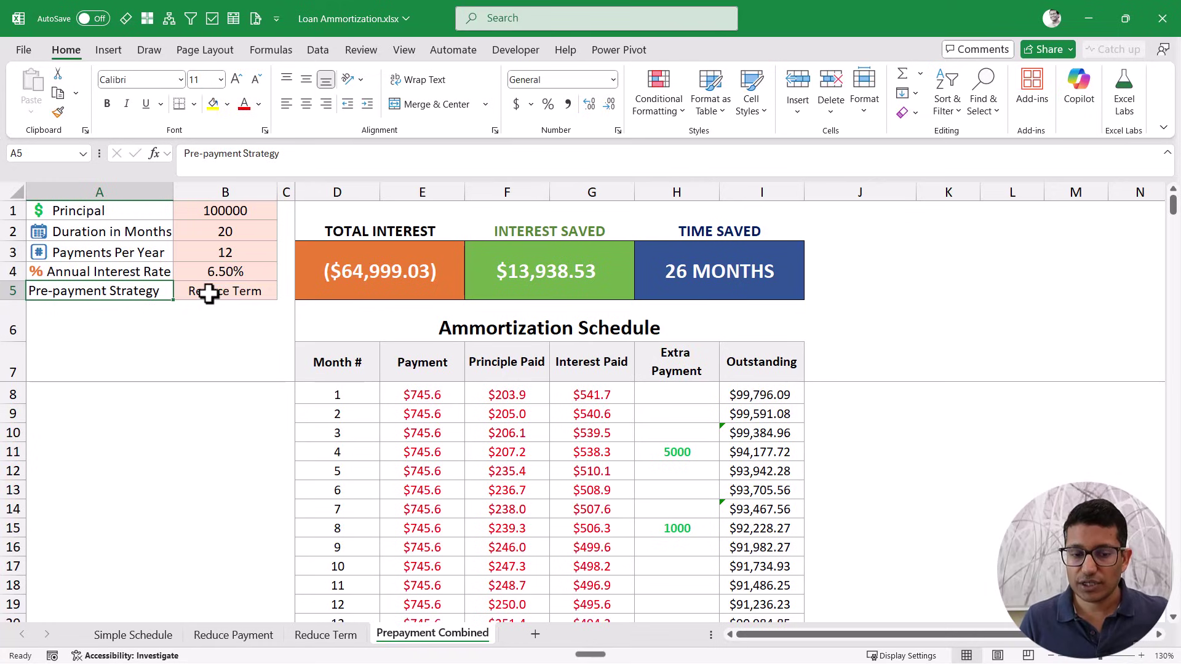
Step: Switch the Pre-payment Strategy in B5 to Reduce Payment and check the TIME SAVED box
{"action": "left_click", "coordinate": [209, 294]}
{"action": "left_click", "coordinate": [284, 294]}
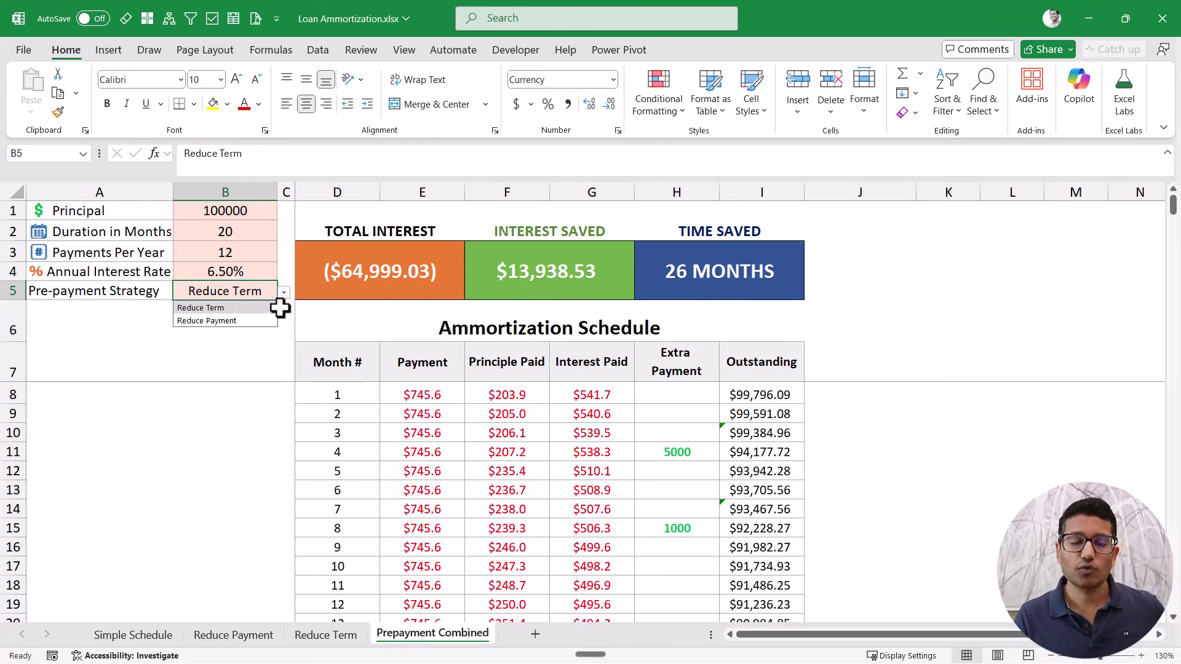
{"action": "left_click", "coordinate": [252, 325]}
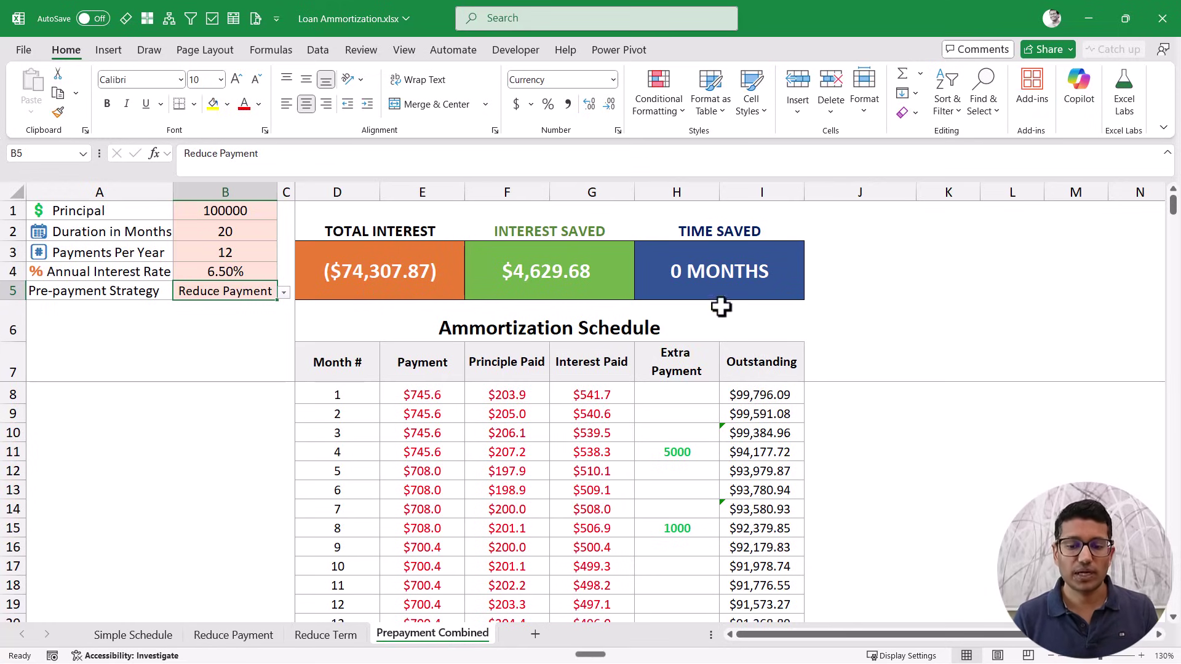
{"action": "left_click", "coordinate": [713, 279]}
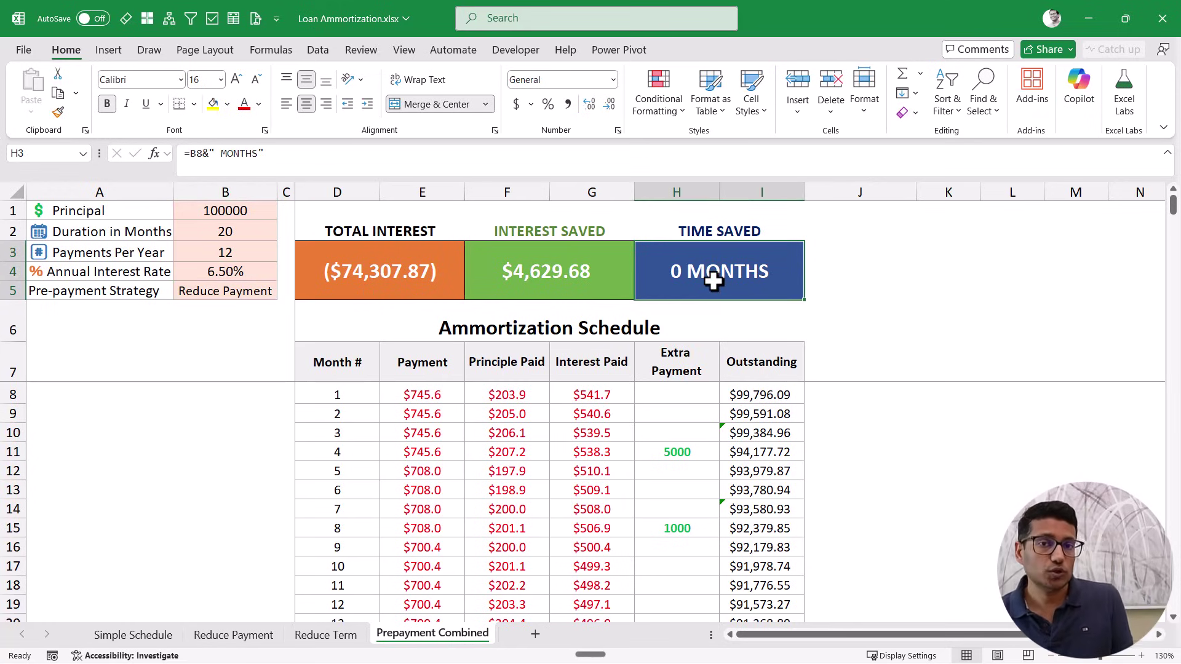
Step: Examine the Payment column for months 1 to 12, comparing months 4 and 5 around the 5000 extra payment
{"action": "left_click", "coordinate": [271, 292]}
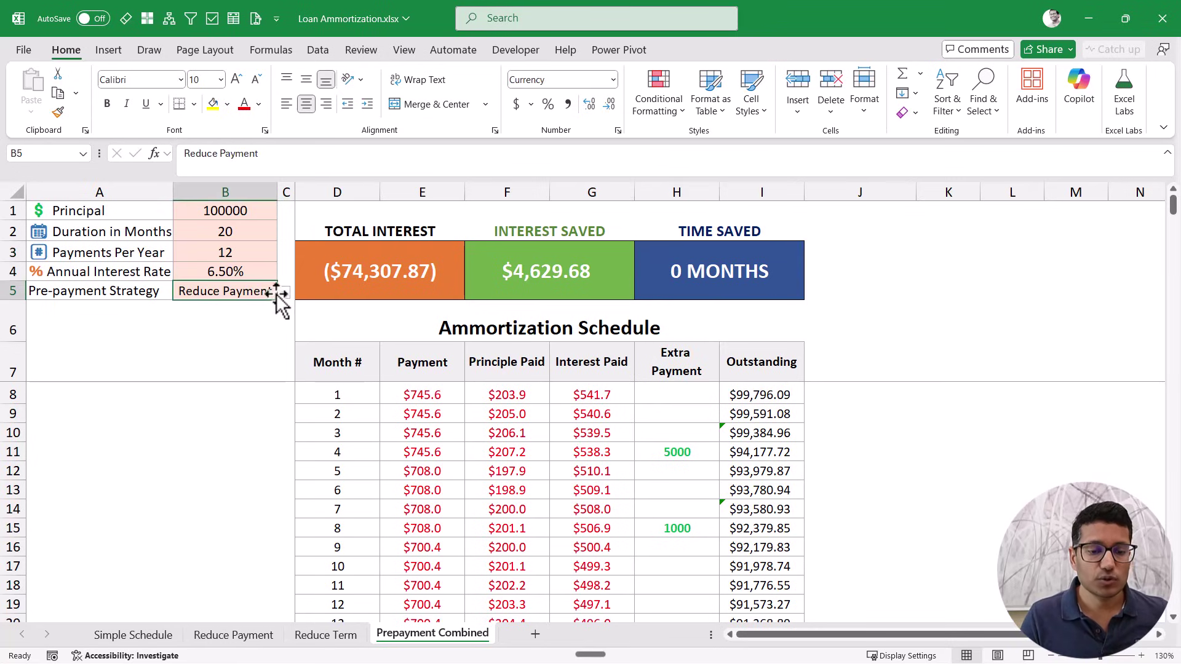
{"action": "left_click", "coordinate": [407, 398]}
{"action": "left_click_drag", "start_coordinate": [407, 398], "coordinate": [423, 604]}
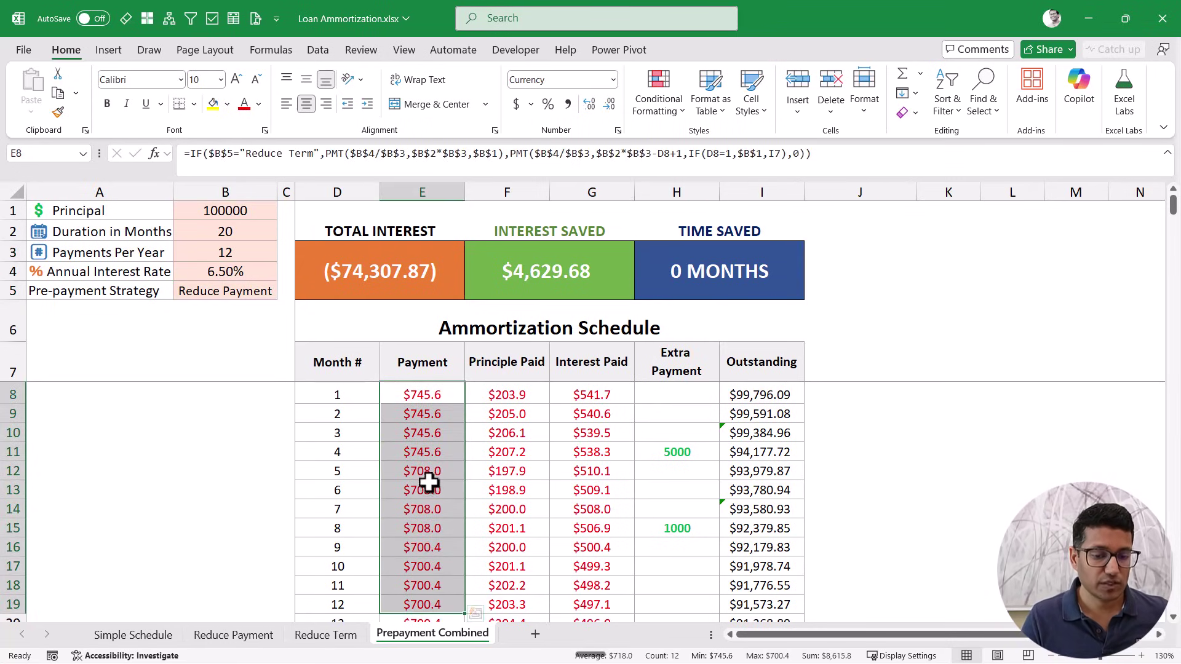
{"action": "left_click_drag", "start_coordinate": [429, 456], "coordinate": [425, 472]}
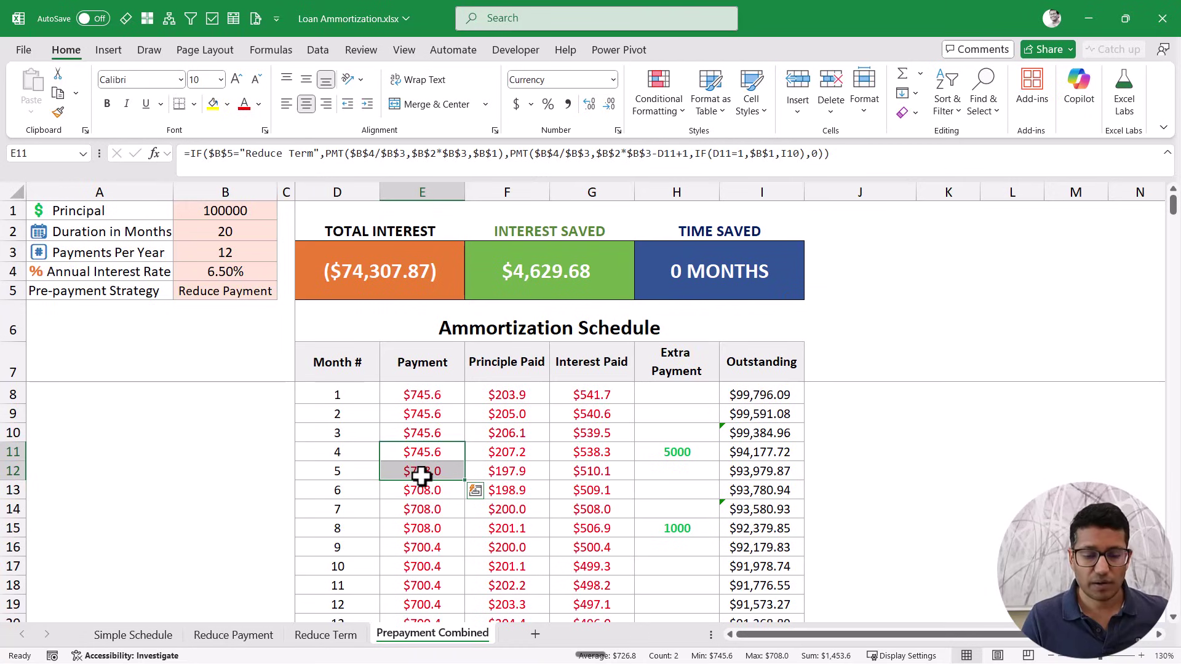
Step: Set the Pre-payment Strategy in B5 to Reduce Term and review the Payment column and TIME SAVED box
{"action": "left_click", "coordinate": [263, 293]}
{"action": "left_click", "coordinate": [284, 294]}
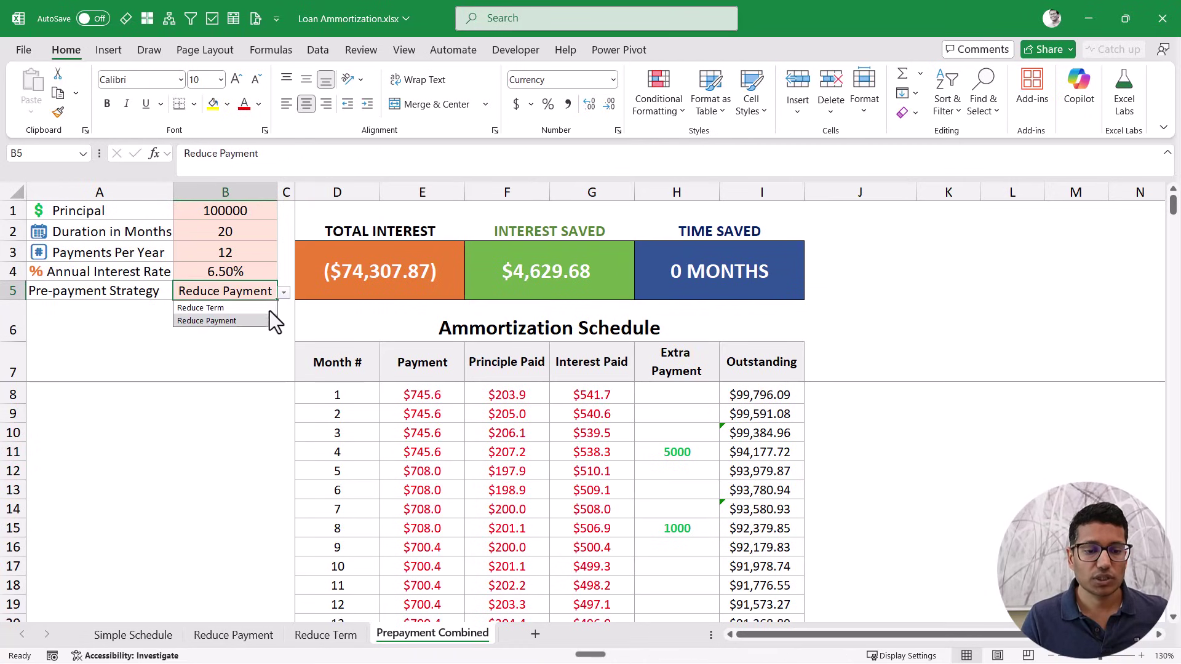
{"action": "left_click", "coordinate": [267, 312]}
{"action": "left_click_drag", "start_coordinate": [417, 393], "coordinate": [407, 620]}
{"action": "left_click", "coordinate": [691, 273]}
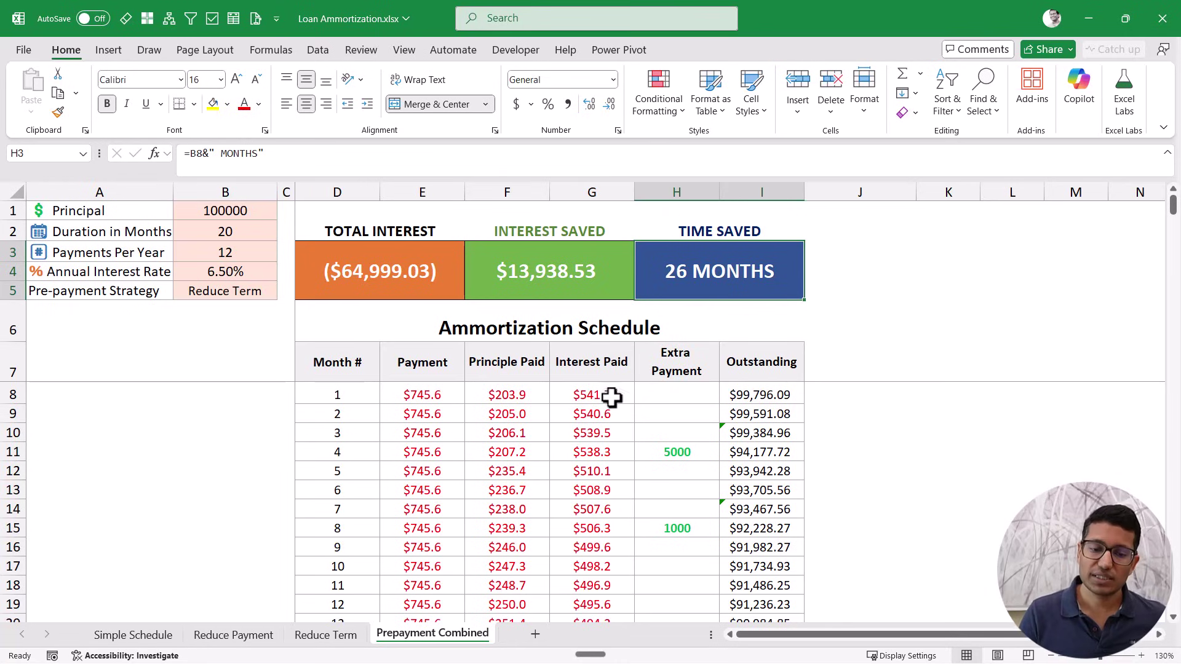